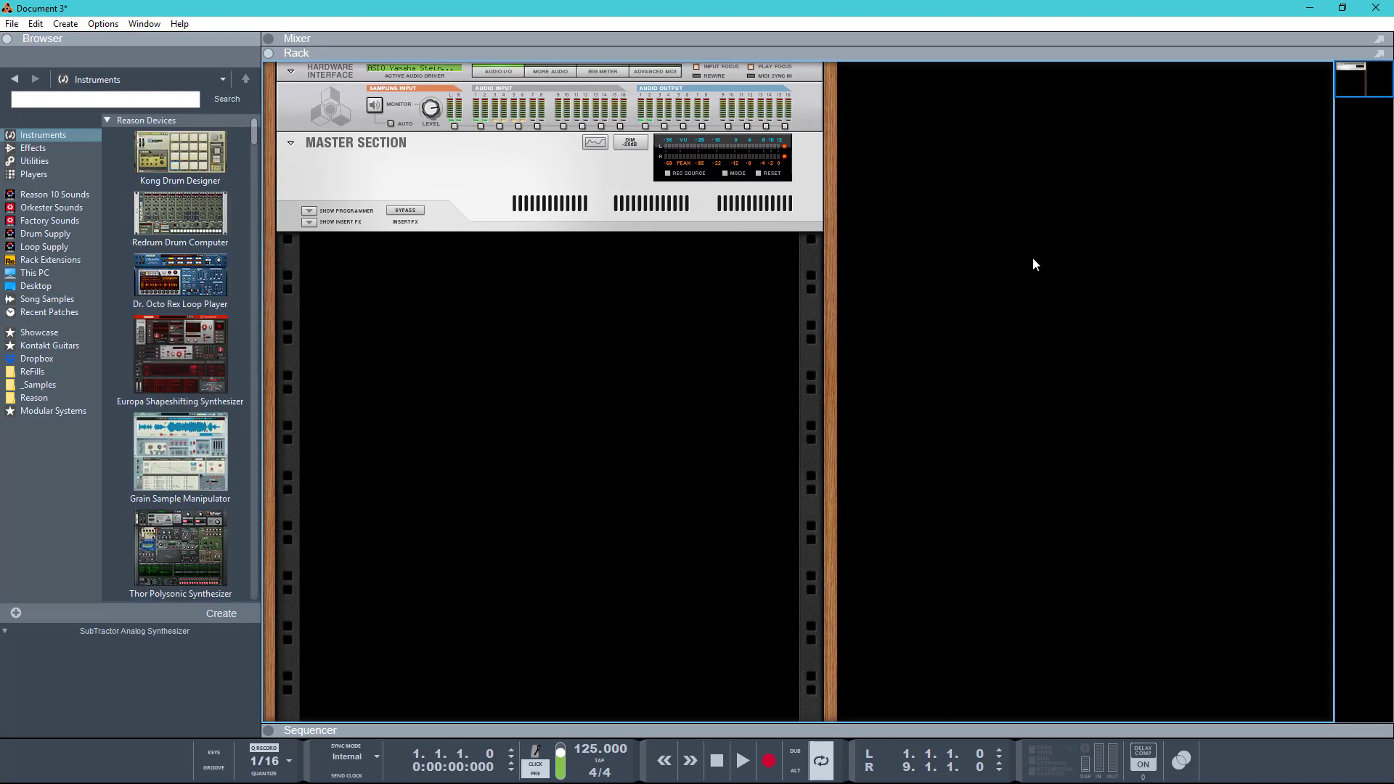
# Add a Europa Shapeshifting Synthesizer to the rack and turn engine 1's Basic Analog shape to a square wave with phase sync on
pyautogui.moveTo(203, 361); pyautogui.dragTo(1145, 222)
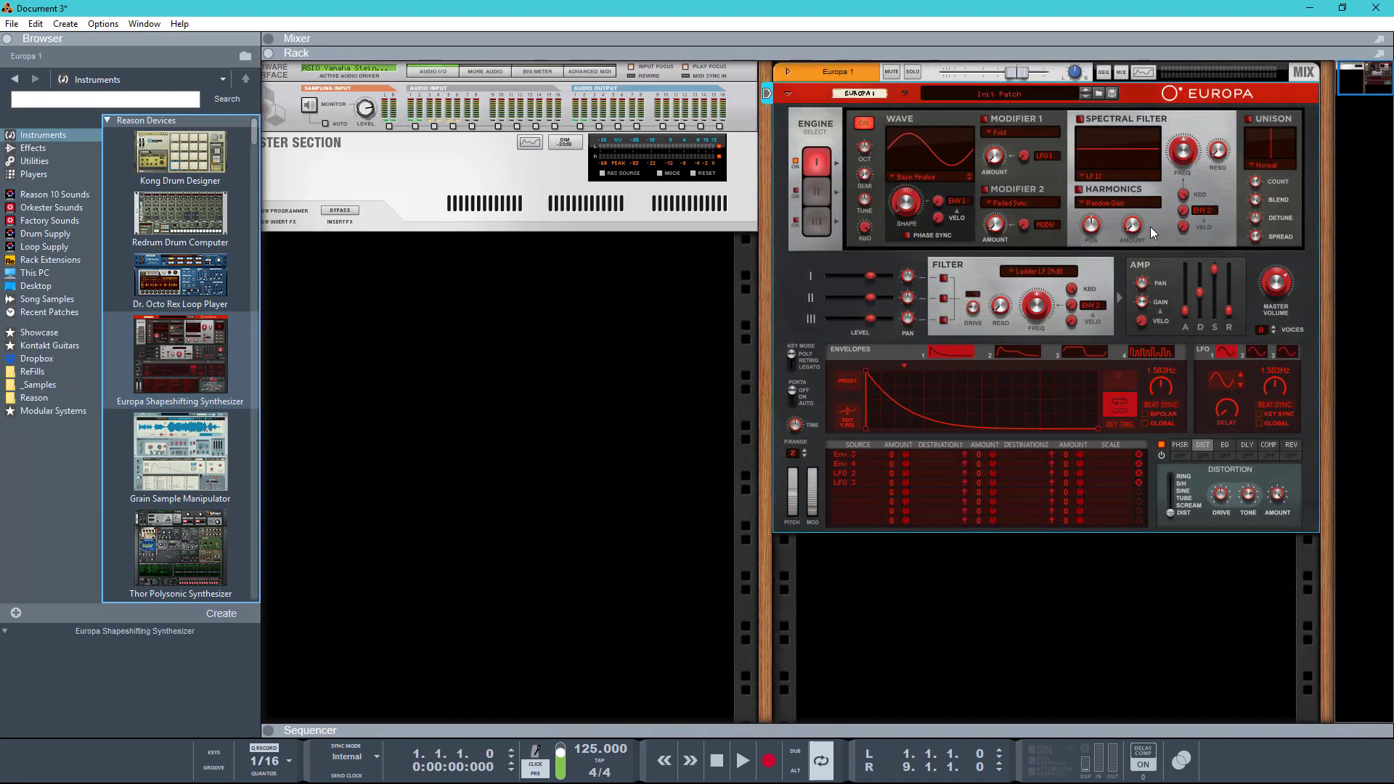
pyautogui.moveTo(908, 212); pyautogui.dragTo(903, 92)
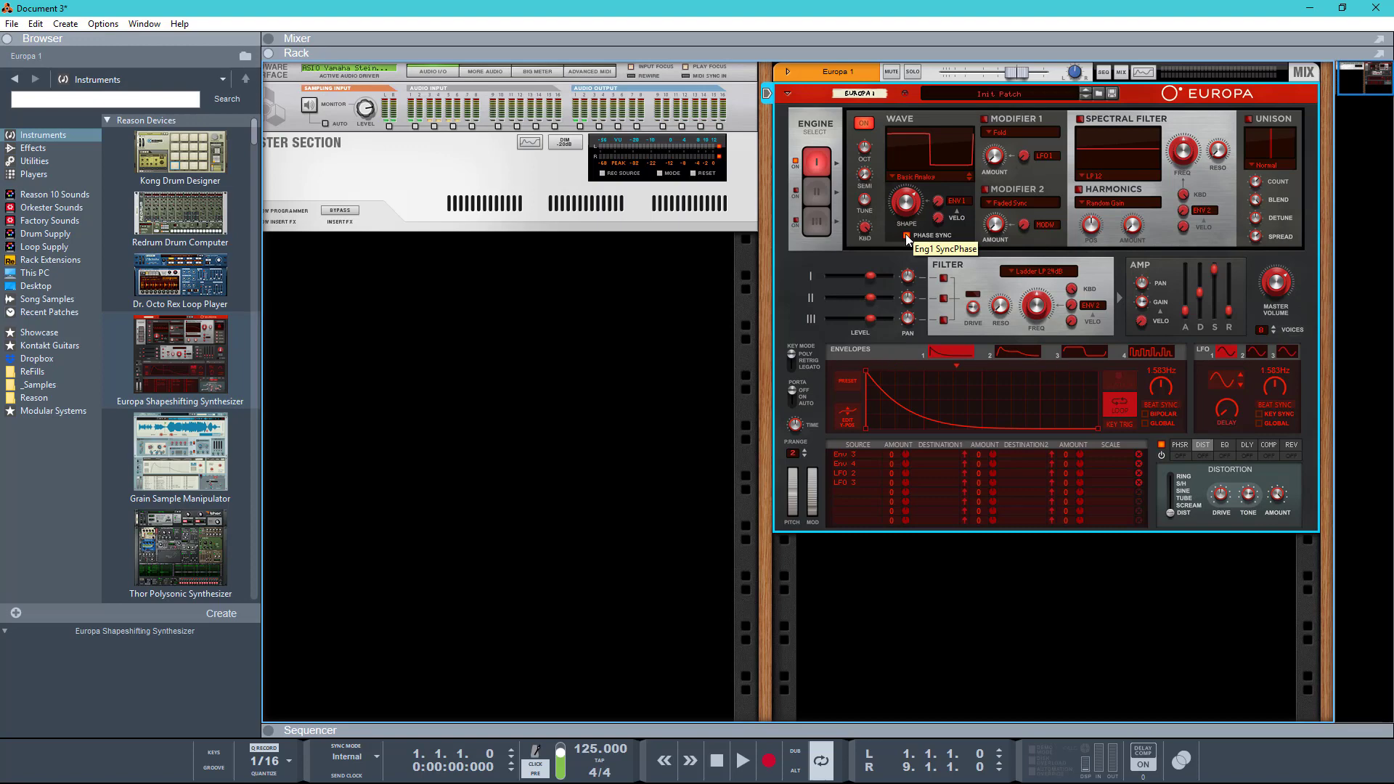
# Turn on engine 2 and enable its unison with a count of 3, adjusting the detune and spread
pyautogui.click(812, 193)
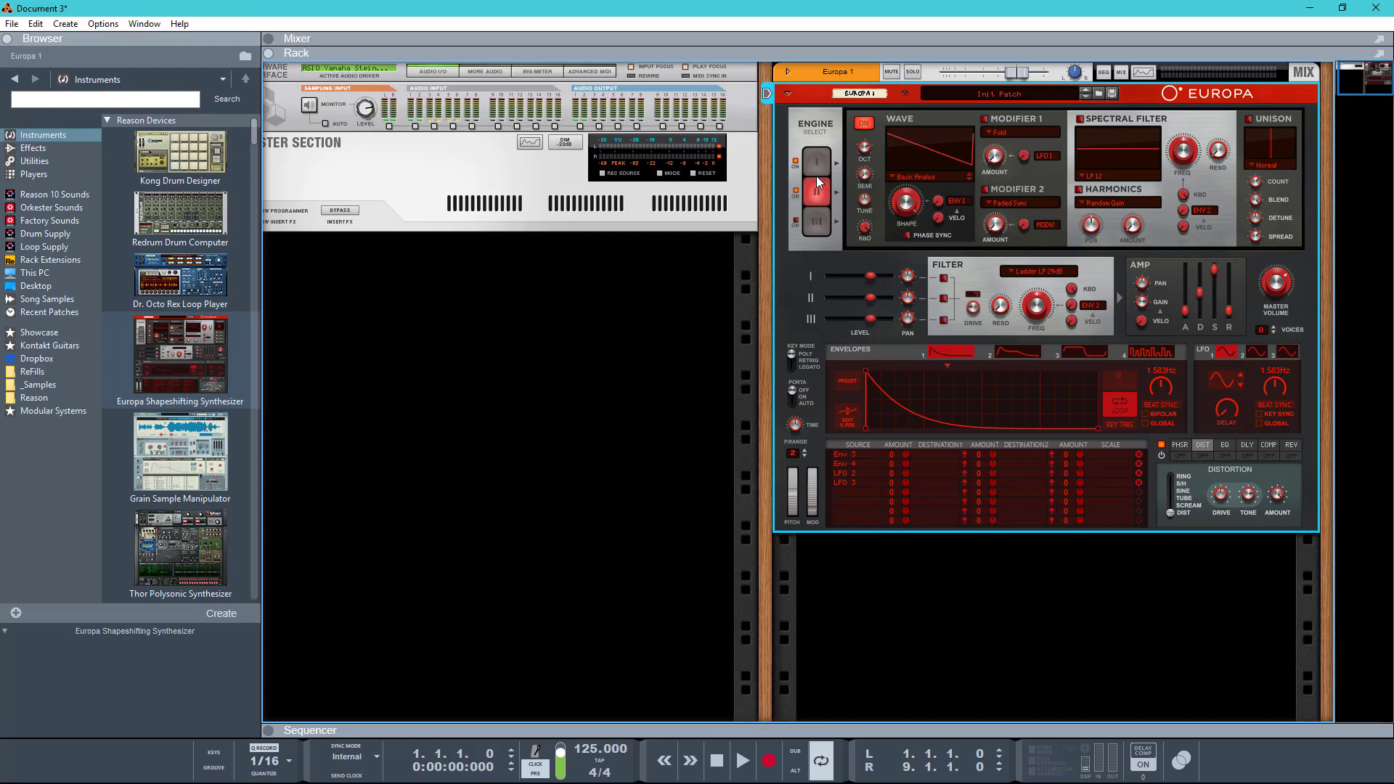
pyautogui.click(908, 235)
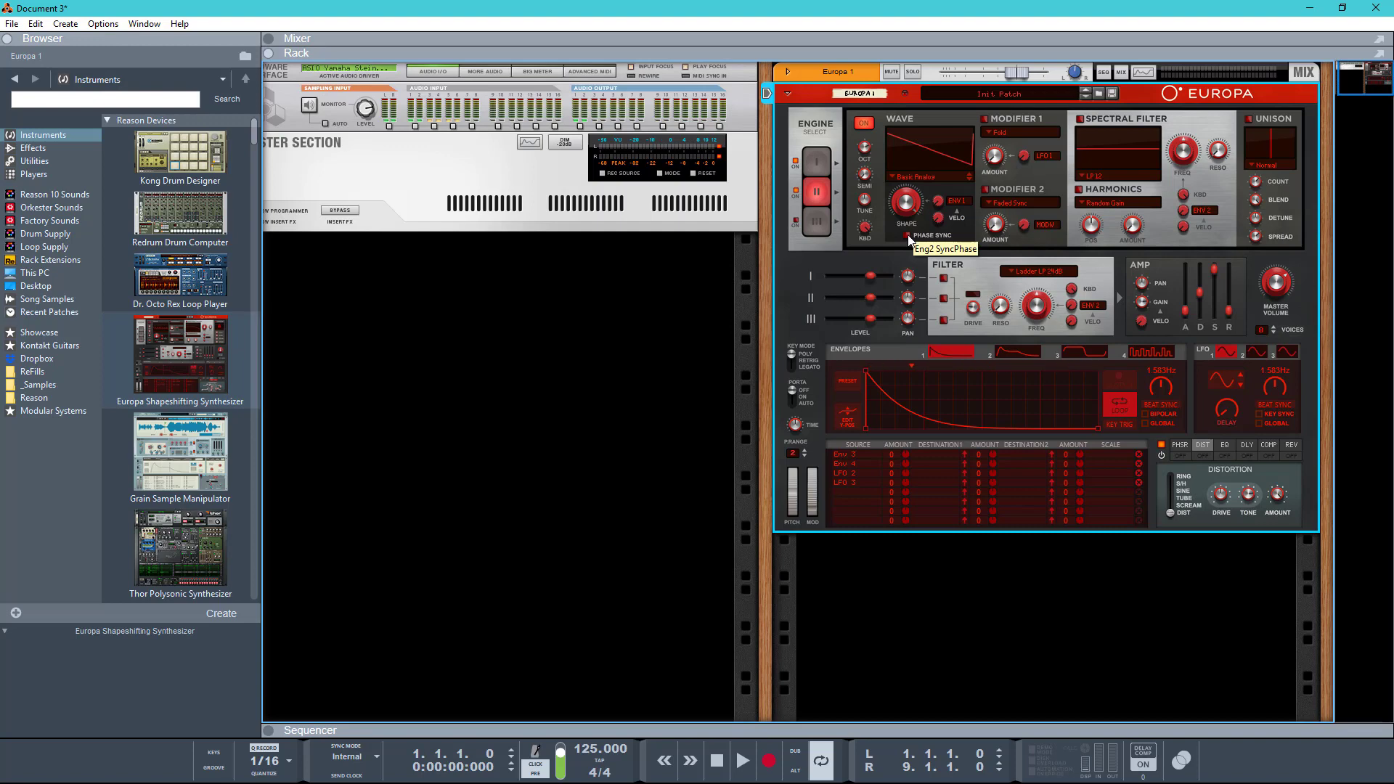
pyautogui.click(1249, 119)
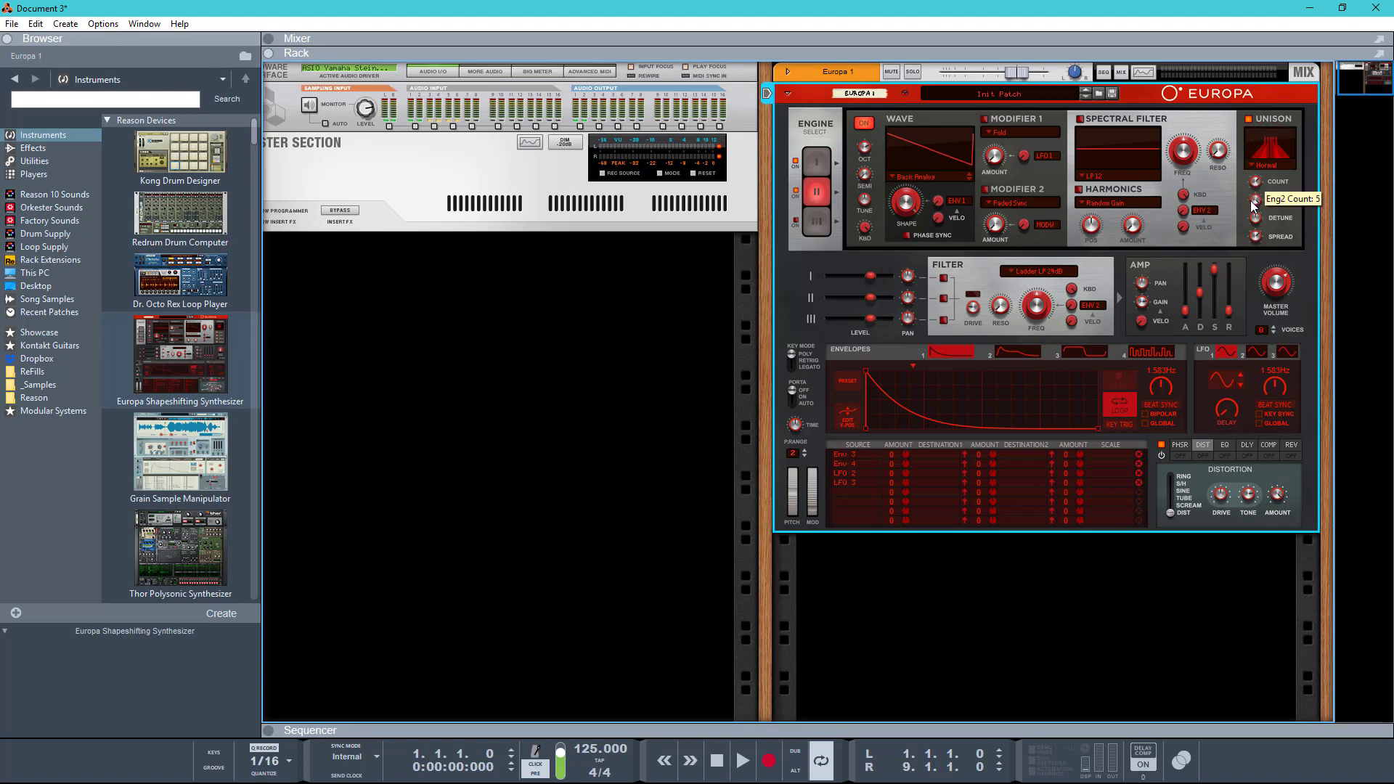
pyautogui.moveTo(1252, 206); pyautogui.dragTo(1250, 253)
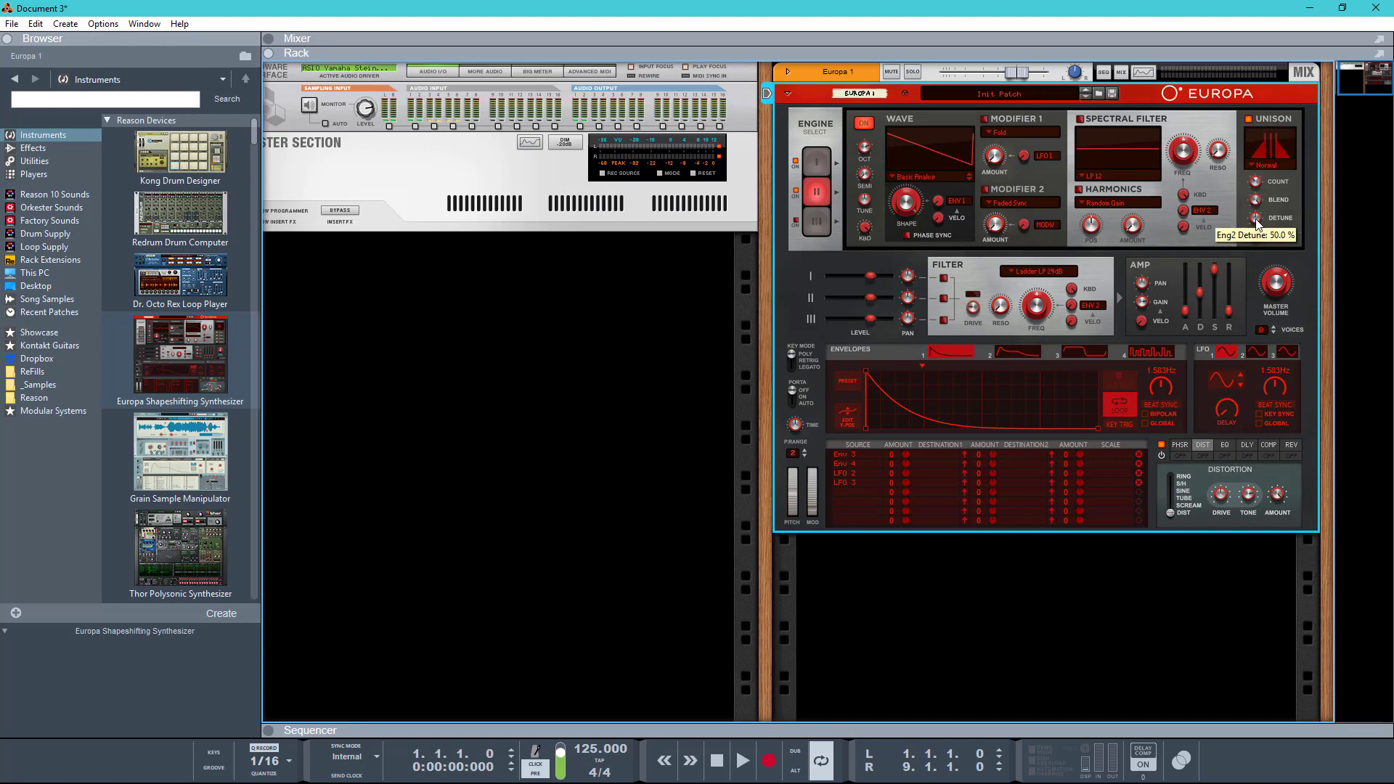
pyautogui.moveTo(1256, 247); pyautogui.dragTo(1252, 275)
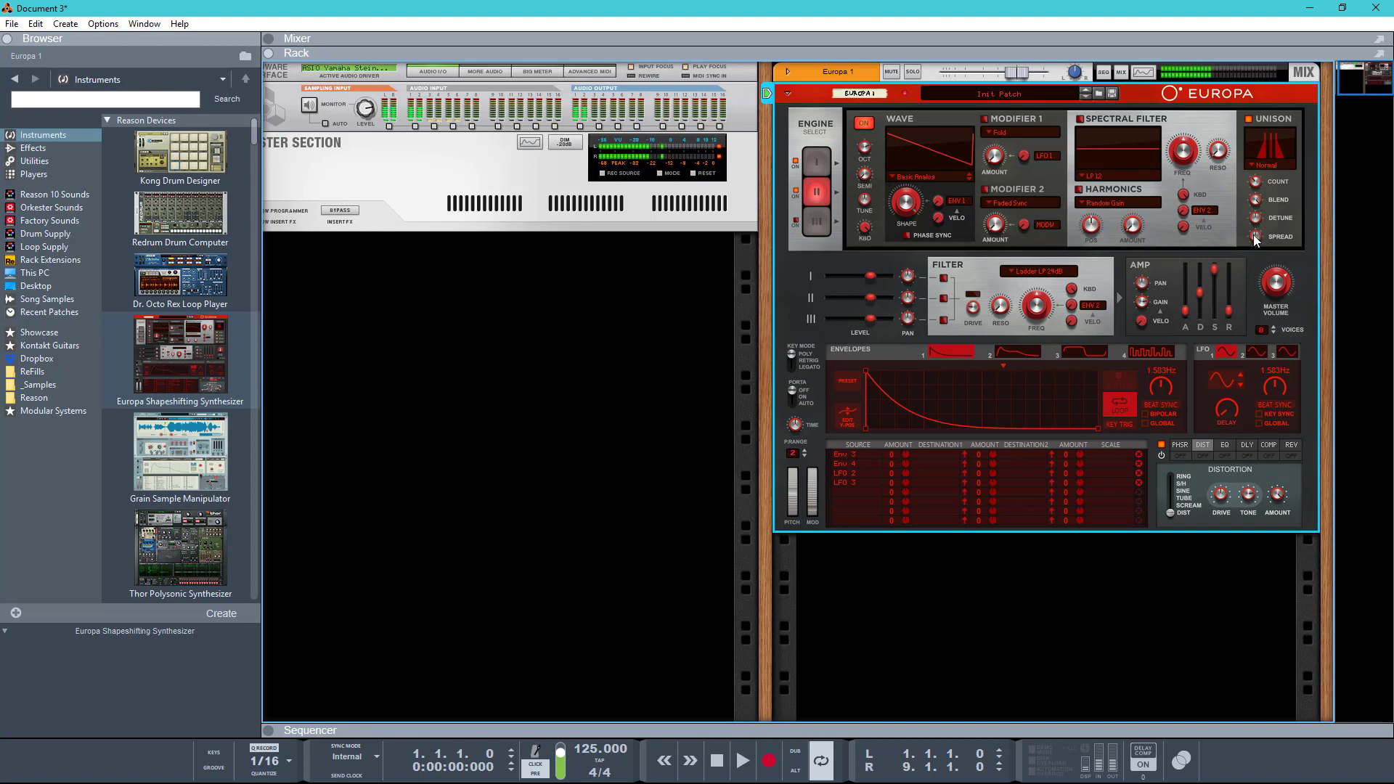
pyautogui.moveTo(1255, 271); pyautogui.dragTo(1268, 251)
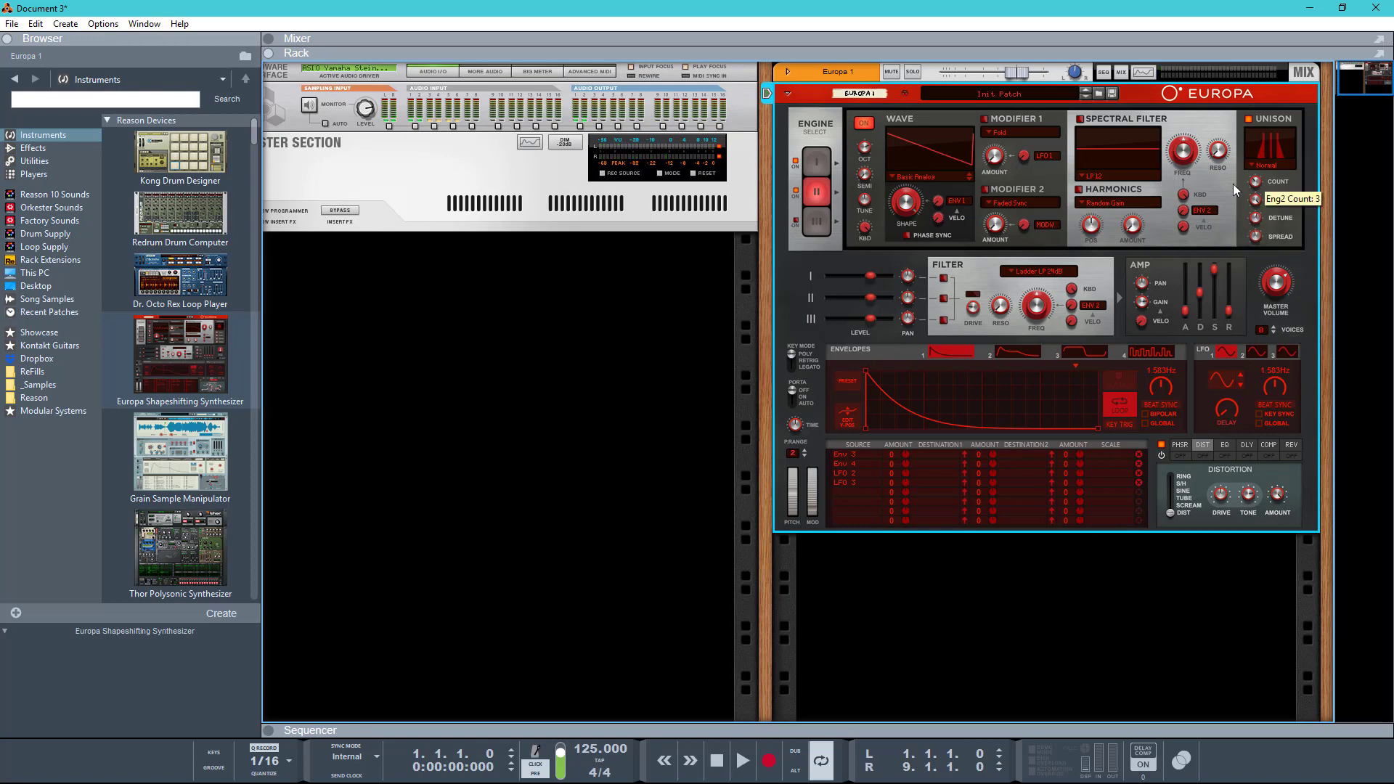
# Enable engine 2's Modifier 1 as Faded Sync with LFO 1 as its modulation source
pyautogui.click(997, 134)
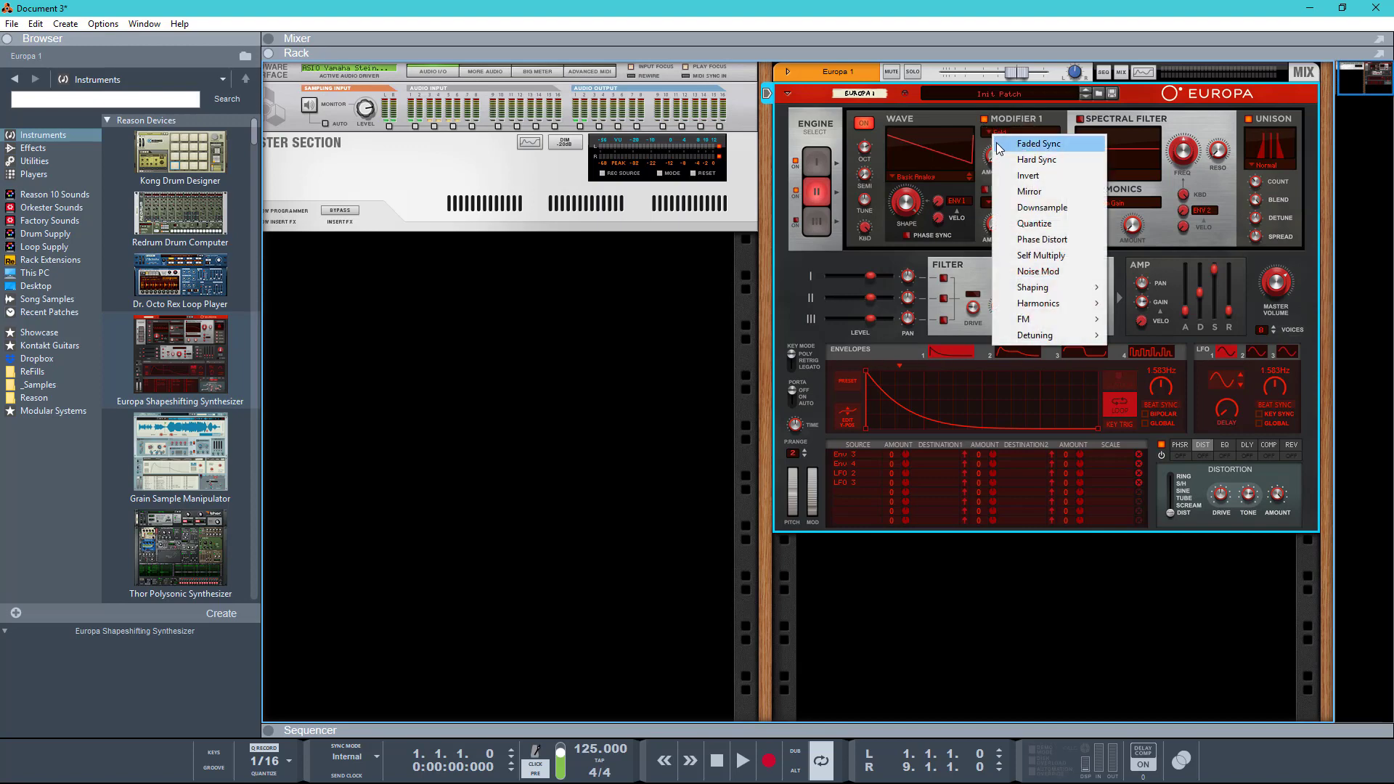
pyautogui.click(995, 139)
pyautogui.moveTo(995, 135)
pyautogui.mouseDown()
pyautogui.moveTo(1008, 68)
pyautogui.moveTo(1006, 138)
pyautogui.moveTo(1034, 49)
pyautogui.moveTo(1013, 137)
pyautogui.mouseUp()
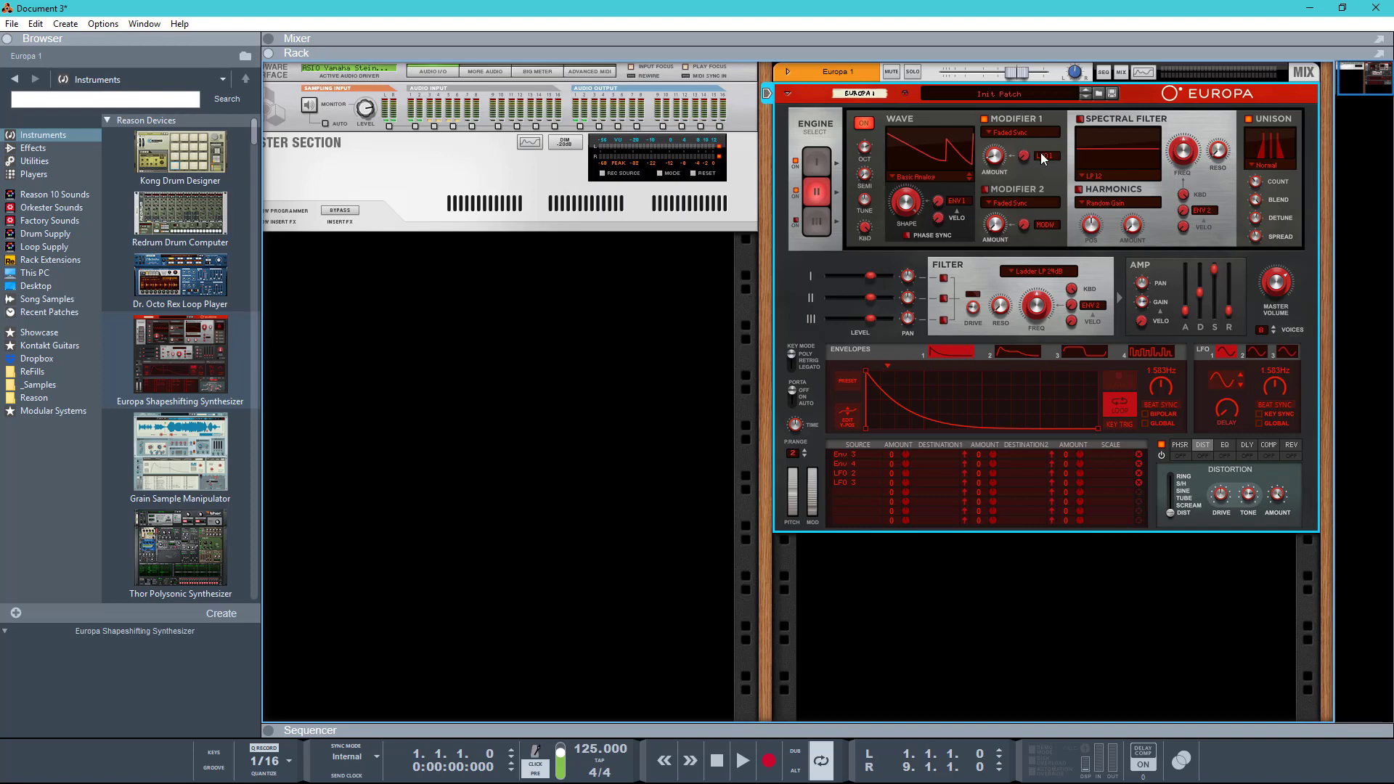
pyautogui.click(1042, 156)
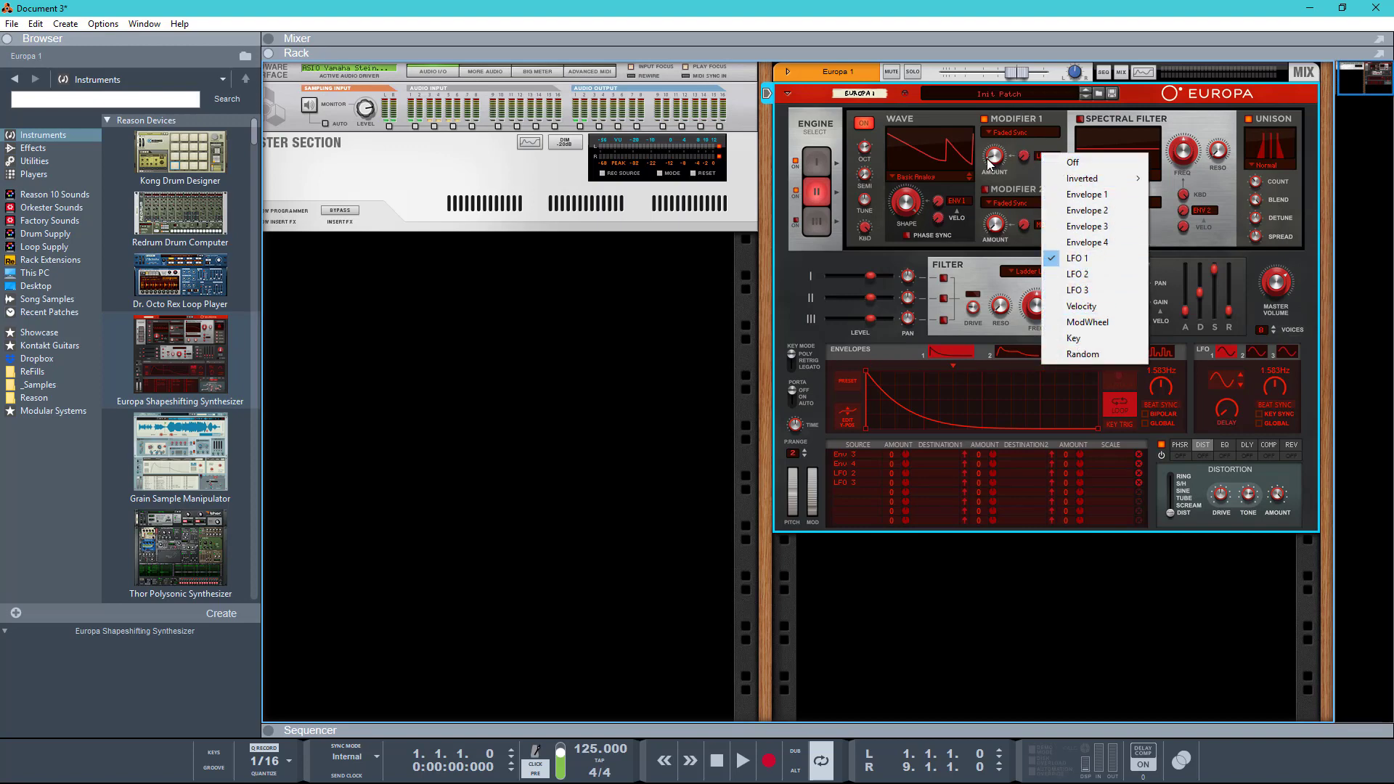
pyautogui.click(1074, 260)
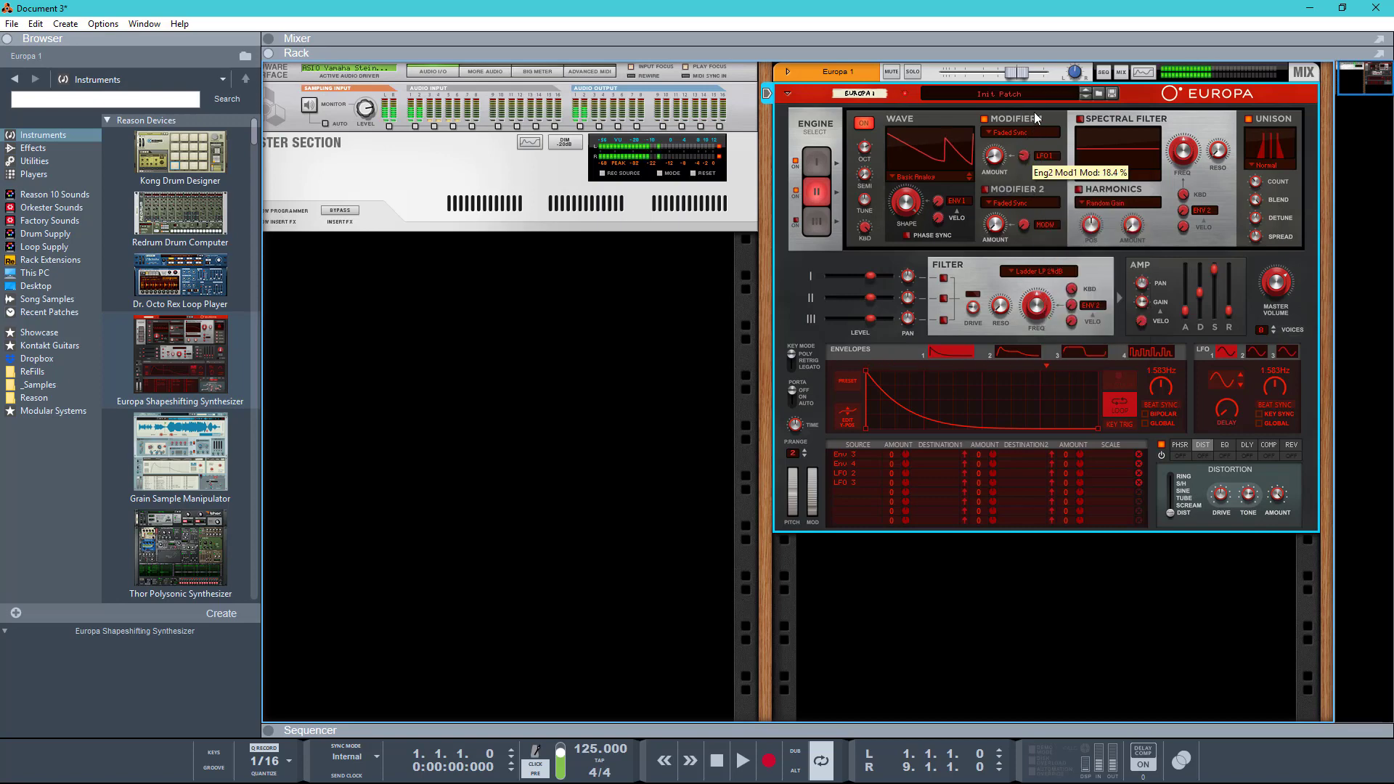
# Raise the LFO 1 modulation on engine 2's Modifier 1, adjust the modifier amount and slow the LFO 1 rate to 0.128 Hz
pyautogui.moveTo(1041, 95); pyautogui.dragTo(1040, 95)
pyautogui.moveTo(1003, 143); pyautogui.dragTo(1002, 142)
pyautogui.moveTo(1271, 389); pyautogui.dragTo(1276, 460)
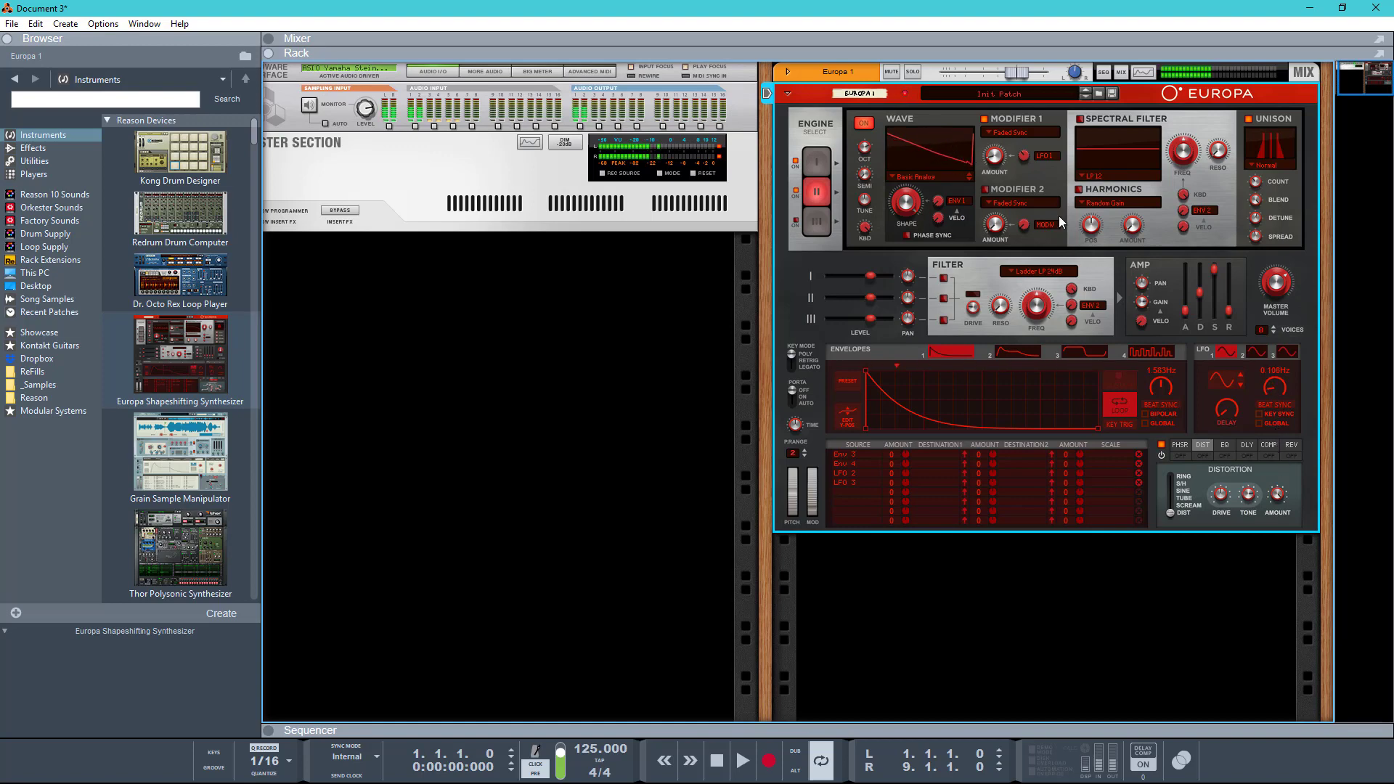
pyautogui.moveTo(1269, 387); pyautogui.dragTo(1272, 382)
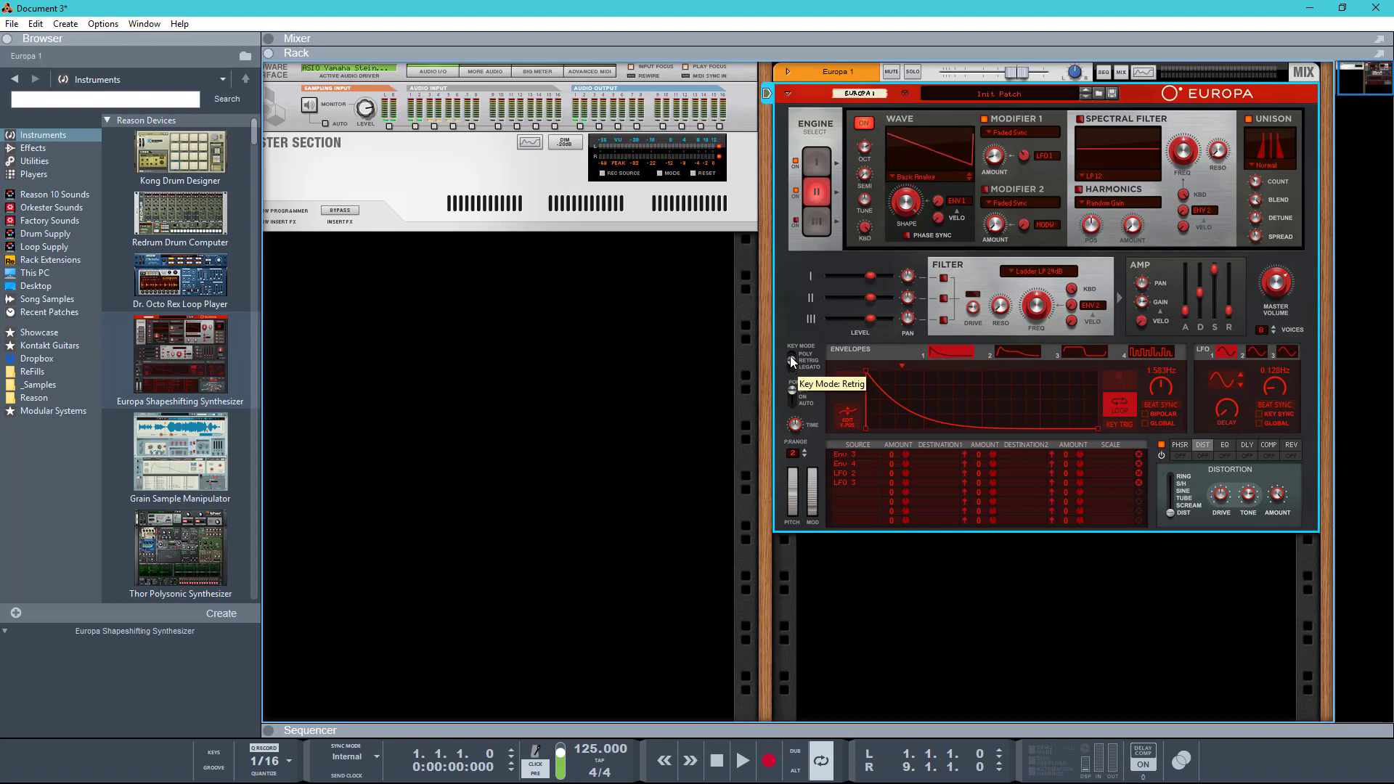
# Drop the amp envelope's sustain to the minimum, lengthen the release slightly and set the decay to about 996 ms
pyautogui.moveTo(1214, 271); pyautogui.dragTo(1210, 330)
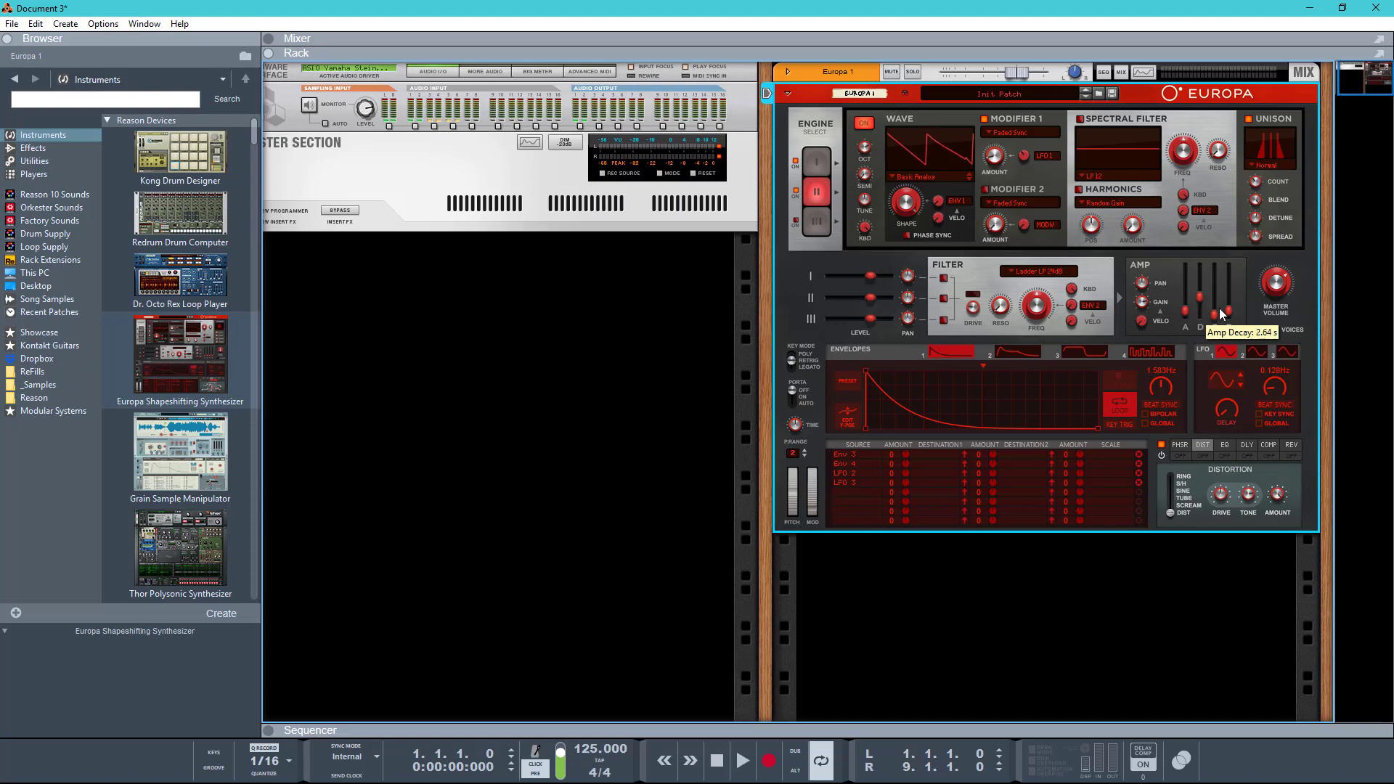
pyautogui.moveTo(1229, 312)
pyautogui.mouseDown()
pyautogui.moveTo(1199, 303)
pyautogui.moveTo(1228, 307)
pyautogui.mouseUp()
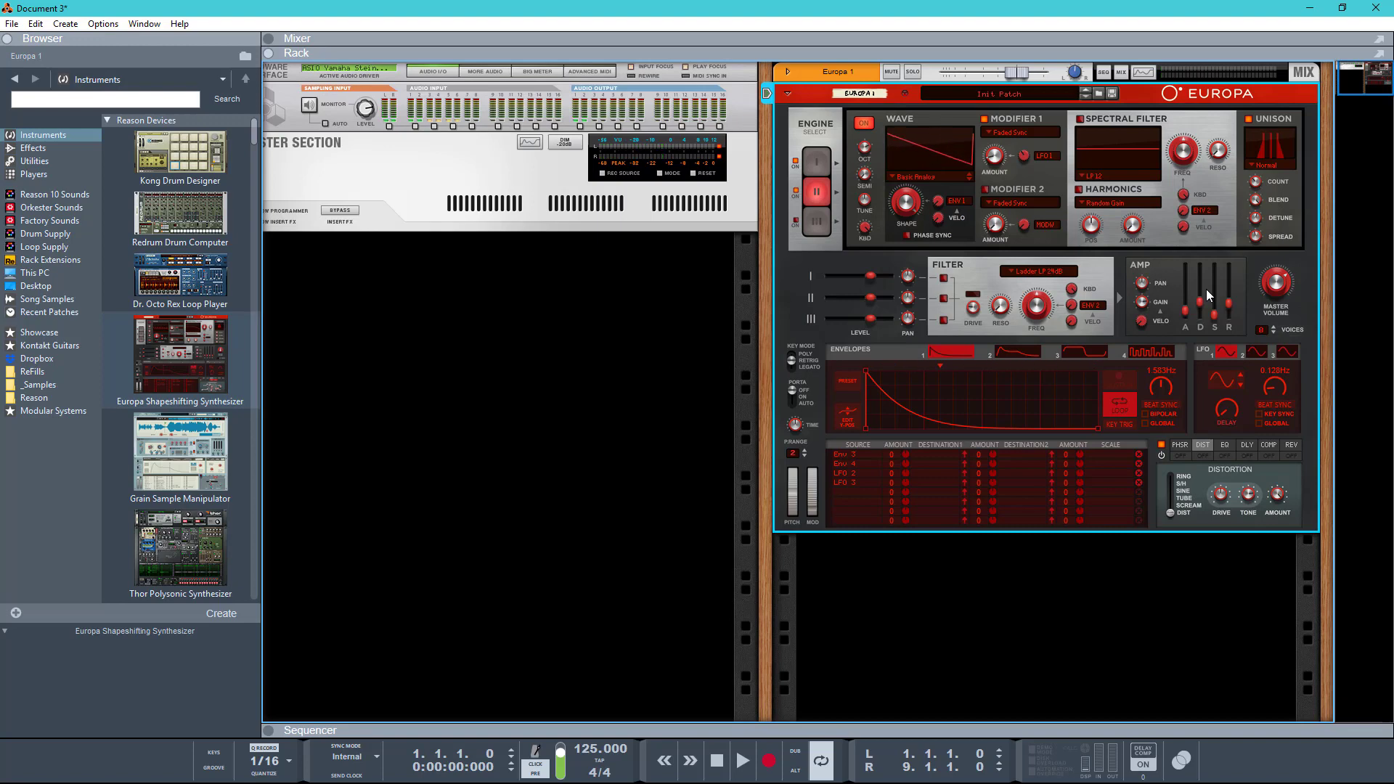
pyautogui.moveTo(1199, 303); pyautogui.dragTo(1199, 301)
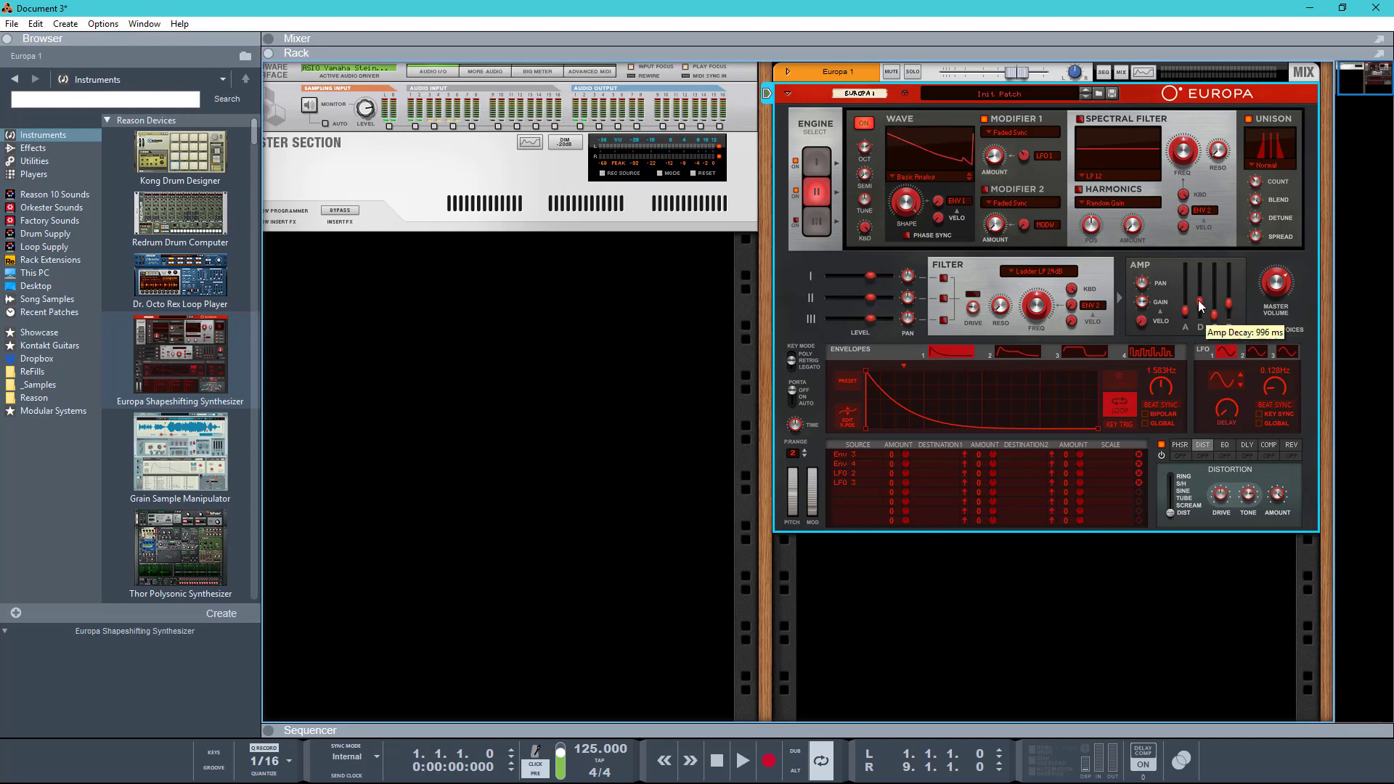
# Route engines 1 and 2 through the filter
pyautogui.click(944, 277)
pyautogui.click(942, 297)
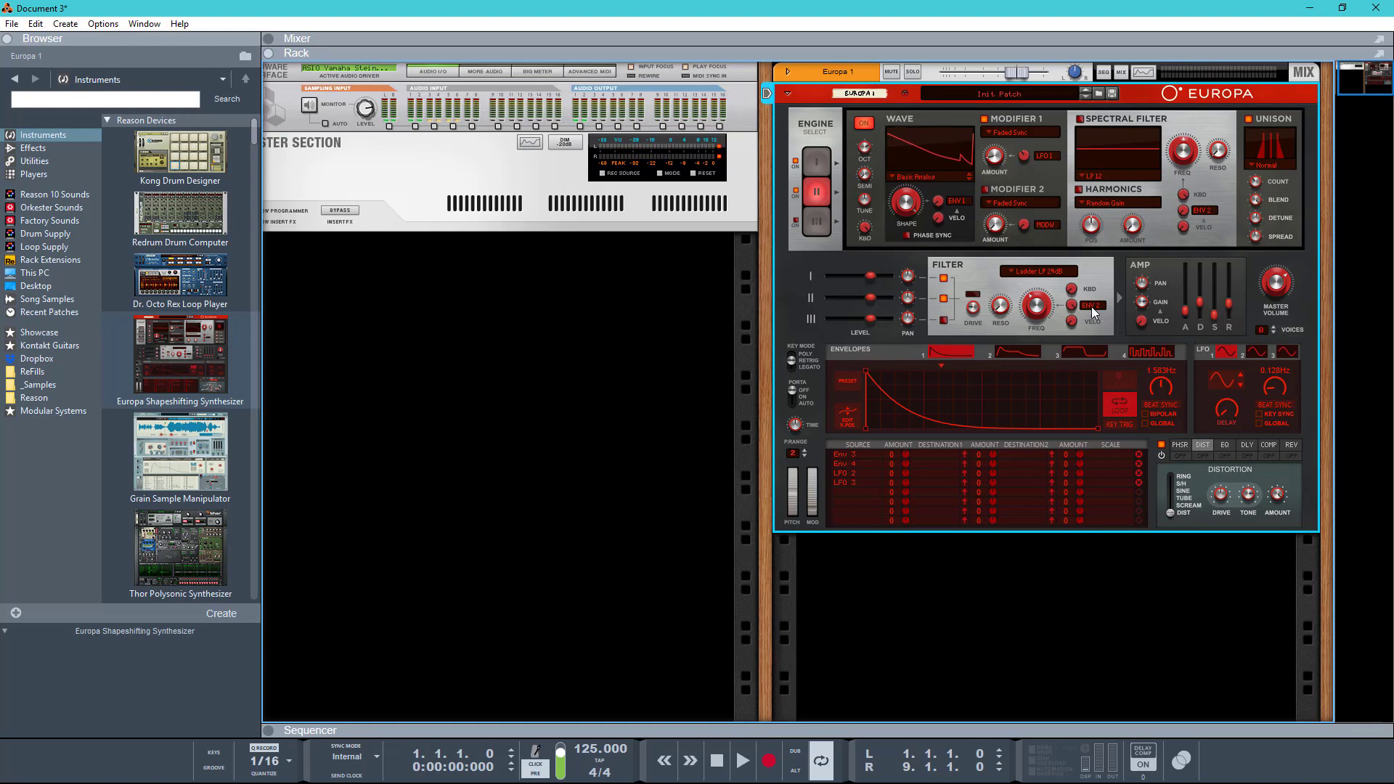
# Reshape envelope 2 into a quick peak with a steep decay down to zero
pyautogui.click(1018, 349)
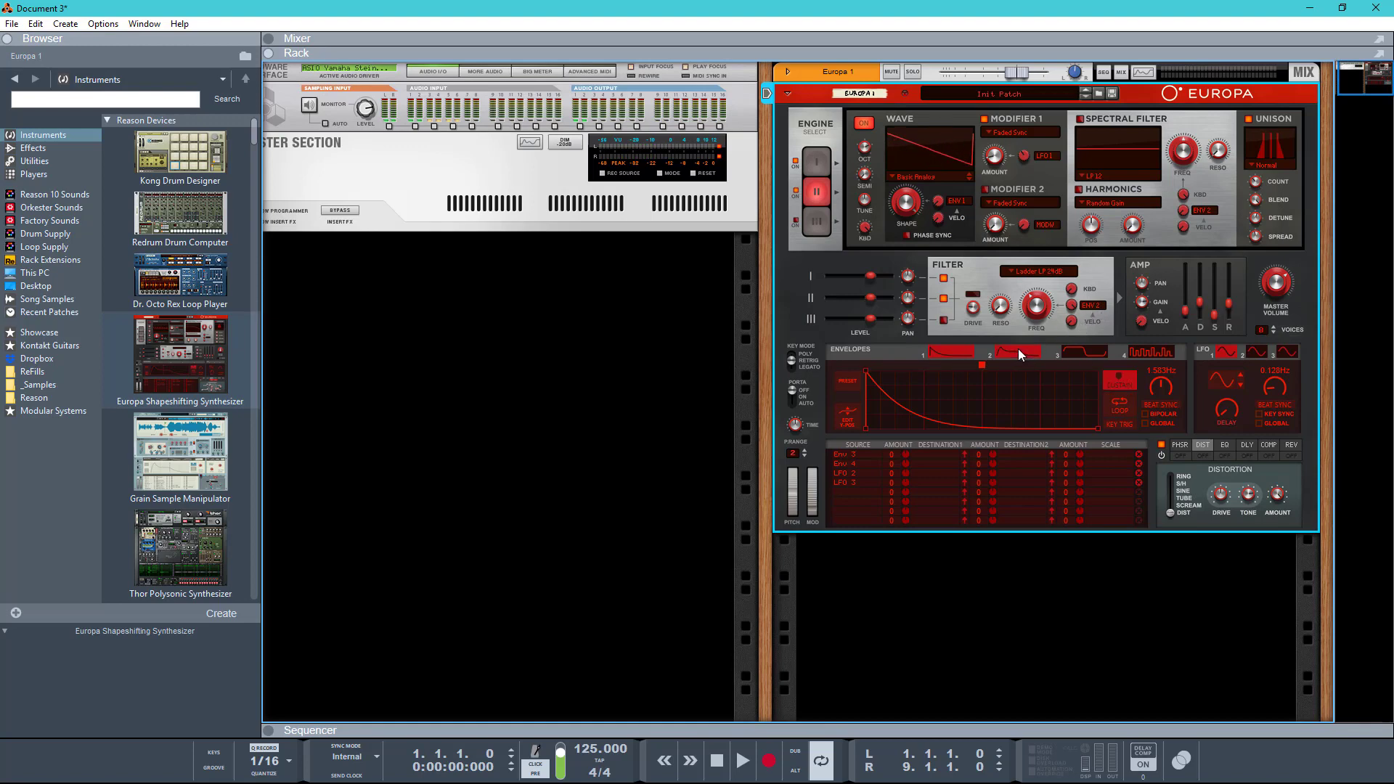
pyautogui.moveTo(887, 373); pyautogui.dragTo(906, 413)
pyautogui.hotkey('ctrl', 'z')
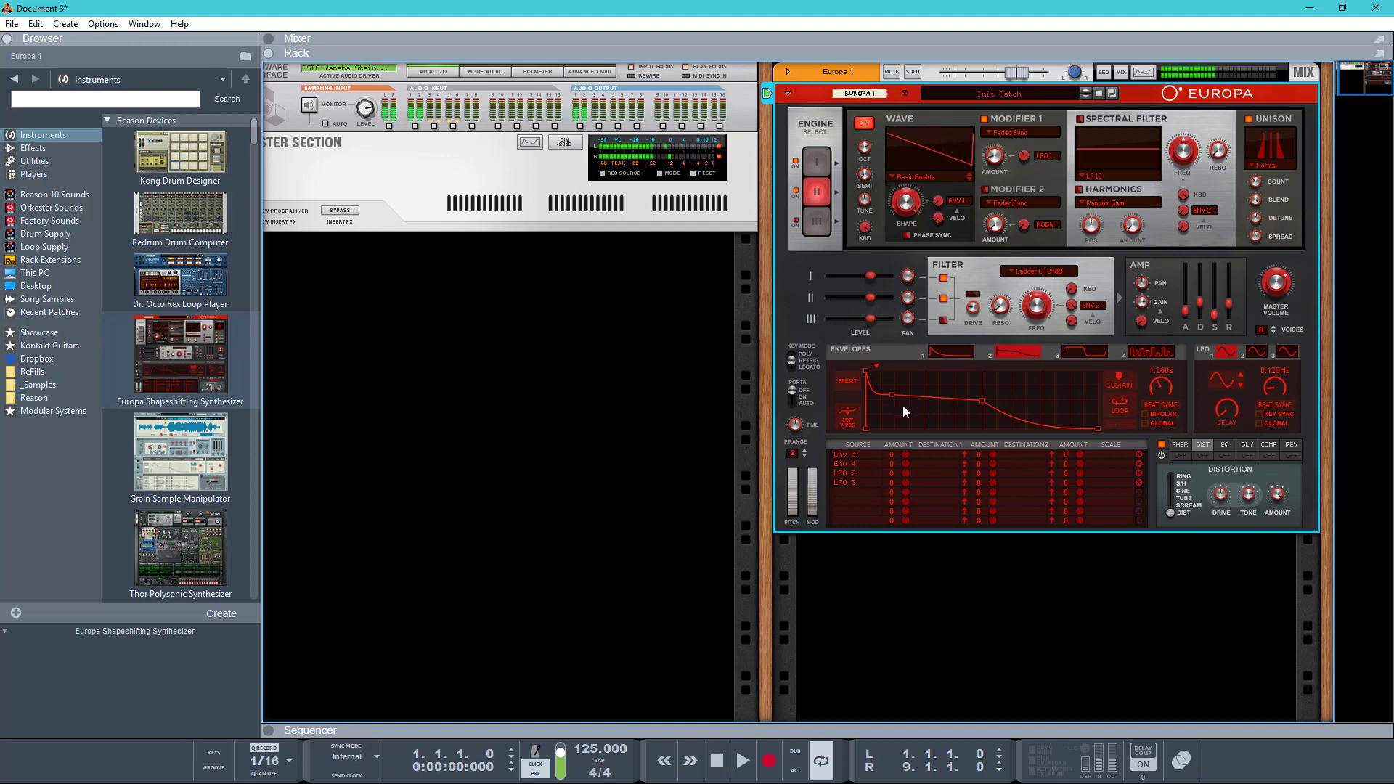
pyautogui.moveTo(892, 394)
pyautogui.mouseDown()
pyautogui.moveTo(914, 411)
pyautogui.moveTo(969, 403)
pyautogui.moveTo(948, 429)
pyautogui.mouseUp()
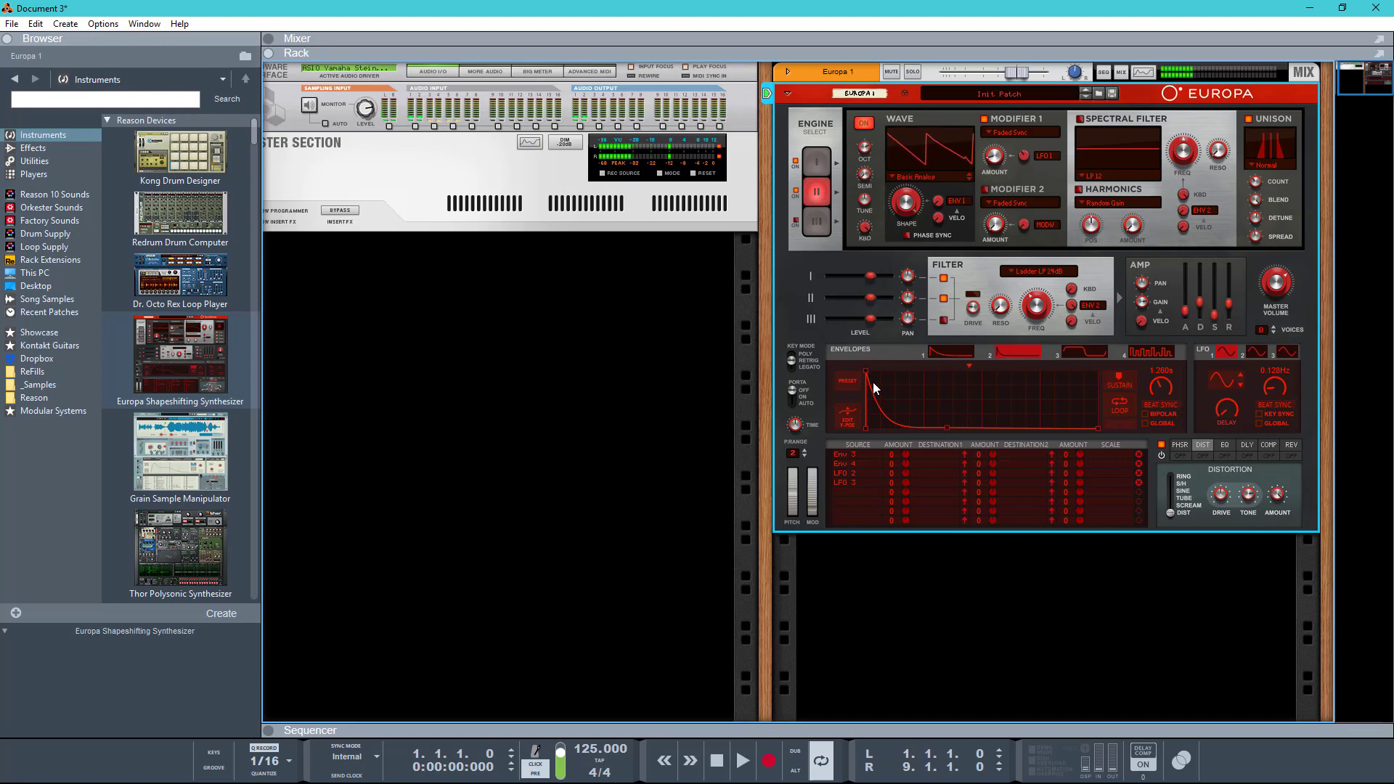
pyautogui.moveTo(873, 382); pyautogui.dragTo(875, 374)
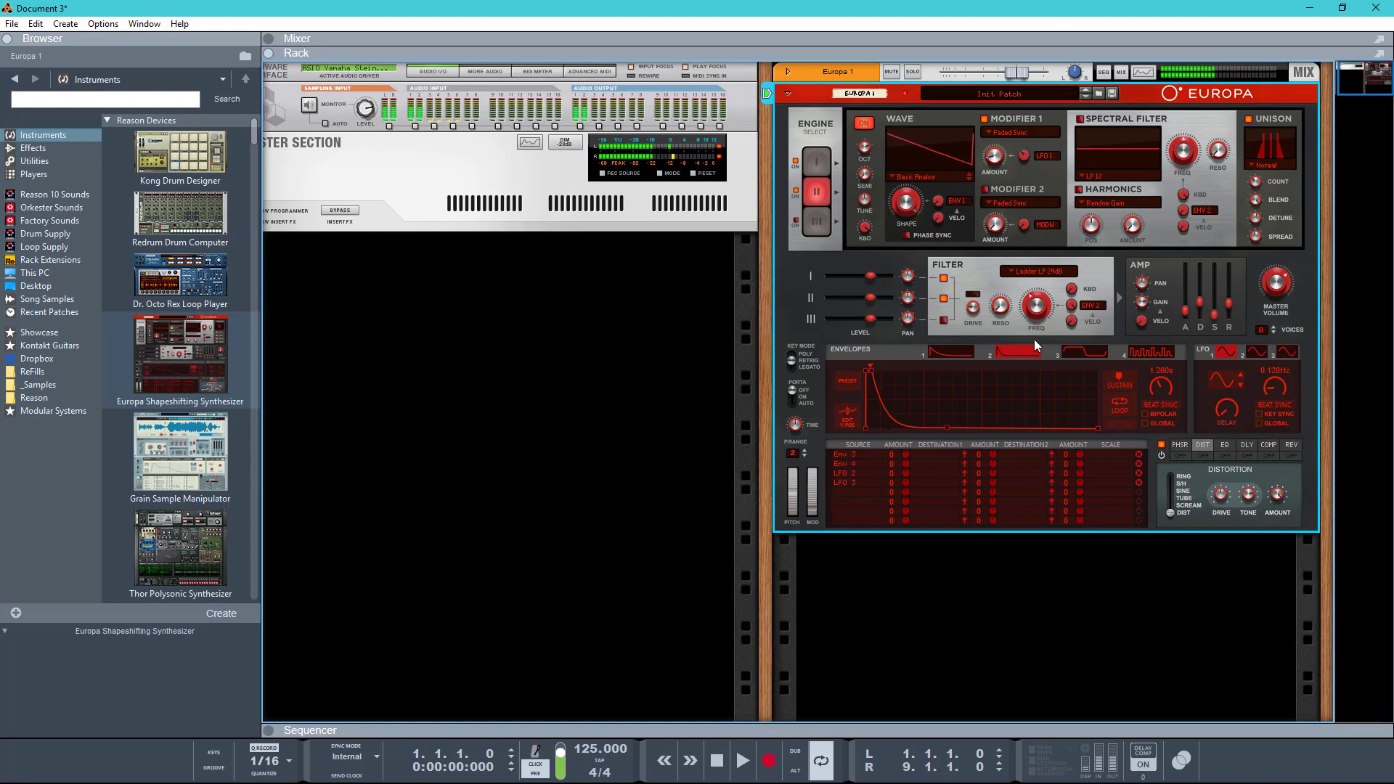
pyautogui.moveTo(1025, 331)
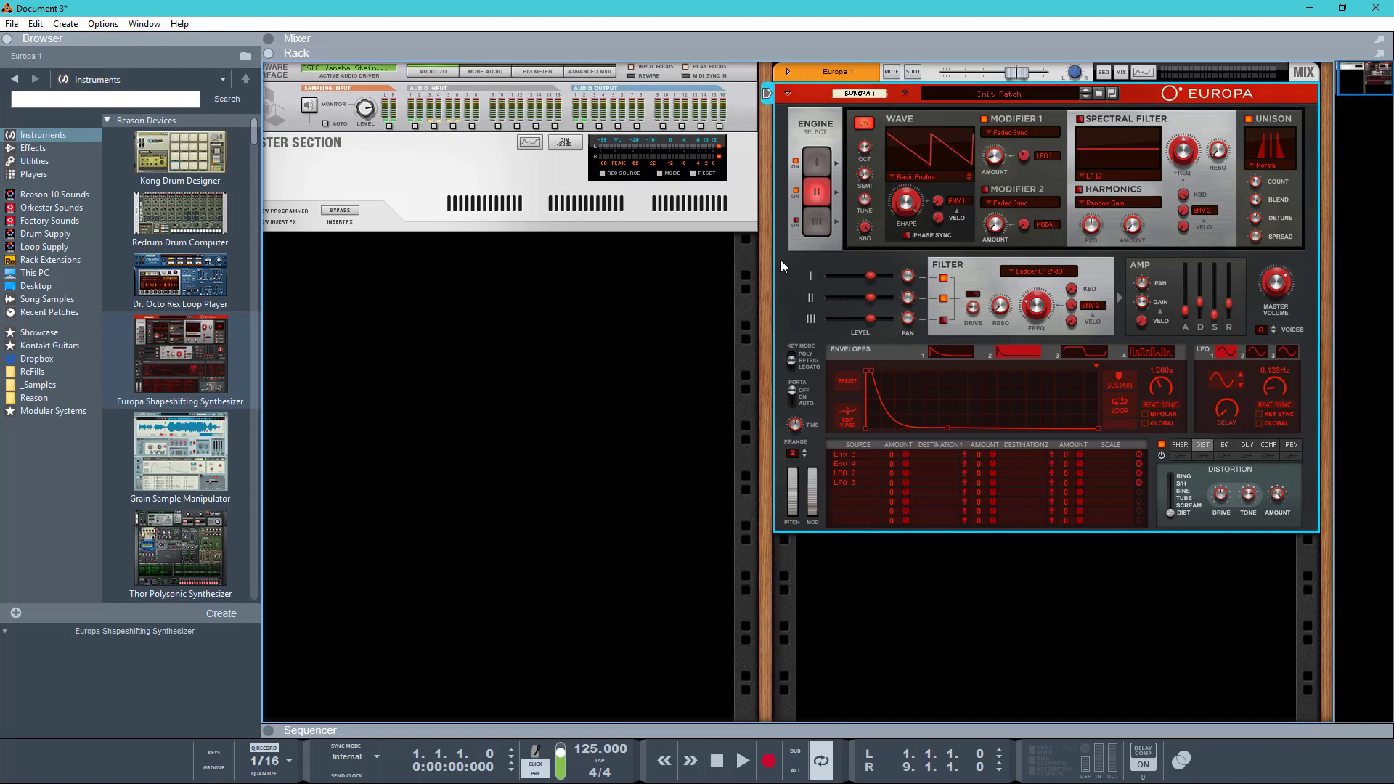
# Add an RPG-8 Monophonic Arpeggiator directly below the Europa synthesizer
pyautogui.click(35, 161)
pyautogui.moveTo(180, 220); pyautogui.dragTo(1015, 599)
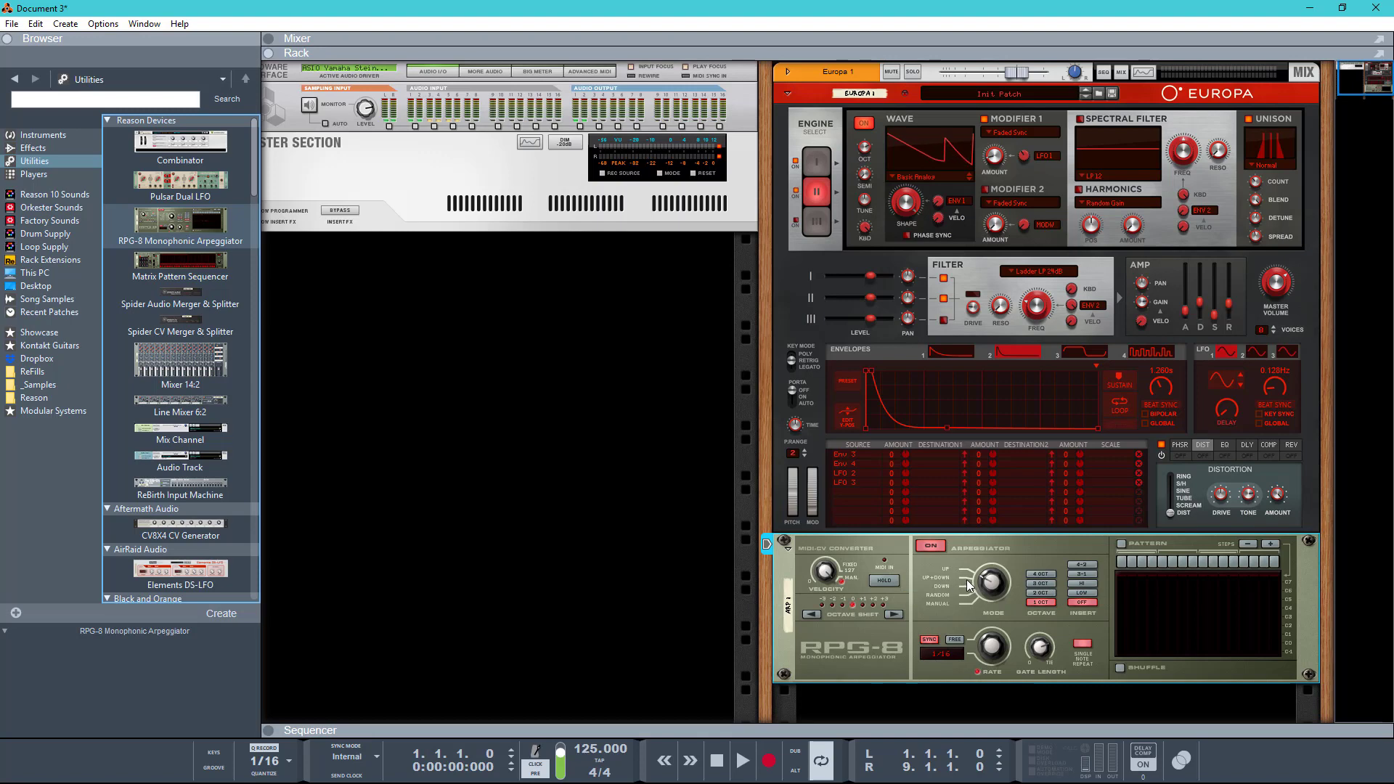
# Examine the gate and CV cabling between the RPG-8 and Europa on the back of the rack
pyautogui.press('Tab')
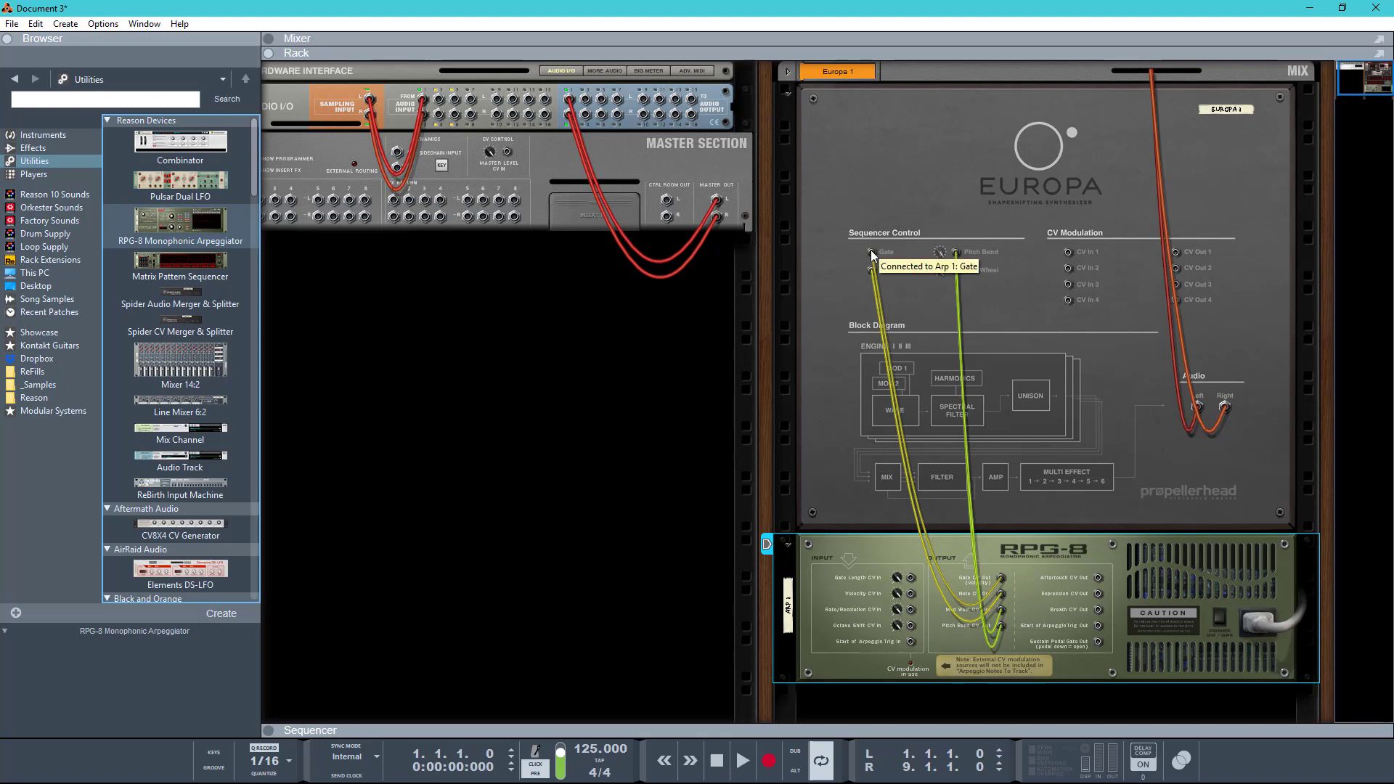
pyautogui.moveTo(872, 251); pyautogui.dragTo(870, 271)
pyautogui.hotkey('ctrl', 'z')
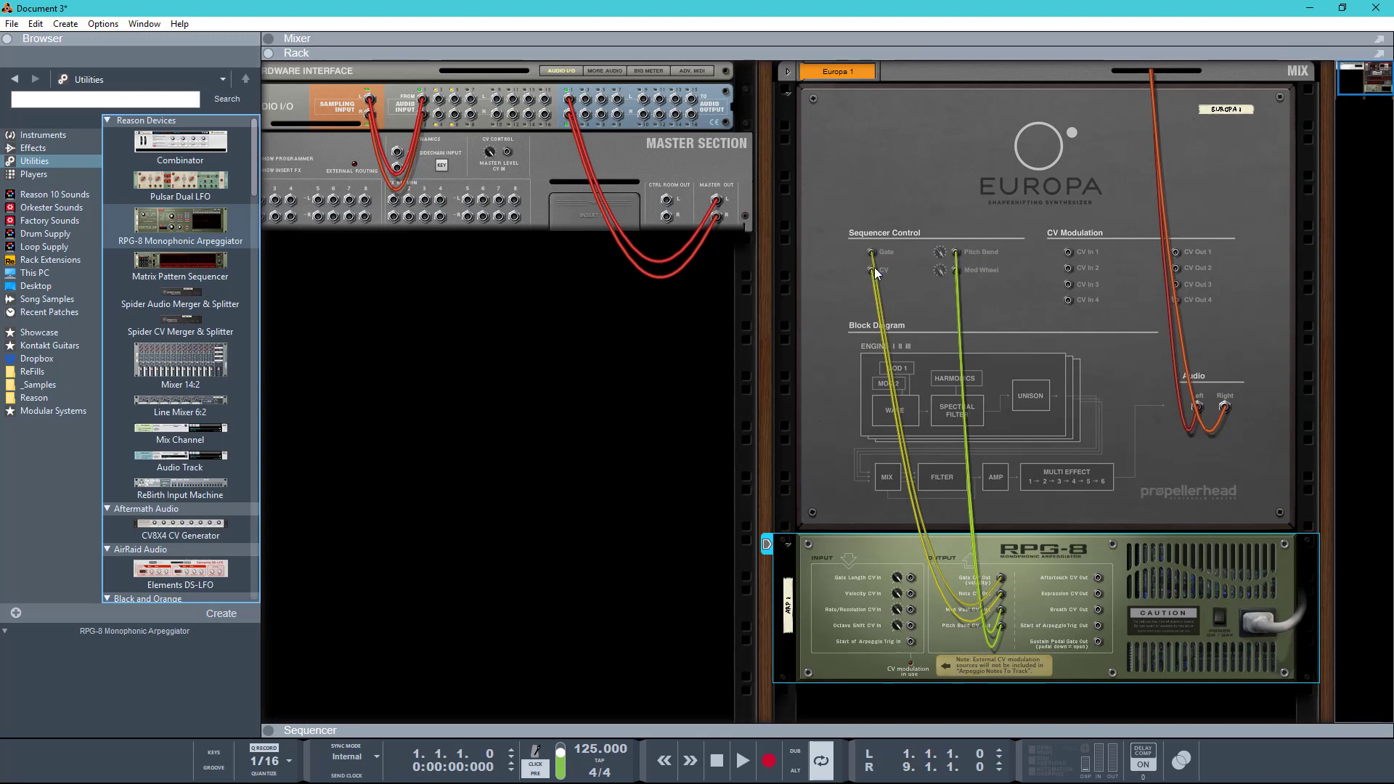
pyautogui.press('Tab')
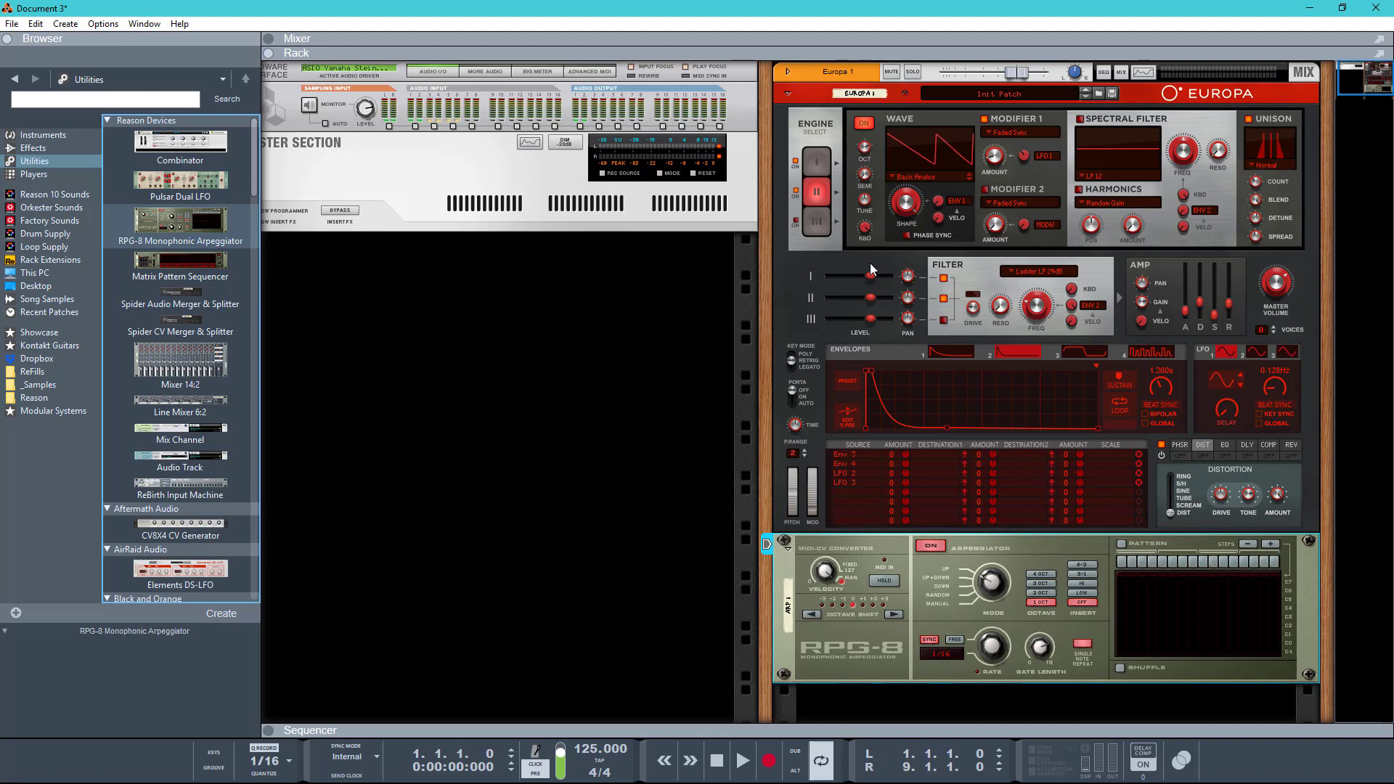
# Record an eight-bar note part on the Arp 1 track in the sequencer and play back its beginning
pyautogui.press('F7')
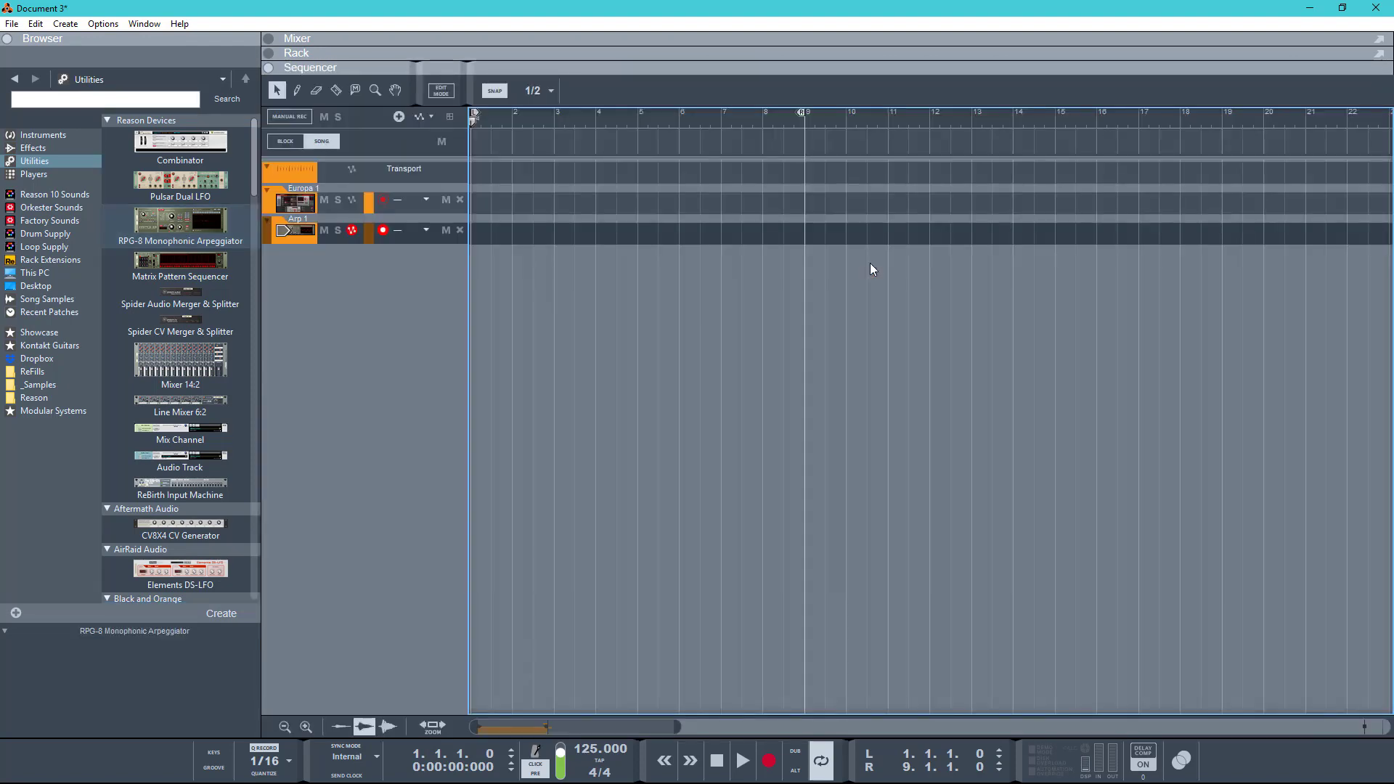
pyautogui.hotkey('ctrl', 'Return')
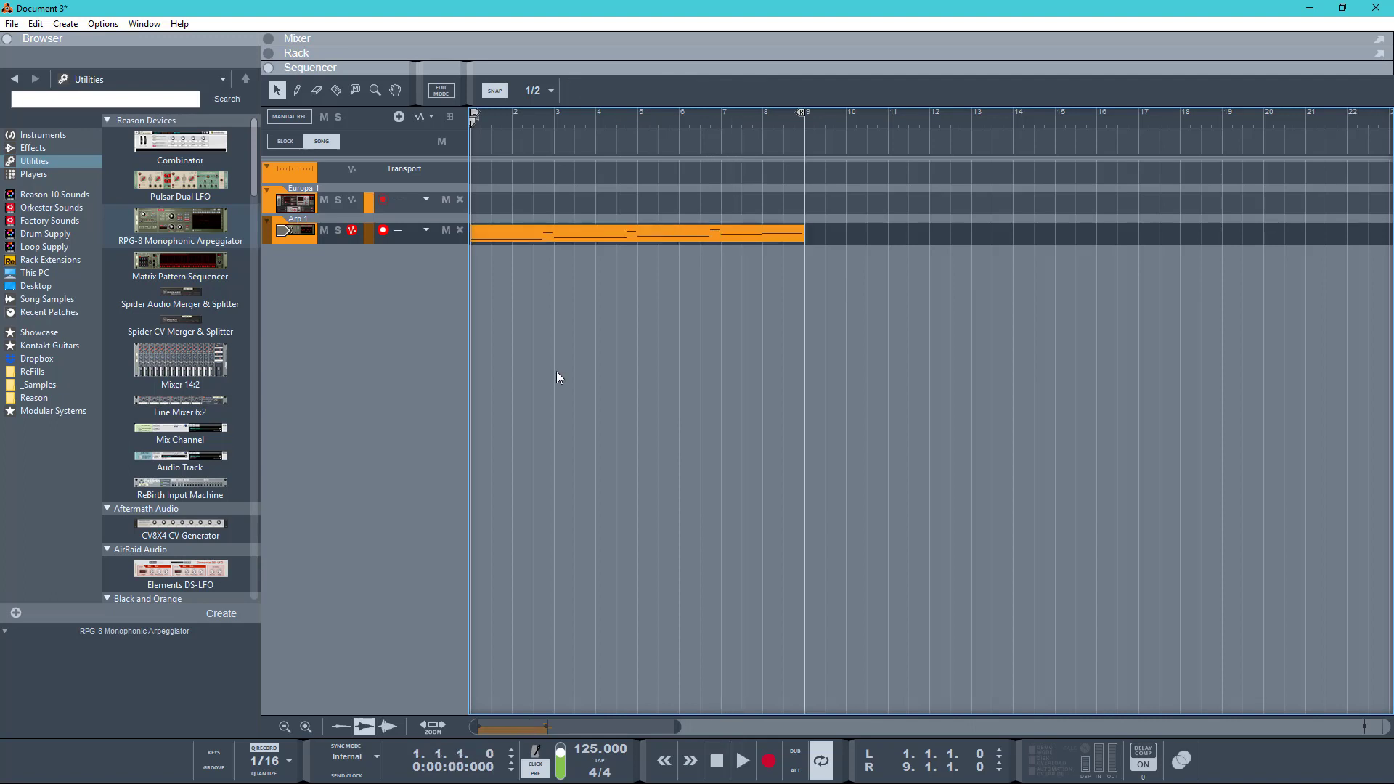
pyautogui.press('space')
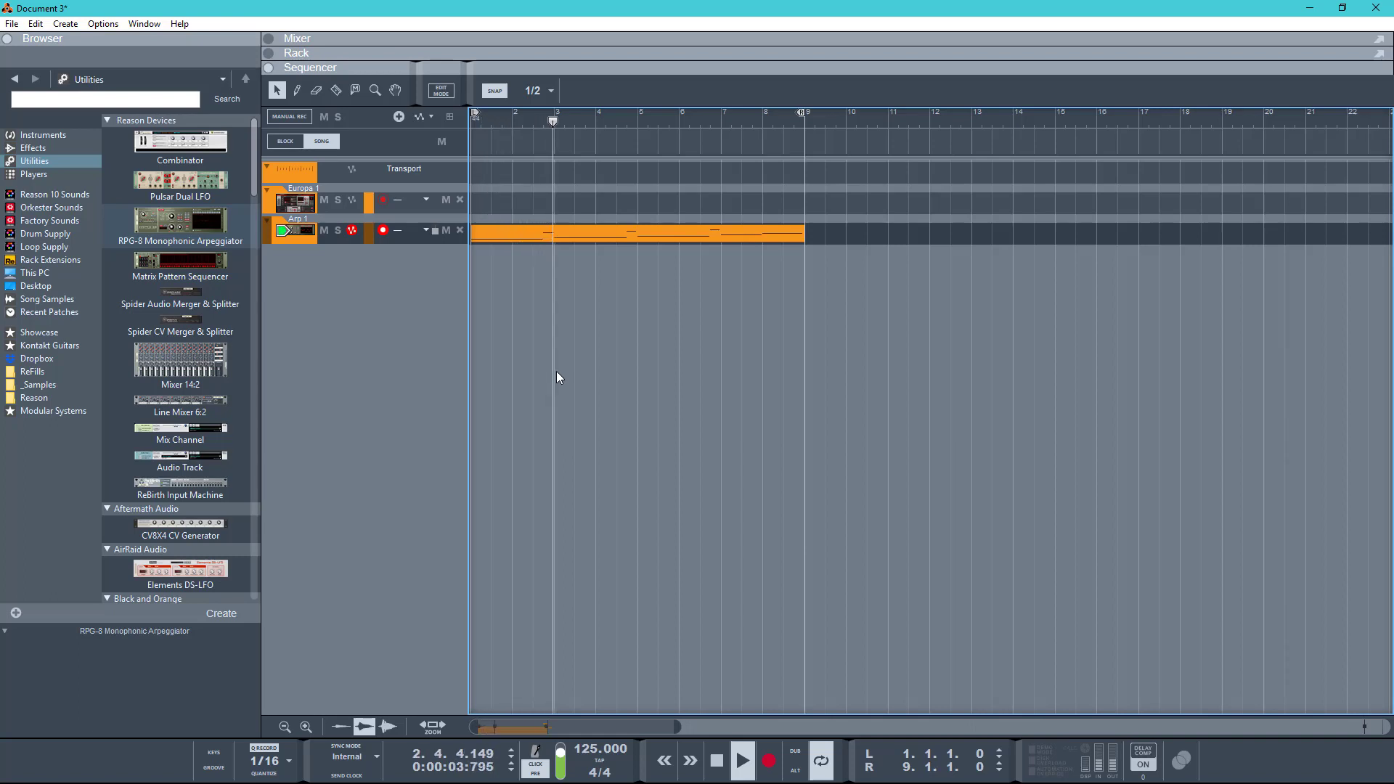
pyautogui.press('space')
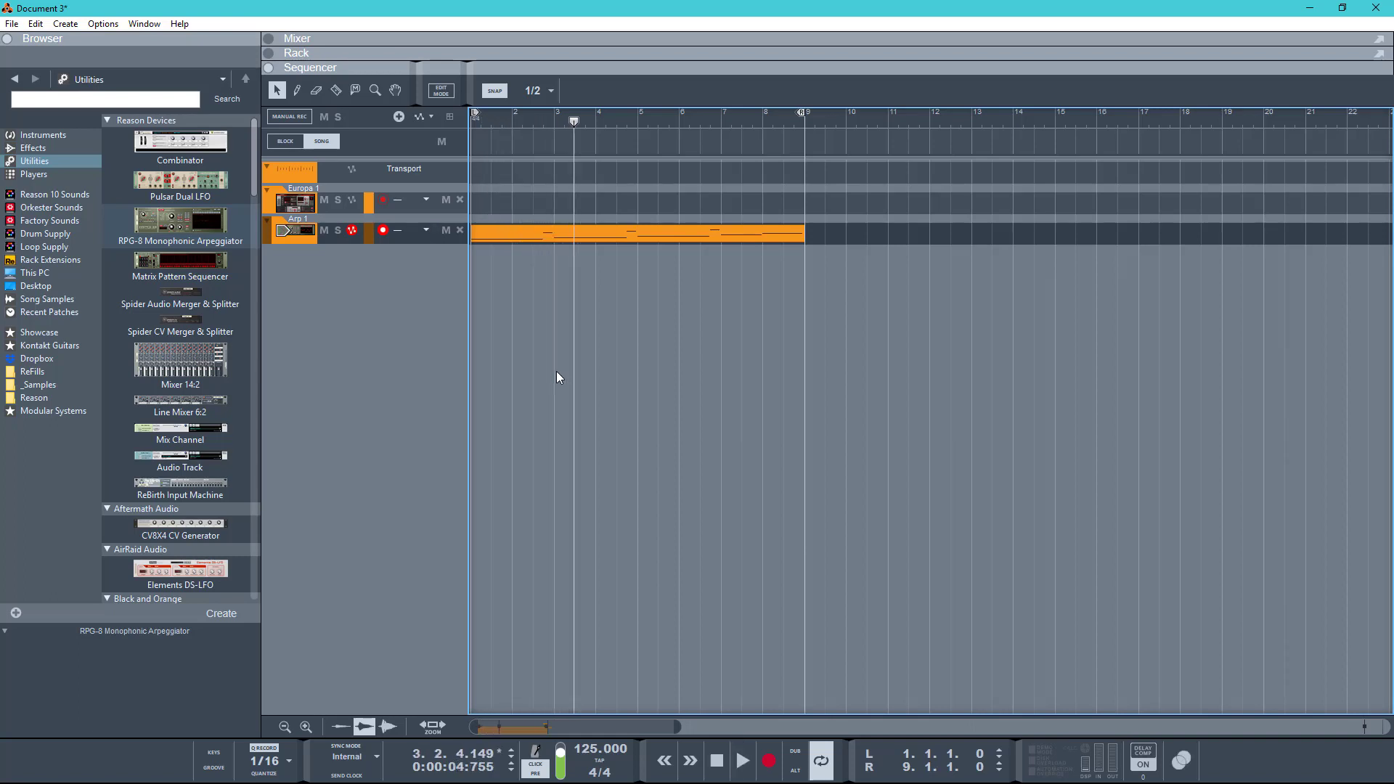
# Add a new note lane to the Arp 1 track and record a second eight-bar part from bar 1
pyautogui.press('F6')
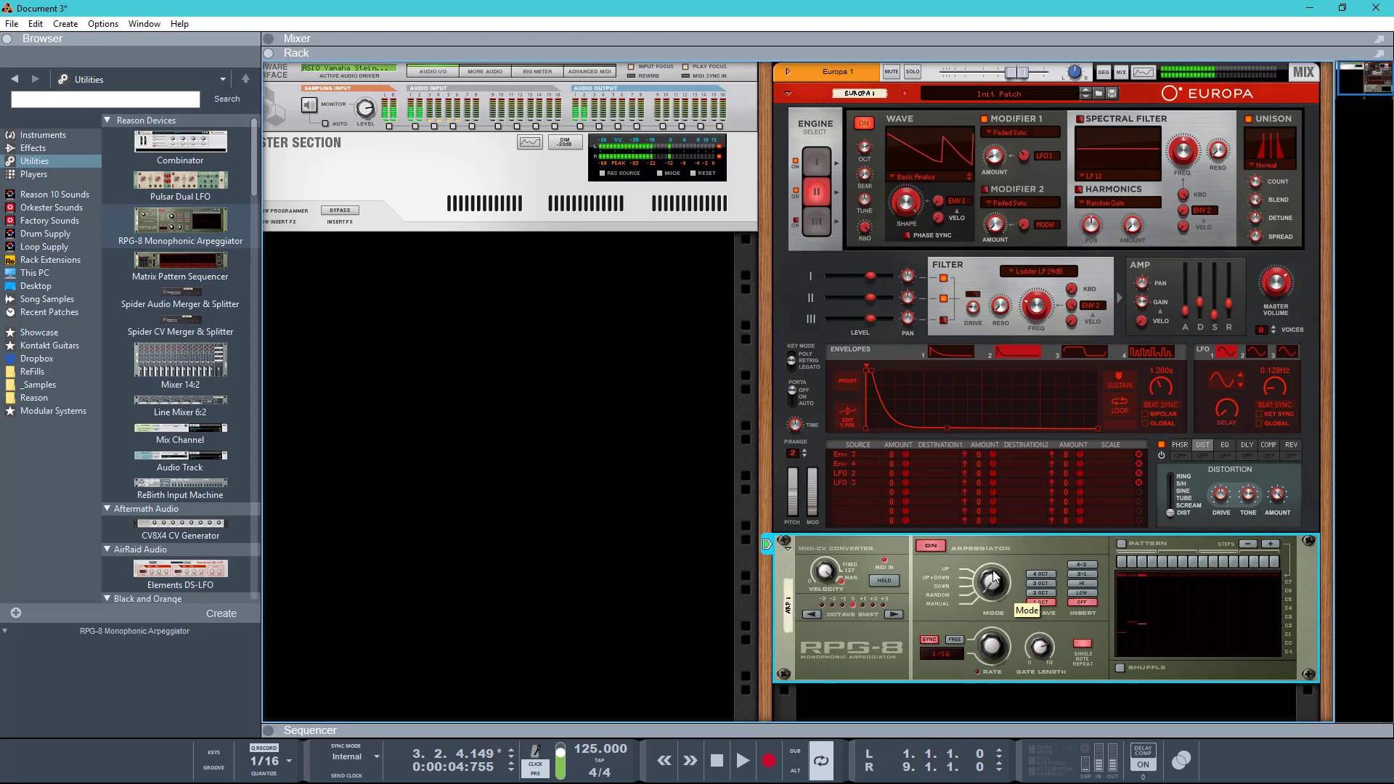
pyautogui.press('F7')
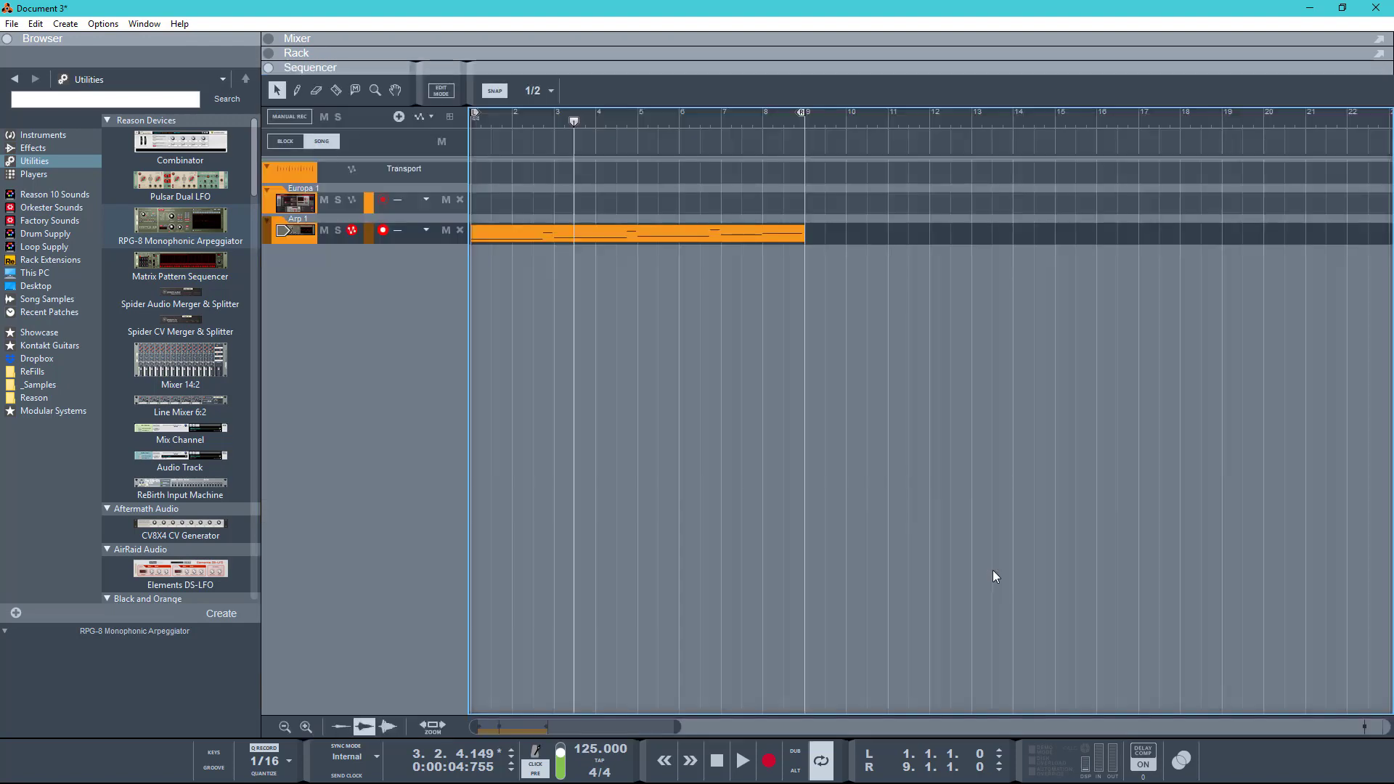
pyautogui.press(',')
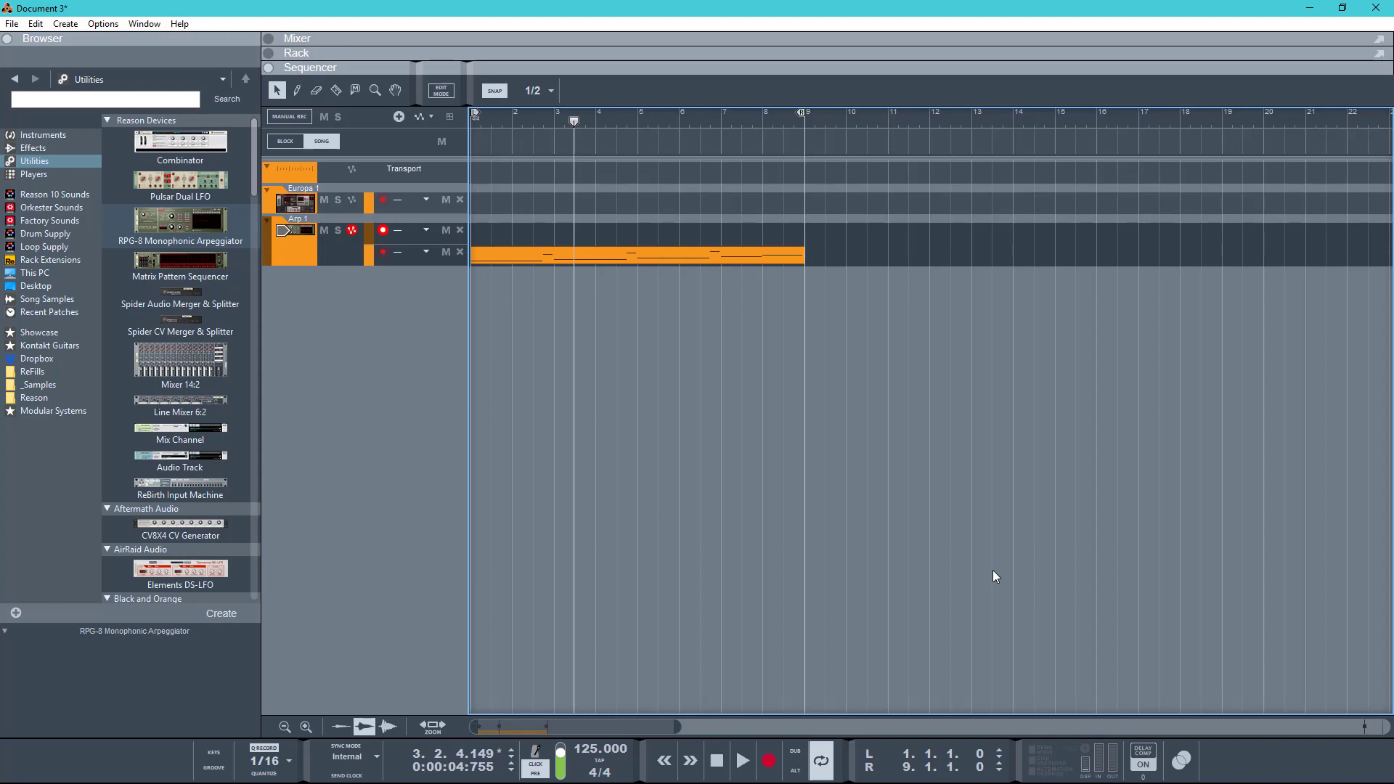
pyautogui.hotkey('ctrl', 'Return')
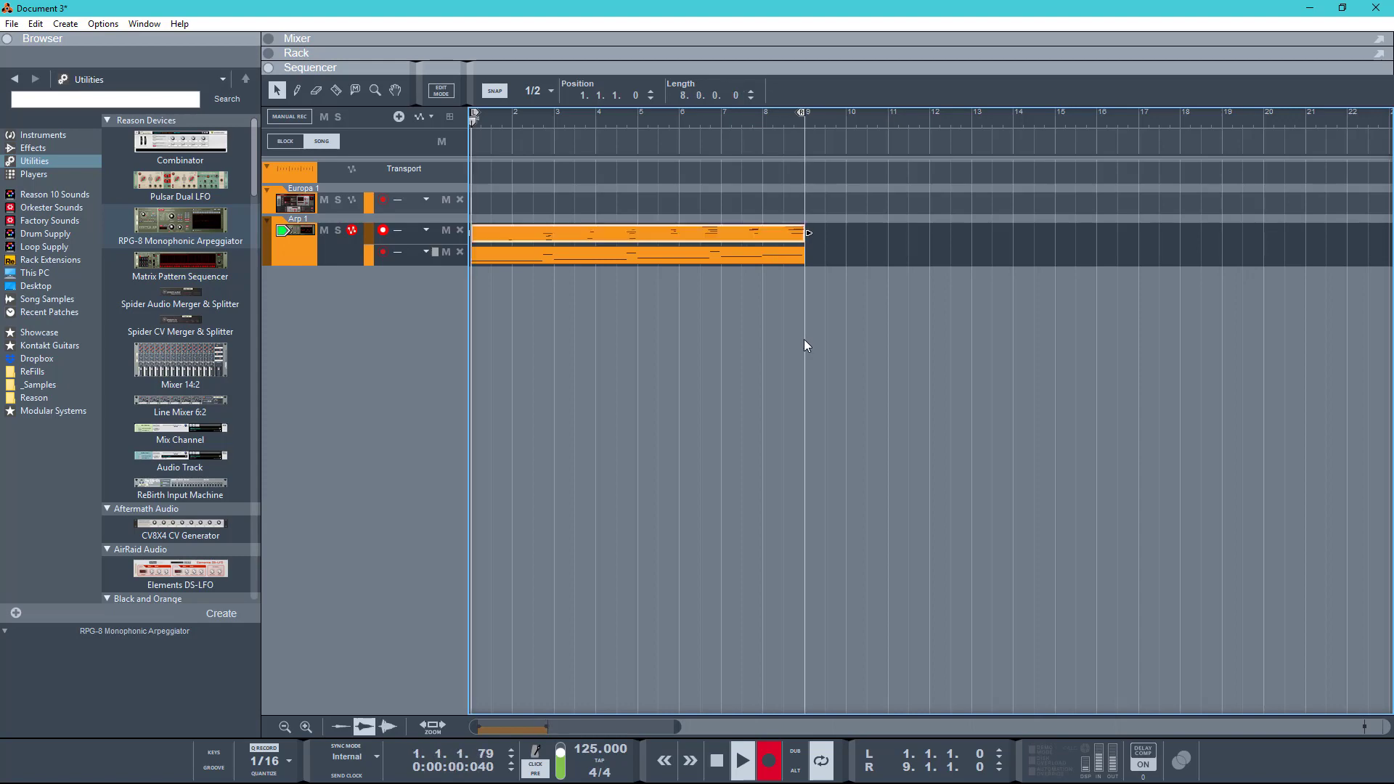
# Open the upper eight-bar Arp 1 clip for note editing and nudge the two notes late in bar 3 one 1/16 later
pyautogui.hotkey('ctrl', 'Return')
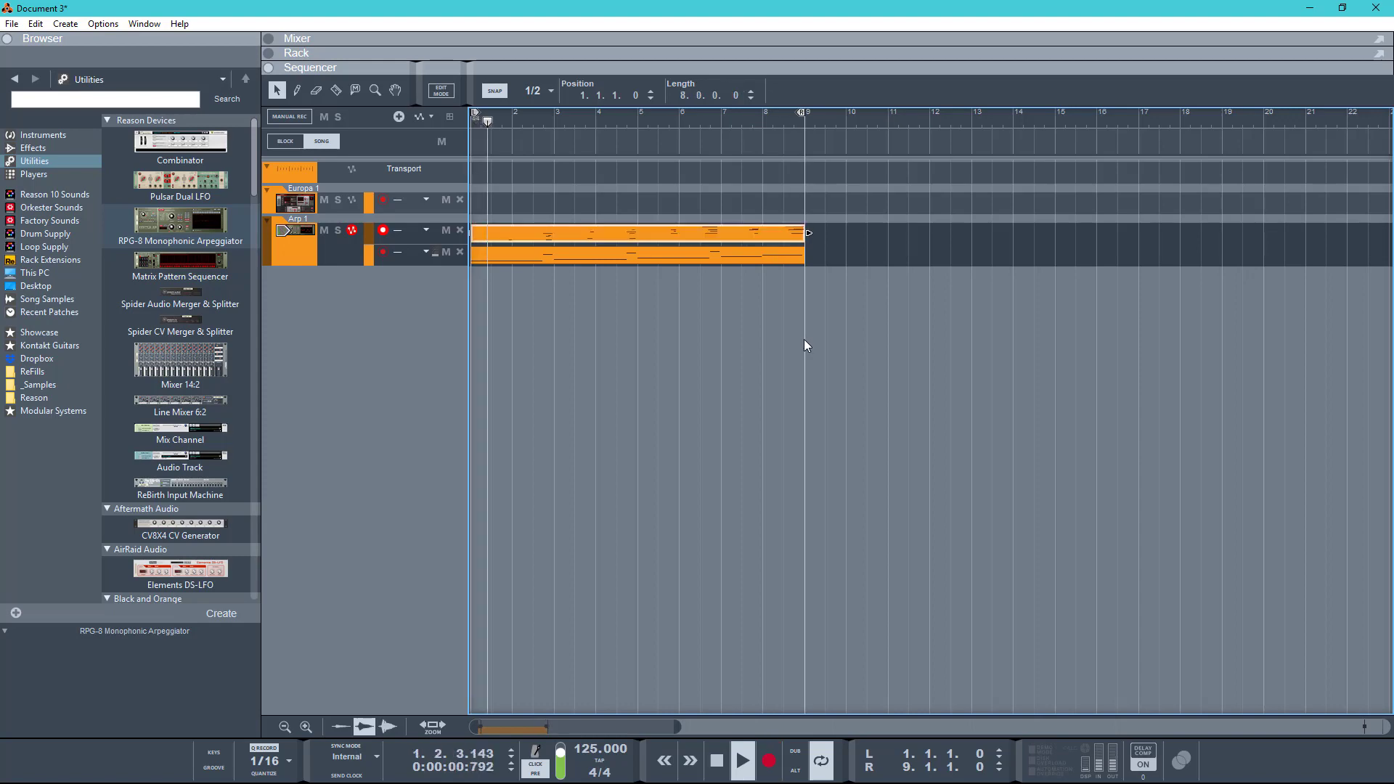
pyautogui.doubleClick(747, 239)
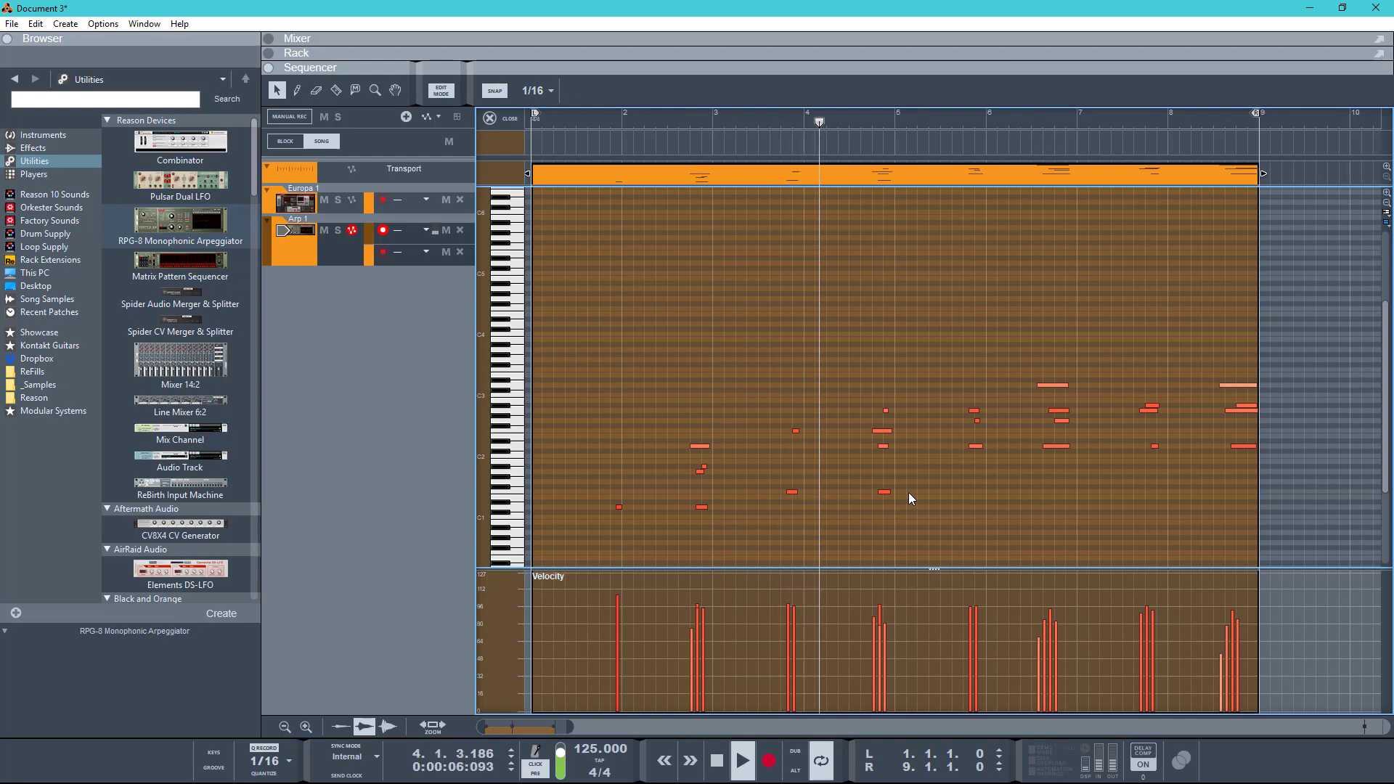
pyautogui.moveTo(769, 512); pyautogui.dragTo(817, 411)
pyautogui.hotkey('ctrl', 'Right')
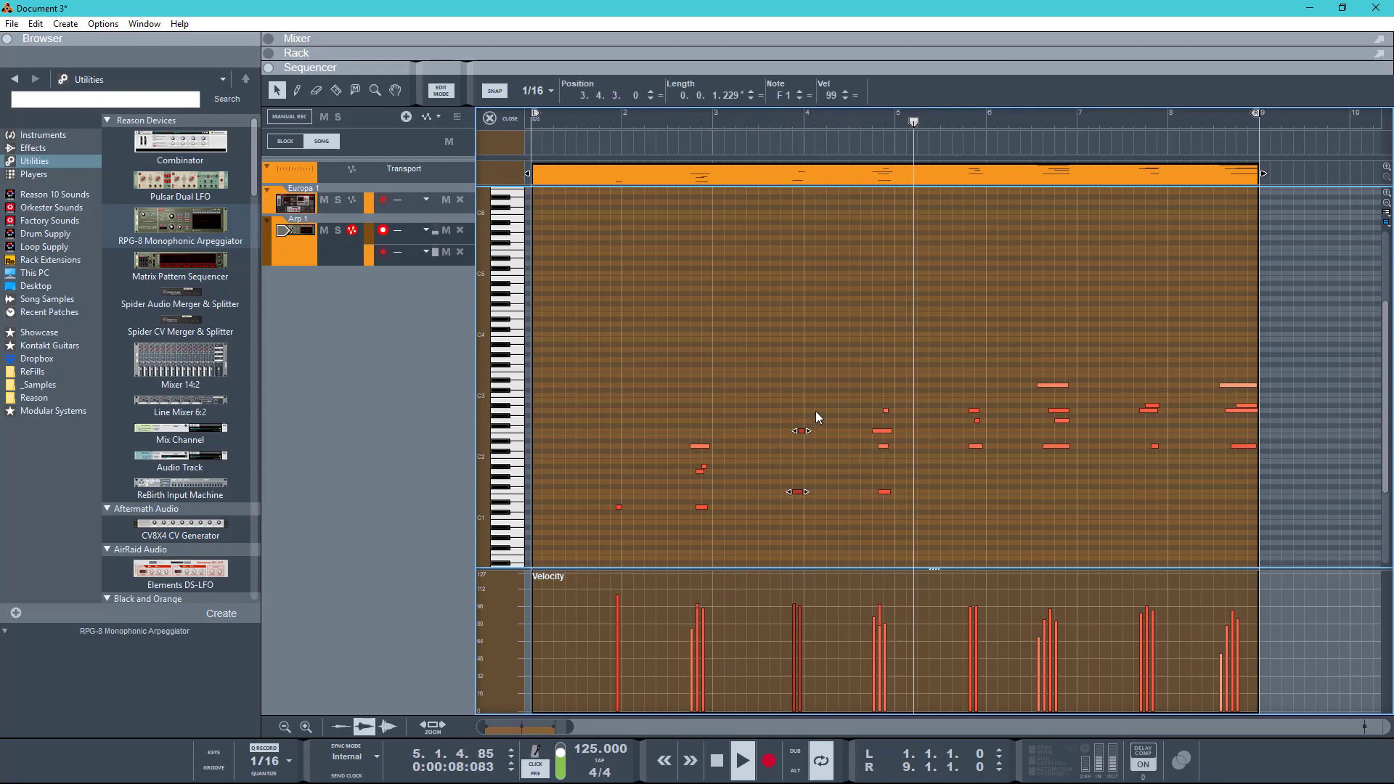
pyautogui.click(816, 411)
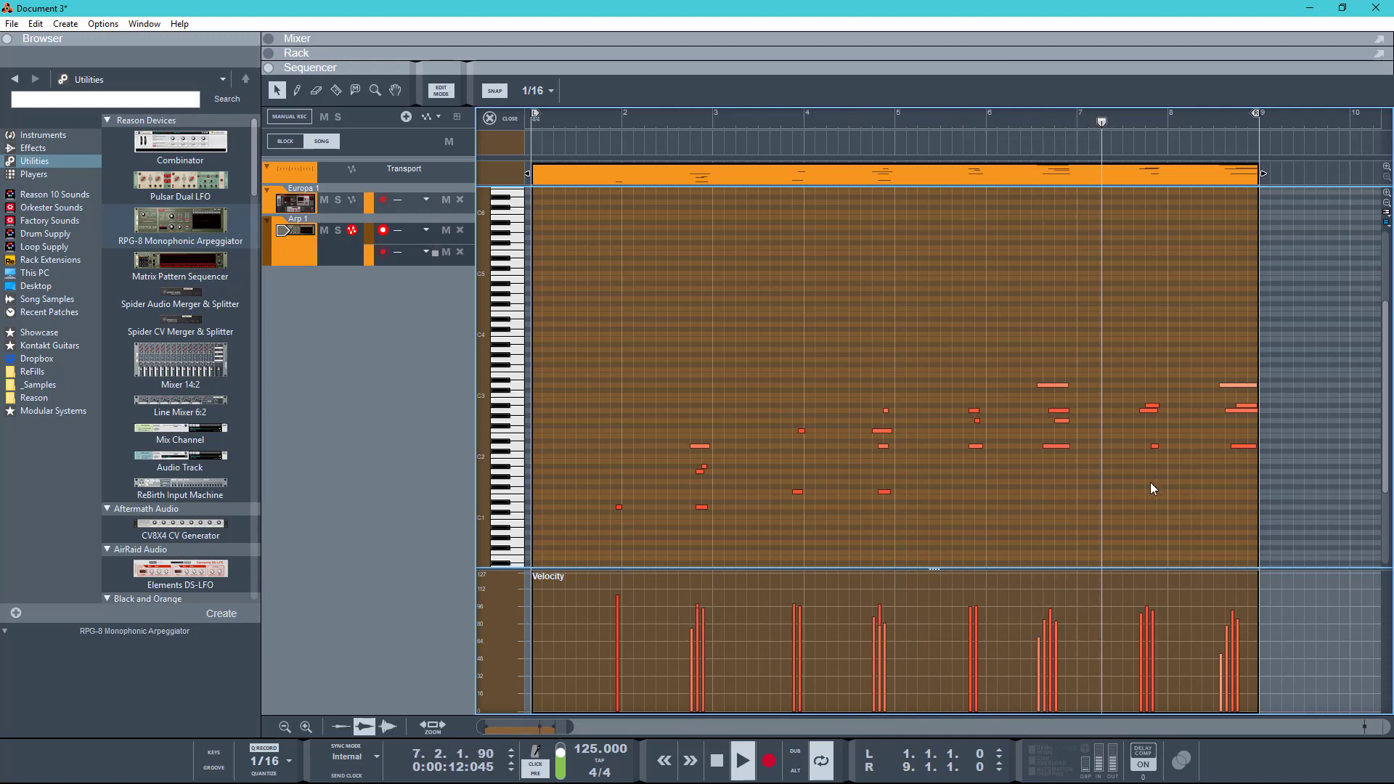
pyautogui.moveTo(1137, 481); pyautogui.dragTo(1175, 369)
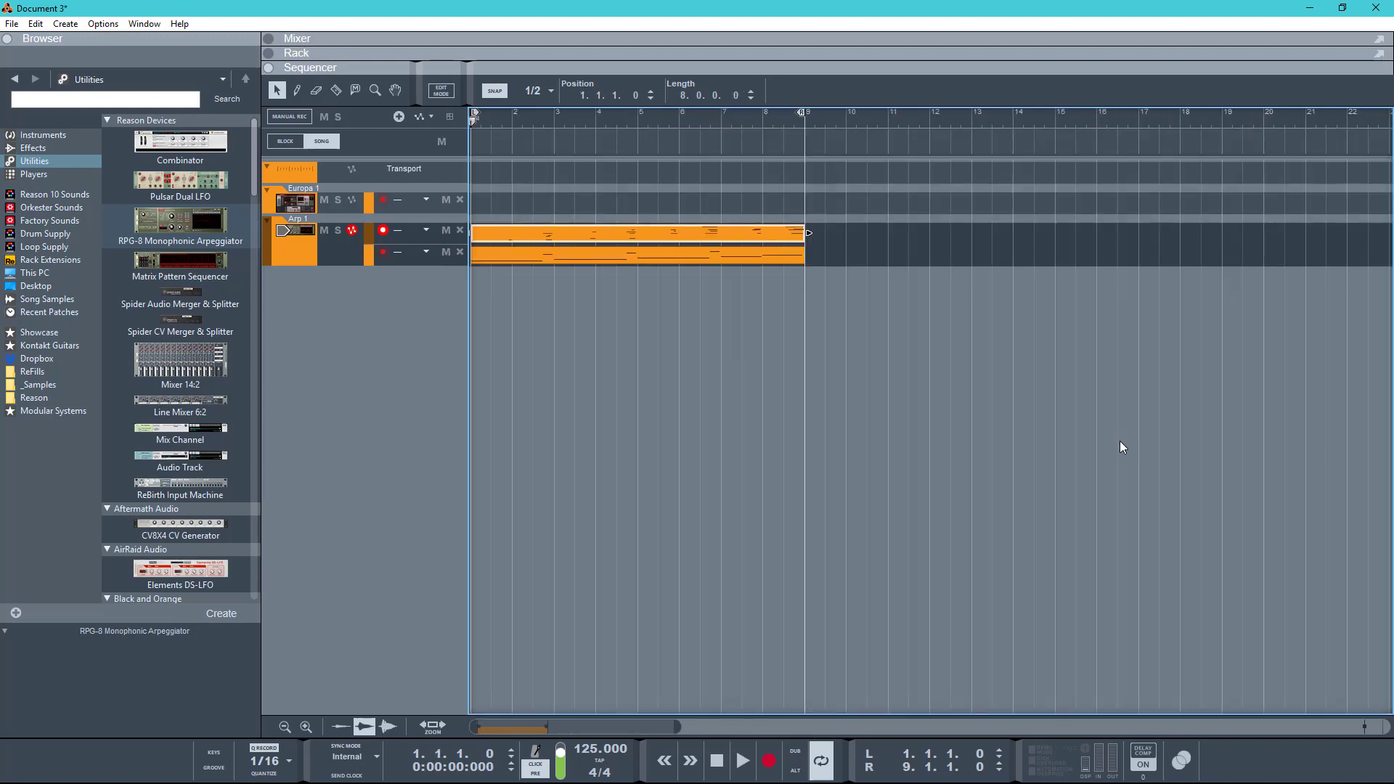
# Find the JackBox L1MDrum instrument by searching for "L1M" and add it as a new track below Arp 1
pyautogui.click(43, 135)
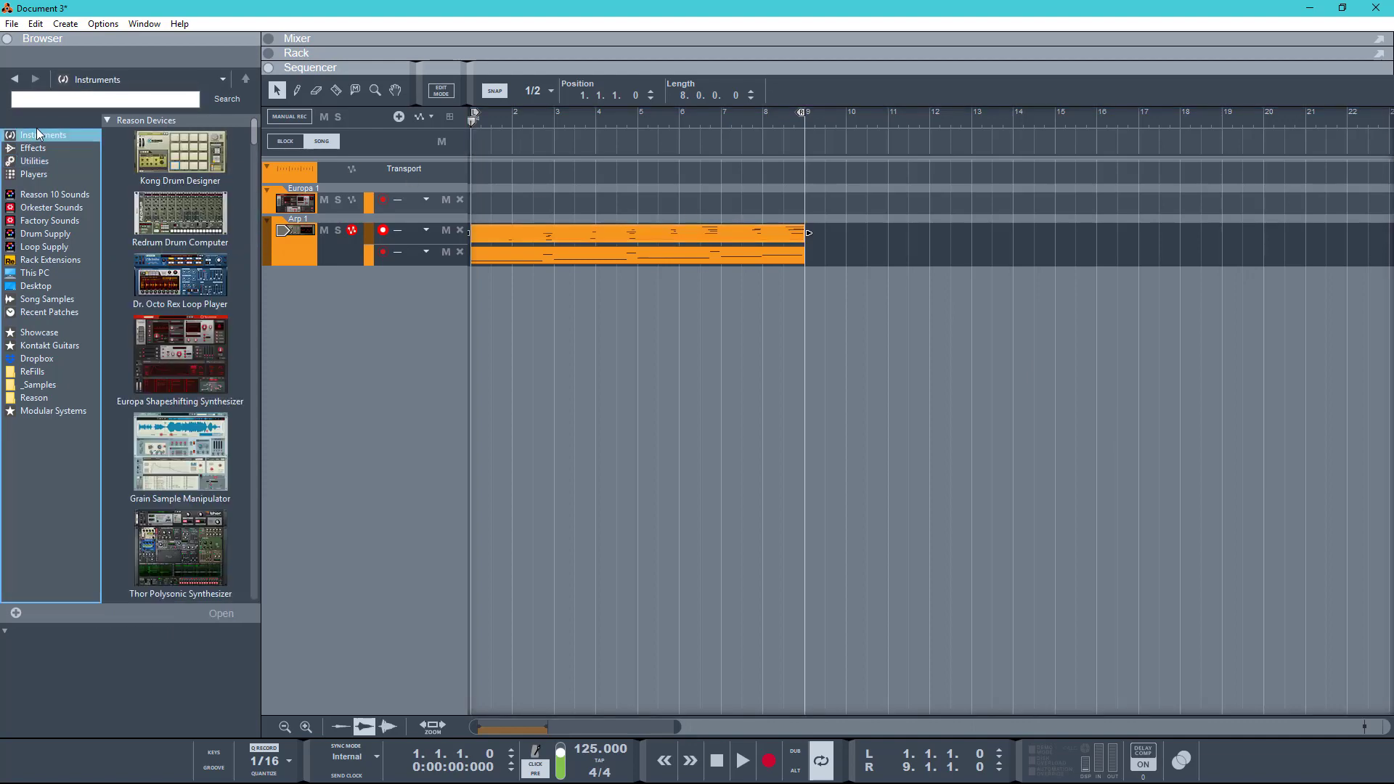
pyautogui.click(92, 100)
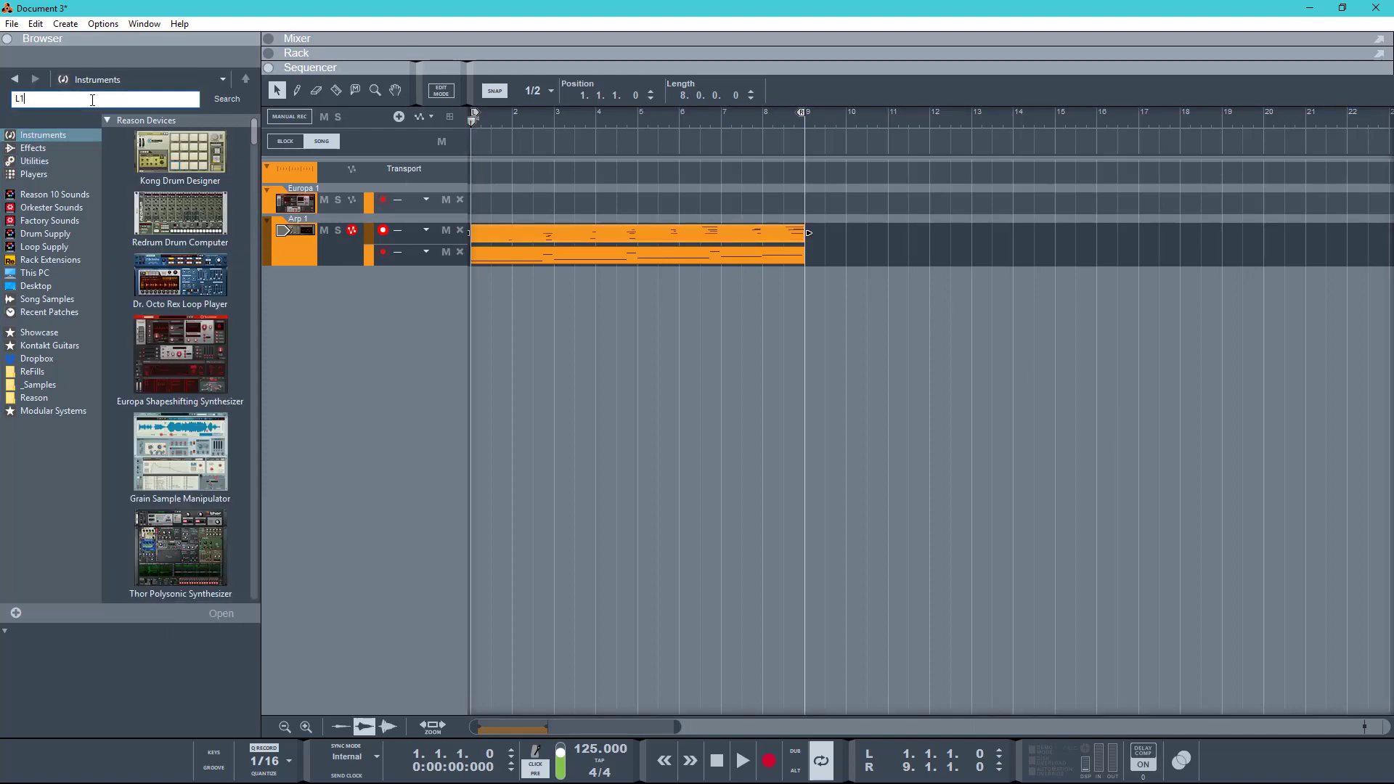
pyautogui.press('Return')
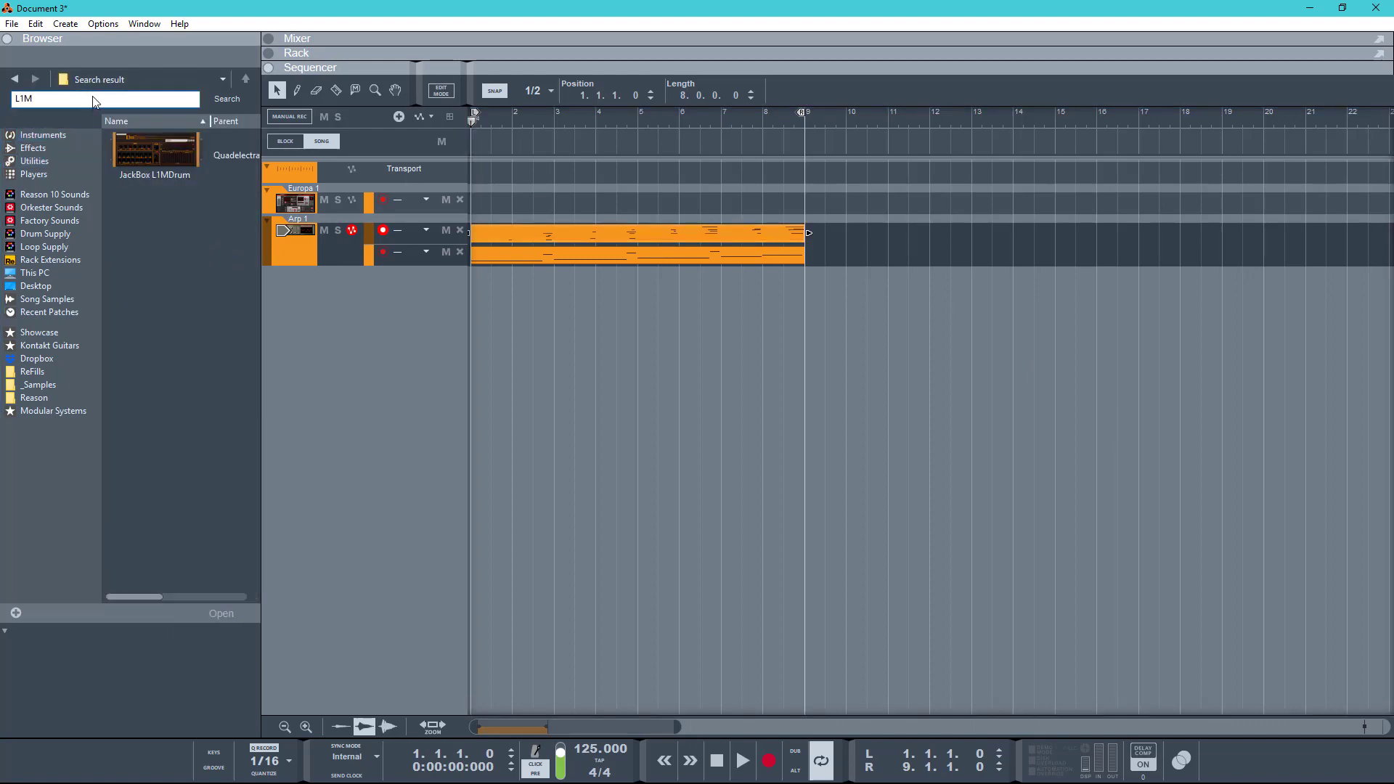
pyautogui.moveTo(122, 155); pyautogui.dragTo(384, 372)
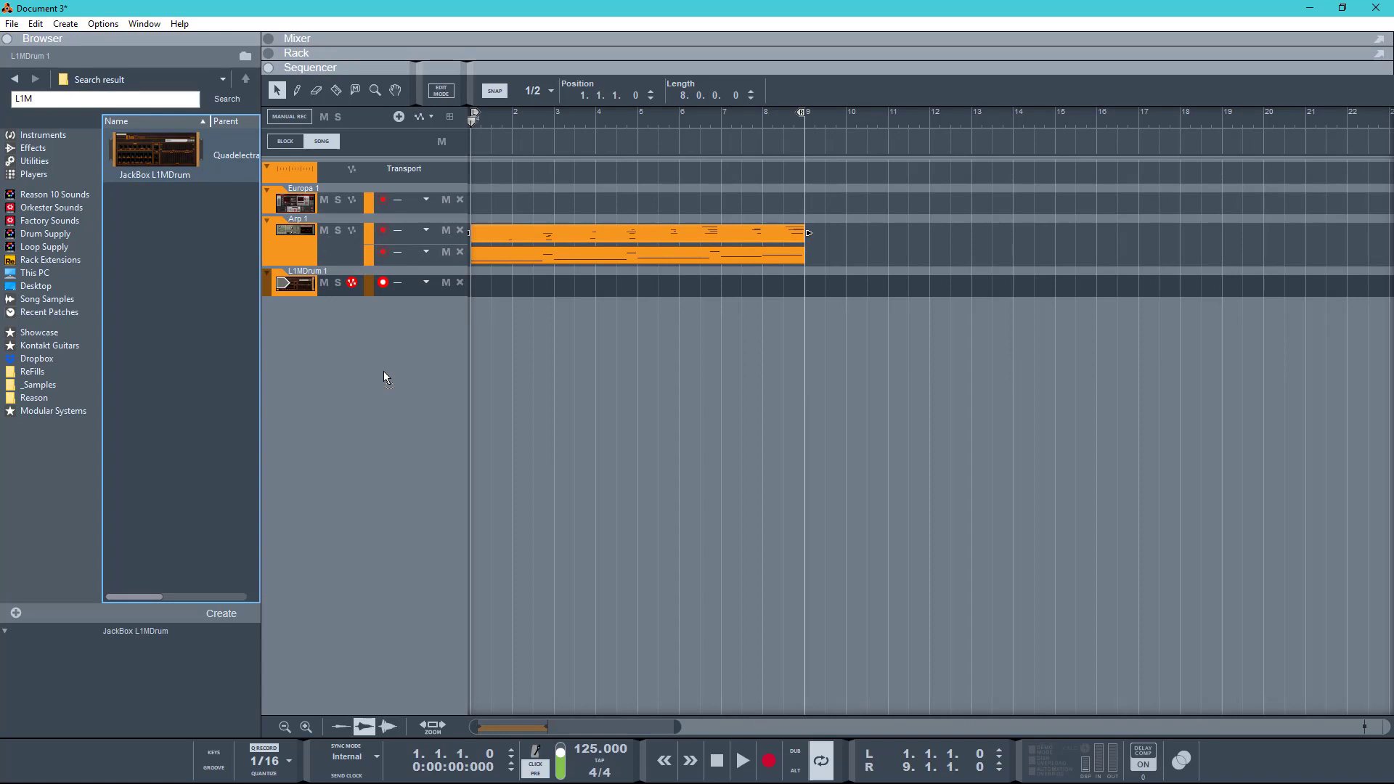
# Record an eight-bar drum part on the L1MDrum track from bar 1
pyautogui.click(383, 372)
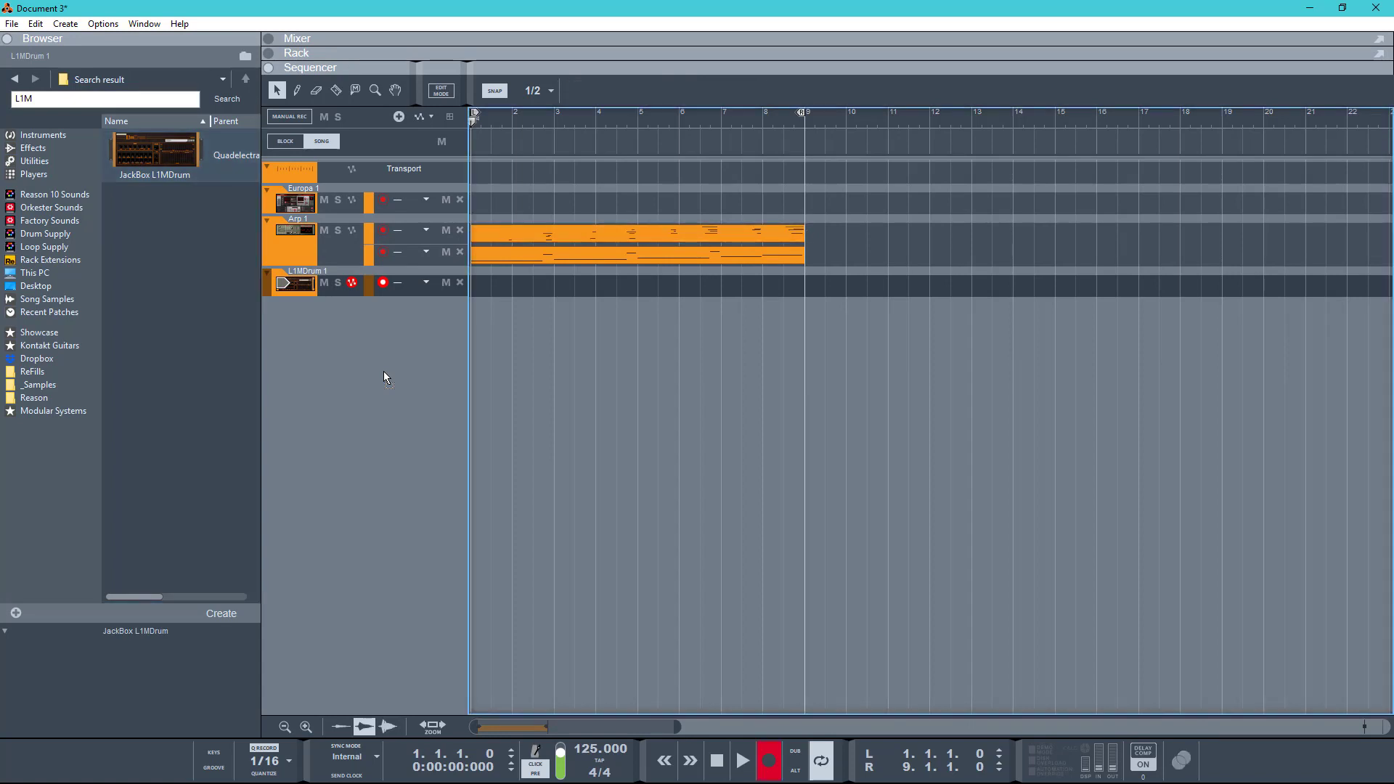
pyautogui.hotkey('ctrl', 'Return')
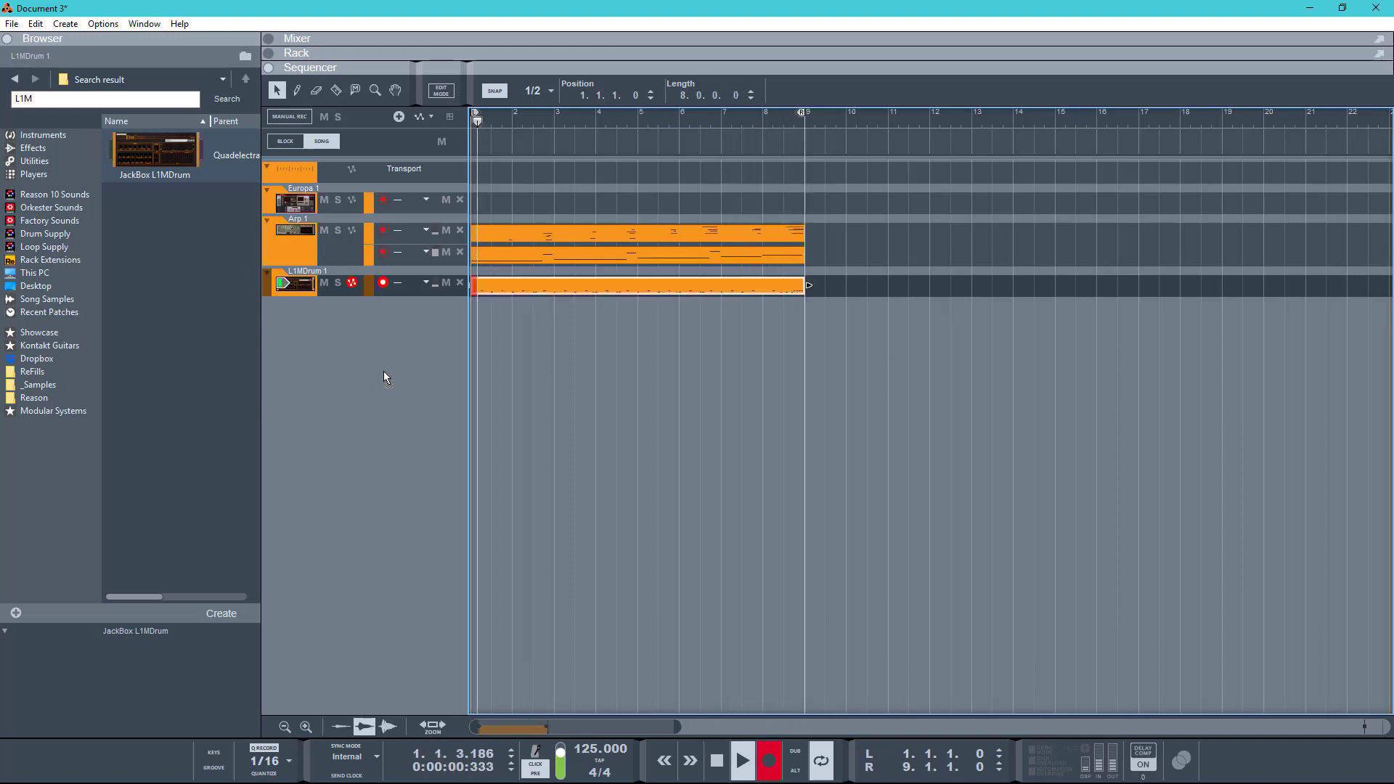
pyautogui.press('space')
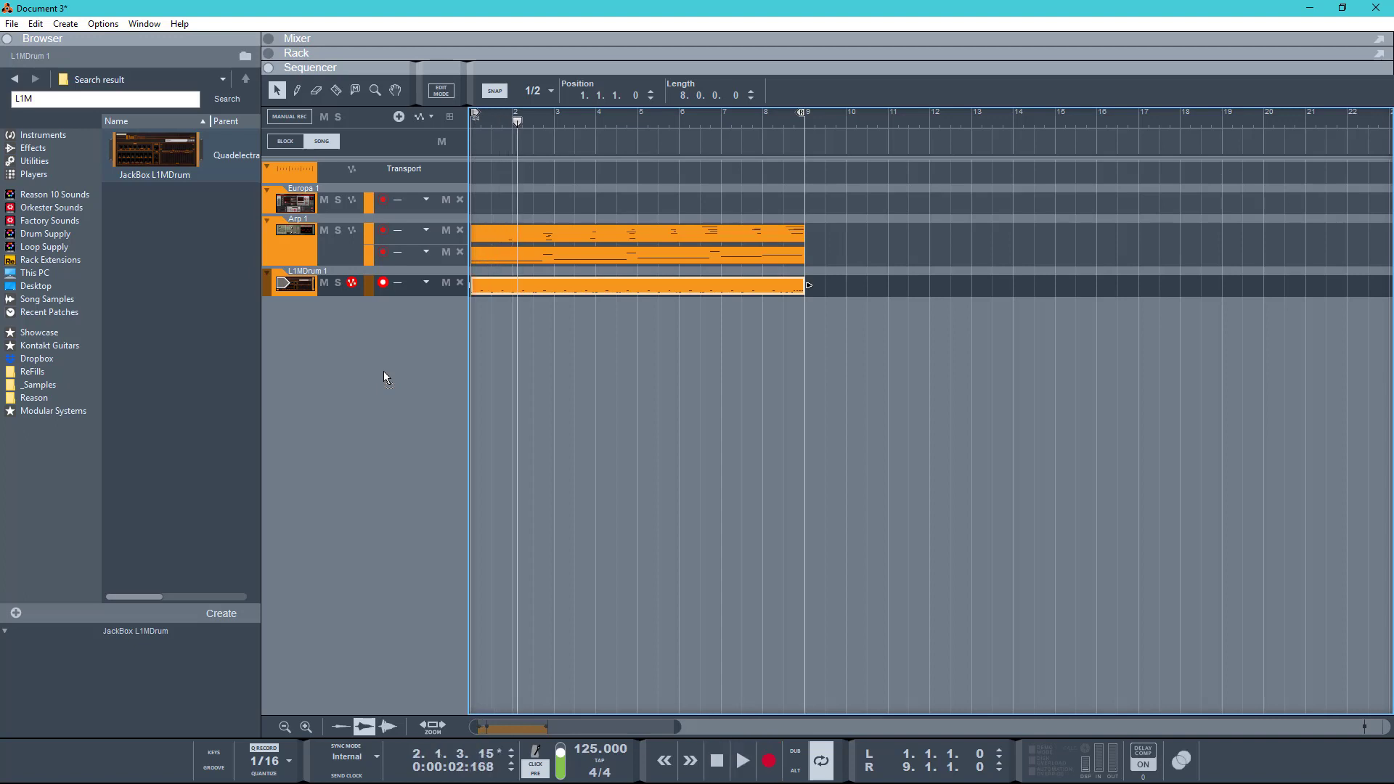
# Add a new note lane to the L1MDrum track and record a short second drum pattern from bar 1
pyautogui.press(',')
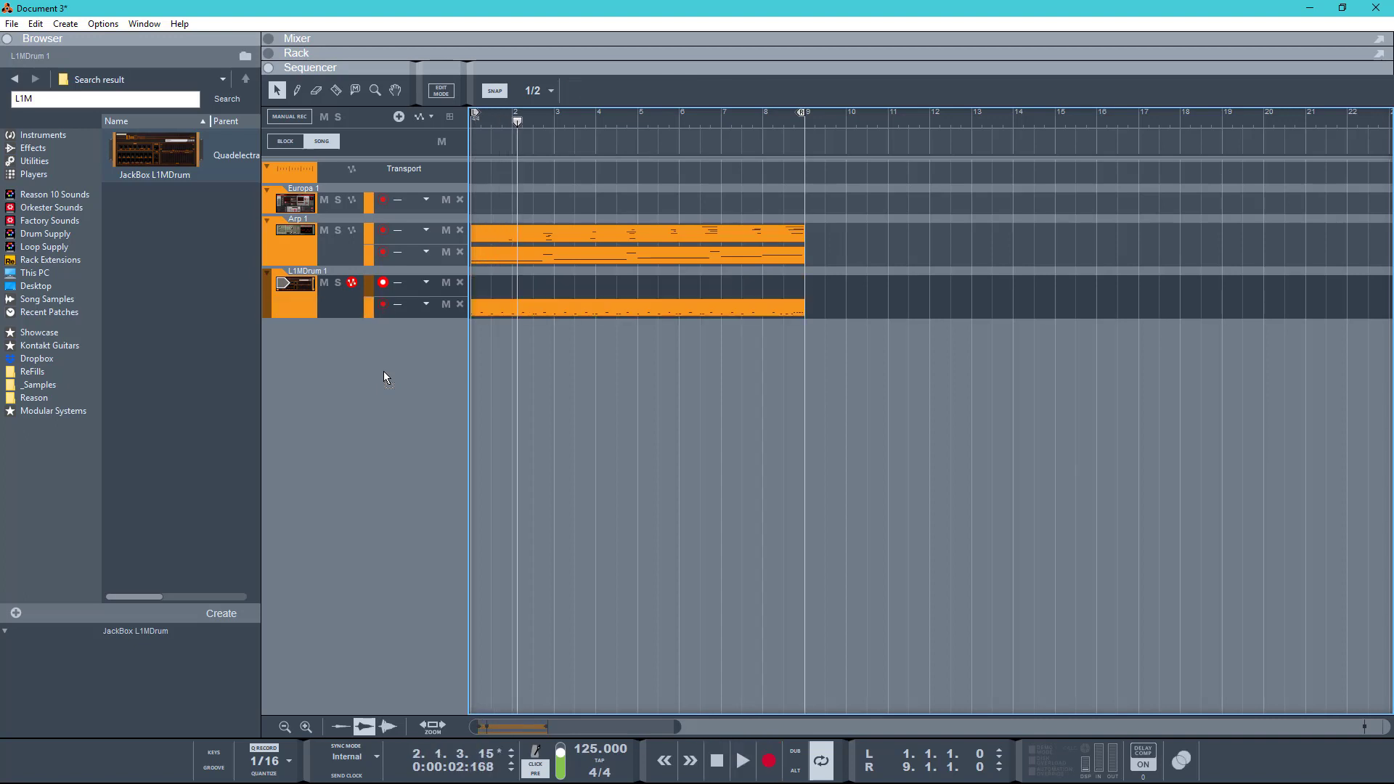
pyautogui.hotkey('shift', 'Return')
pyautogui.hotkey('ctrl', 'Return')
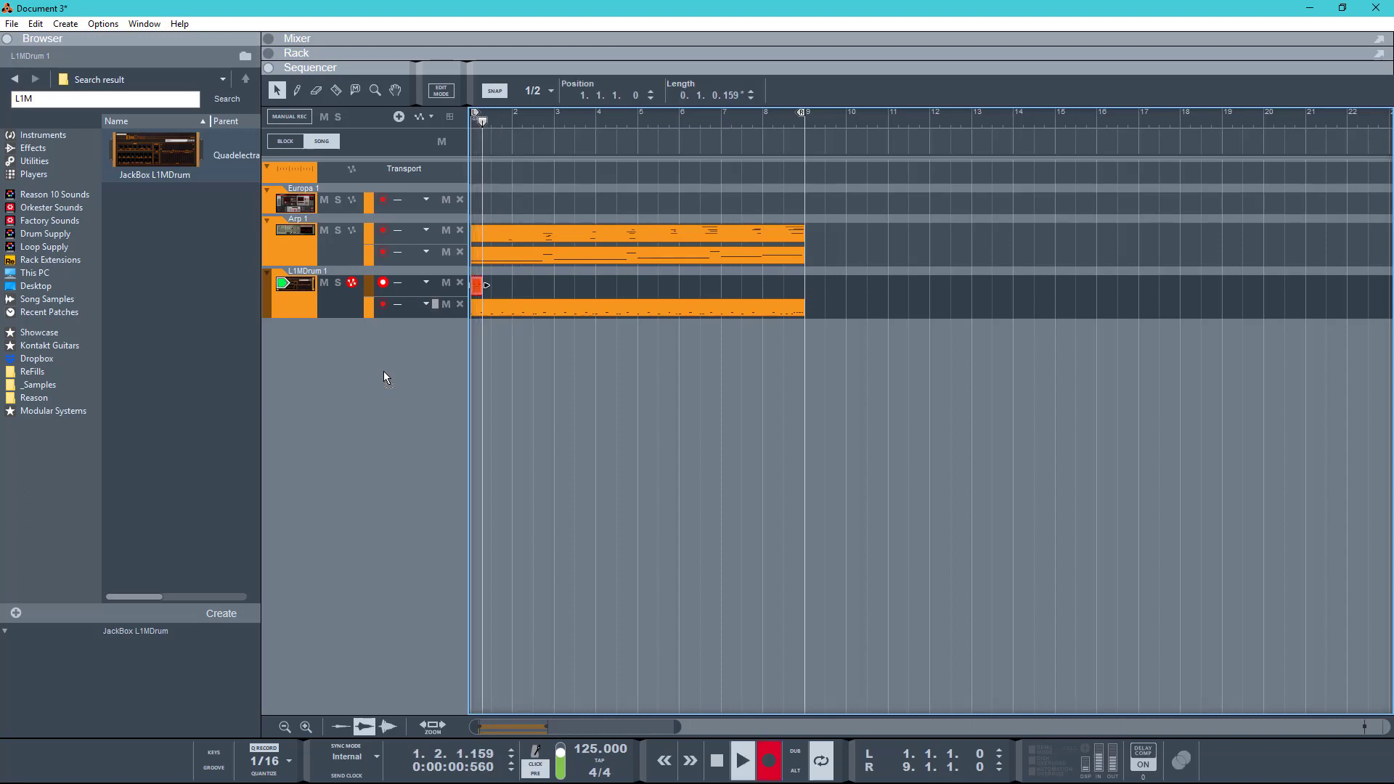
pyautogui.press('space')
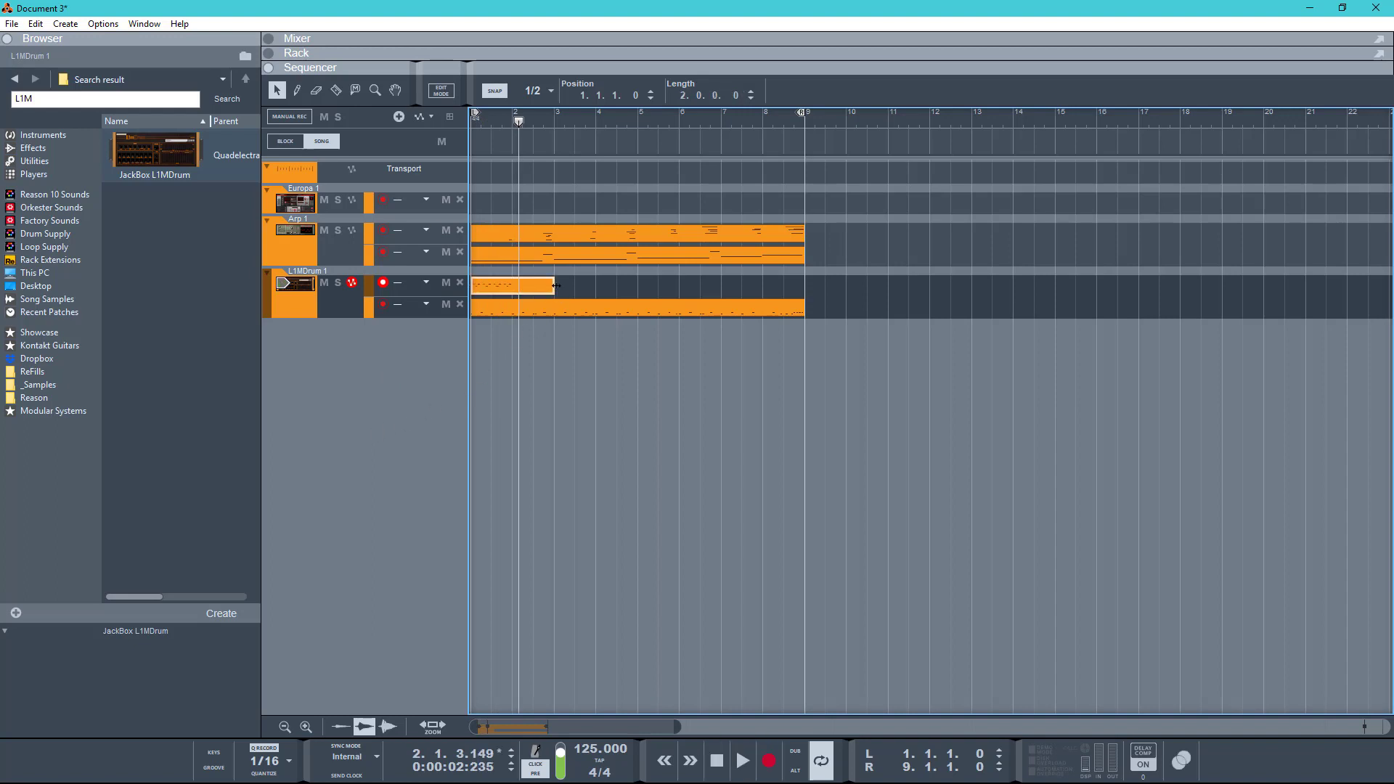
# Shorten the new drum clip to one bar, duplicate it to fill the loop up to bar 9, and play it back
pyautogui.moveTo(556, 286); pyautogui.dragTo(517, 287)
pyautogui.hotkey('ctrl', 'd')
pyautogui.hotkey('ctrl', 'd')
pyautogui.hotkey('ctrl', 'd')
pyautogui.hotkey('ctrl', 'd')
pyautogui.hotkey('ctrl', 'd')
pyautogui.hotkey('ctrl', 'd')
pyautogui.press('space')
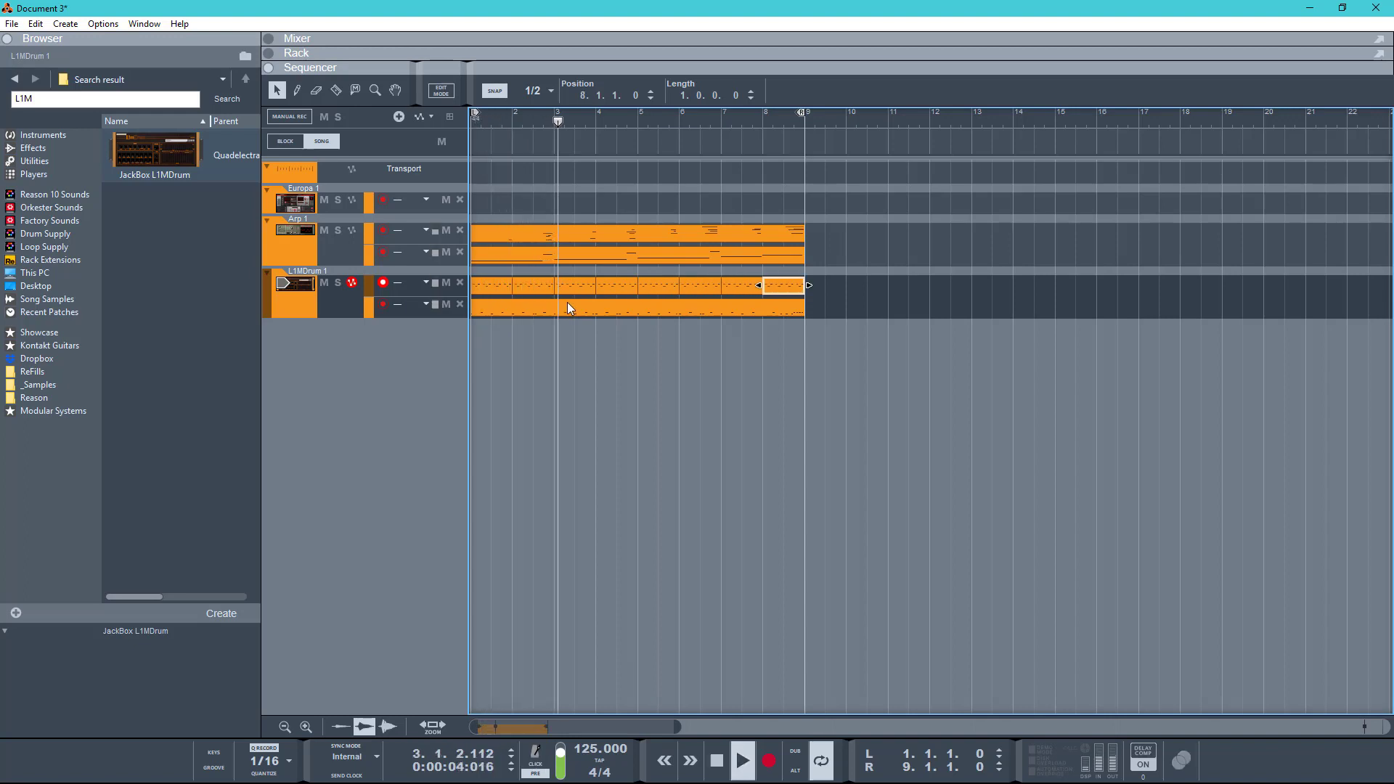
pyautogui.press('space')
# Lower the L1MDrum's HIHAT level to 74 in the rack during playback
pyautogui.press('F6')
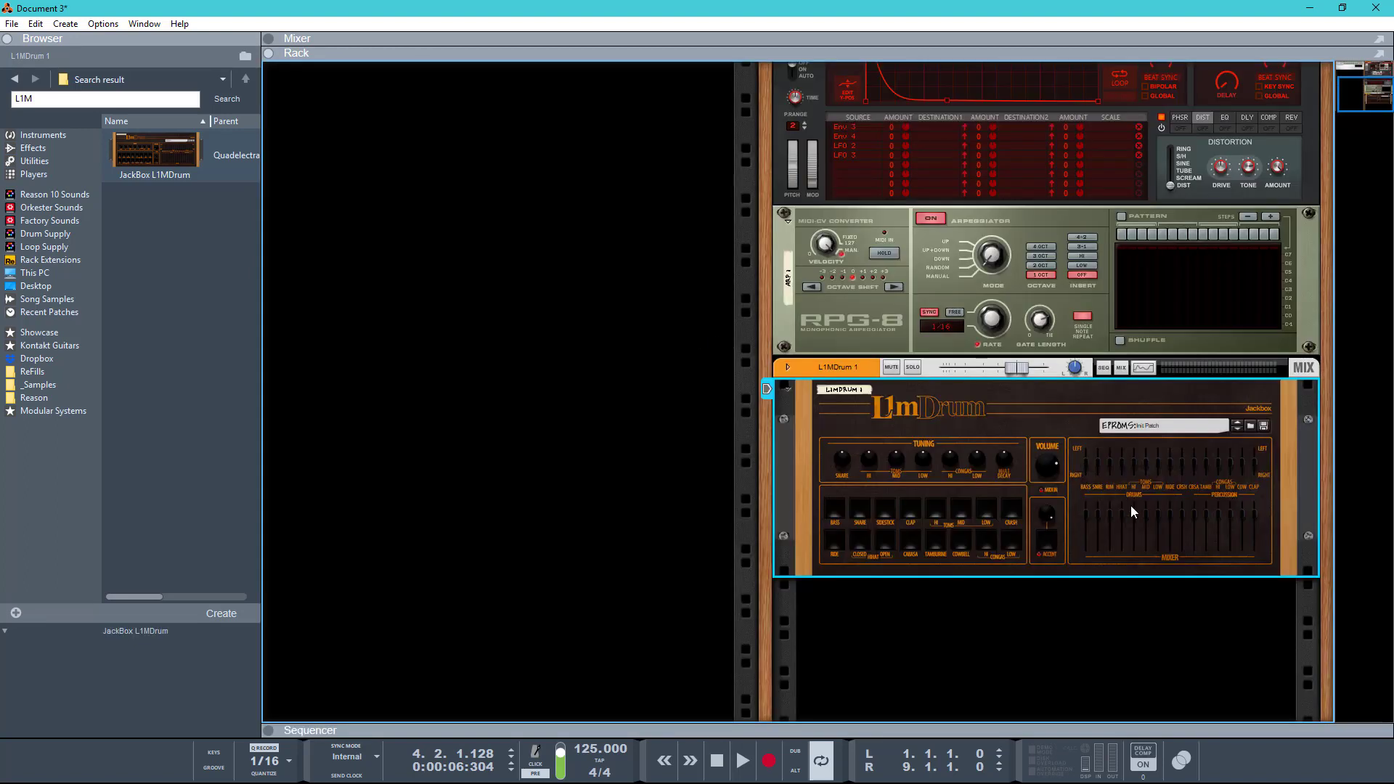
pyautogui.moveTo(1122, 520)
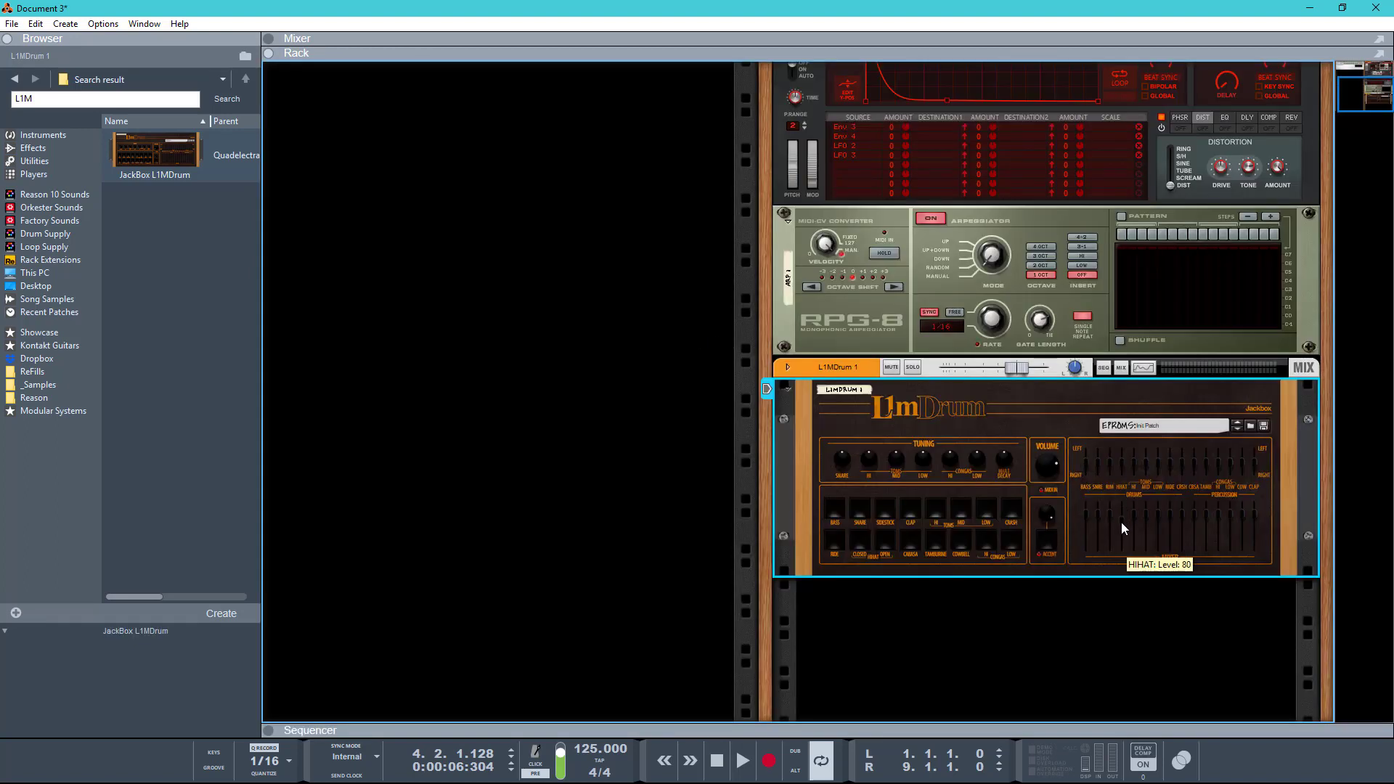
pyautogui.hotkey('shift', 'Return')
pyautogui.press('space')
pyautogui.moveTo(1122, 524); pyautogui.dragTo(1124, 521)
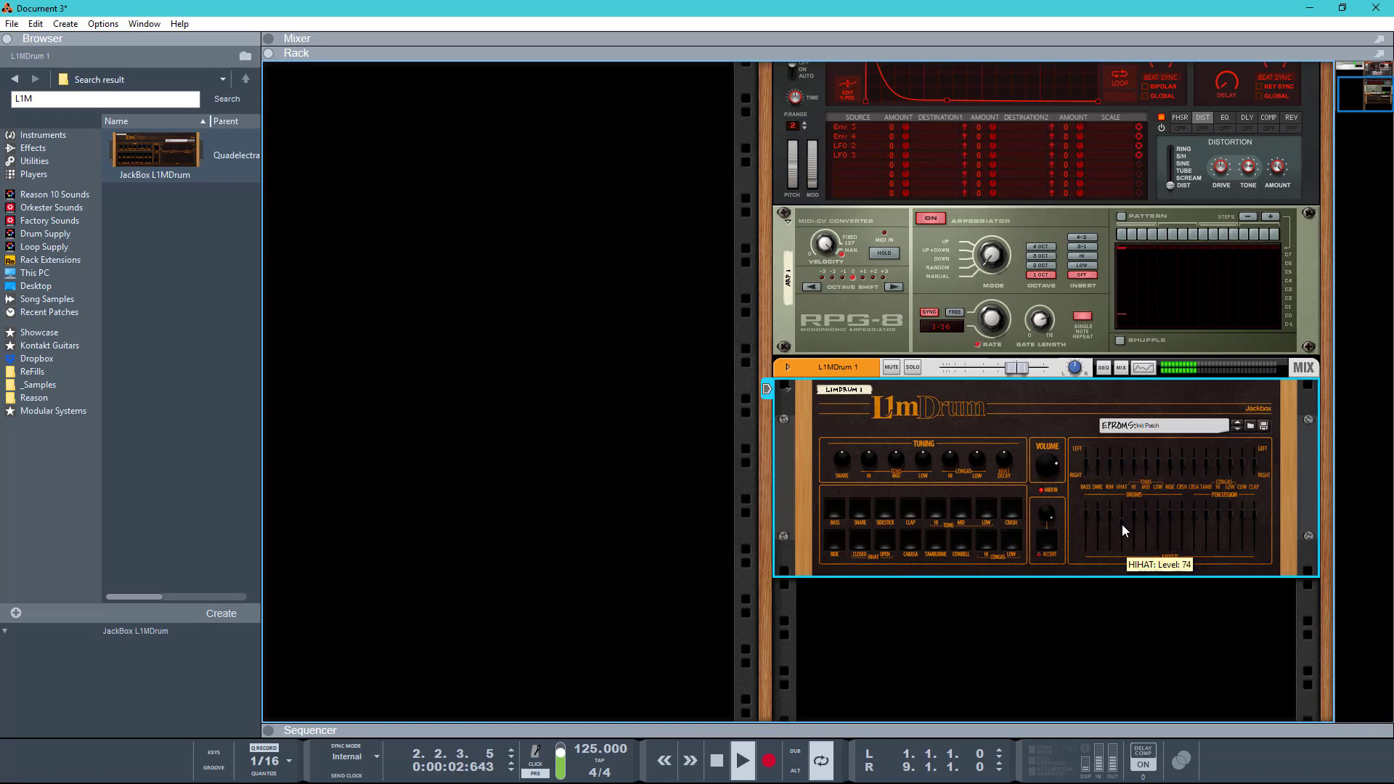
# Select the Europa synthesizer in the rack and listen to its sound with the drums during loop playback
pyautogui.scroll(3, 1122, 525)
pyautogui.scroll(6, 1009, 517)
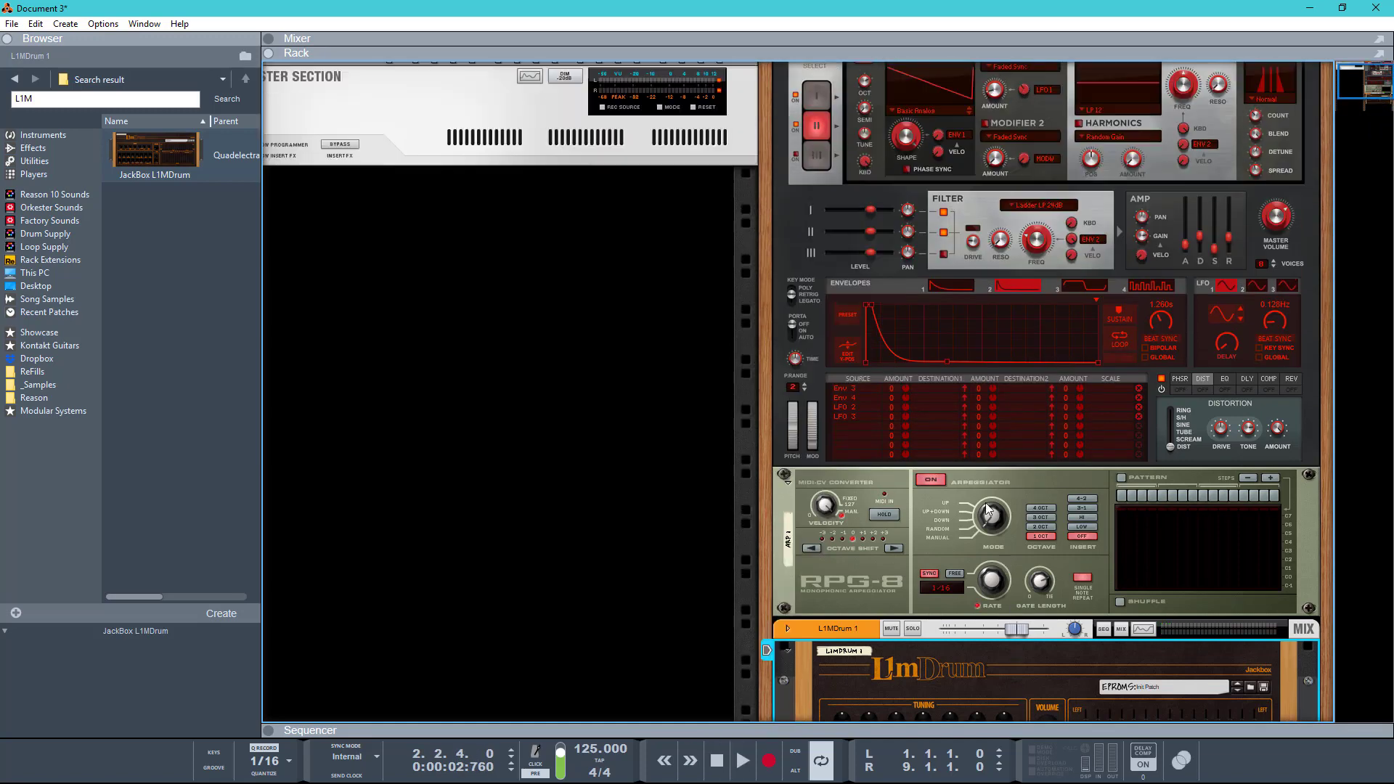
pyautogui.click(896, 352)
pyautogui.press('space')
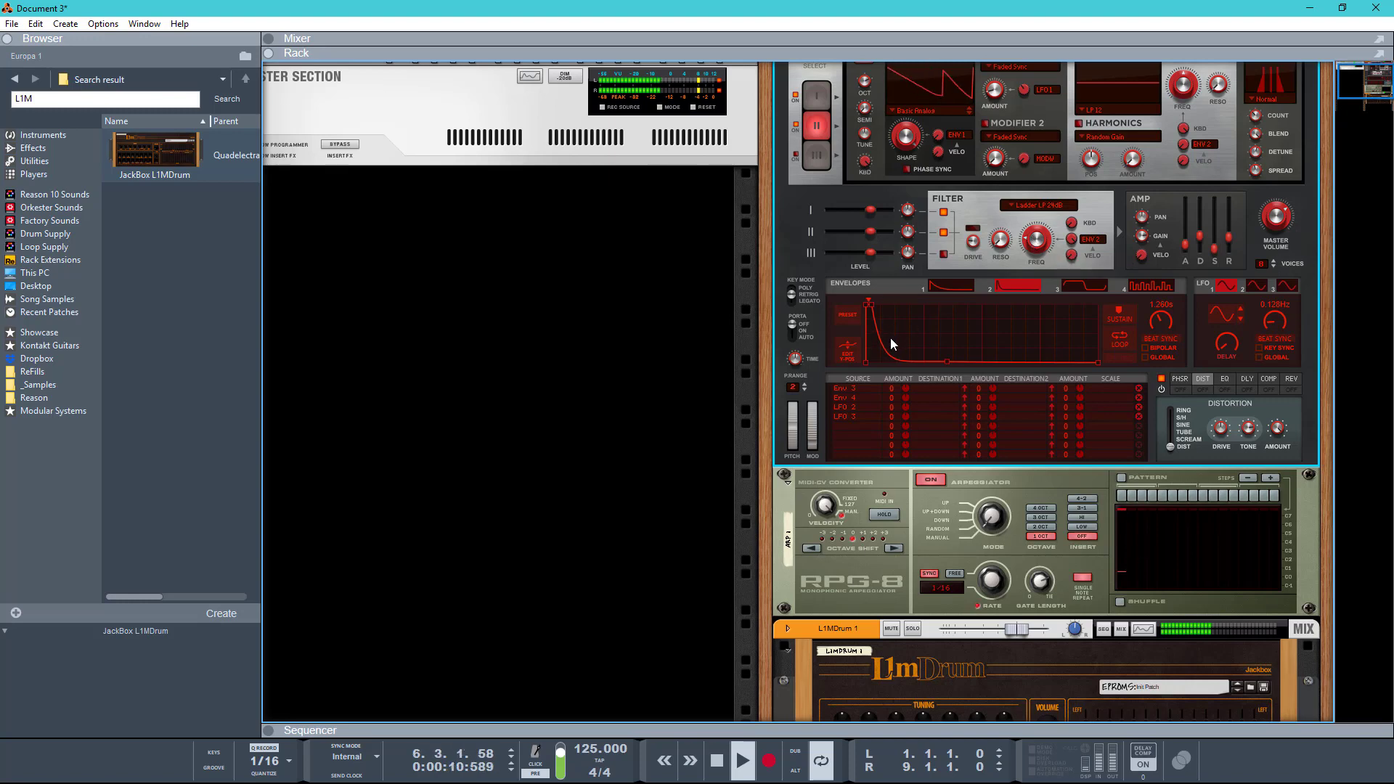
pyautogui.scroll(2, 1002, 442)
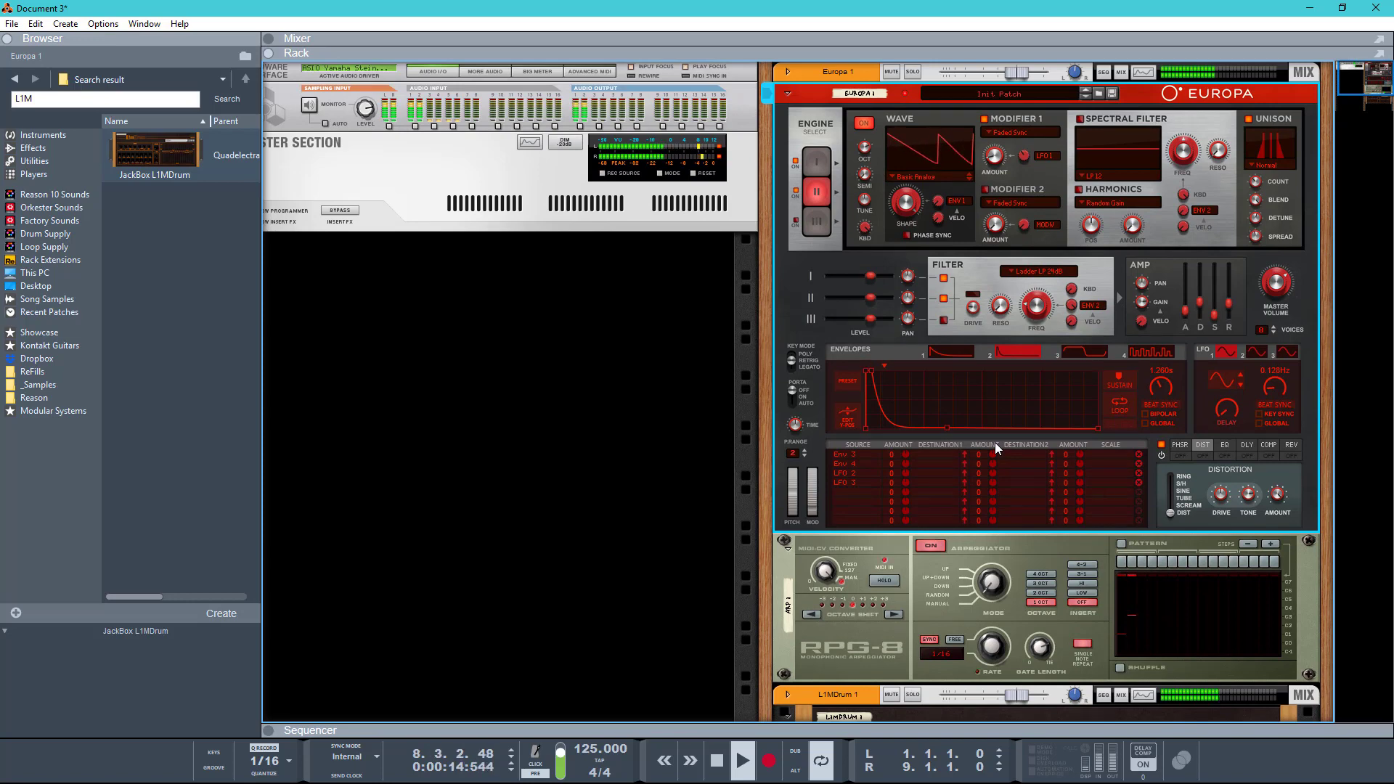
pyautogui.press('space')
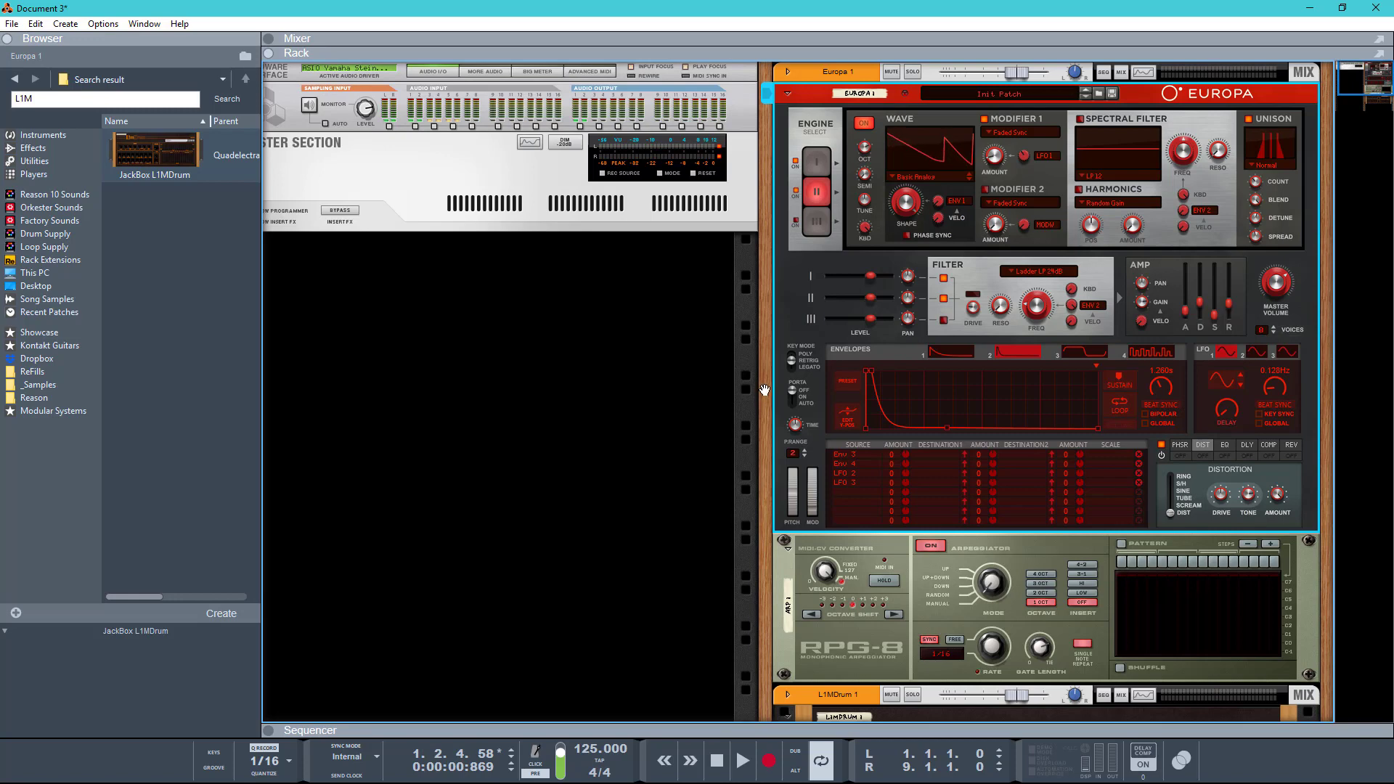
# Search the effects for "pump" and insert the Pump Sidechain/Gate Effect between Europa's mix channel and the synth
pyautogui.click(50, 149)
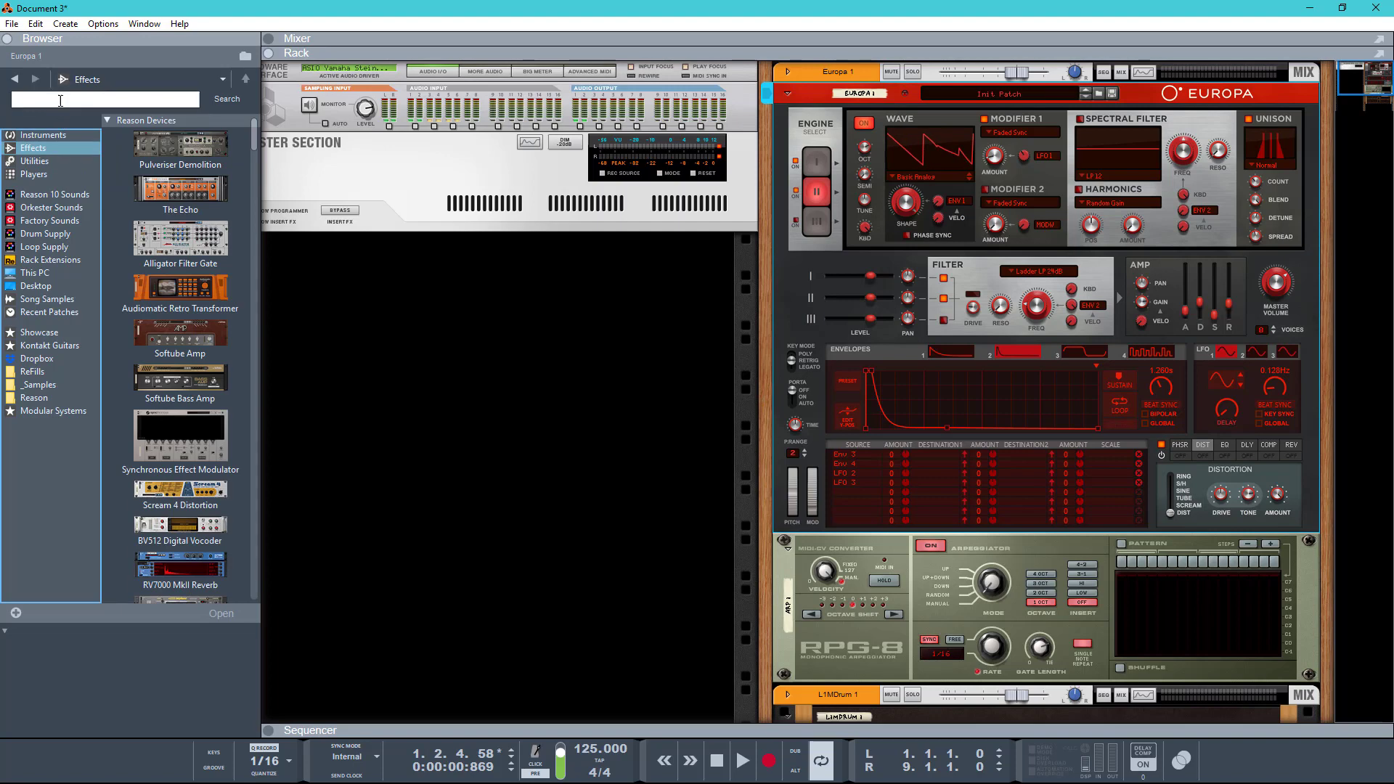
pyautogui.click(60, 101)
pyautogui.write('pump')
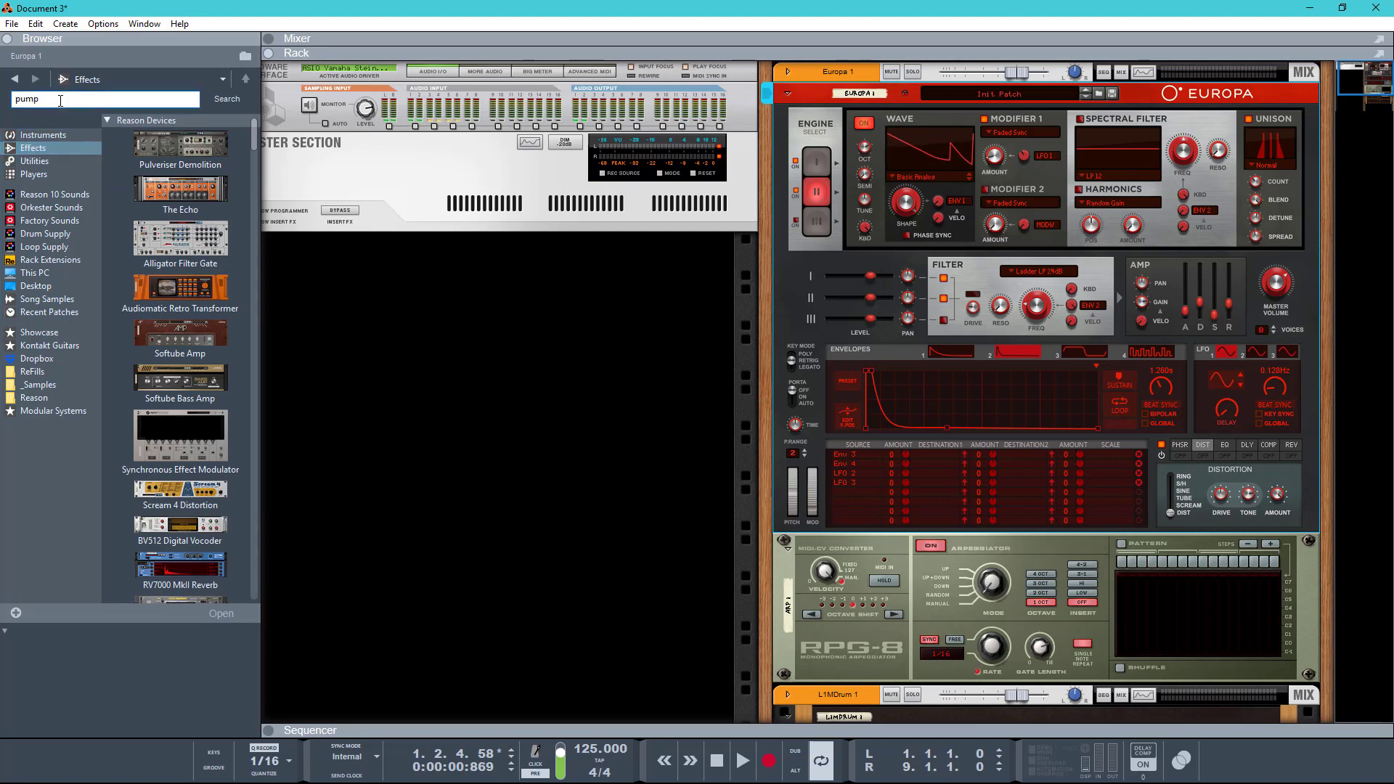
pyautogui.press('Return')
pyautogui.click(129, 141)
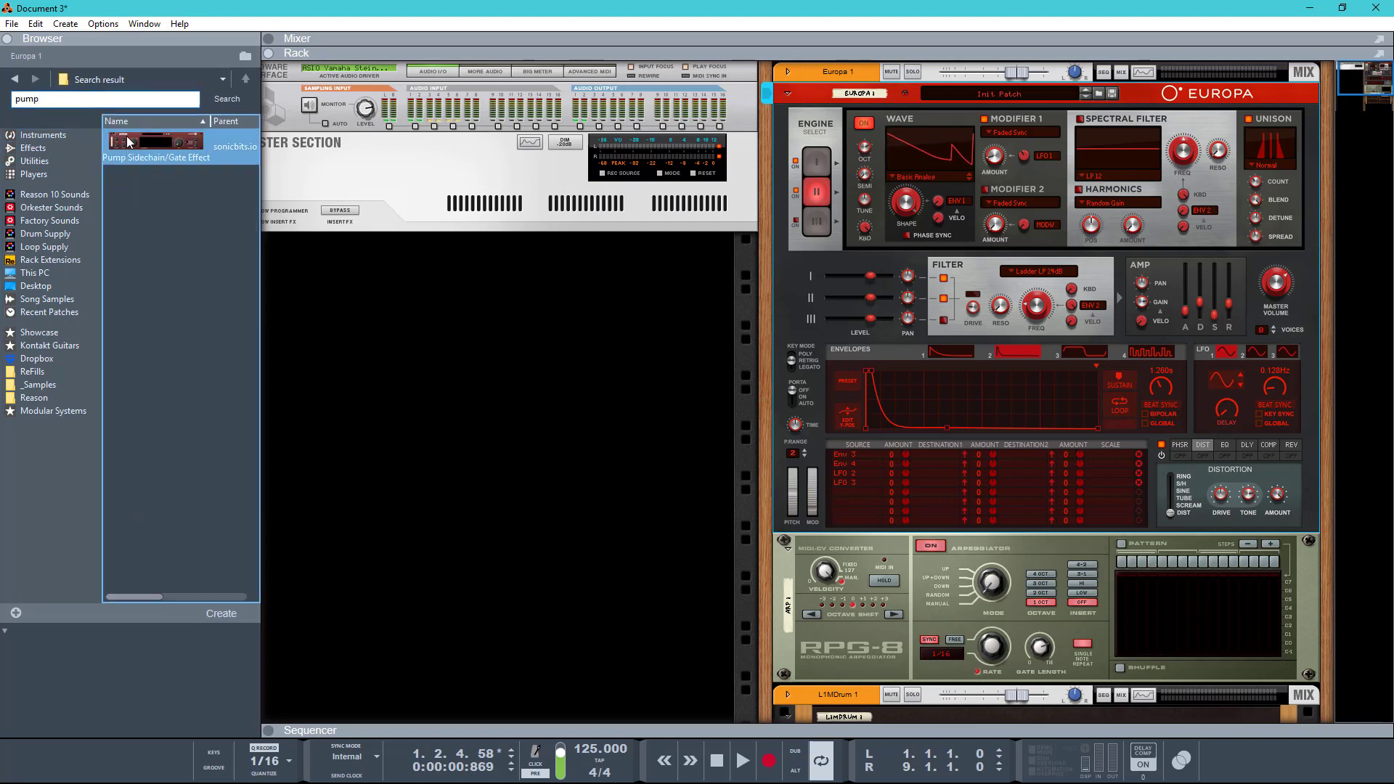
pyautogui.moveTo(128, 141)
pyautogui.mouseDown()
pyautogui.moveTo(587, 160)
pyautogui.moveTo(890, 77)
pyautogui.moveTo(877, 77)
pyautogui.moveTo(868, 115)
pyautogui.moveTo(849, 114)
pyautogui.mouseUp()
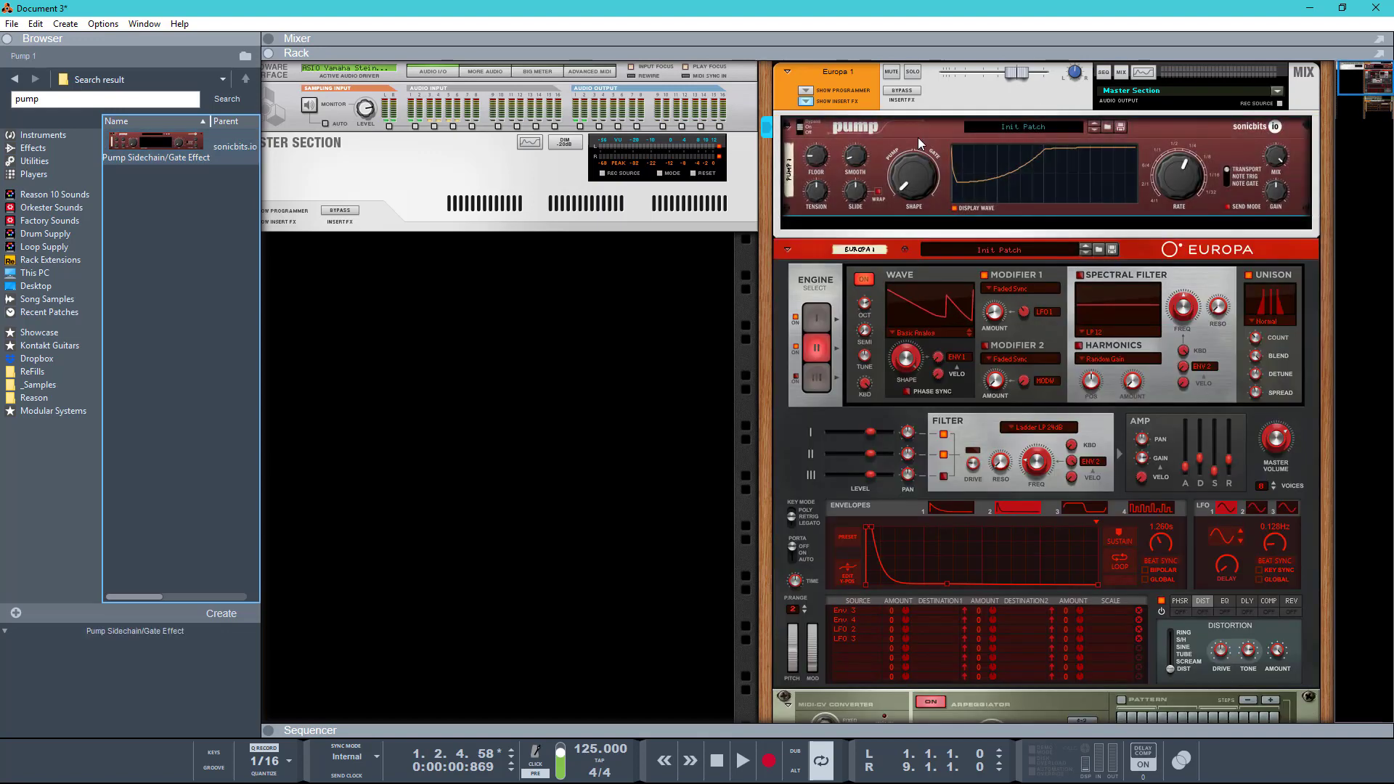
# Set Pump's Floor to -104 and play back the loop to check the pumping effect
pyautogui.press('KP_0')
pyautogui.press('space')
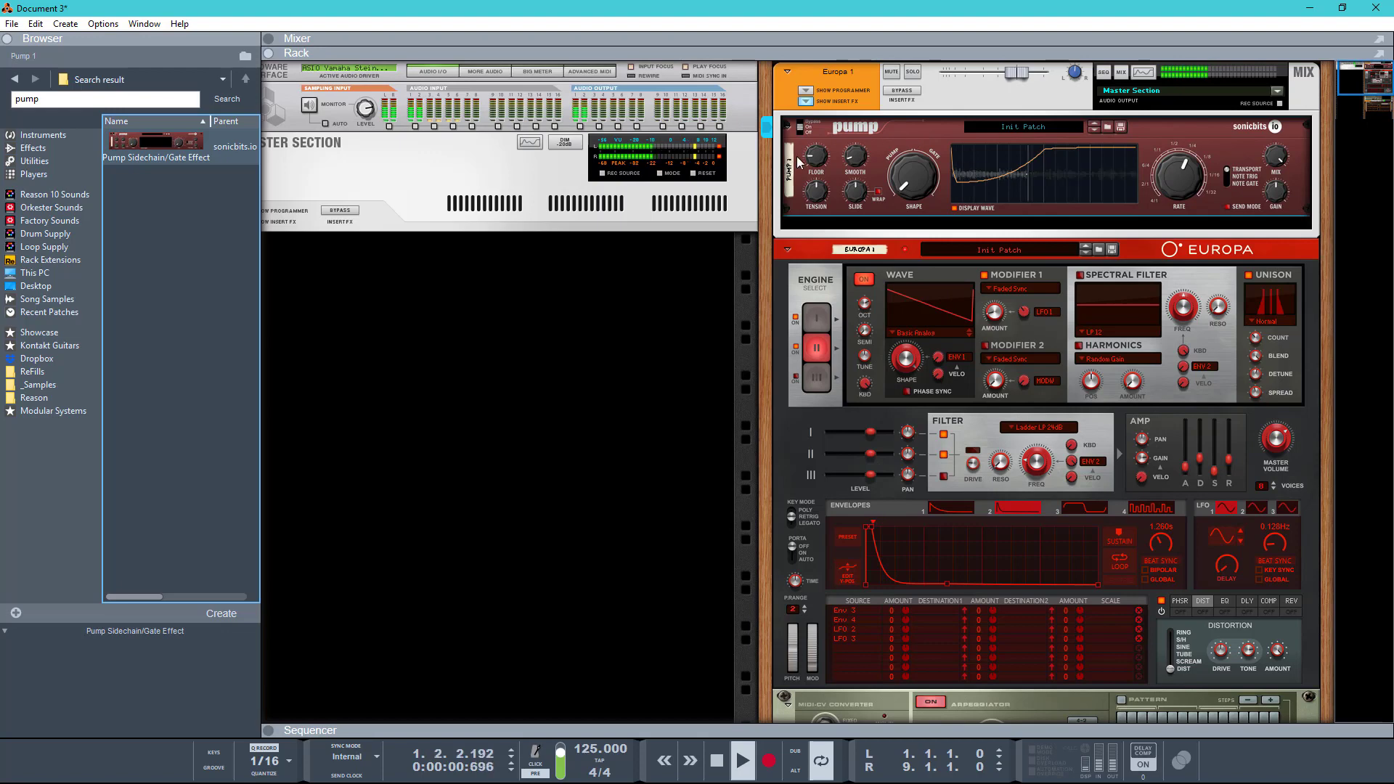
pyautogui.moveTo(818, 164)
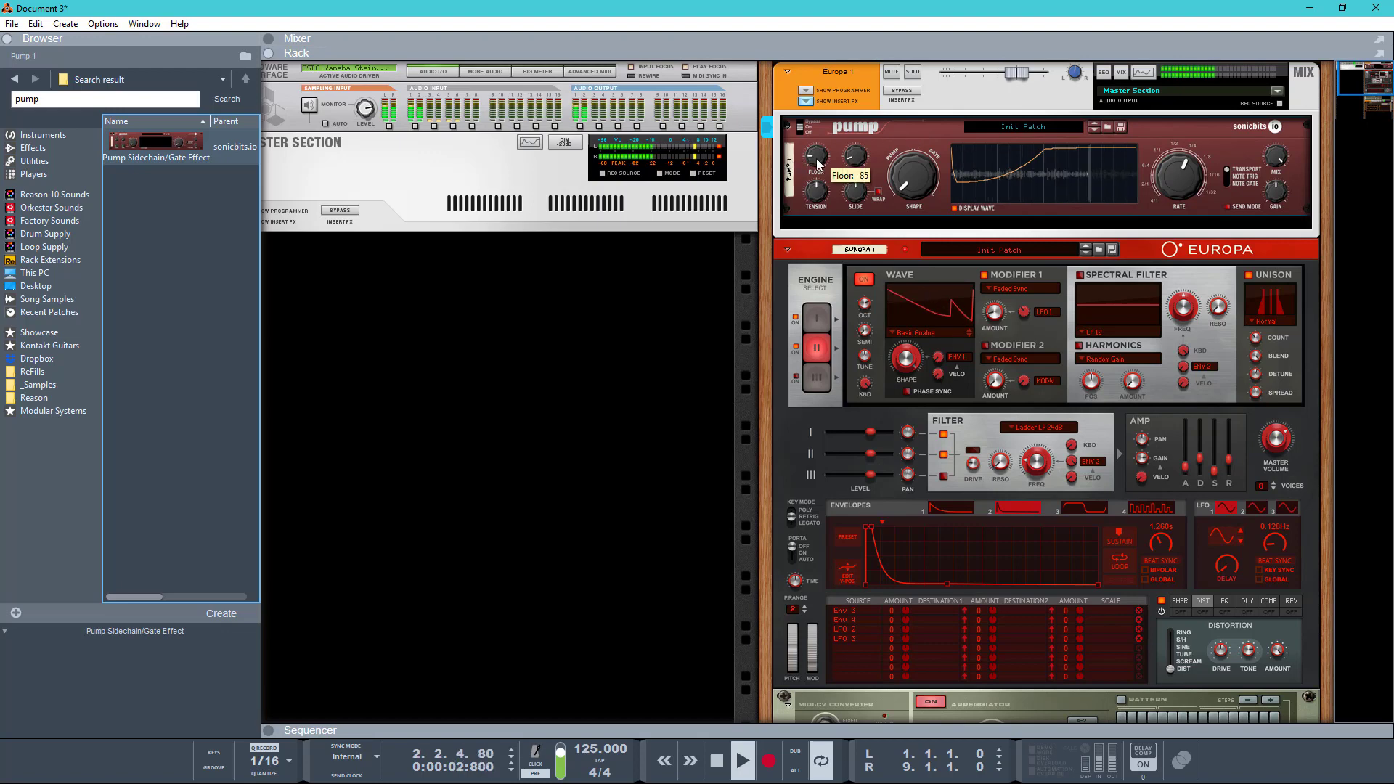
pyautogui.press('space')
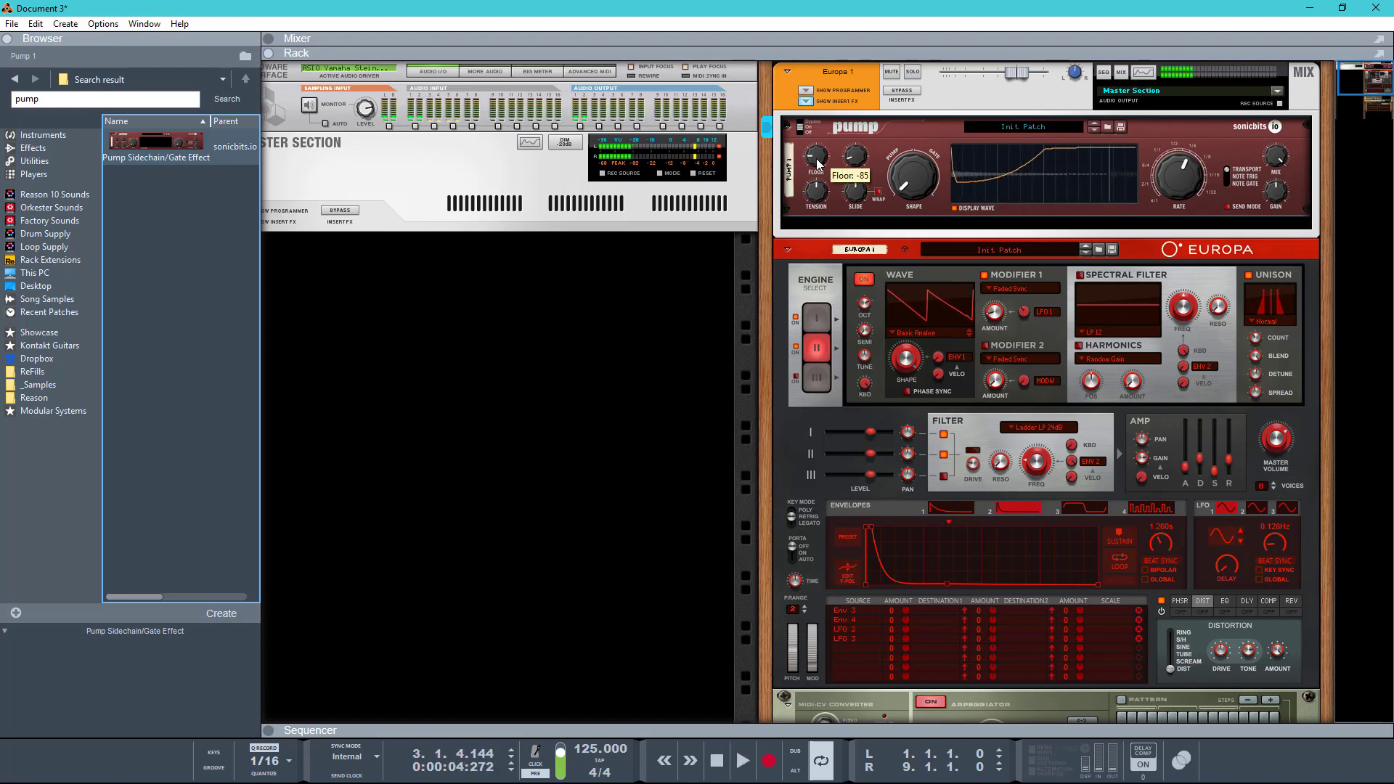
pyautogui.moveTo(818, 162)
pyautogui.mouseDown()
pyautogui.moveTo(824, 137)
pyautogui.moveTo(825, 186)
pyautogui.moveTo(829, 162)
pyautogui.moveTo(830, 177)
pyautogui.moveTo(822, 154)
pyautogui.moveTo(811, 161)
pyautogui.mouseUp()
pyautogui.hotkey('shift', 'Return')
pyautogui.press('space')
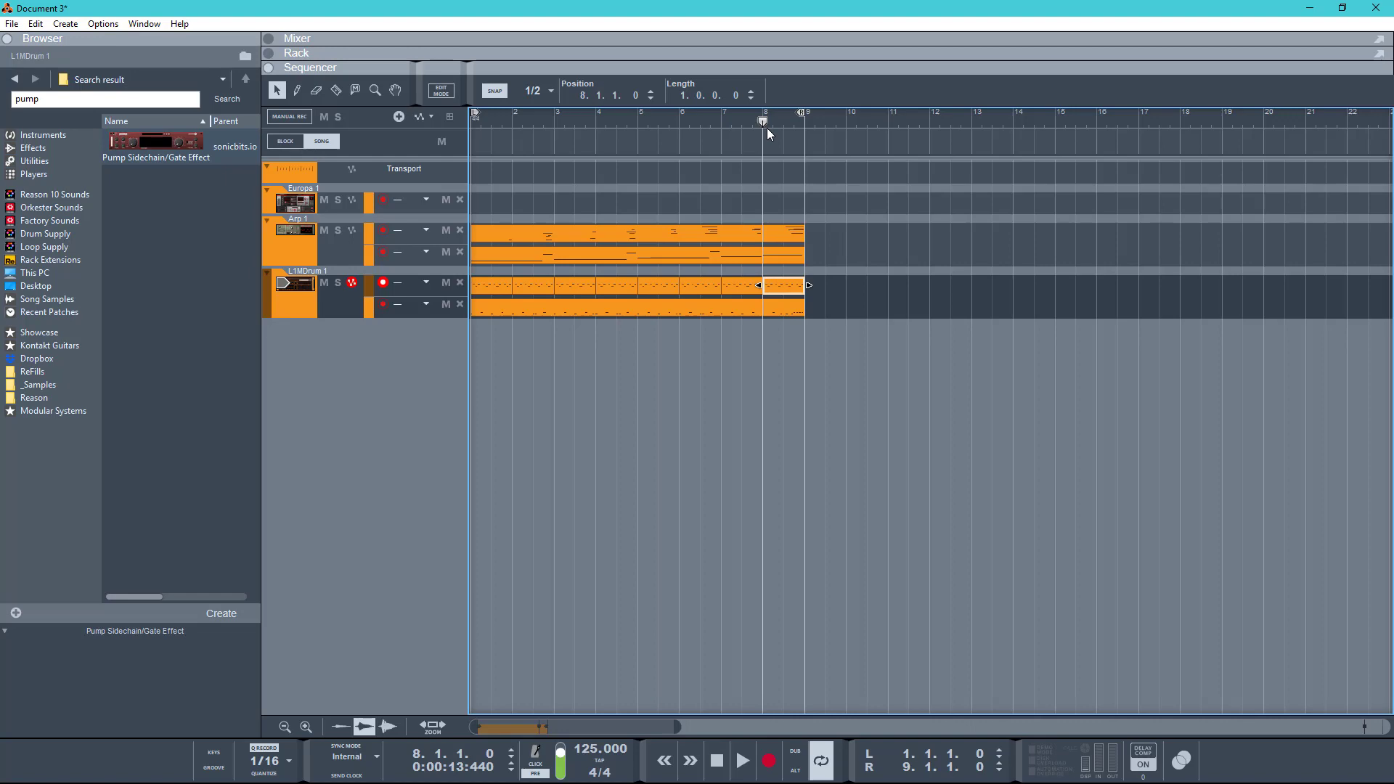
pyautogui.press('space')
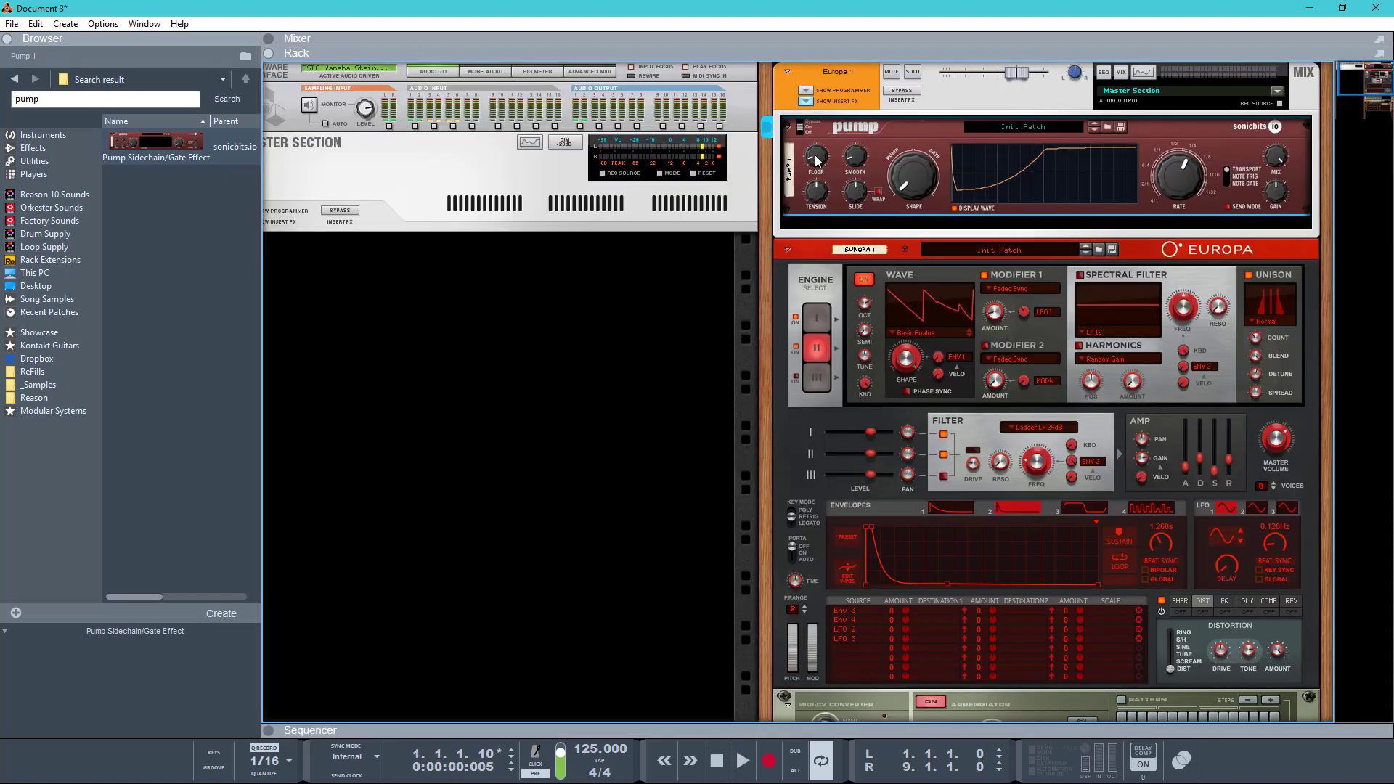
# Create an automation lane for Pump's Floor parameter and draw a one-bar automation clip on it at bar 8
pyautogui.keyDown('alt'); pyautogui.click(817, 160); pyautogui.keyUp('alt')
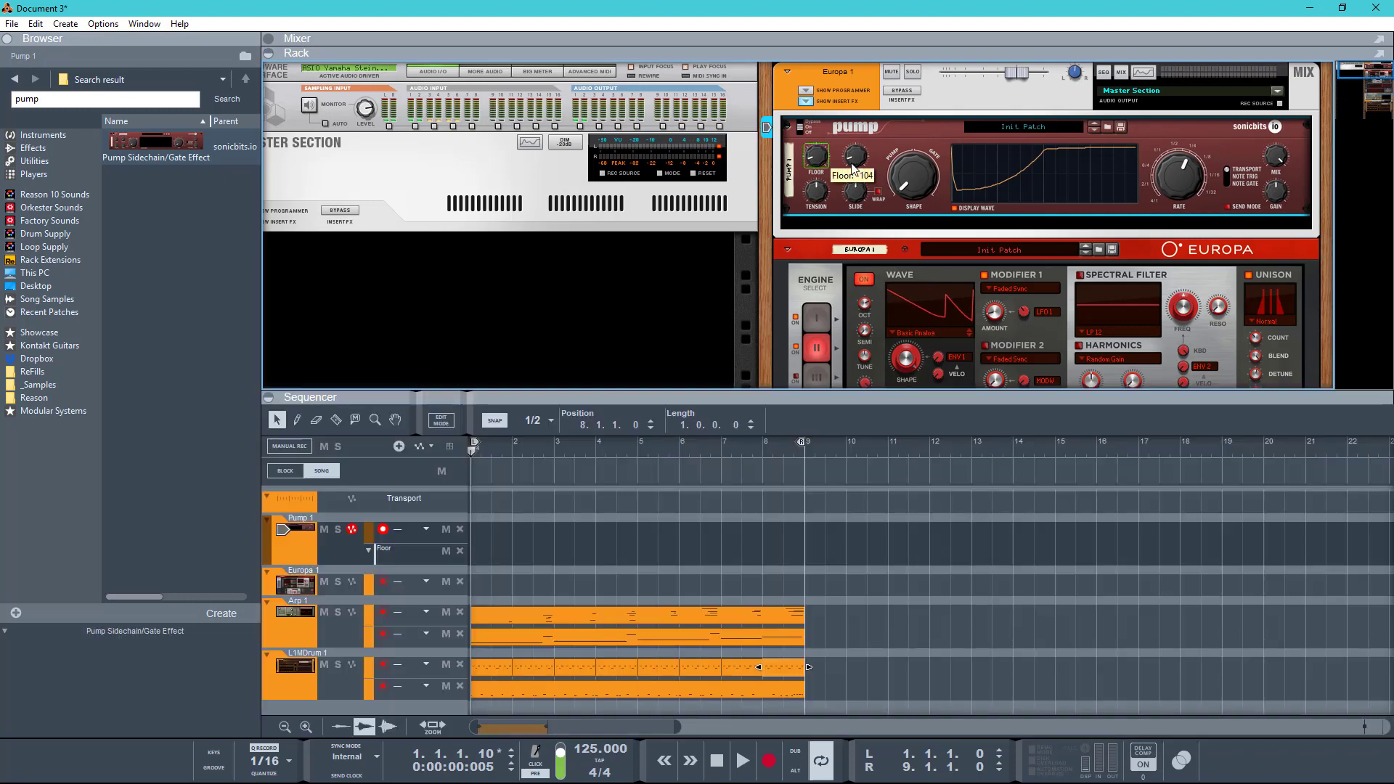
pyautogui.moveTo(821, 161)
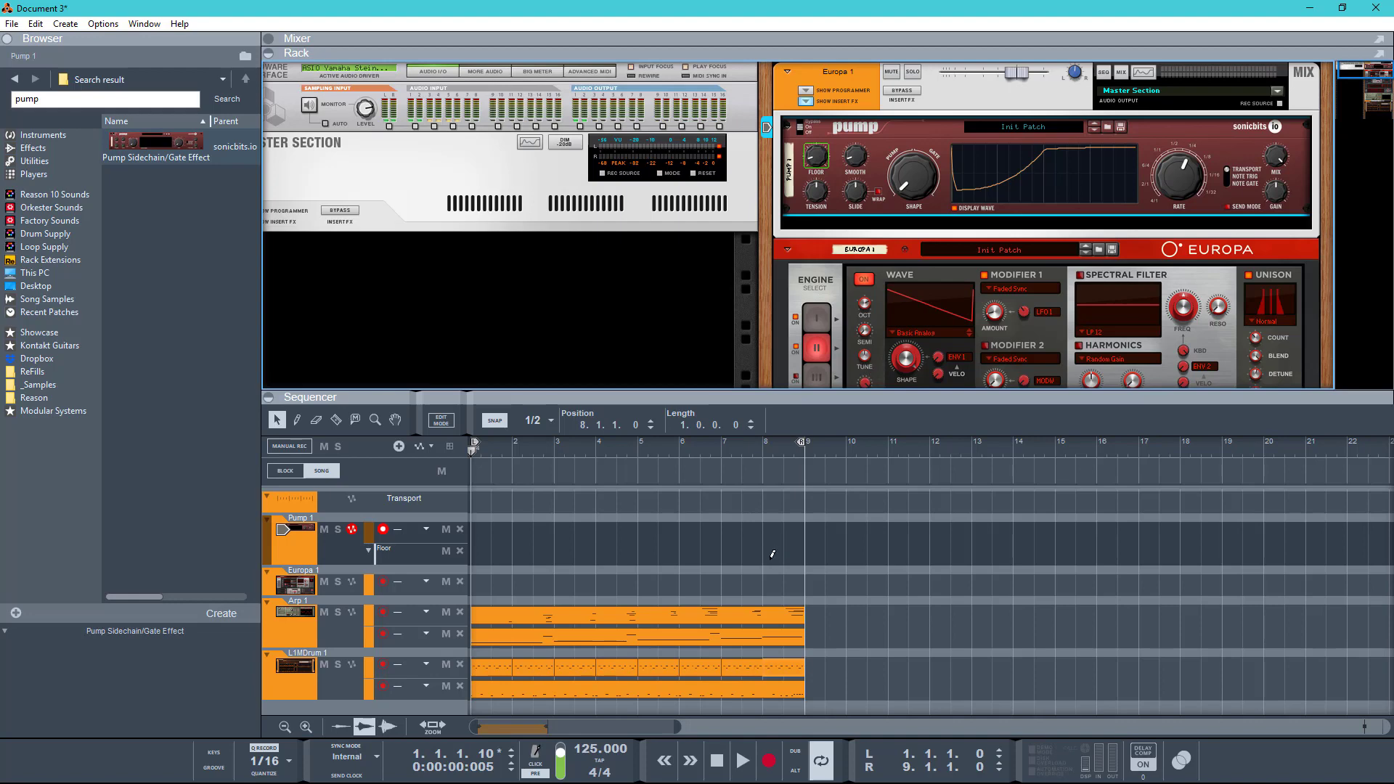
pyautogui.moveTo(772, 561); pyautogui.dragTo(792, 560)
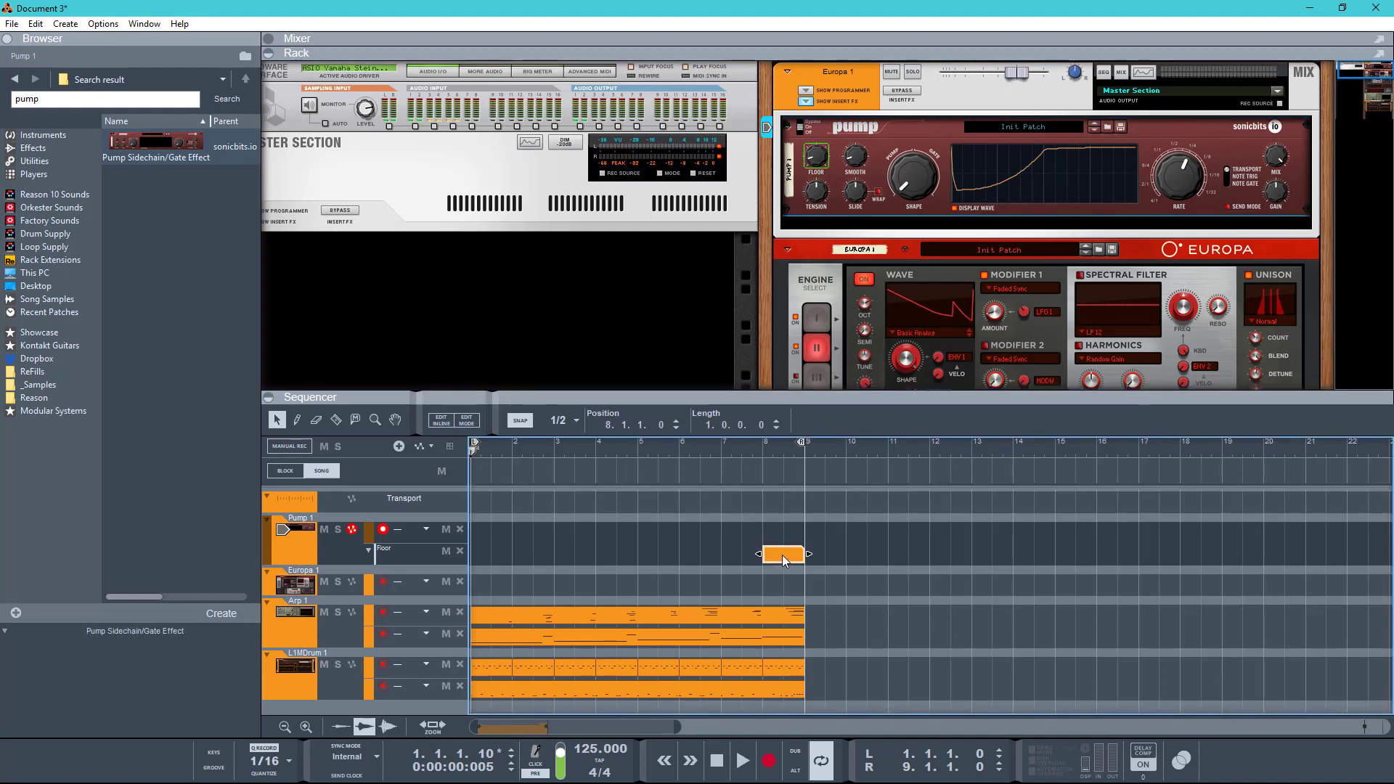
# Add an automation point at the start of the bar 8 Floor clip, set it to -57 and play back the loop
pyautogui.doubleClick(783, 556)
pyautogui.click(765, 605)
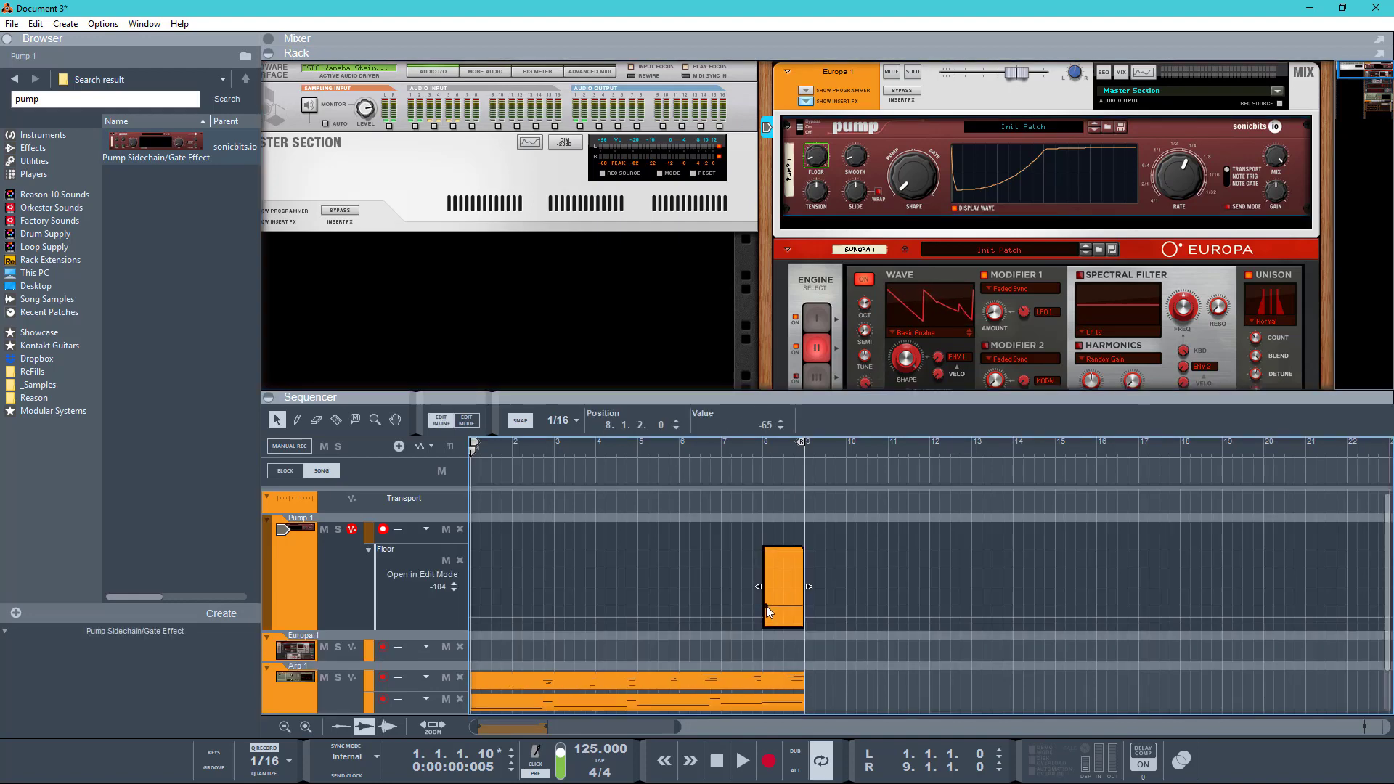
pyautogui.click(743, 455)
pyautogui.press('space')
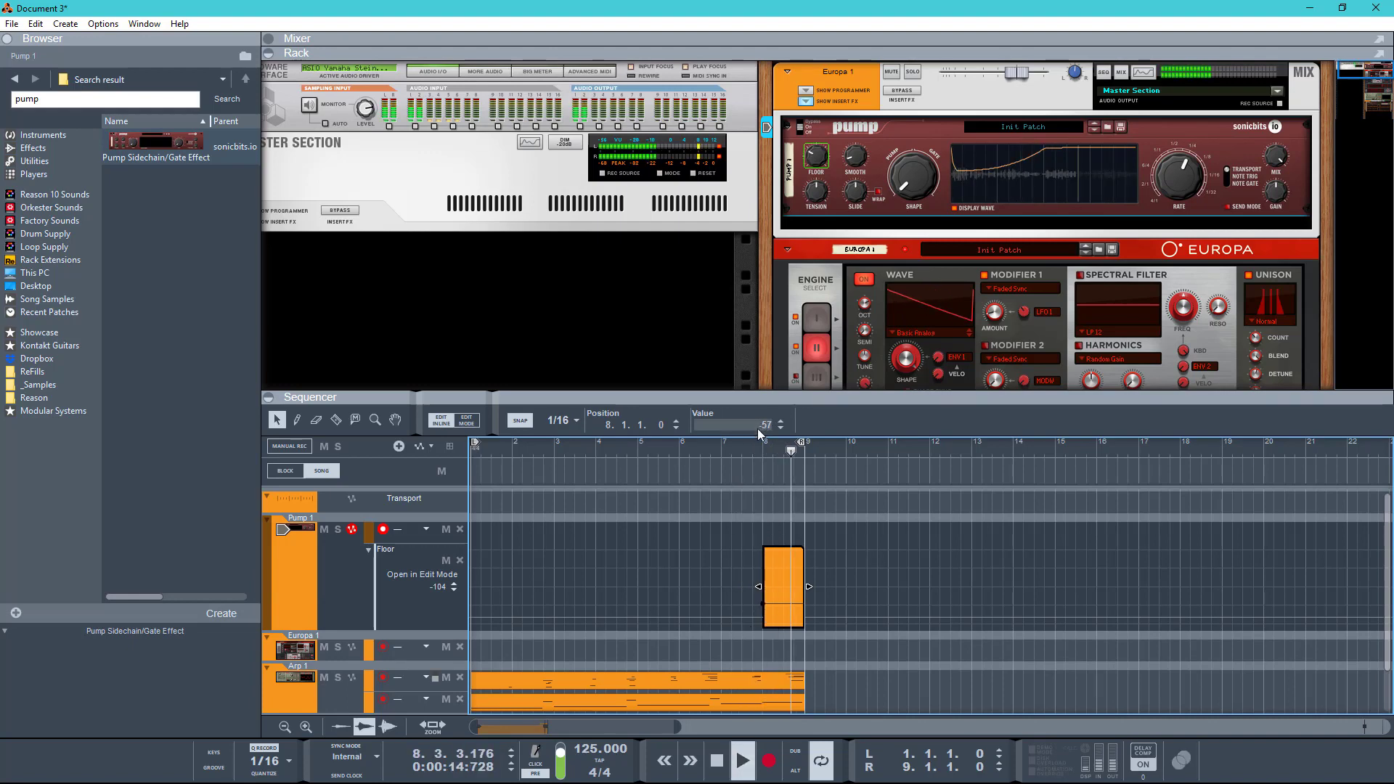
pyautogui.doubleClick(842, 538)
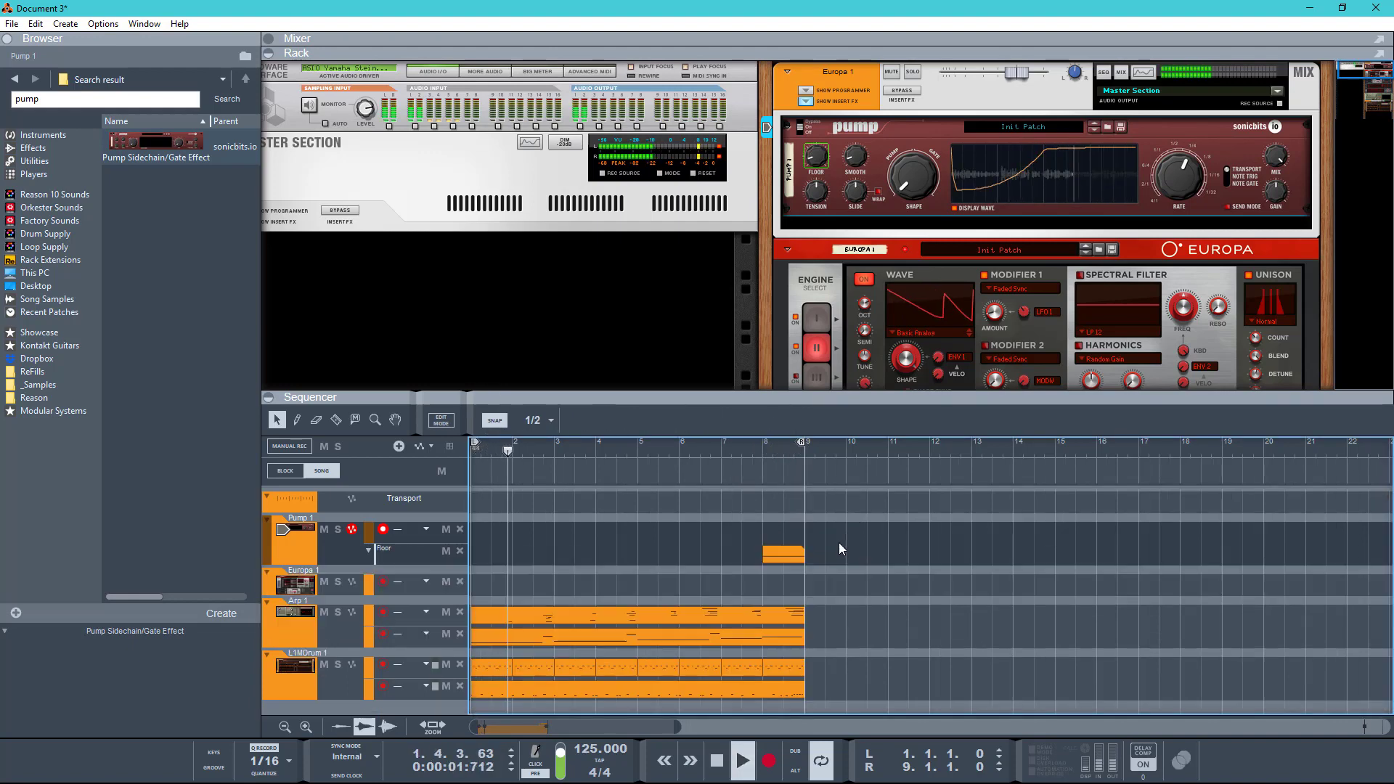
pyautogui.press('space')
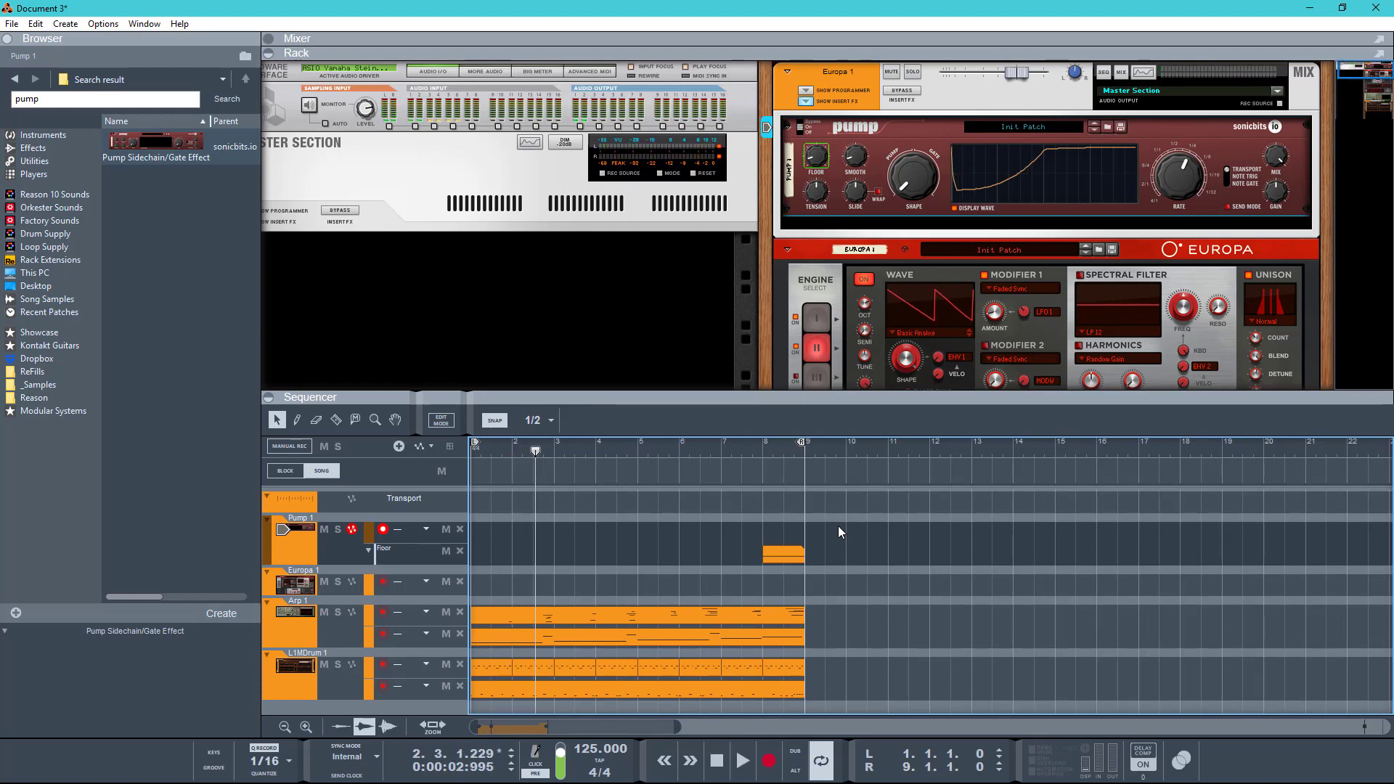
# Return to the song start and examine the Floor automation clip beside the lane's static value
pyautogui.press('Home')
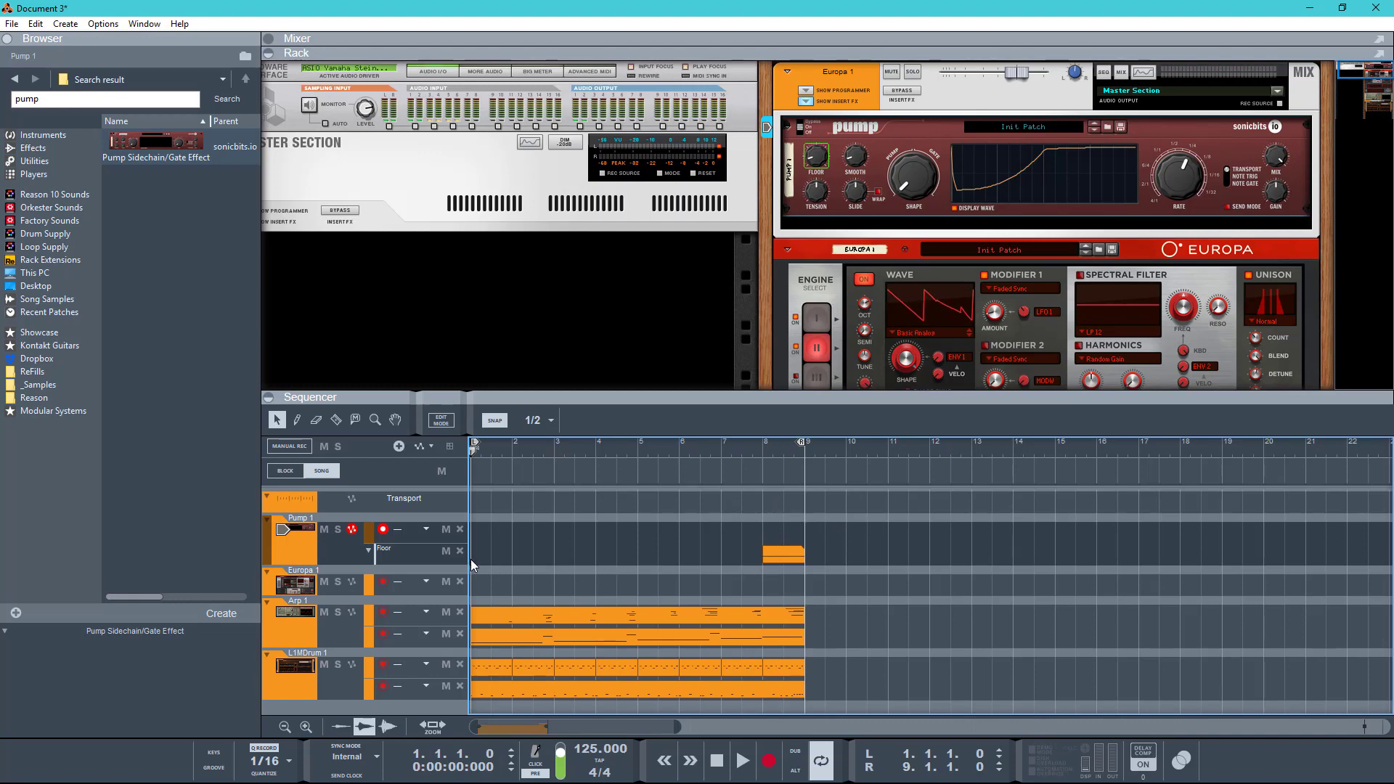
pyautogui.doubleClick(777, 551)
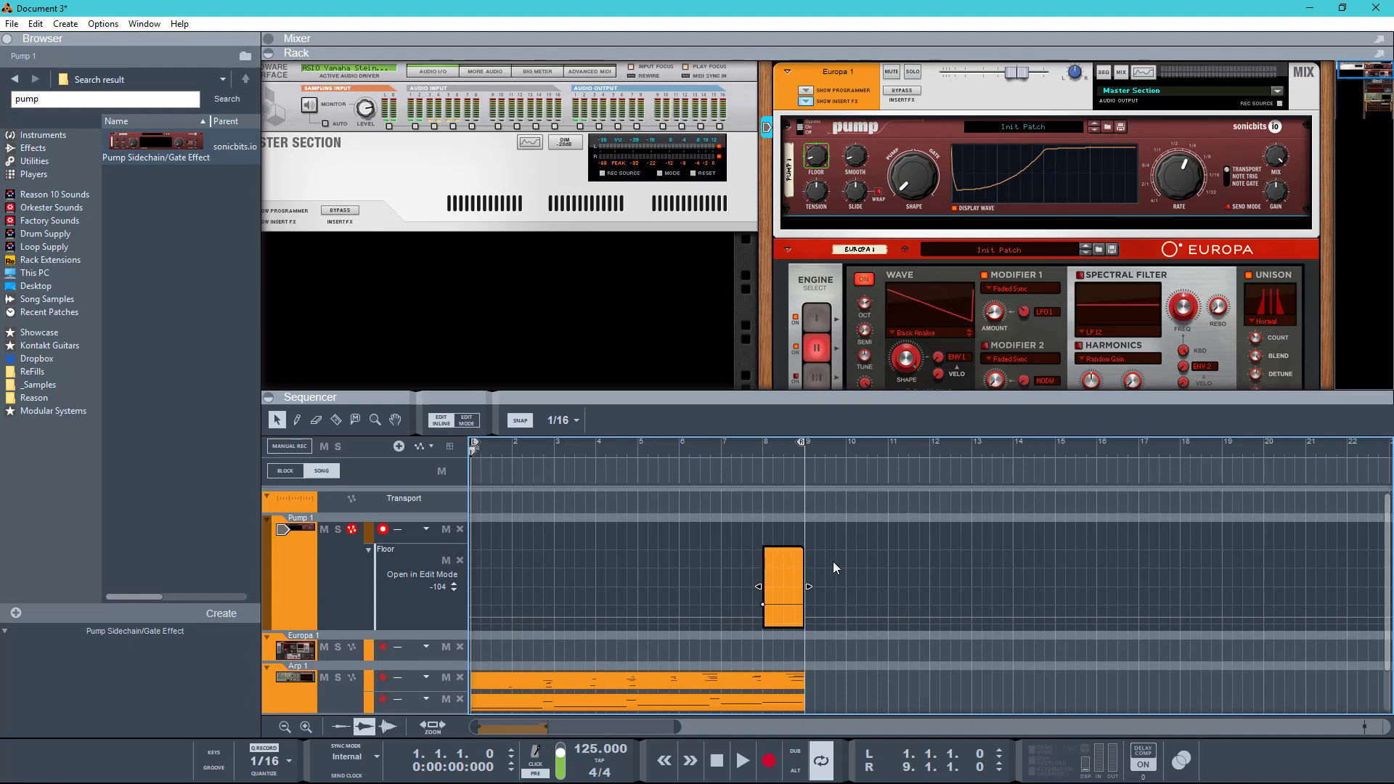
pyautogui.moveTo(436, 587); pyautogui.dragTo(424, 561)
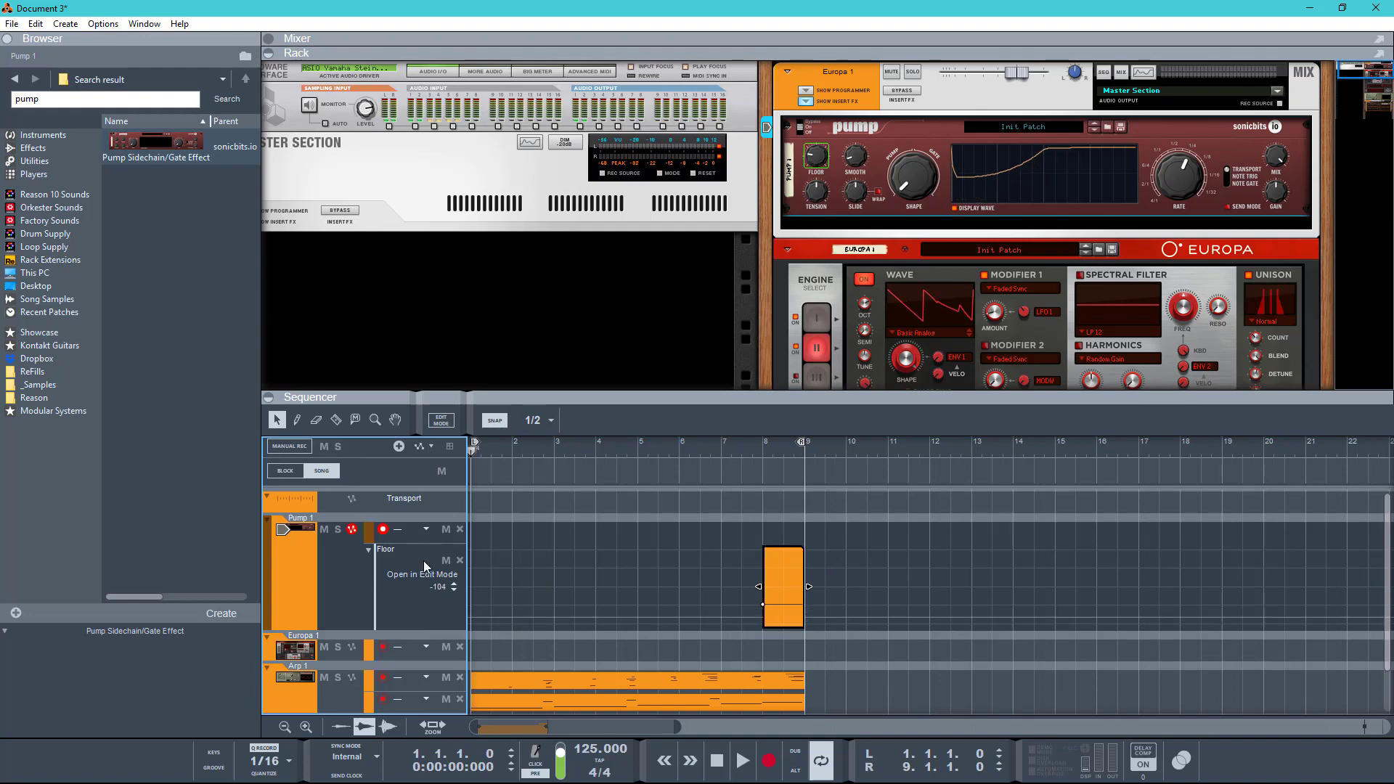
pyautogui.click(669, 485)
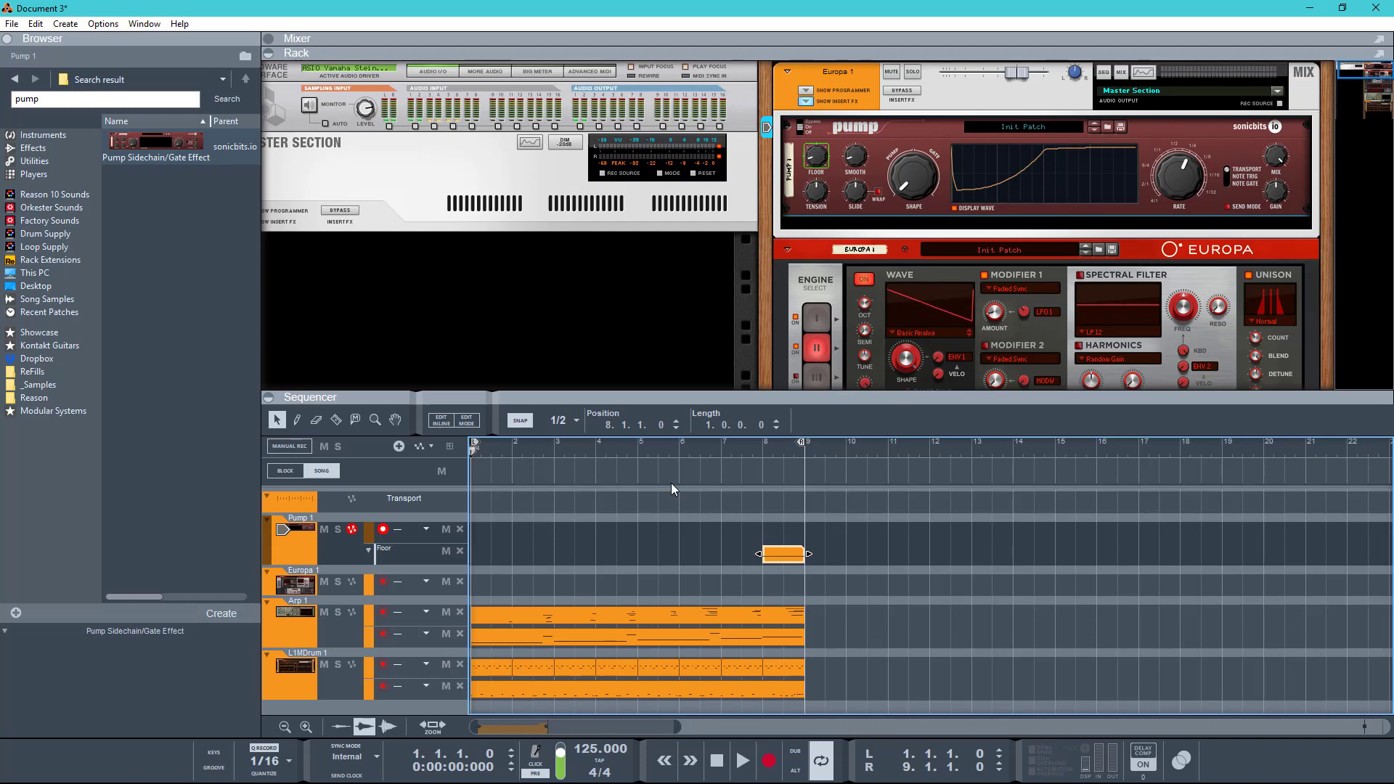
# Browse the utilities in the enlarged rack and add two Mix Channels below the L1MDrum device
pyautogui.press('F6')
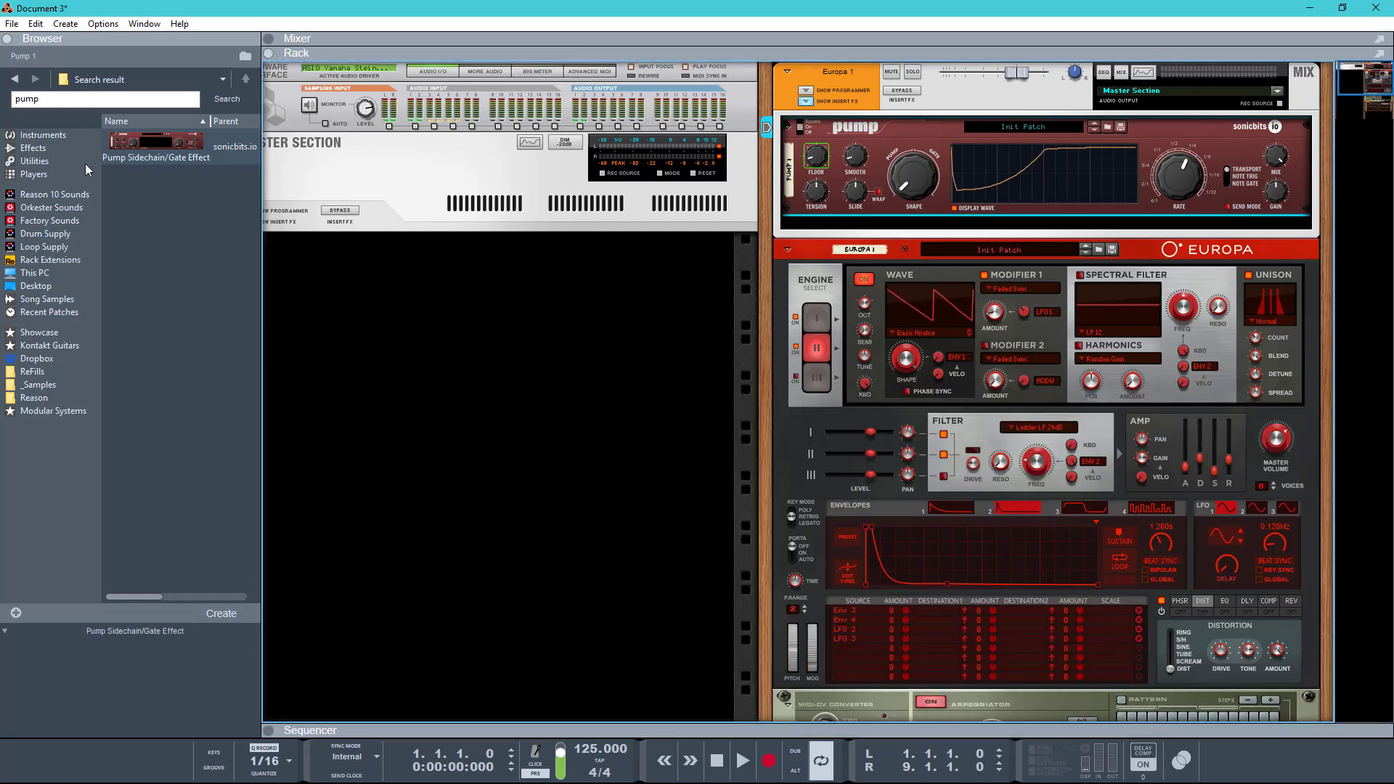
pyautogui.click(34, 162)
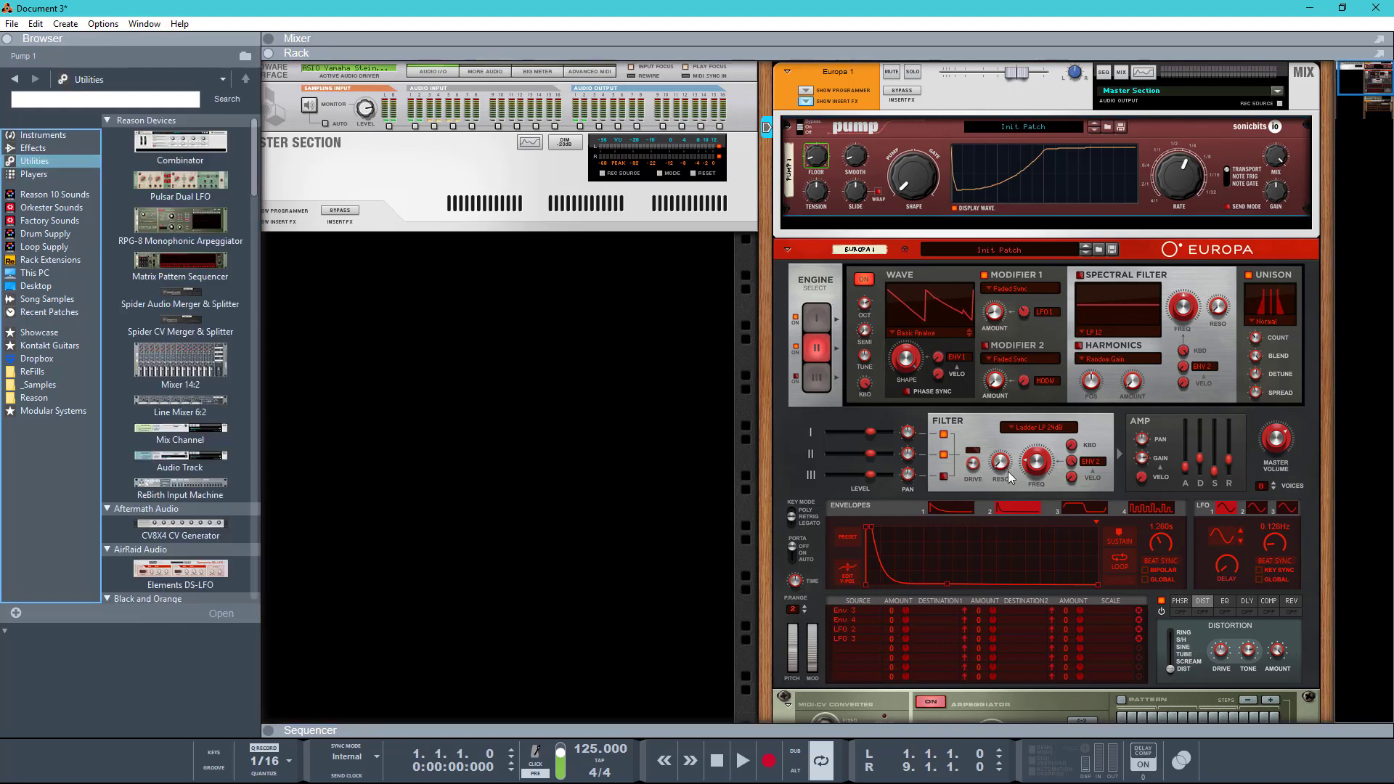
pyautogui.scroll(-5, 268, 414)
pyautogui.click(164, 442)
pyautogui.moveTo(164, 445); pyautogui.dragTo(975, 649)
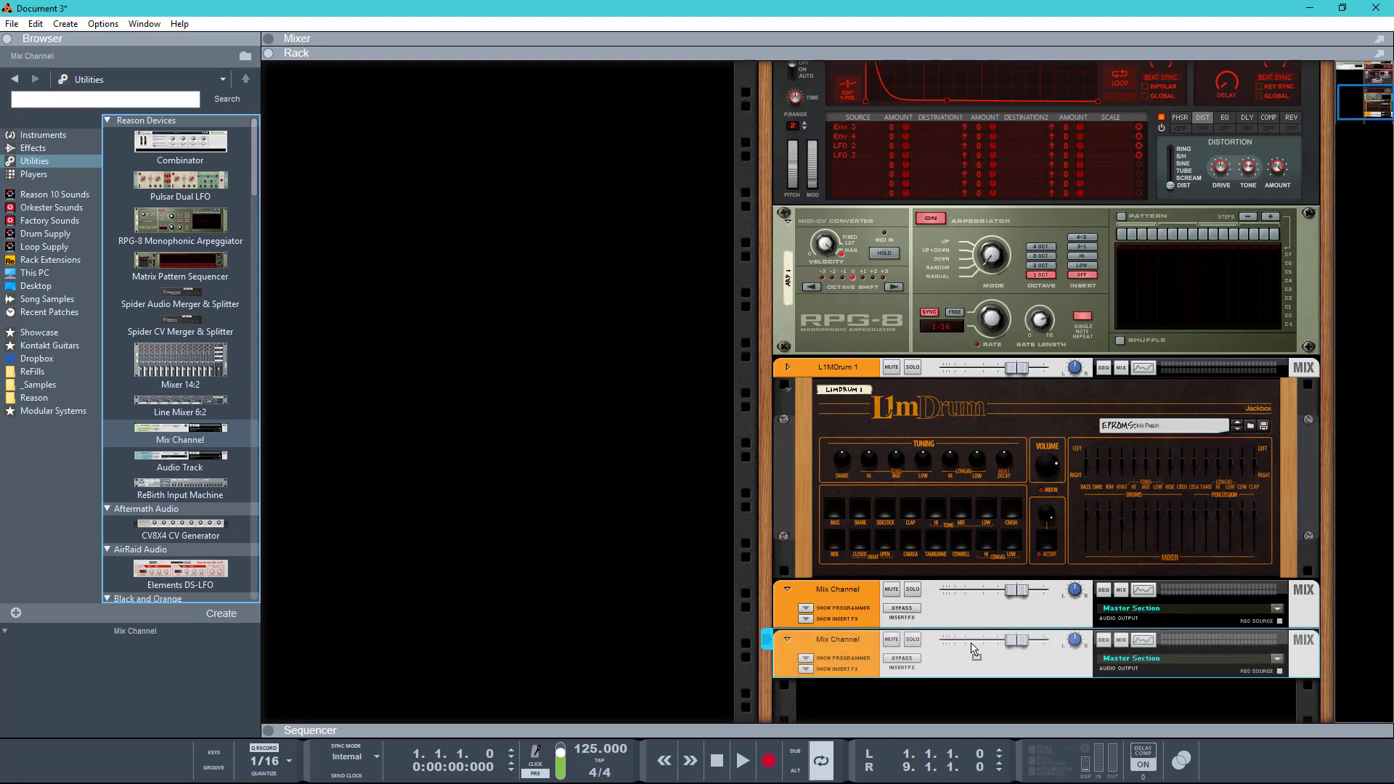
# Cable L1MDrum's separate bass and snare audio outputs to the two new mix channels and play the loop briefly
pyautogui.press('Tab')
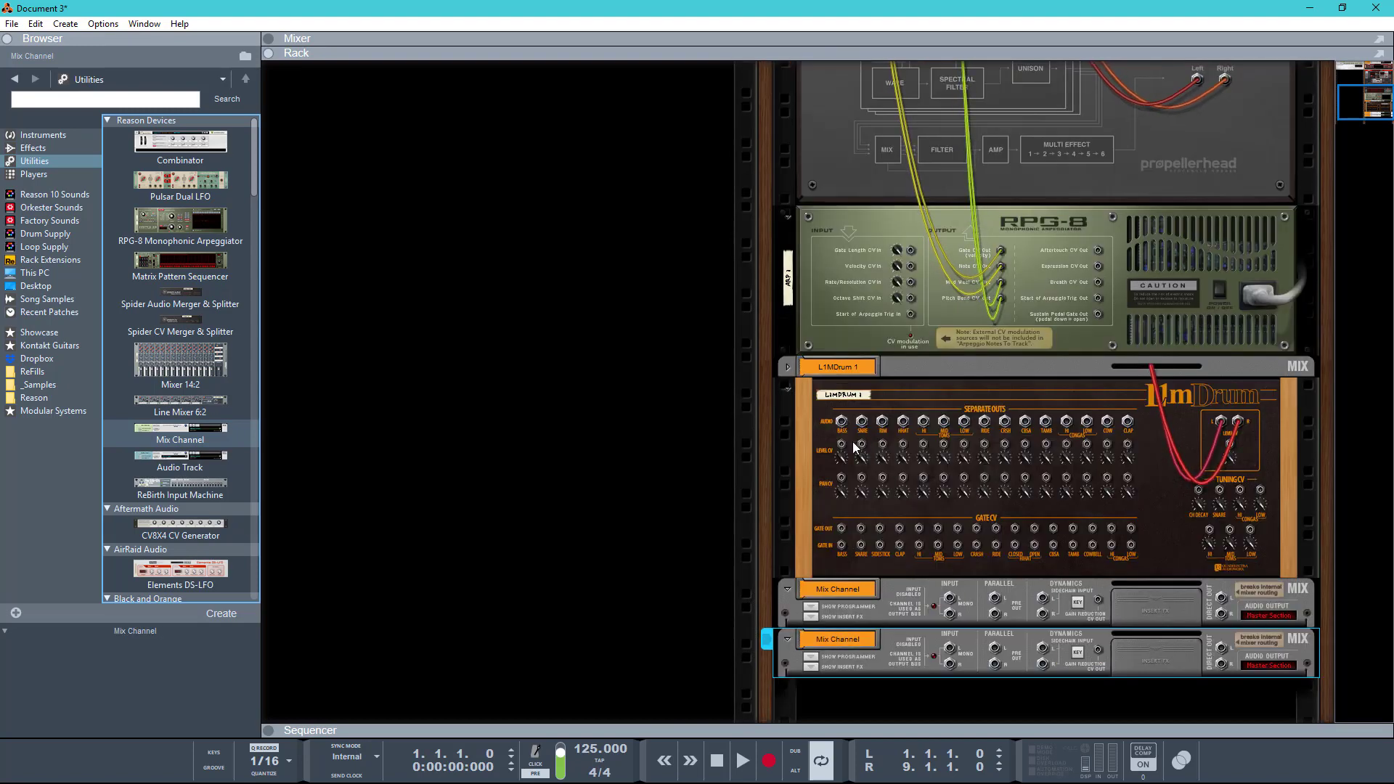
pyautogui.click(844, 424)
pyautogui.moveTo(844, 425); pyautogui.dragTo(949, 598)
pyautogui.moveTo(862, 433); pyautogui.dragTo(950, 649)
pyautogui.press('Tab')
pyautogui.press('space')
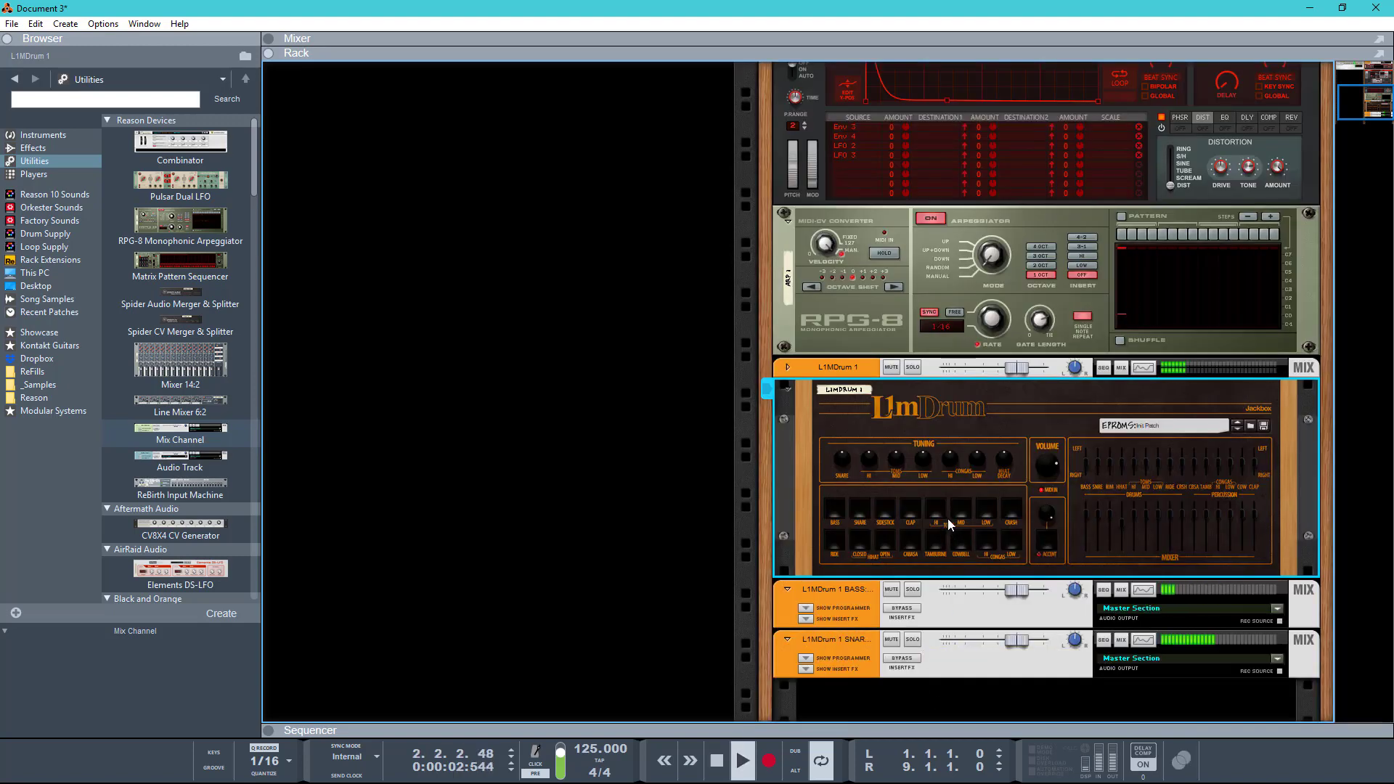
pyautogui.press('space')
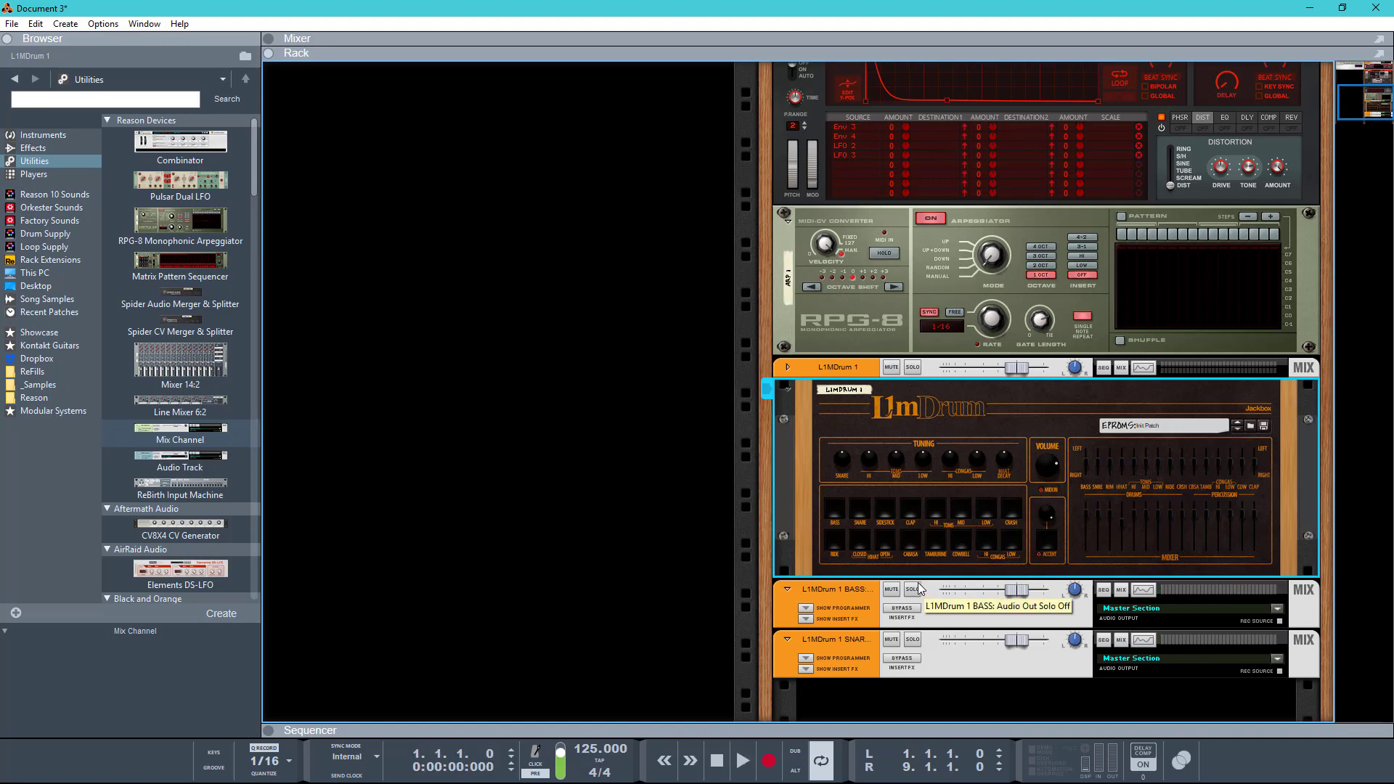
# Solo the L1MDrum bass channel and enable its EQ with E Mode in the Spectrum EQ window
pyautogui.click(915, 589)
pyautogui.press('space')
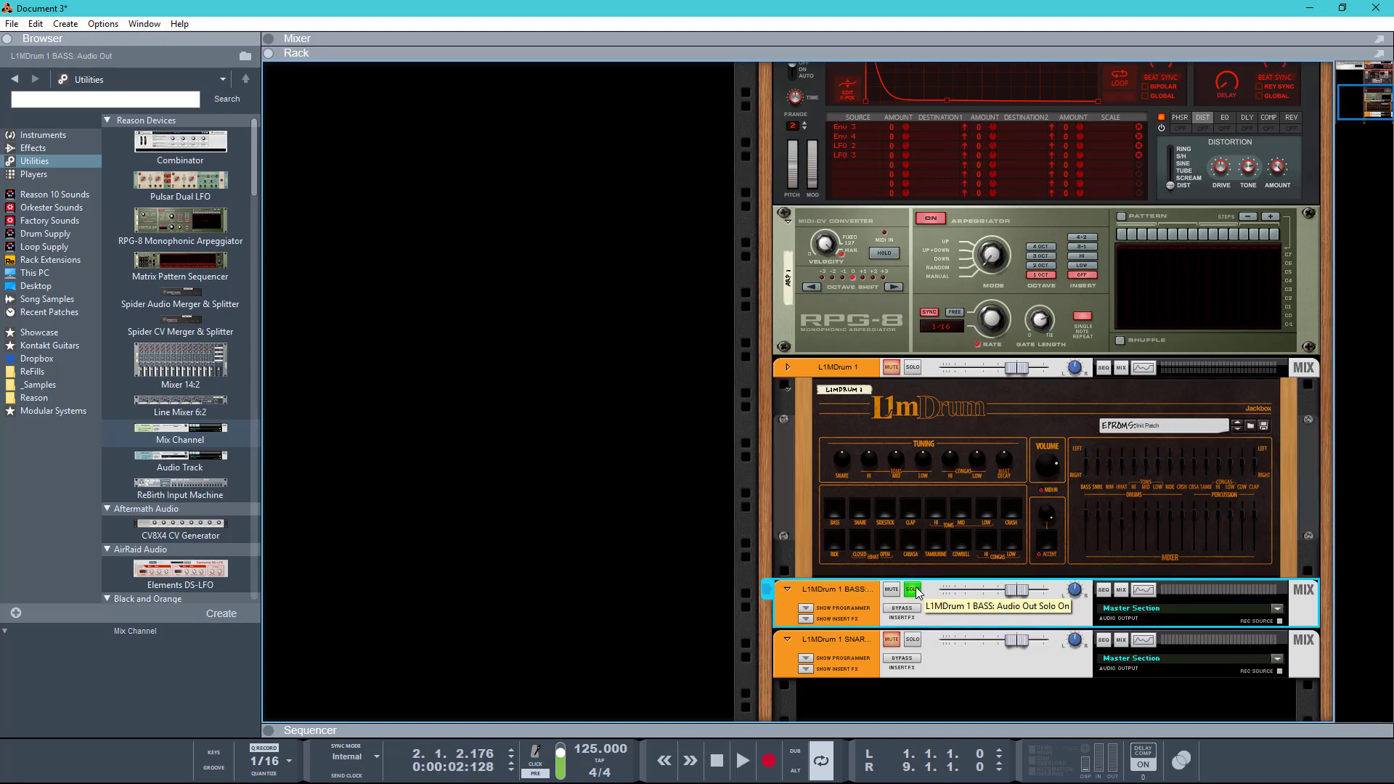
pyautogui.click(1144, 590)
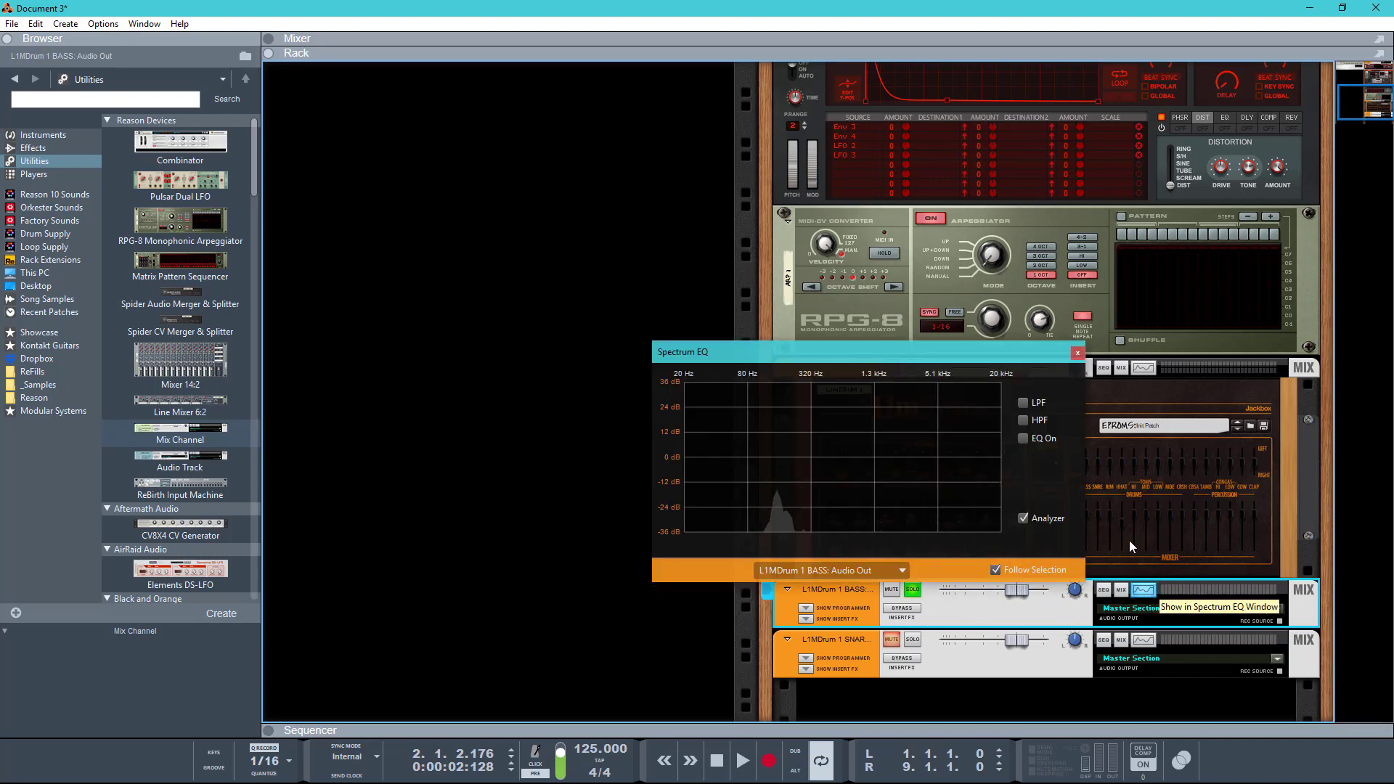
pyautogui.click(1023, 439)
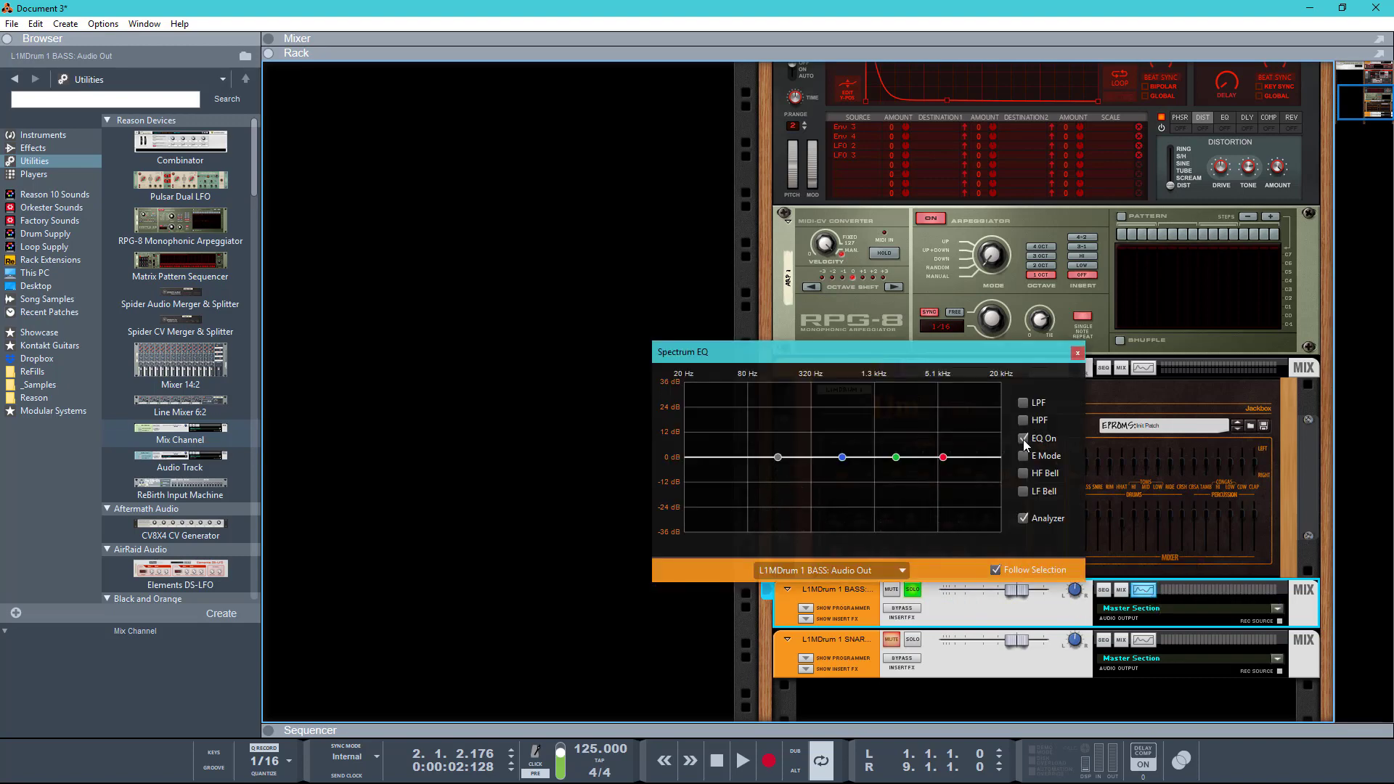
pyautogui.click(1023, 456)
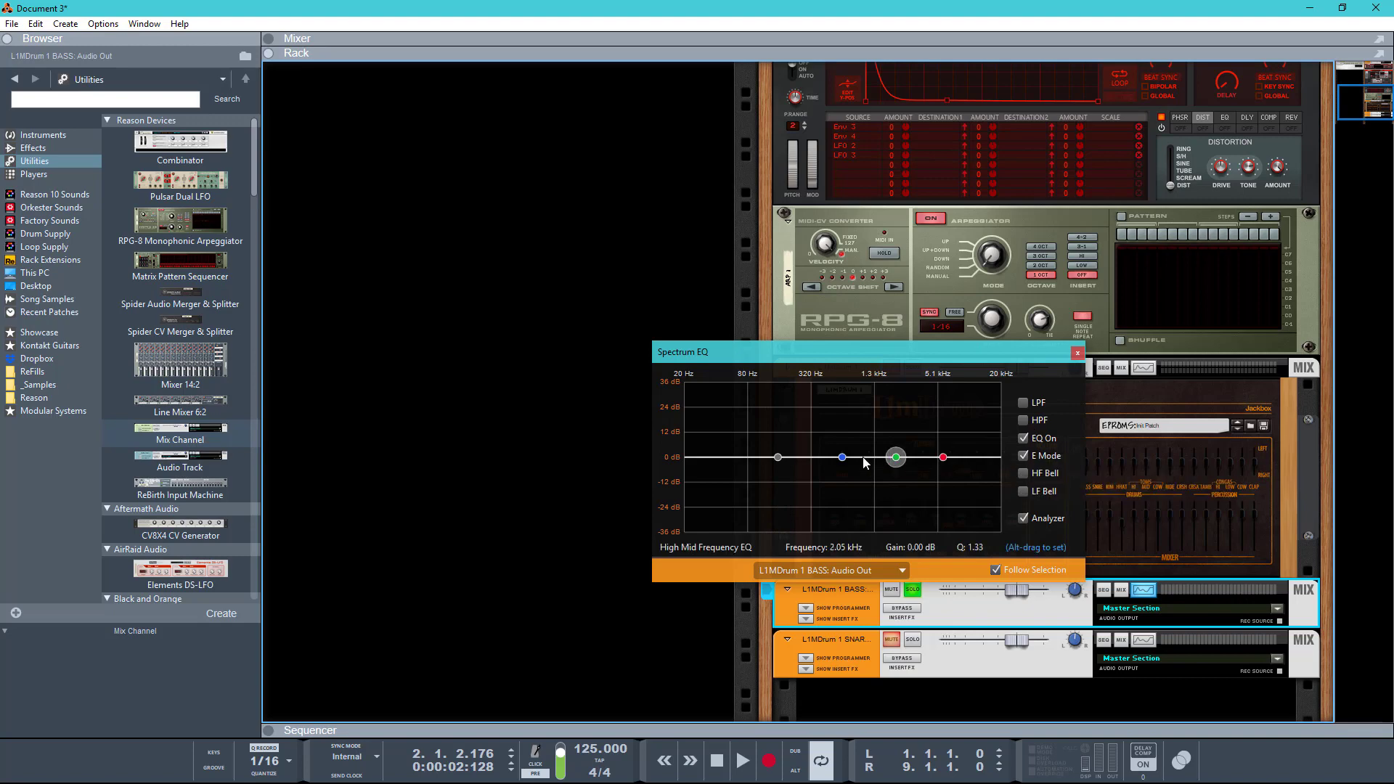
# Compare E Mode on and off with a low mid boost, and cut that band to about -19.4 dB near 706 Hz
pyautogui.moveTo(833, 462); pyautogui.dragTo(833, 425)
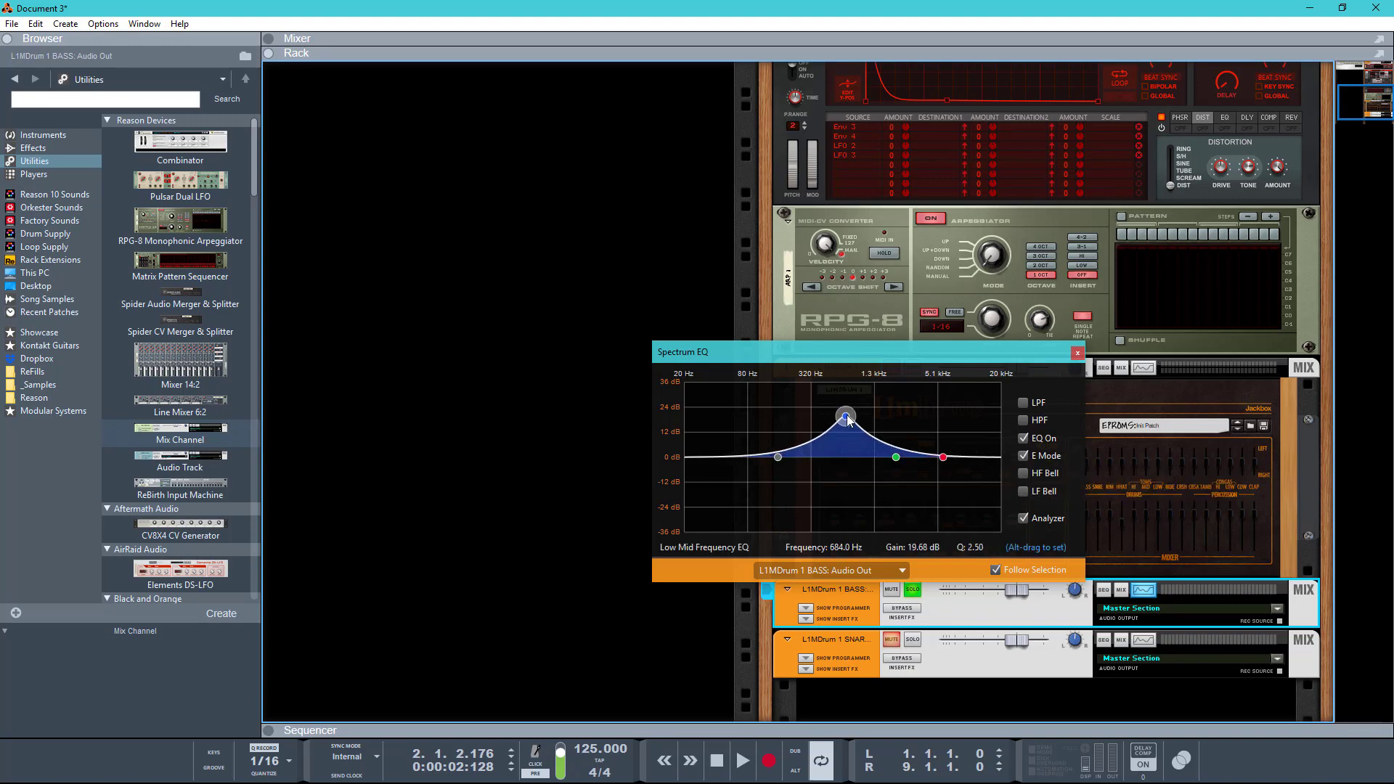
pyautogui.click(1022, 459)
pyautogui.click(1022, 459)
pyautogui.press('space')
pyautogui.moveTo(842, 419); pyautogui.dragTo(849, 501)
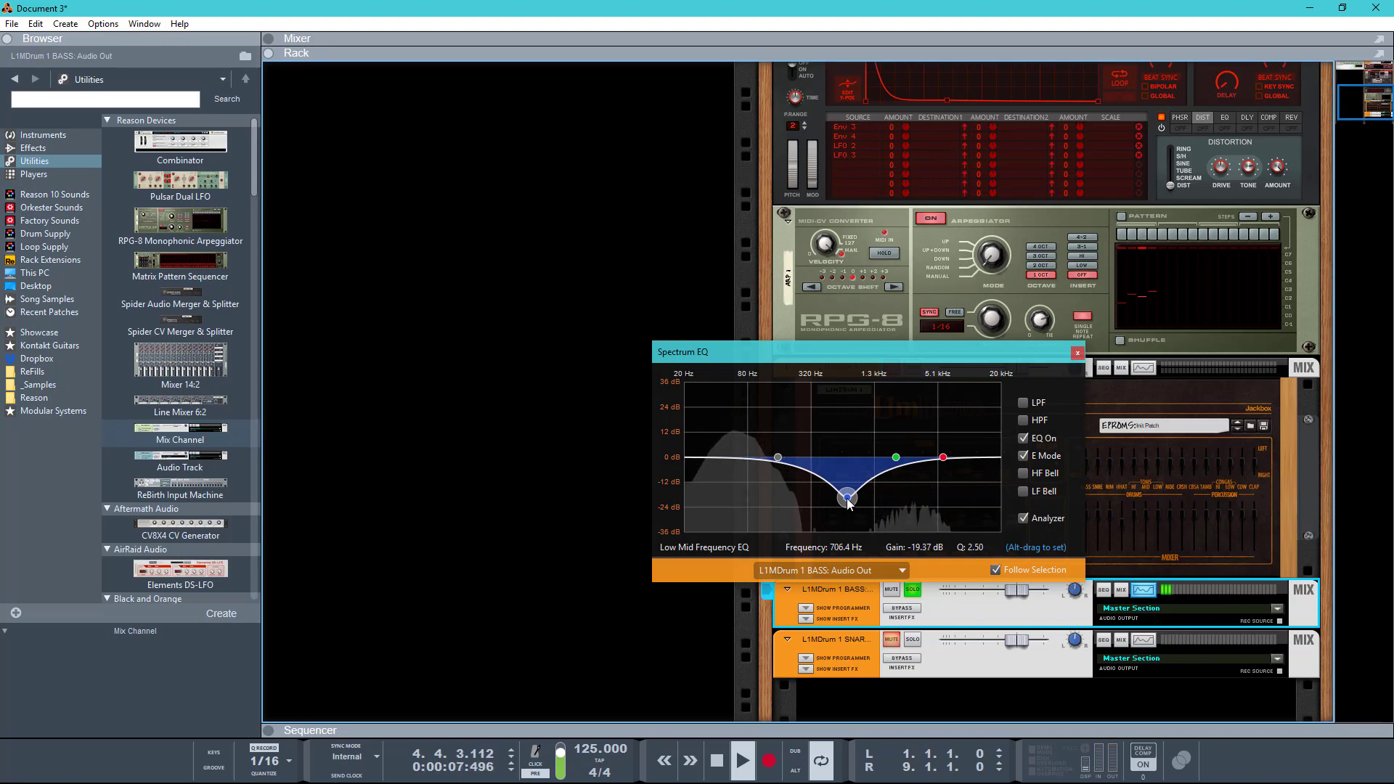
# Boost the bass channel's high frequency band by about 10.2 dB at 2.59 kHz while playing the loop
pyautogui.click(943, 458)
pyautogui.moveTo(942, 458); pyautogui.dragTo(912, 439)
pyautogui.press('space')
pyautogui.press('space')
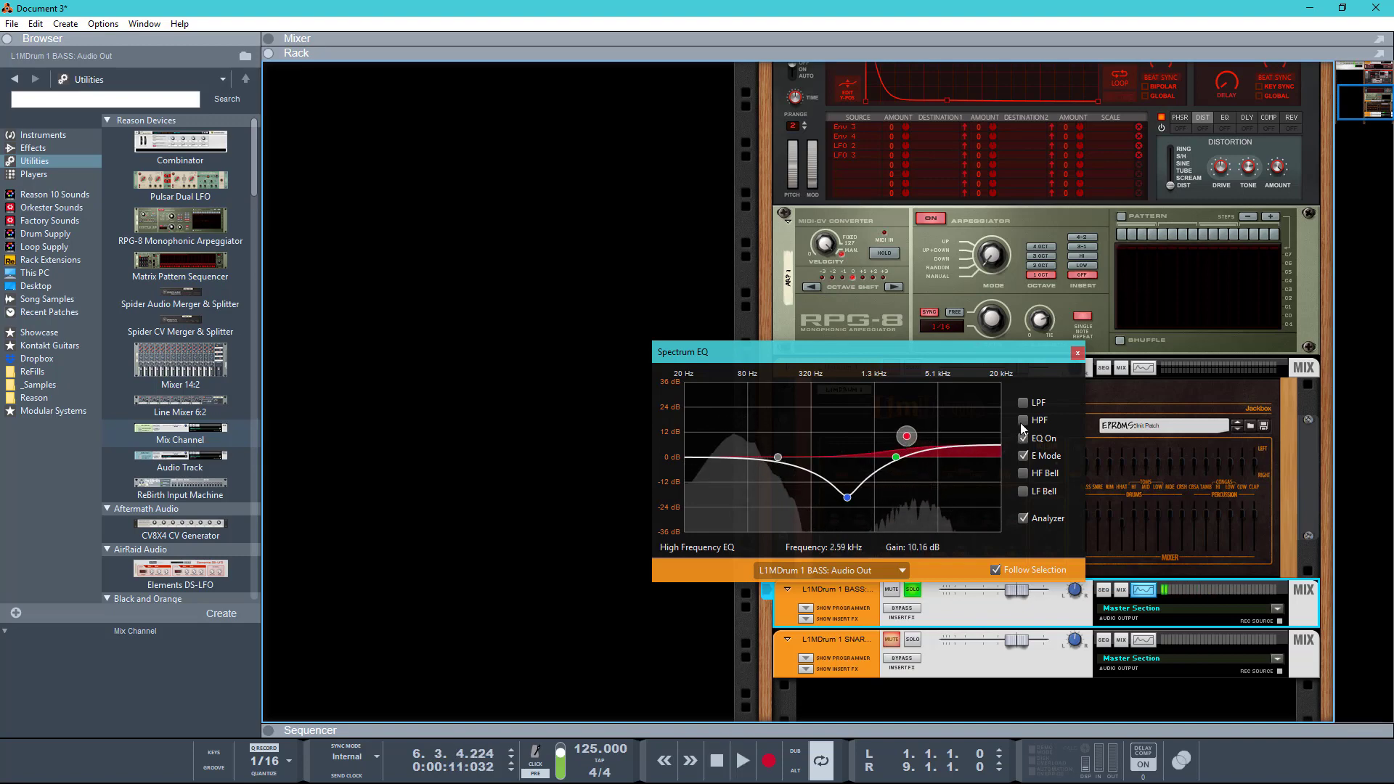
# Enable the high pass filter, lower its cutoff to about 80 Hz, listen to the result and close the Spectrum EQ
pyautogui.click(1022, 420)
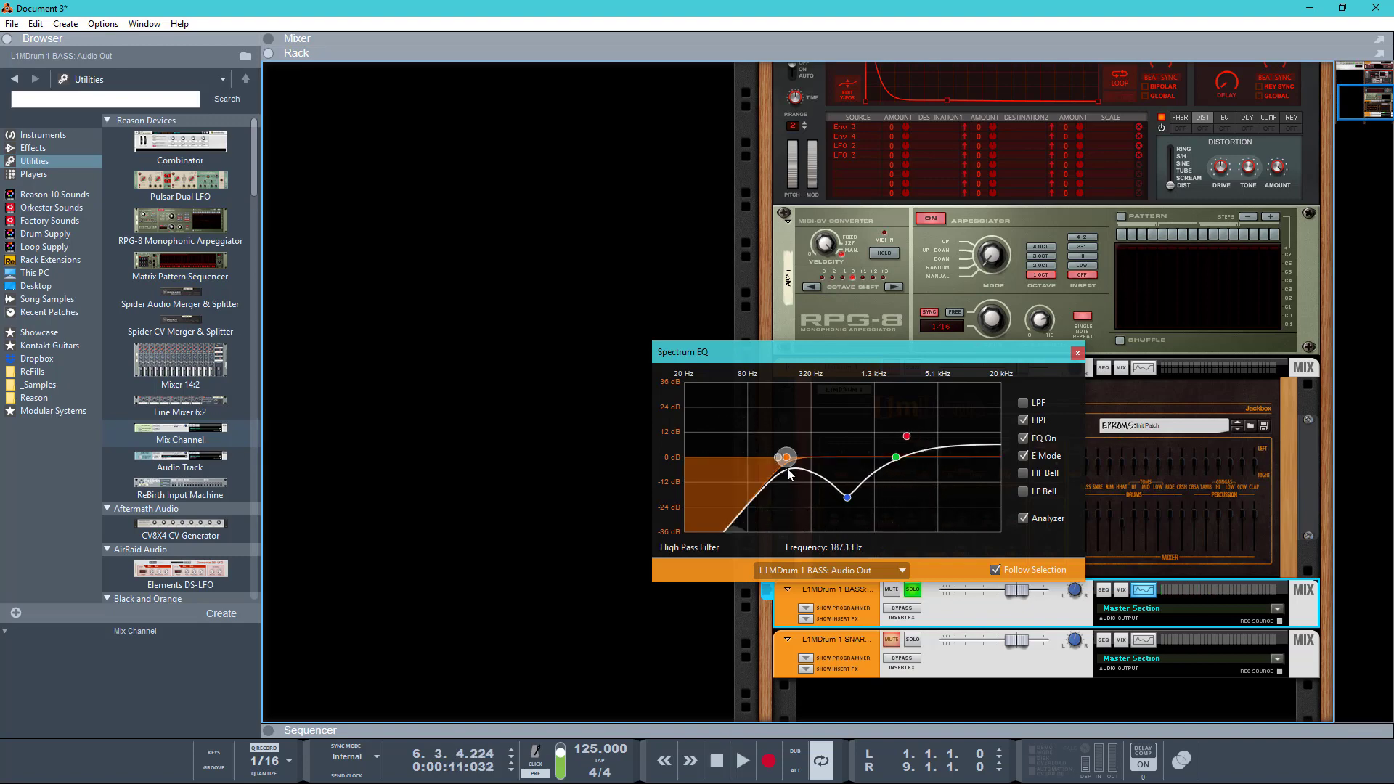
pyautogui.moveTo(788, 459); pyautogui.dragTo(750, 465)
pyautogui.press('space')
pyautogui.press('space')
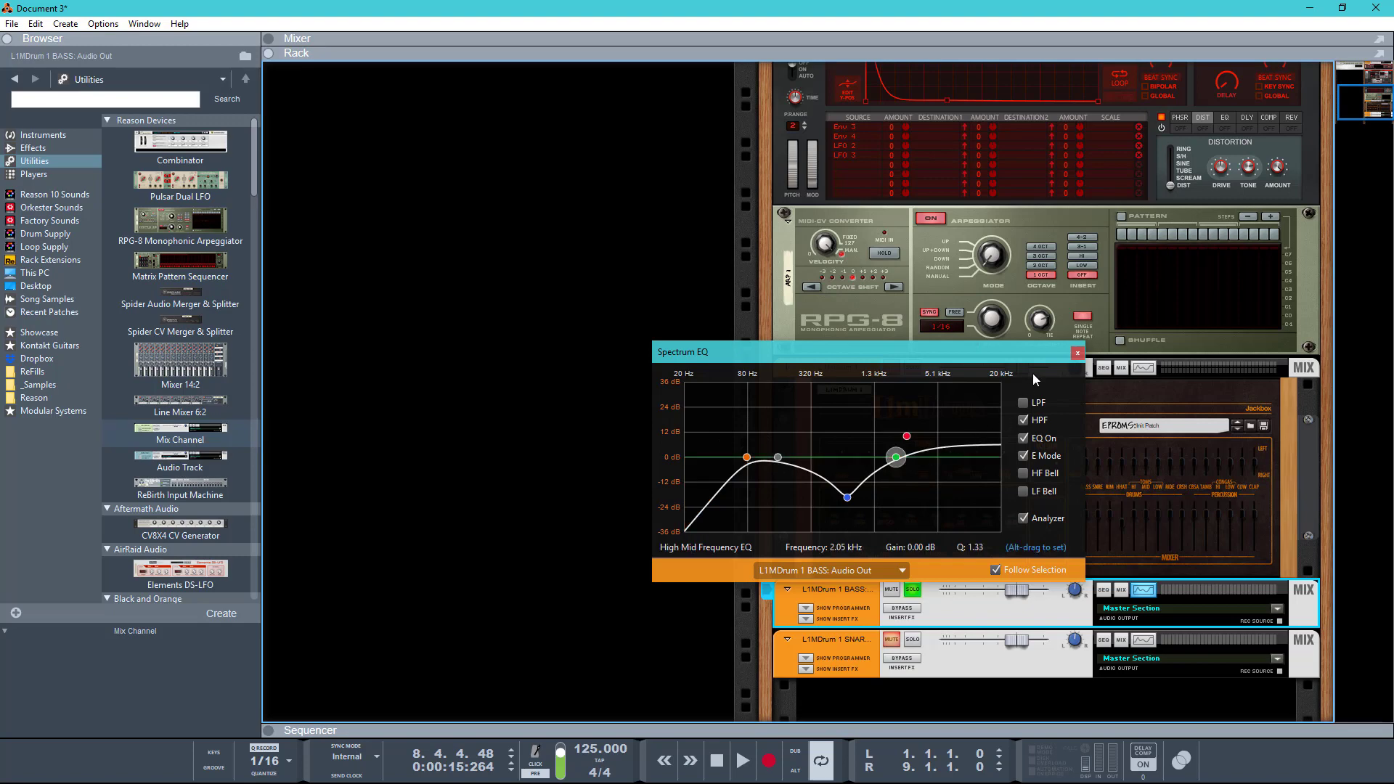
pyautogui.click(1077, 354)
# Create a parallel channel for the L1MDrum bass channel, solo it in place of the original and play the loop
pyautogui.rightClick(848, 596)
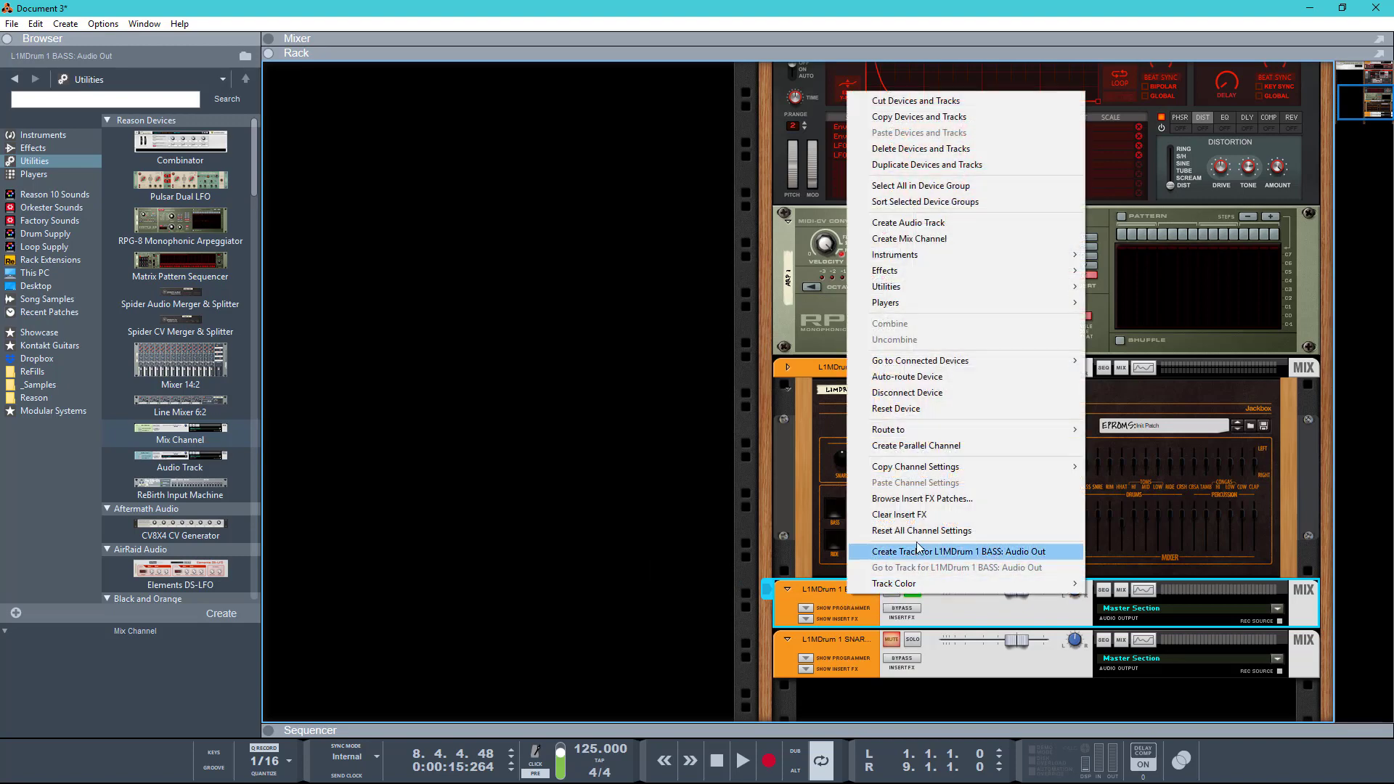
pyautogui.click(915, 446)
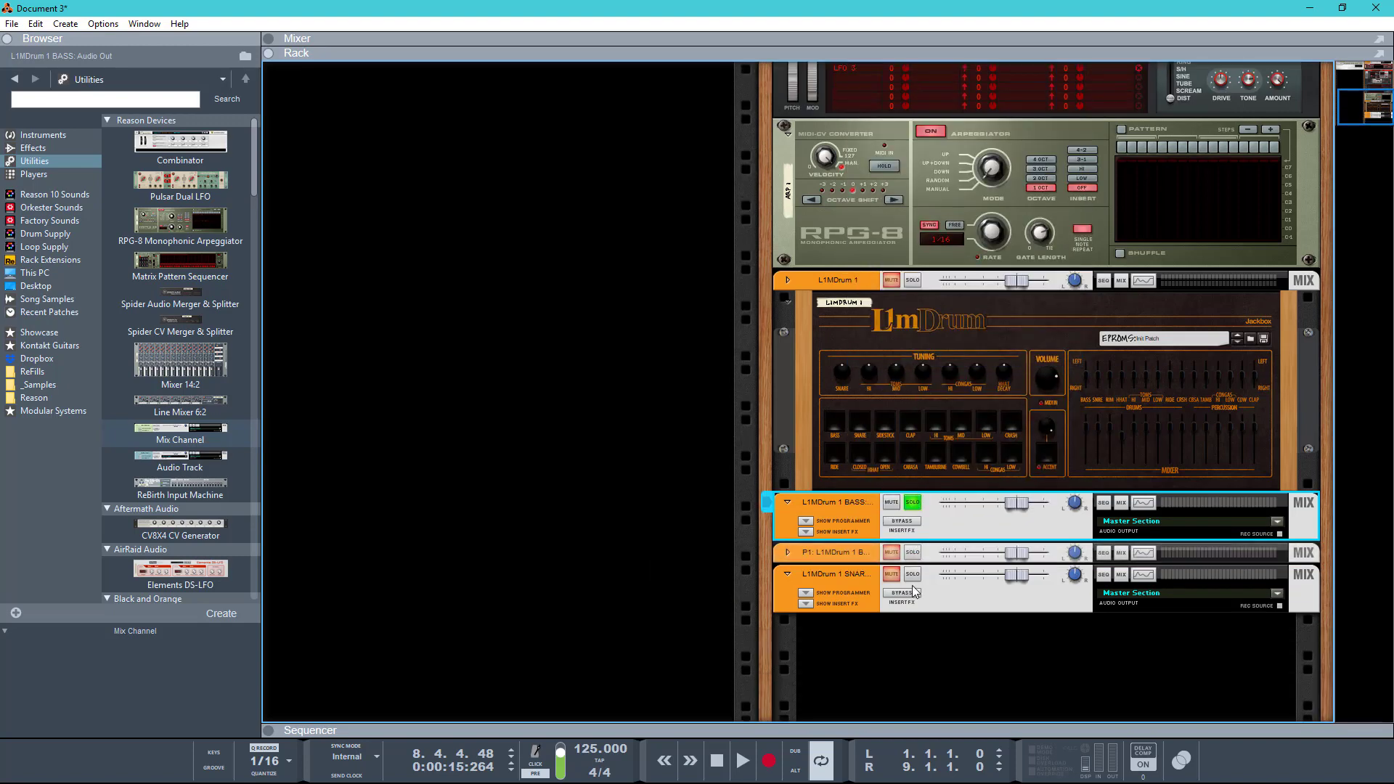
pyautogui.click(913, 552)
pyautogui.click(939, 508)
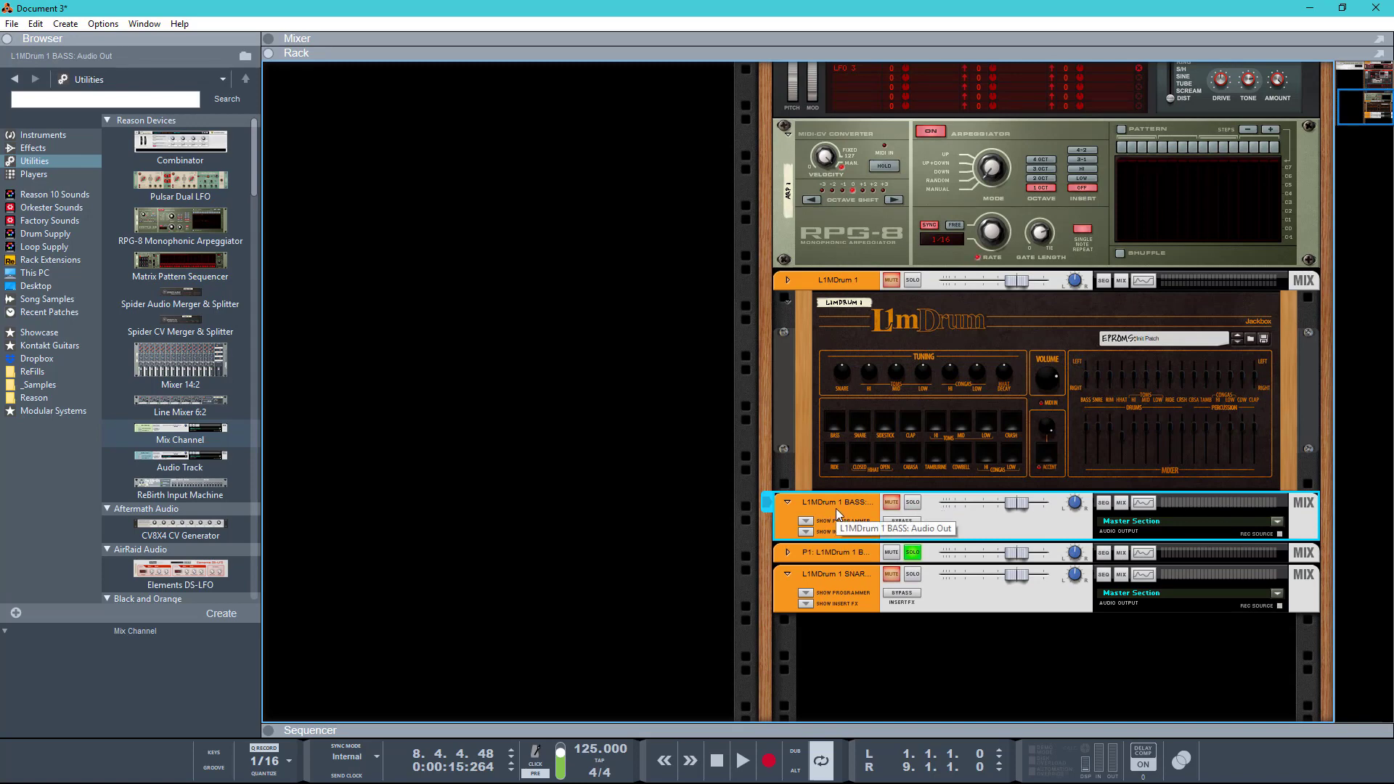
pyautogui.press('space')
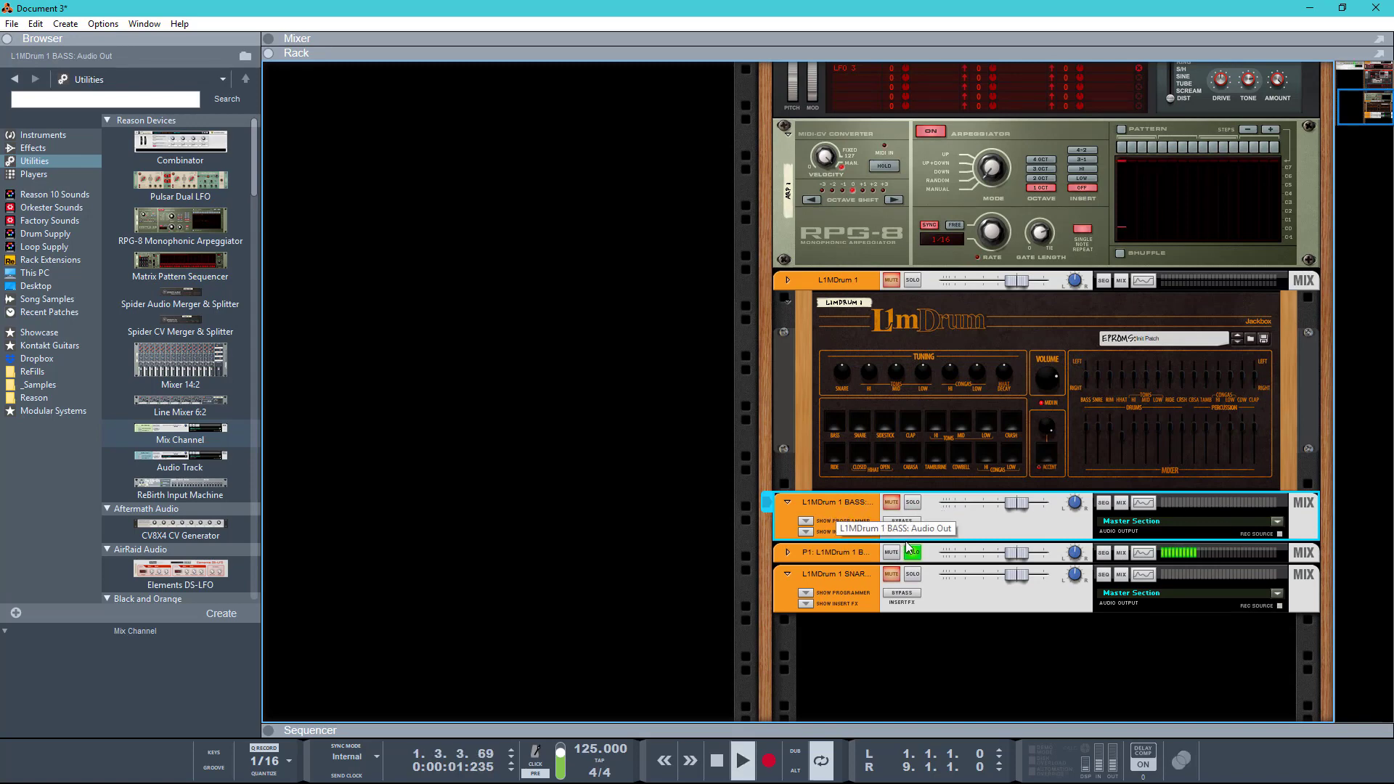
# Unfold the parallel bass channel and add an ECF-42 Envelope Controlled Filter to its insert effects
pyautogui.click(787, 553)
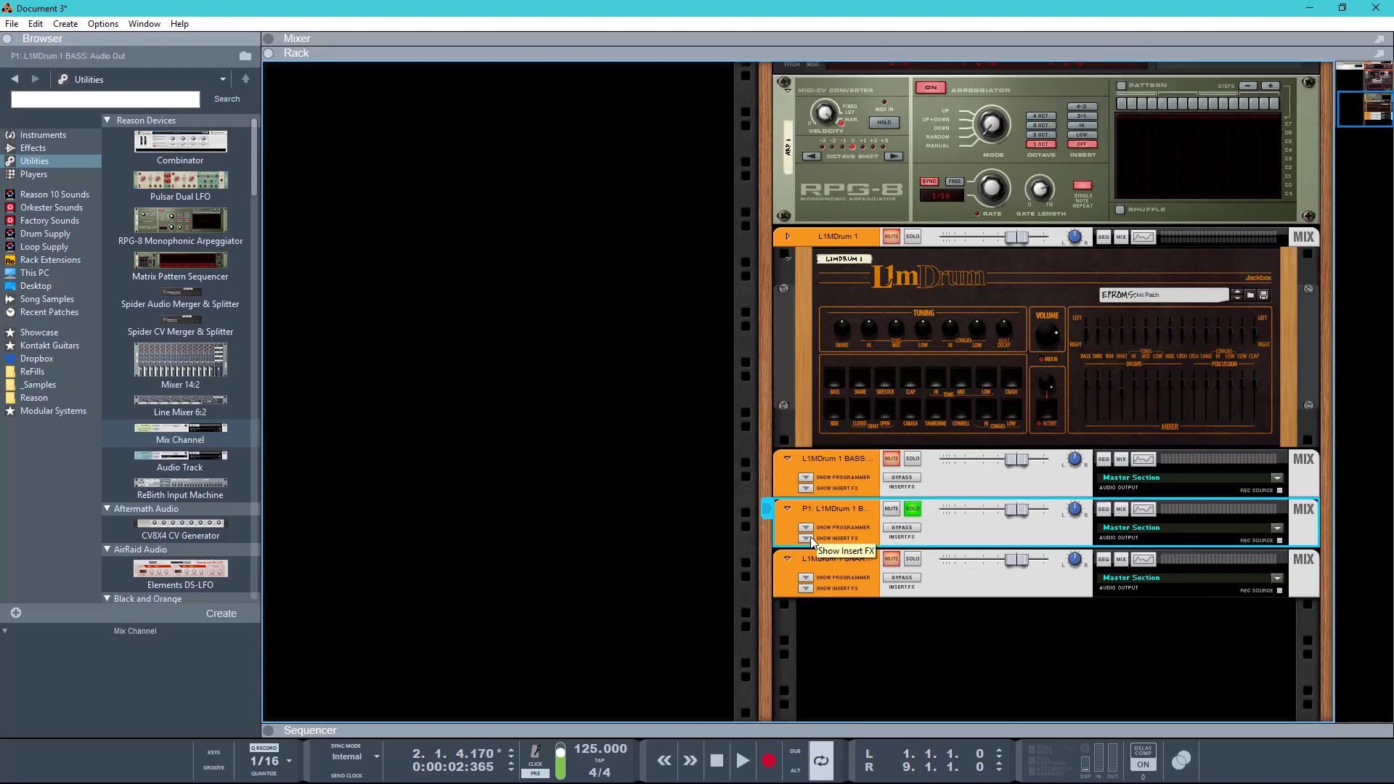
pyautogui.click(33, 147)
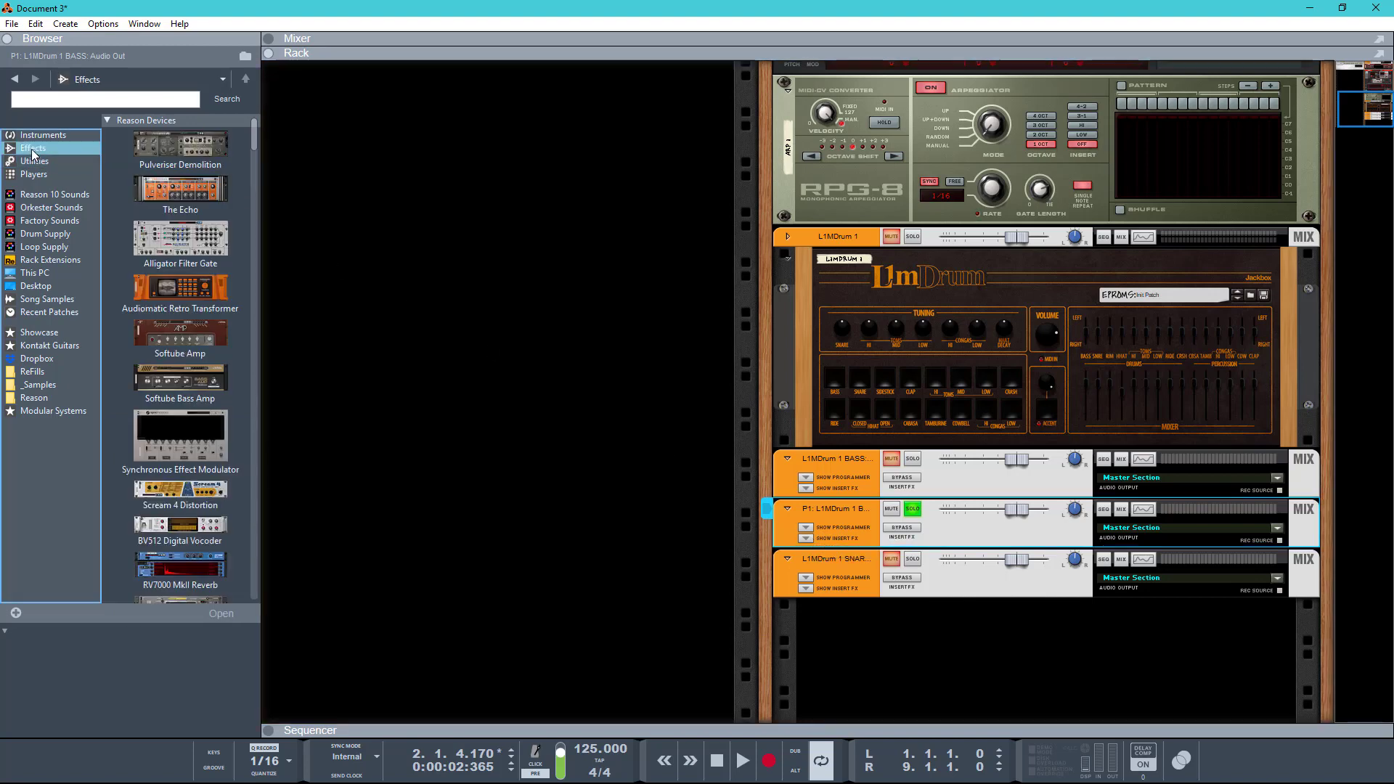
pyautogui.scroll(-8, 201, 435)
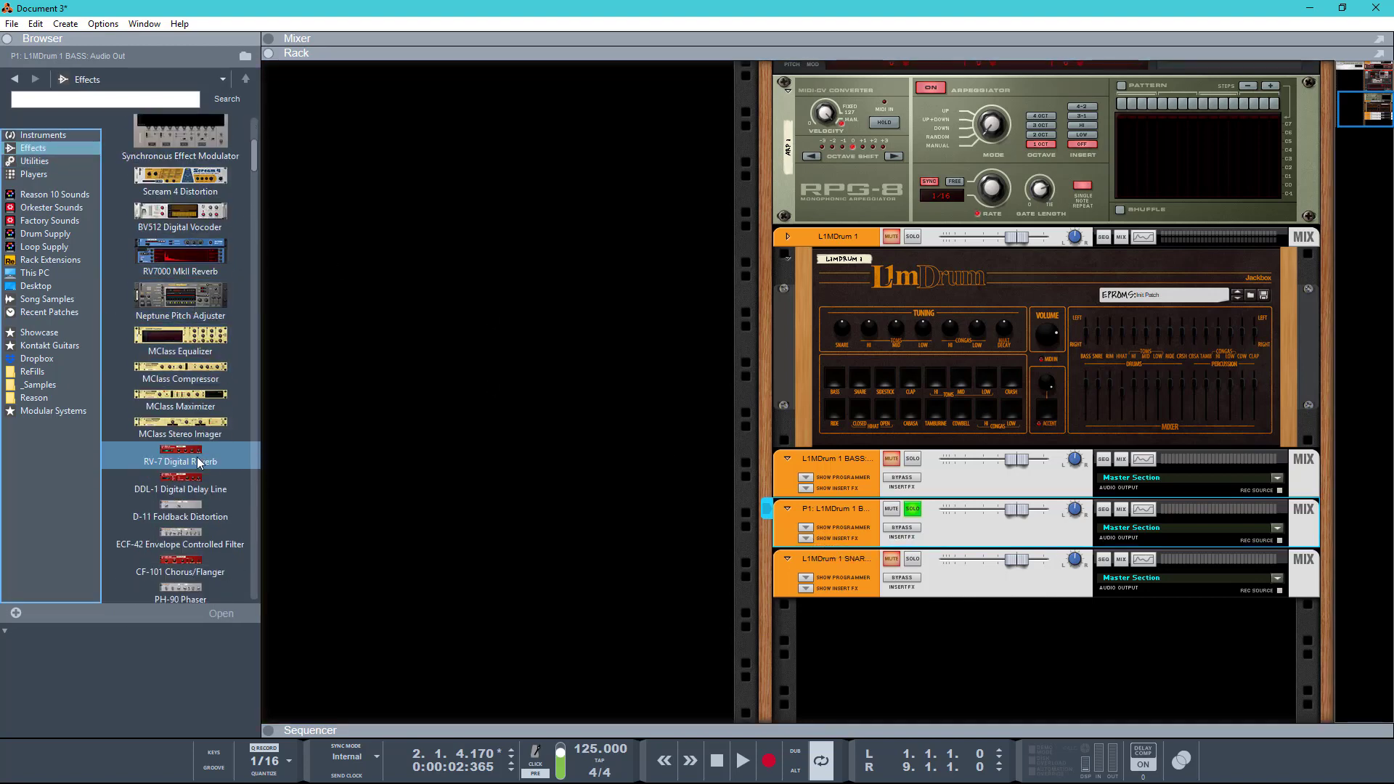
pyautogui.click(176, 507)
pyautogui.moveTo(175, 506); pyautogui.dragTo(995, 556)
pyautogui.click(835, 585)
pyautogui.hotkey('shift', 'Return')
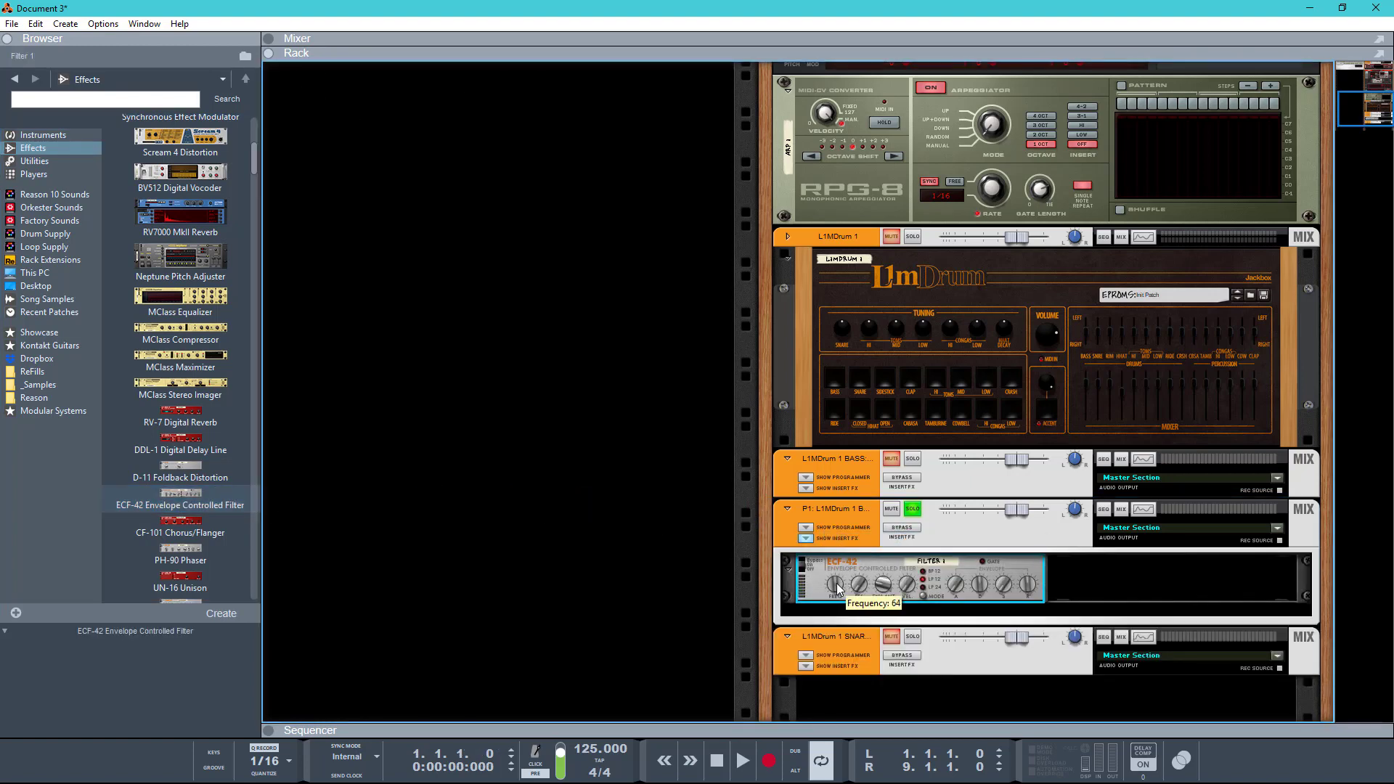
# Lower the ECF-42's frequency and raise its resonance to 90 while listening to the loop
pyautogui.press('space')
pyautogui.moveTo(836, 587); pyautogui.dragTo(840, 625)
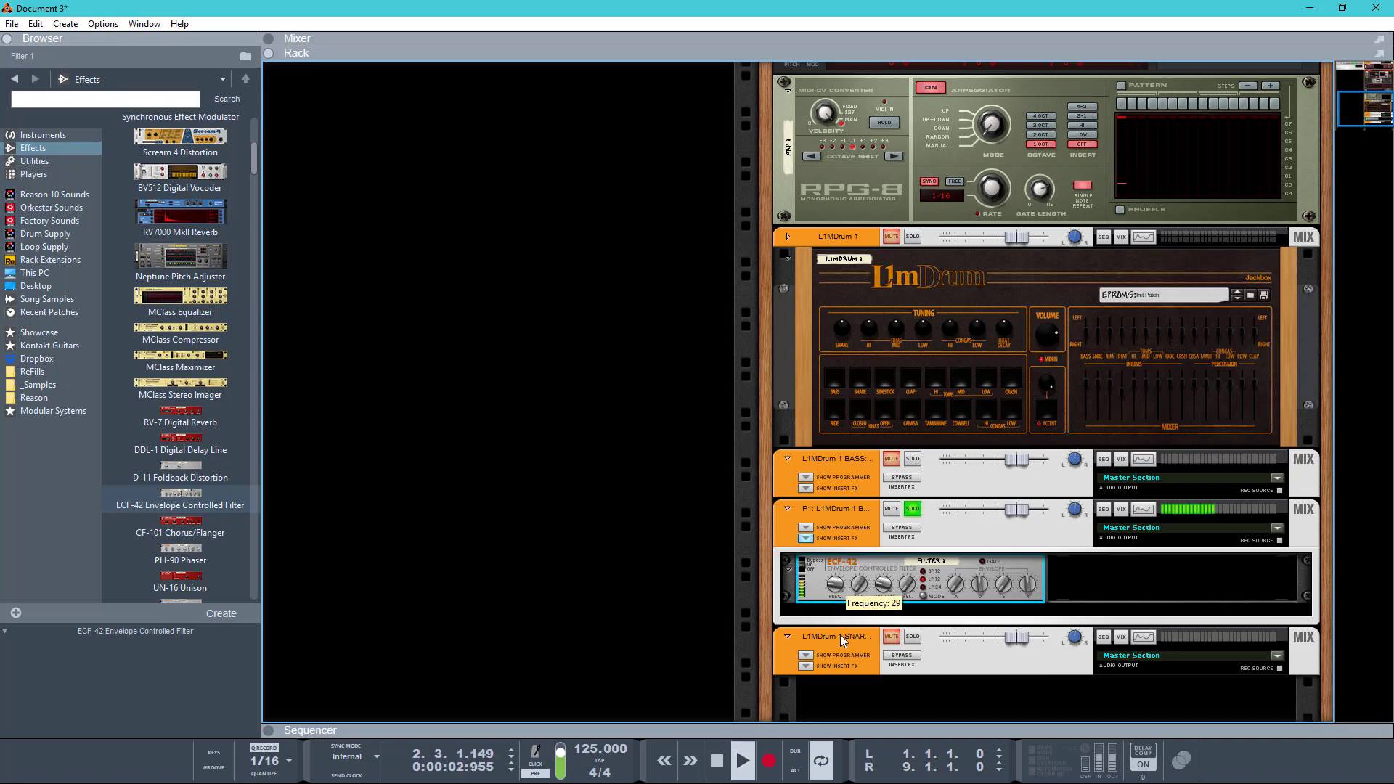
pyautogui.press('space')
pyautogui.moveTo(862, 591)
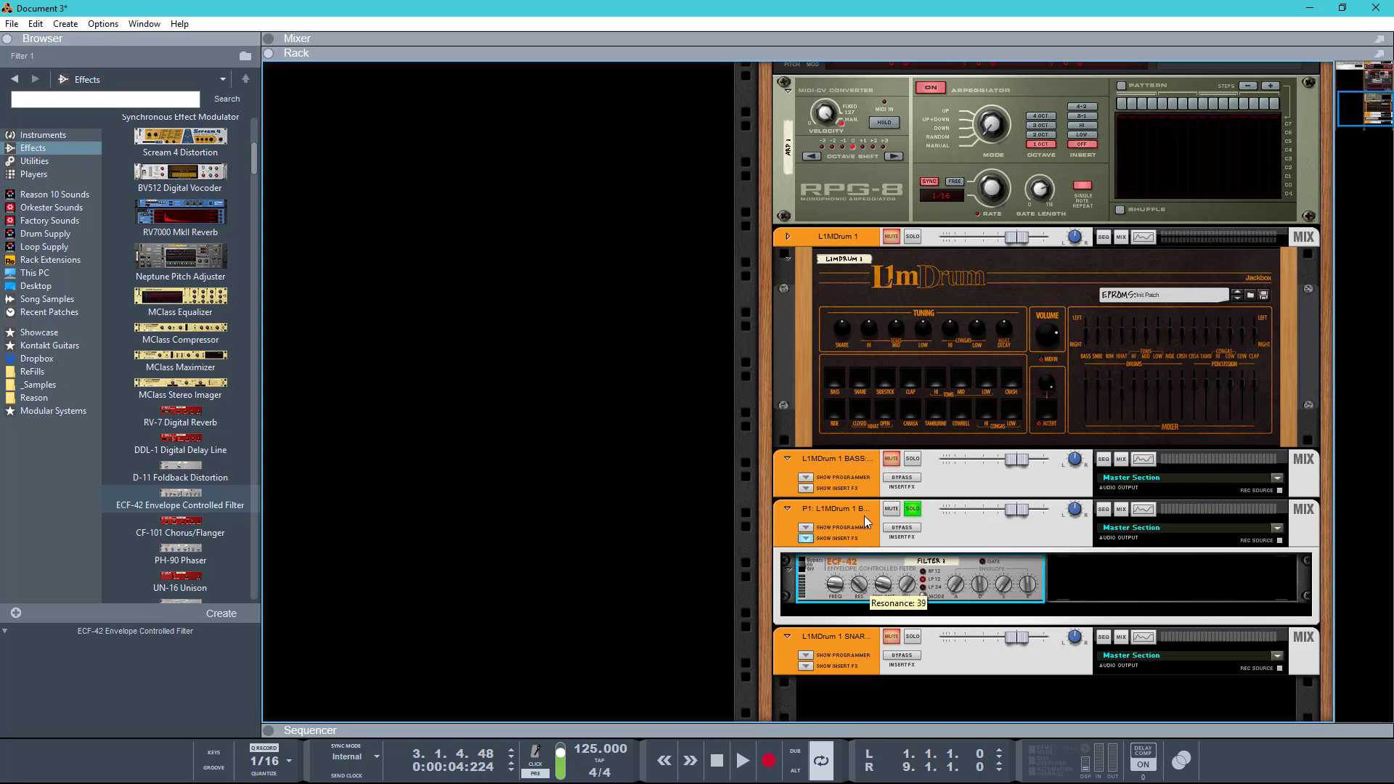
pyautogui.press('space')
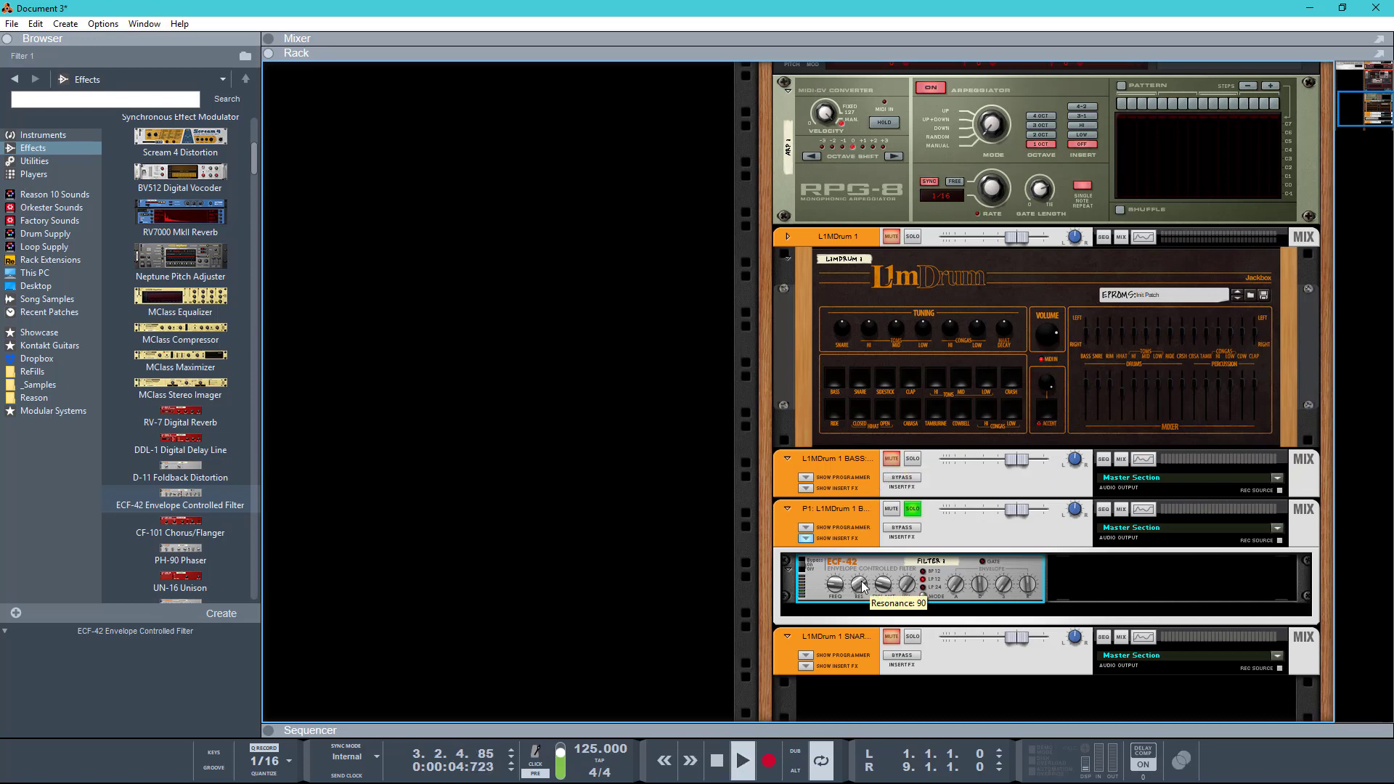
pyautogui.moveTo(835, 585); pyautogui.dragTo(842, 608)
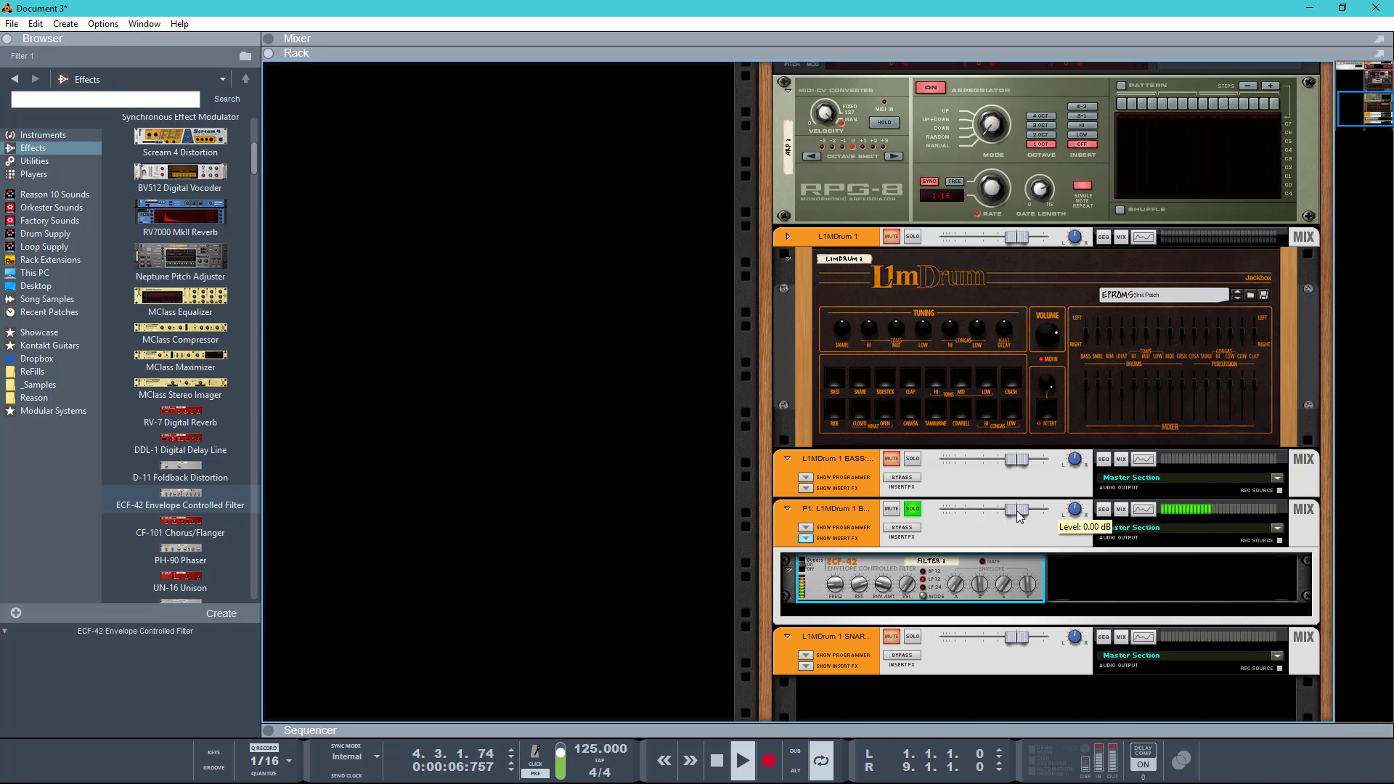
# Lower the parallel bass channel to about -4 dB with the ECF-42 resonance at 107, then unsolo it and stop the loop
pyautogui.moveTo(1018, 518); pyautogui.dragTo(1009, 518)
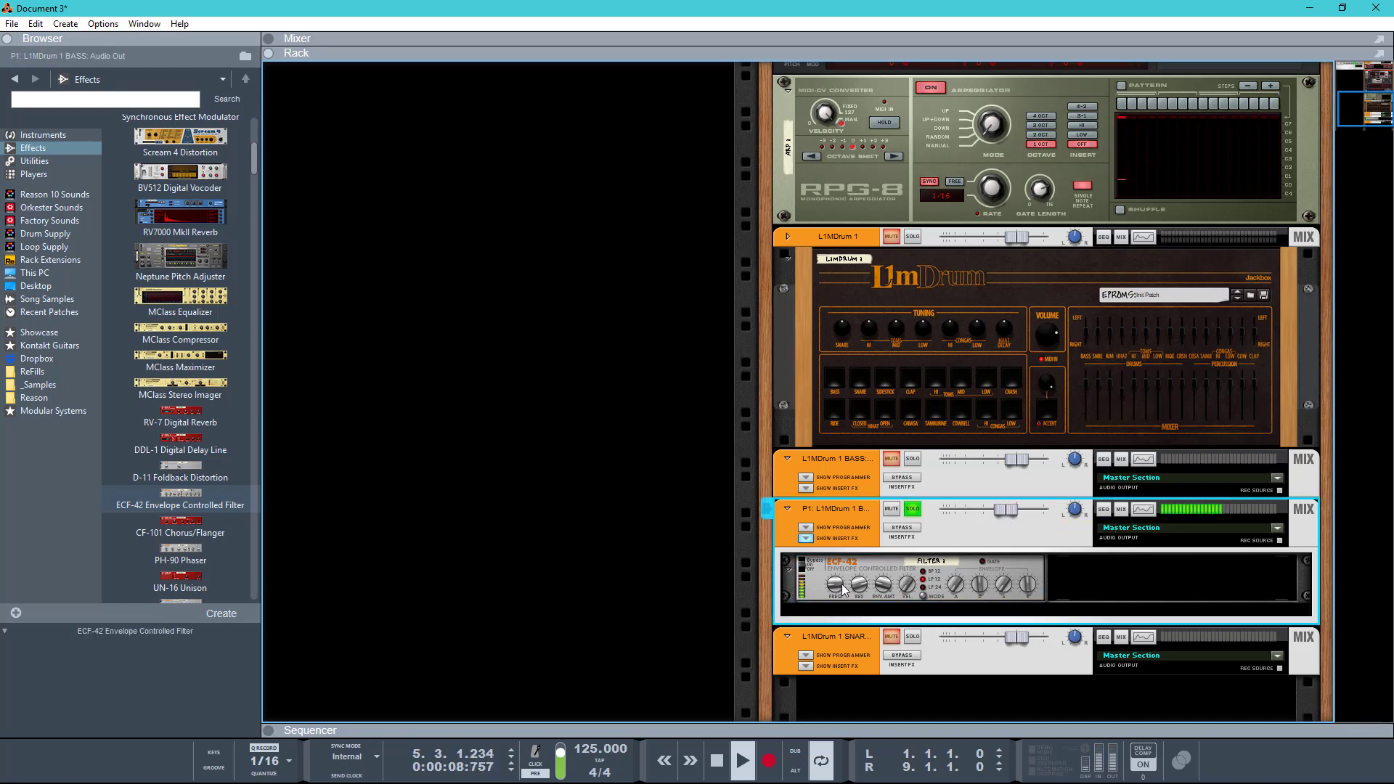
pyautogui.moveTo(841, 596); pyautogui.dragTo(839, 588)
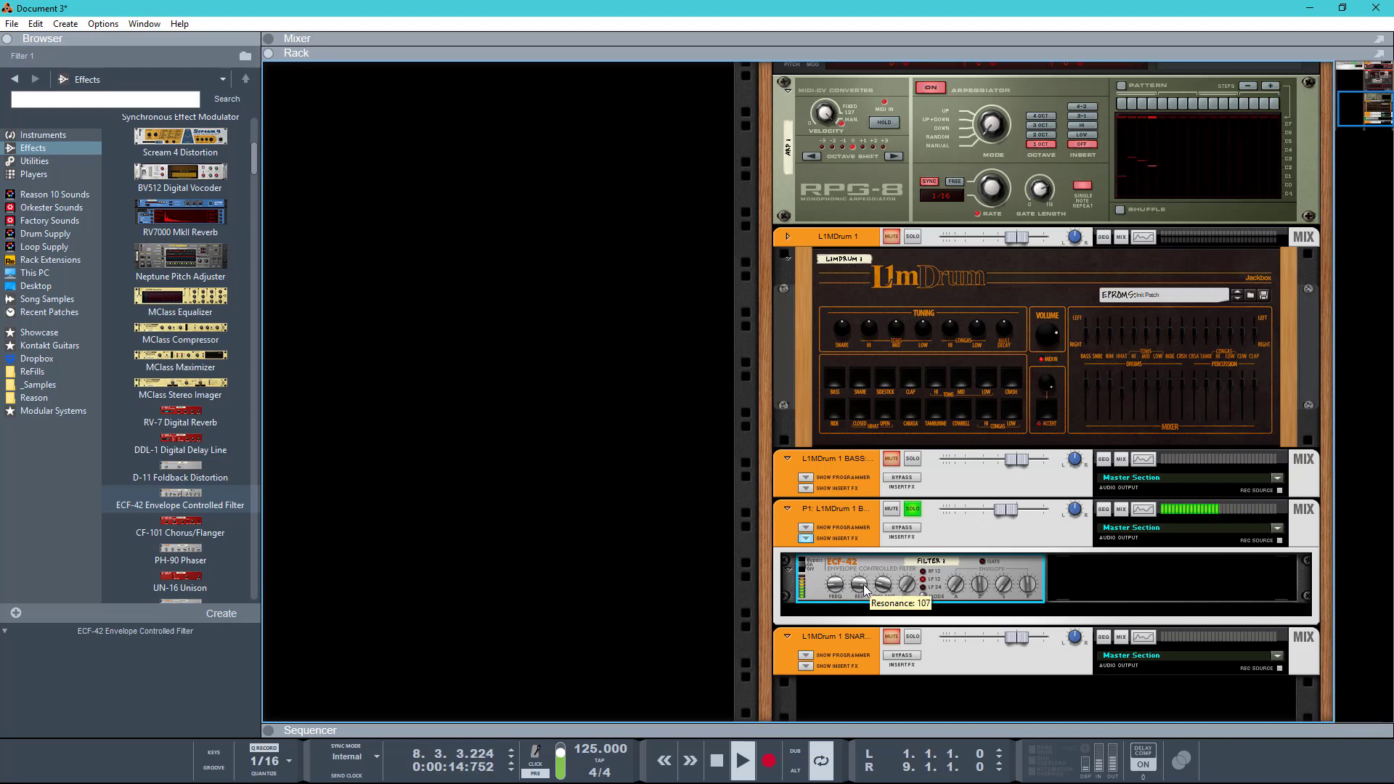
pyautogui.click(912, 509)
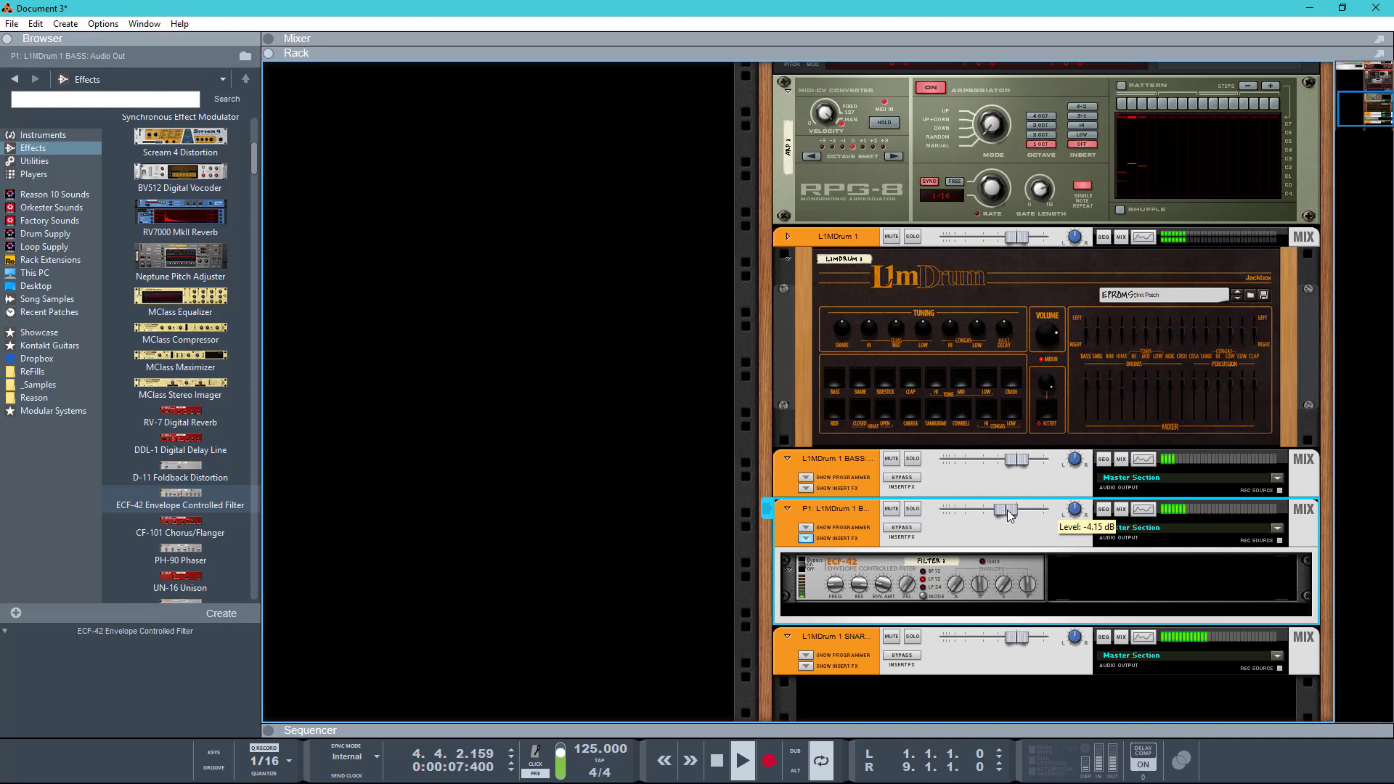
pyautogui.press('space')
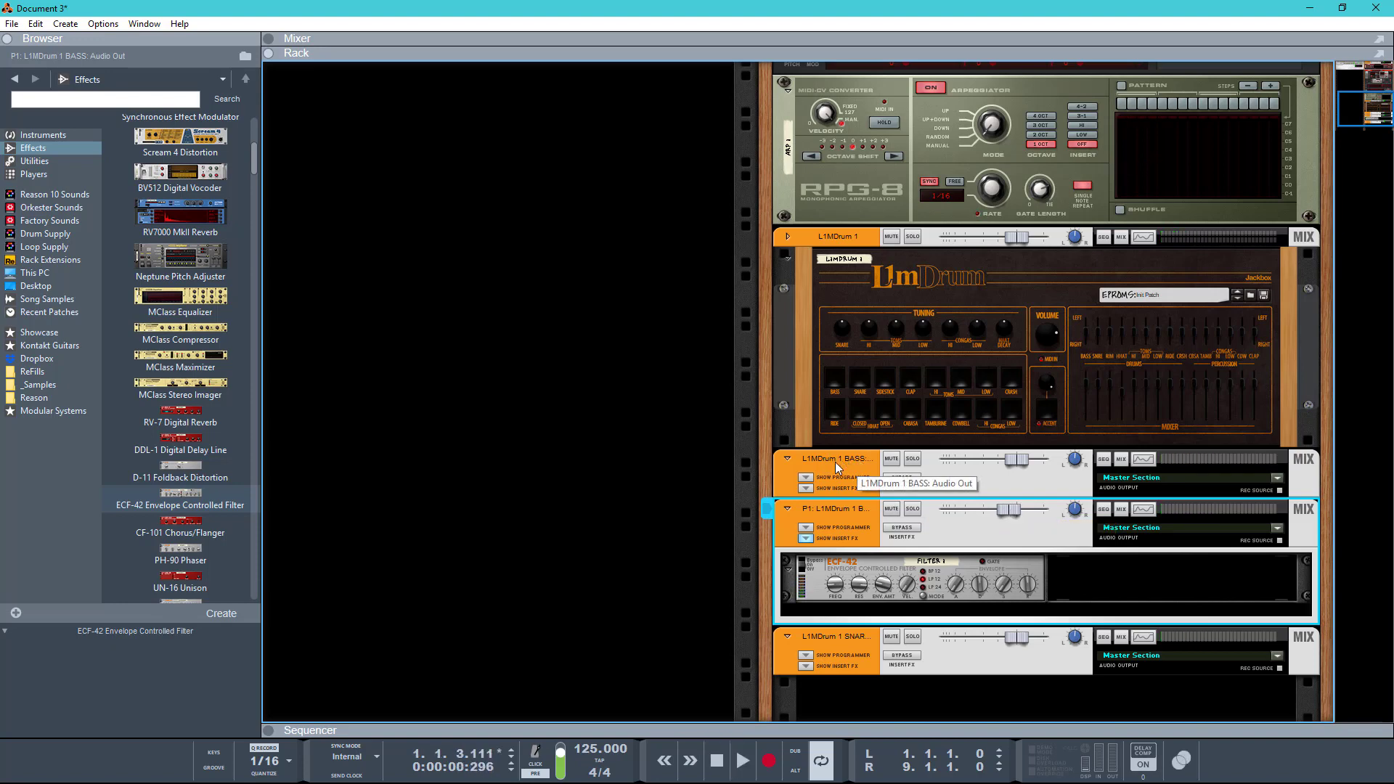
# Route the L1MDrum bass channel and its parallel channel to a new output bus and solo that bus
pyautogui.click(860, 464)
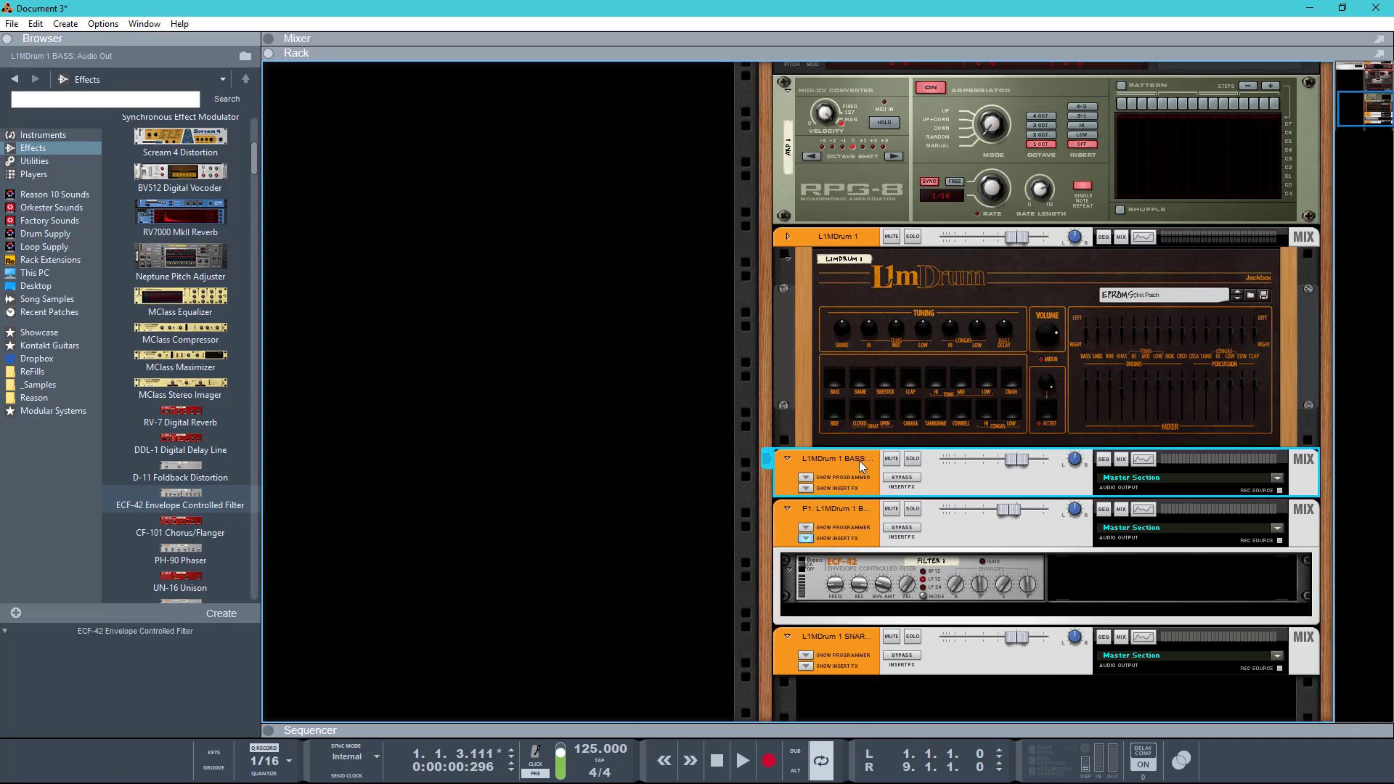
pyautogui.keyDown('shift'); pyautogui.click(847, 513); pyautogui.keyUp('shift')
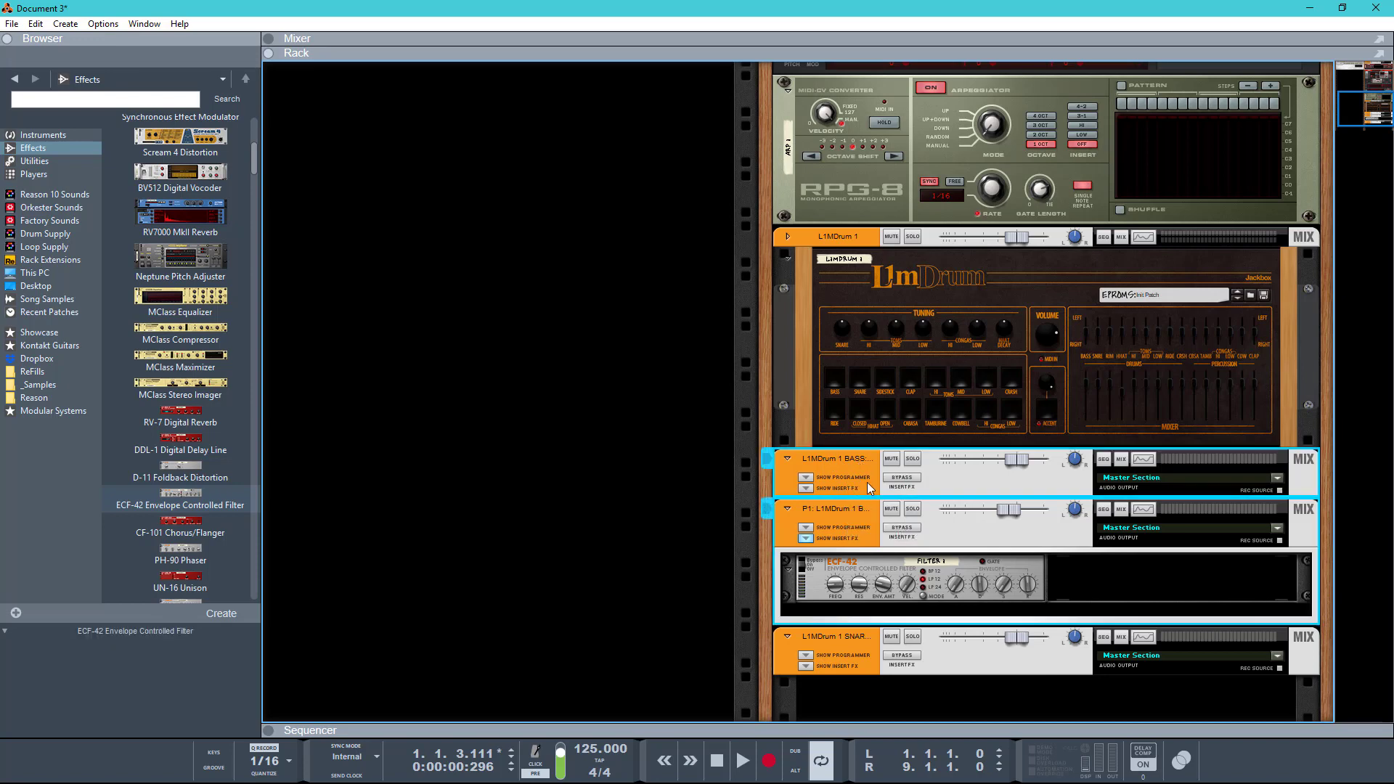
pyautogui.hotkey('ctrl', 'g')
pyautogui.scroll(-3, 744, 642)
pyautogui.click(913, 556)
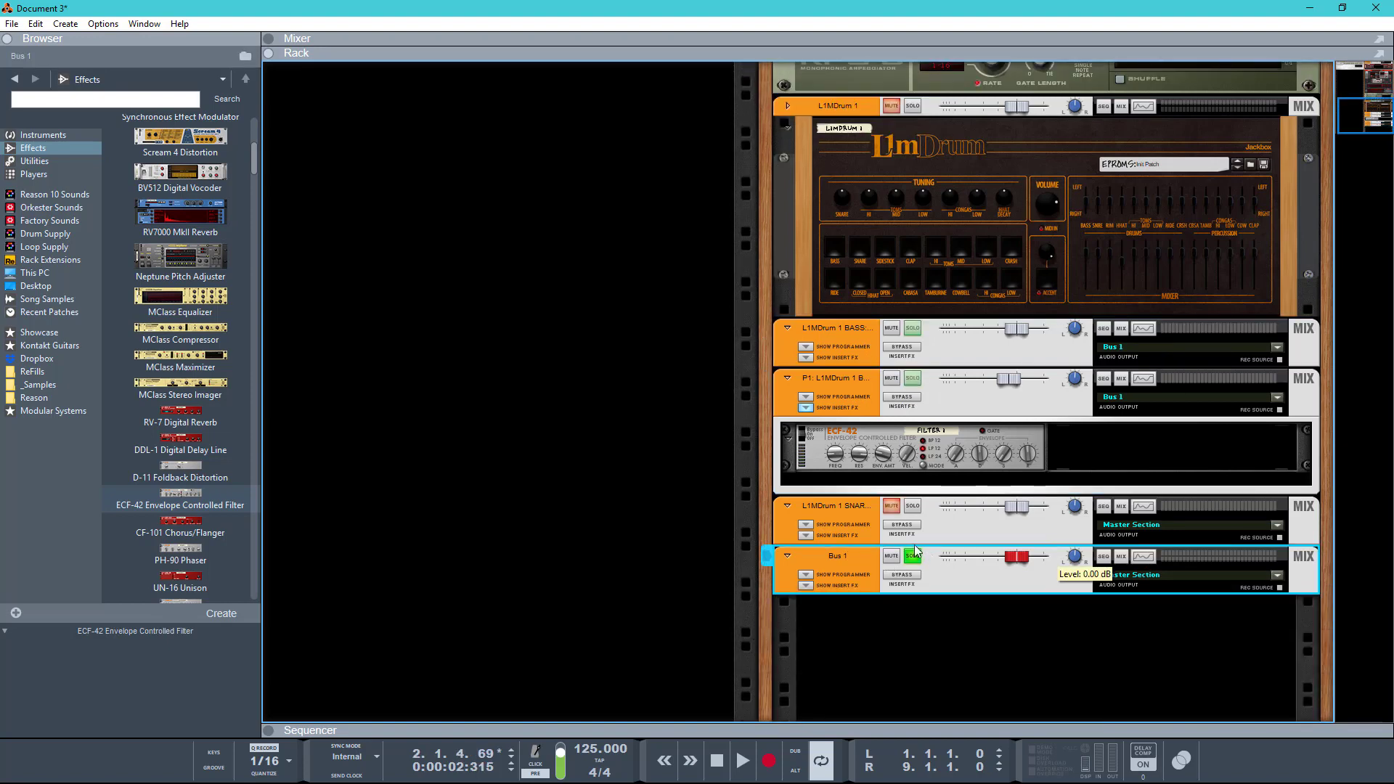
# Add an MClass Compressor and a Scream 4 Distortion to the bus's insert effects and play the loop
pyautogui.moveTo(154, 335); pyautogui.dragTo(955, 647)
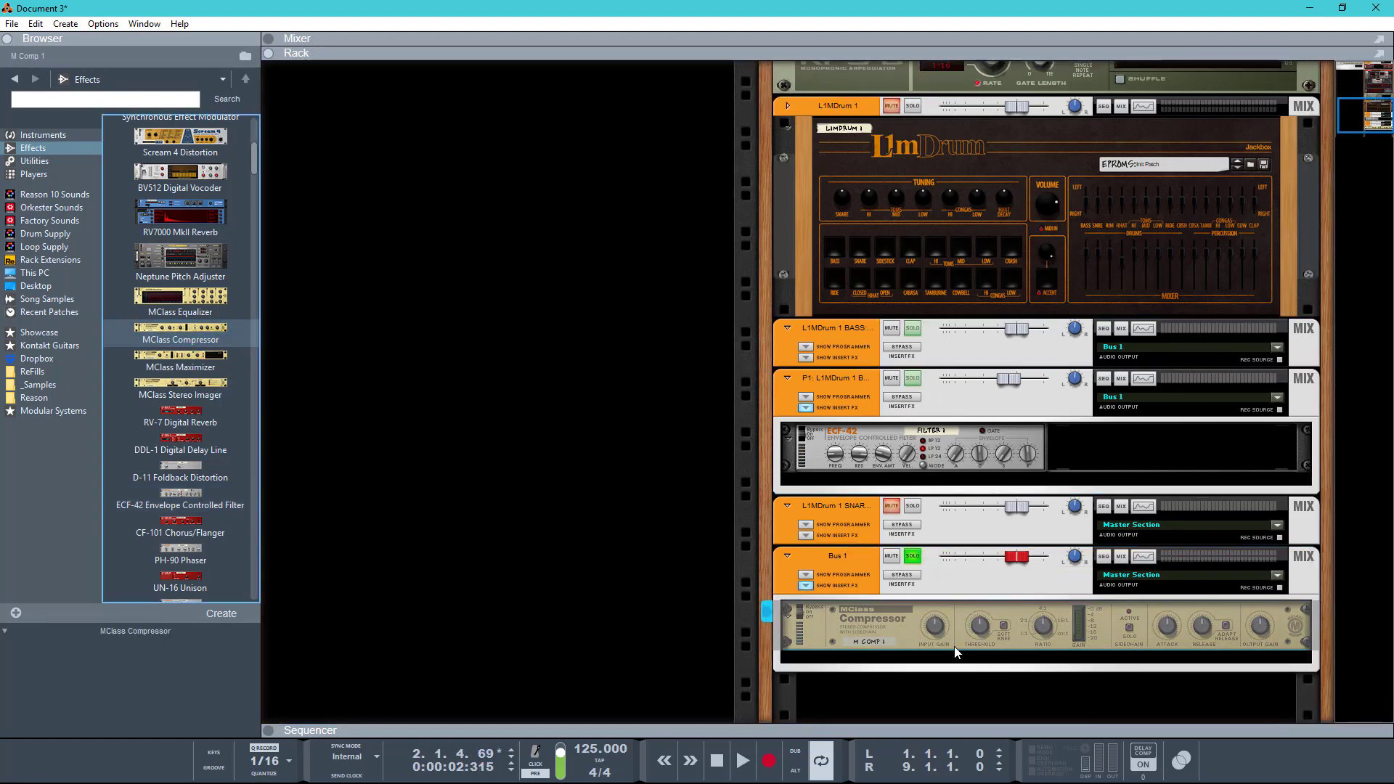
pyautogui.press('space')
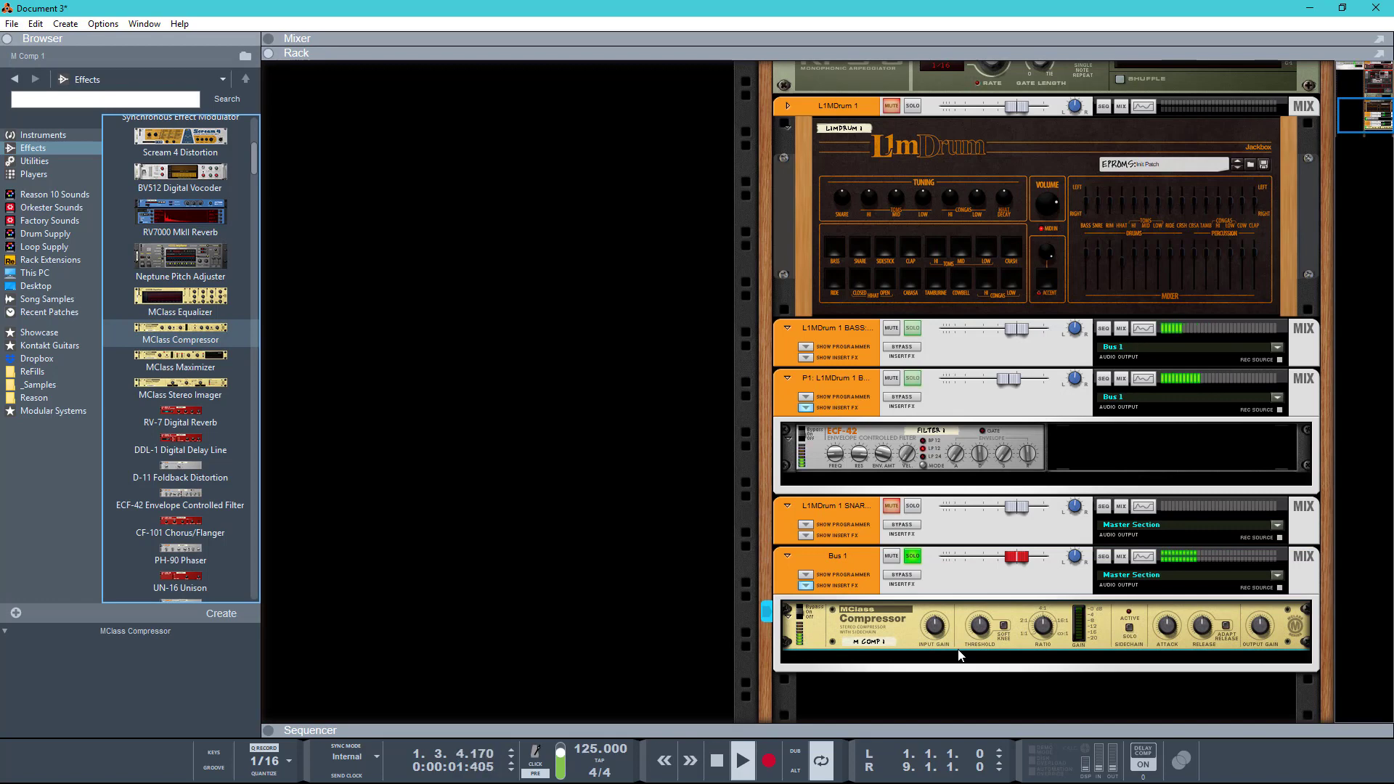
pyautogui.moveTo(180, 140); pyautogui.dragTo(932, 661)
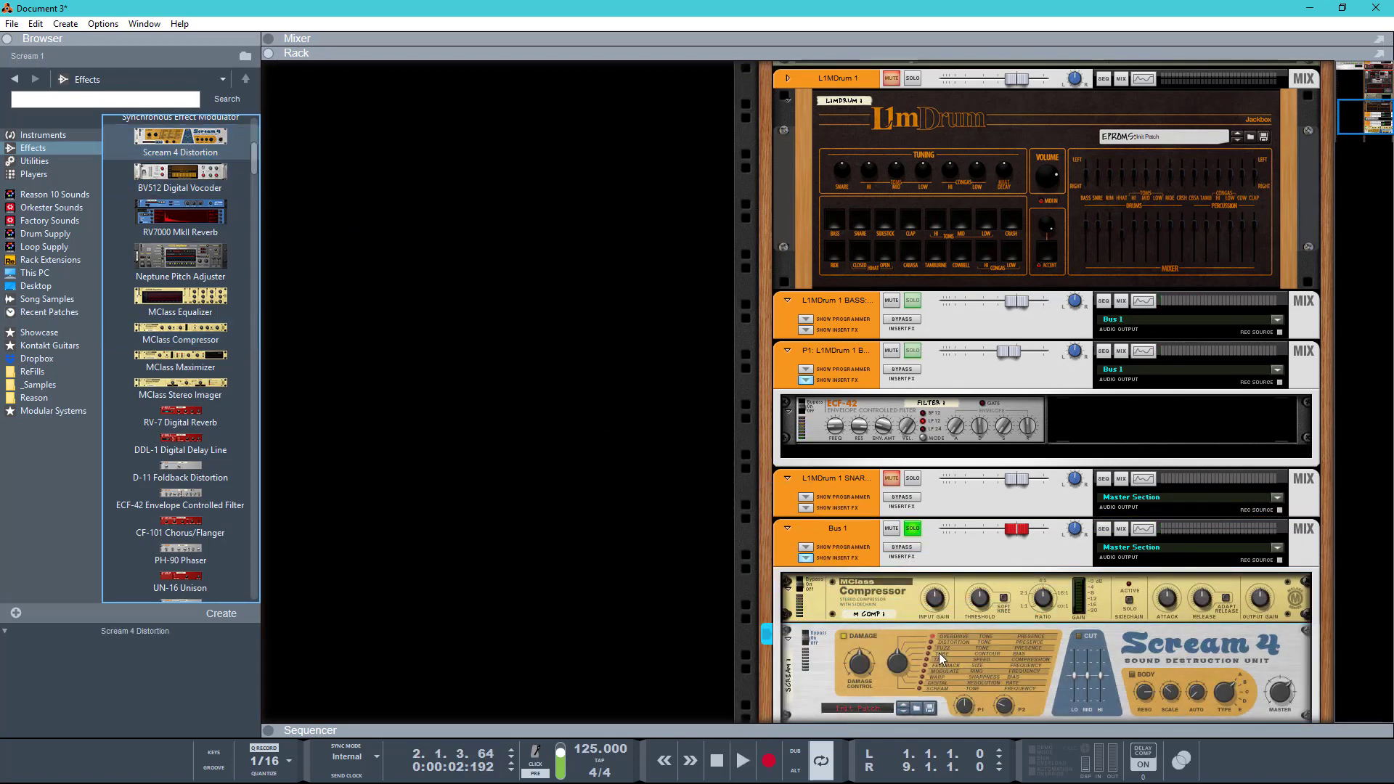
pyautogui.press('space')
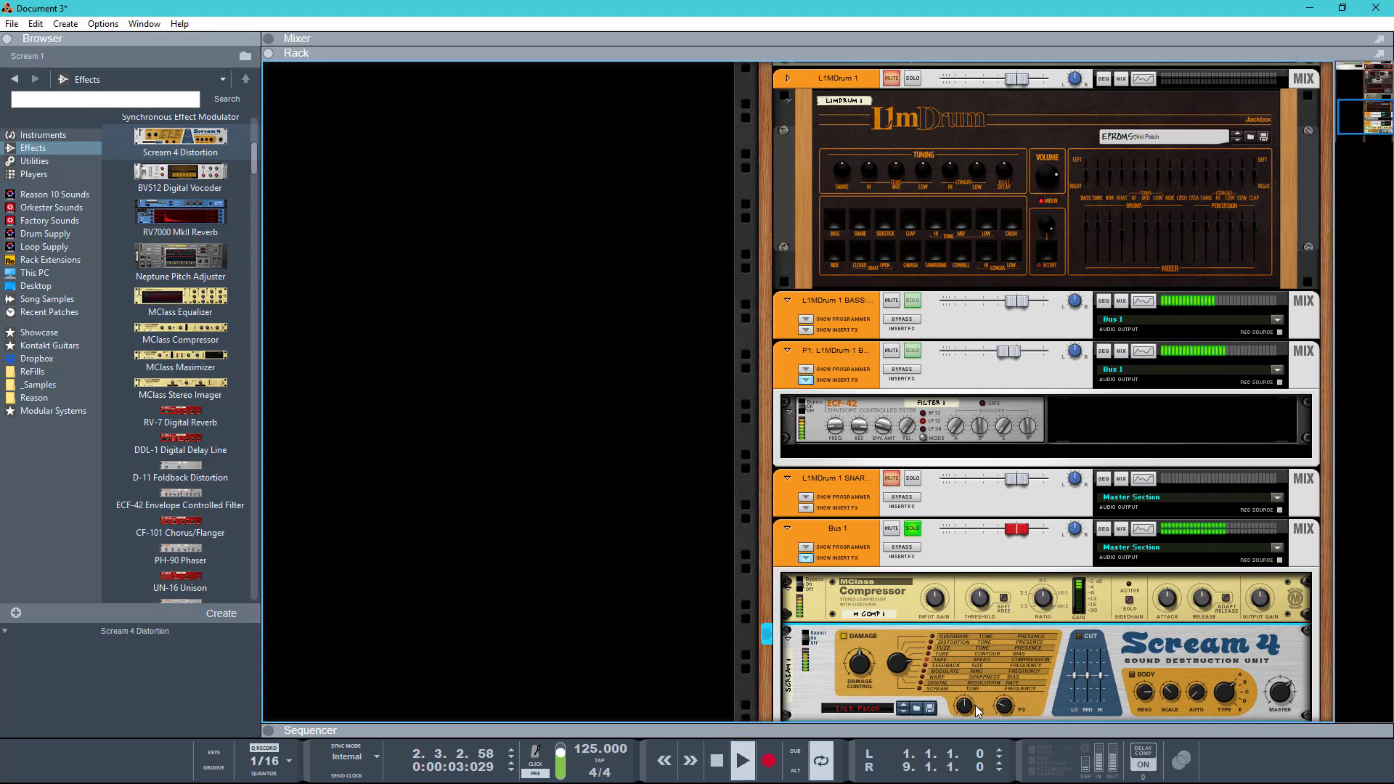
# Unsolo the bus and lower its level to -1.05 dB while the loop plays
pyautogui.click(862, 446)
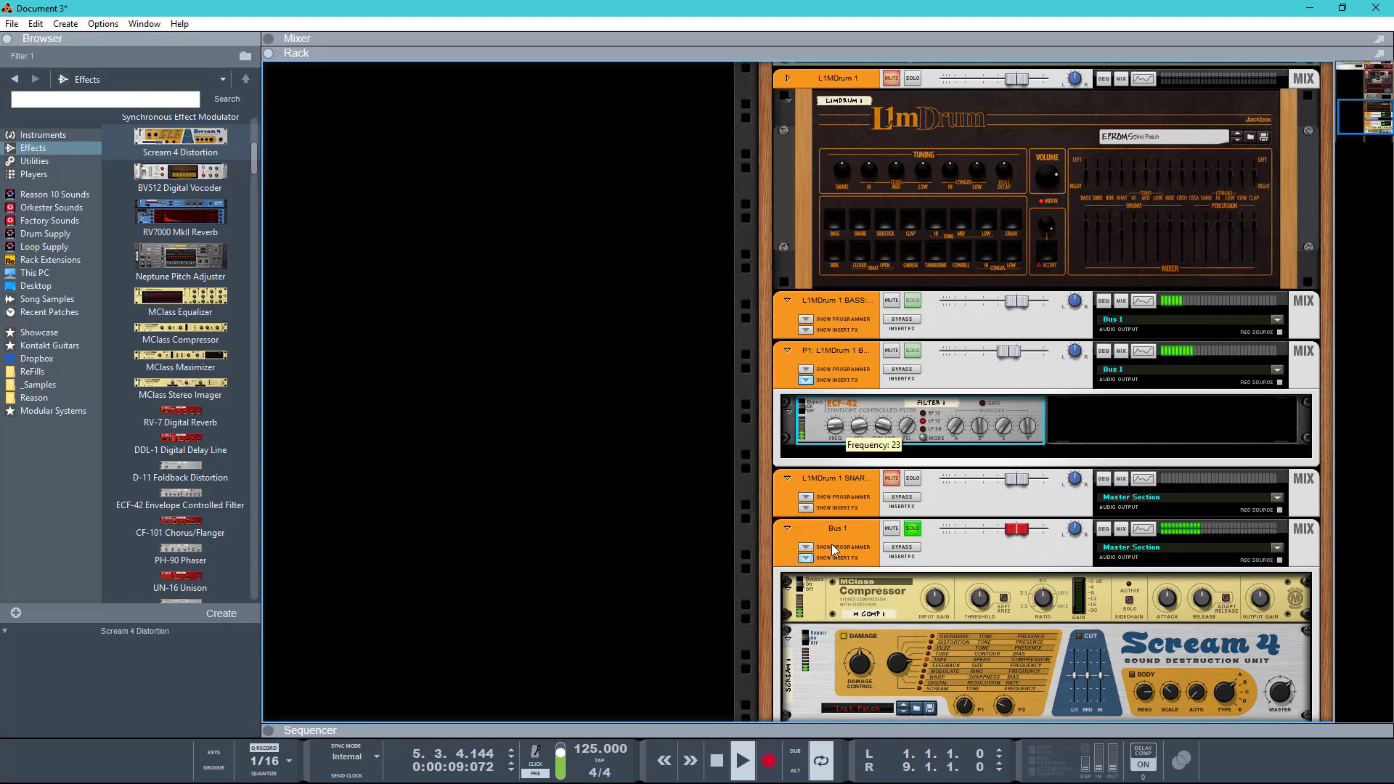
pyautogui.click(965, 708)
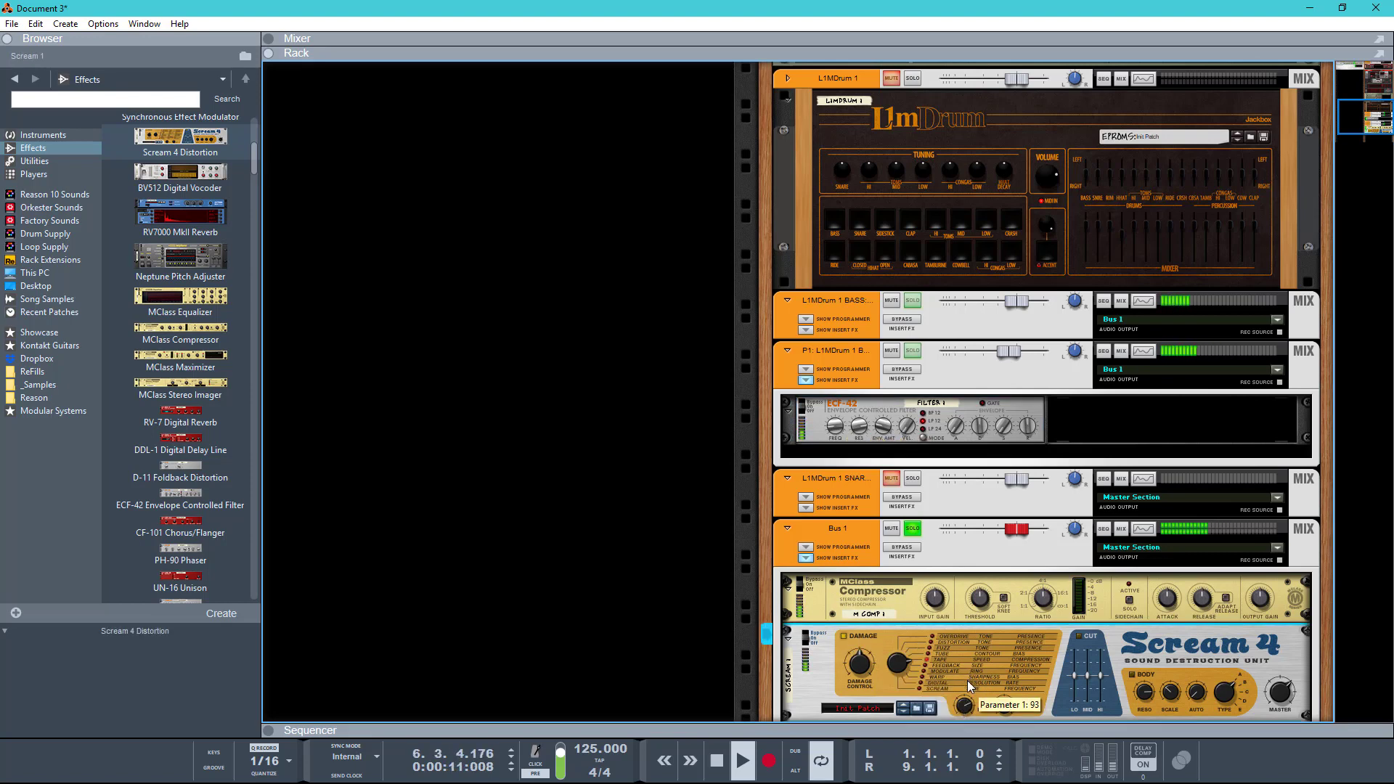
pyautogui.click(913, 528)
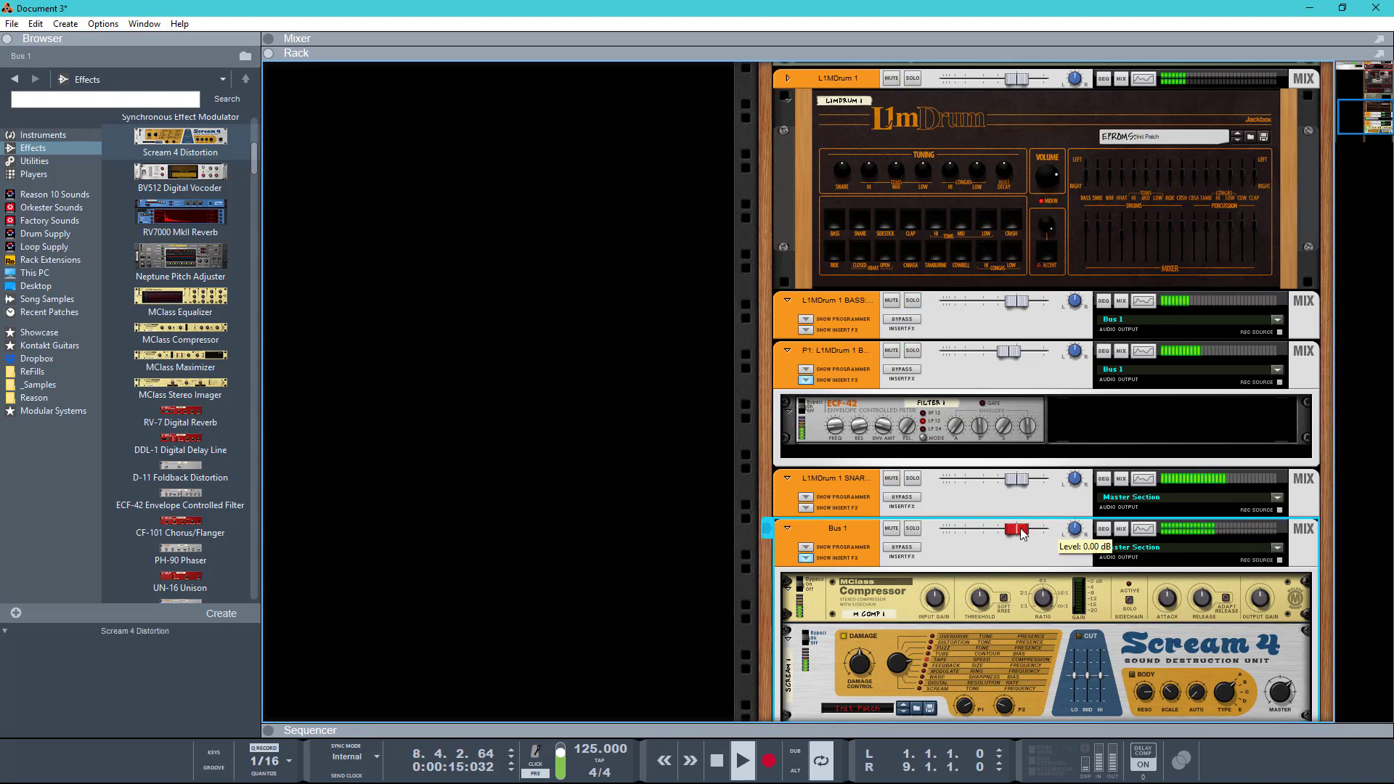
pyautogui.moveTo(1016, 529); pyautogui.dragTo(1016, 529)
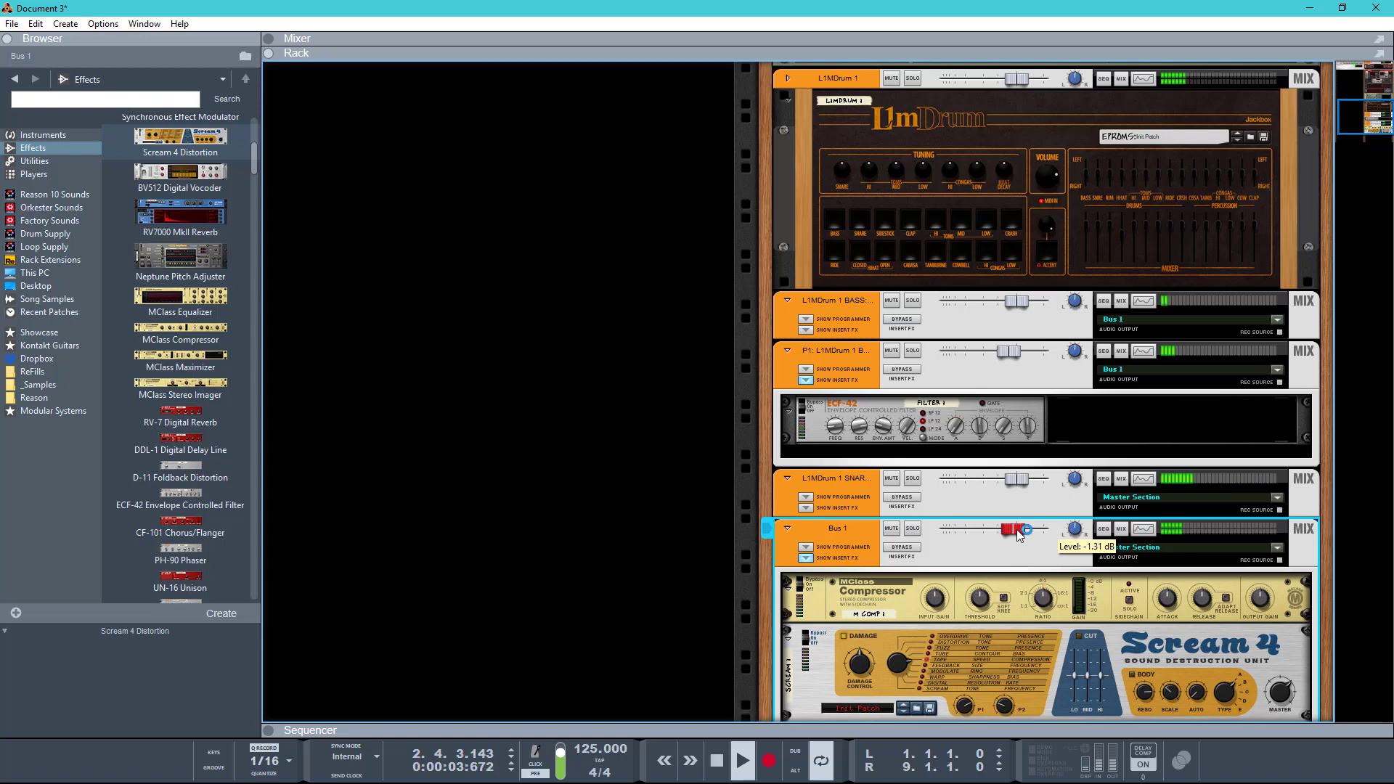
pyautogui.moveTo(1020, 529); pyautogui.dragTo(1018, 530)
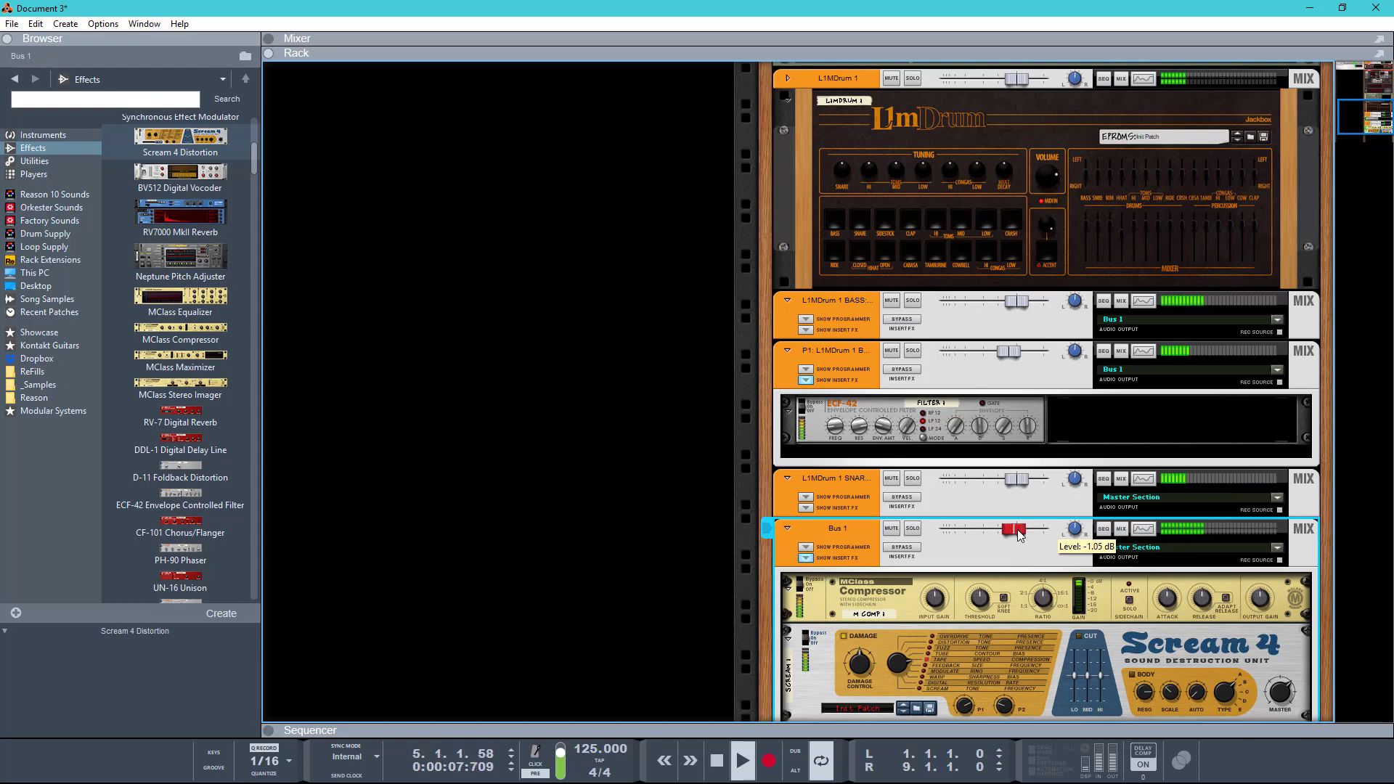
# Audition the ECF-42's frequency on the parallel bass channel over the loop, then clear the device selection and stop playback
pyautogui.scroll(-3, 1005, 636)
pyautogui.click(1007, 621)
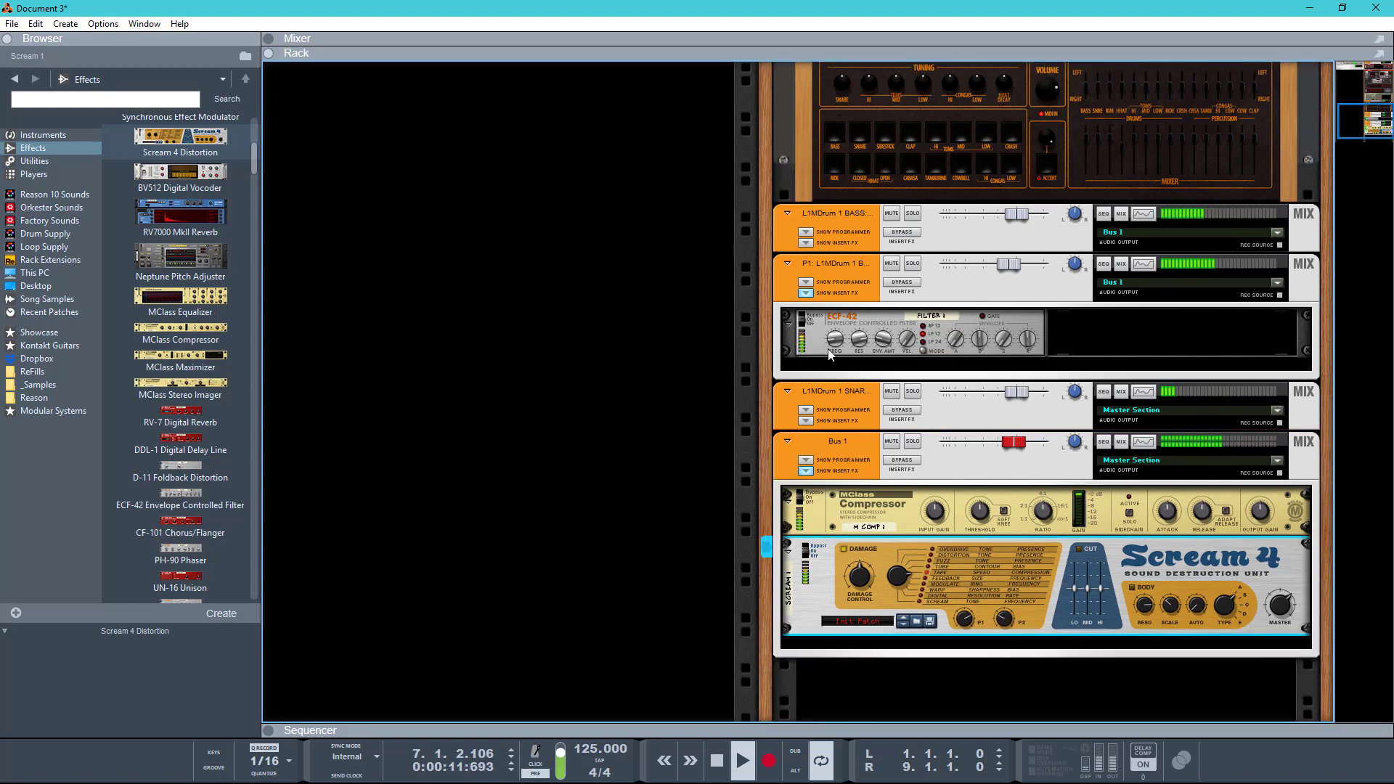
pyautogui.keyDown('shift'); pyautogui.click(840, 329); pyautogui.keyUp('shift')
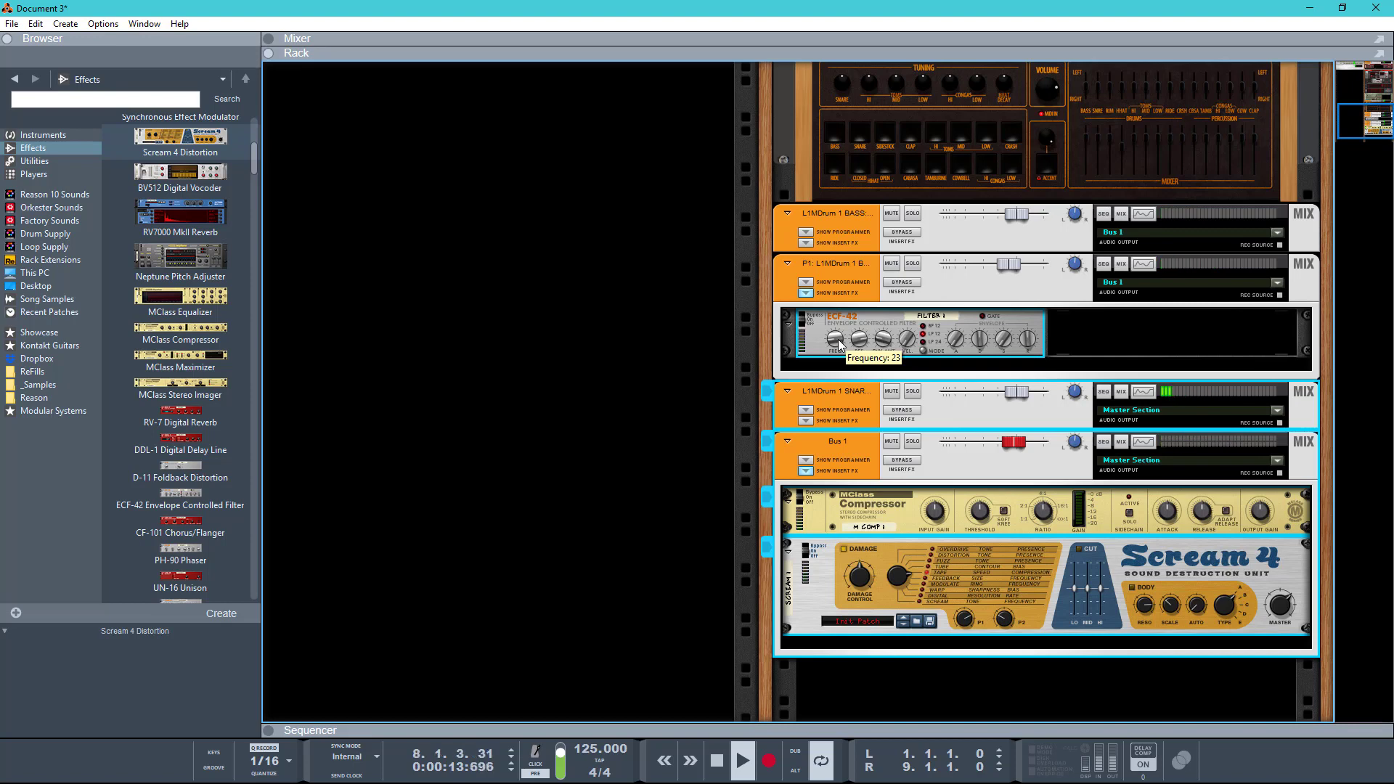
pyautogui.moveTo(841, 329); pyautogui.dragTo(843, 345)
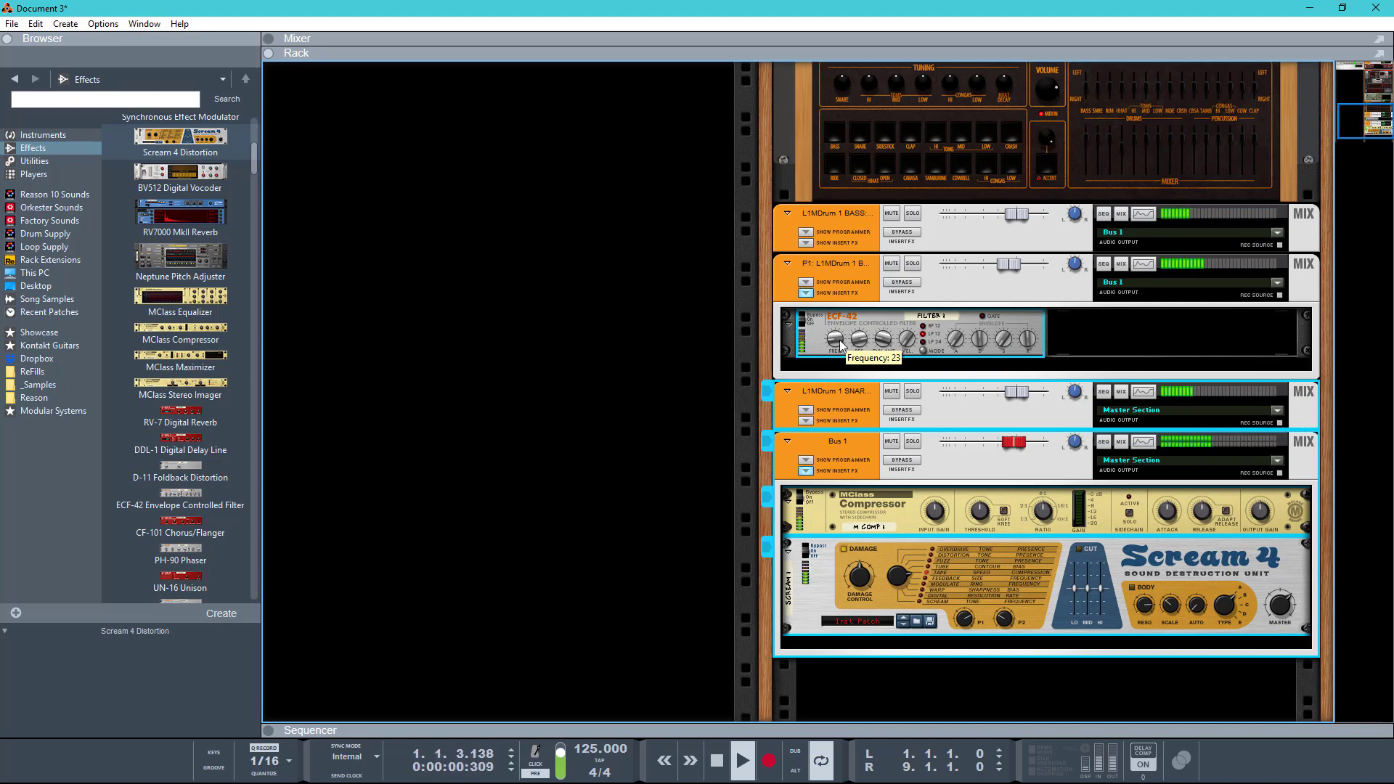
pyautogui.click(674, 404)
pyautogui.press('space')
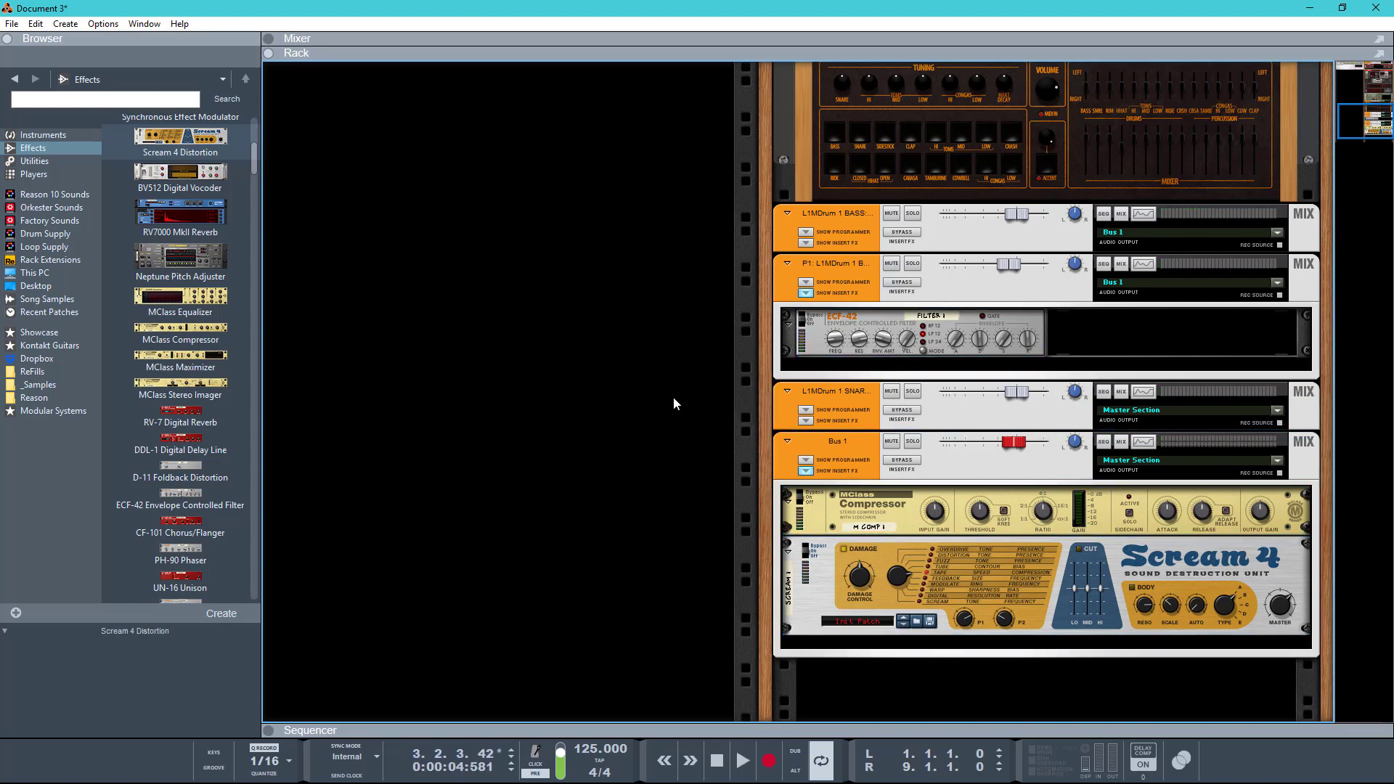
# Fold all devices in the rack column and rename Bus 1 as "Kick GRP"
pyautogui.keyDown('alt'); pyautogui.click(787, 390); pyautogui.keyUp('alt')
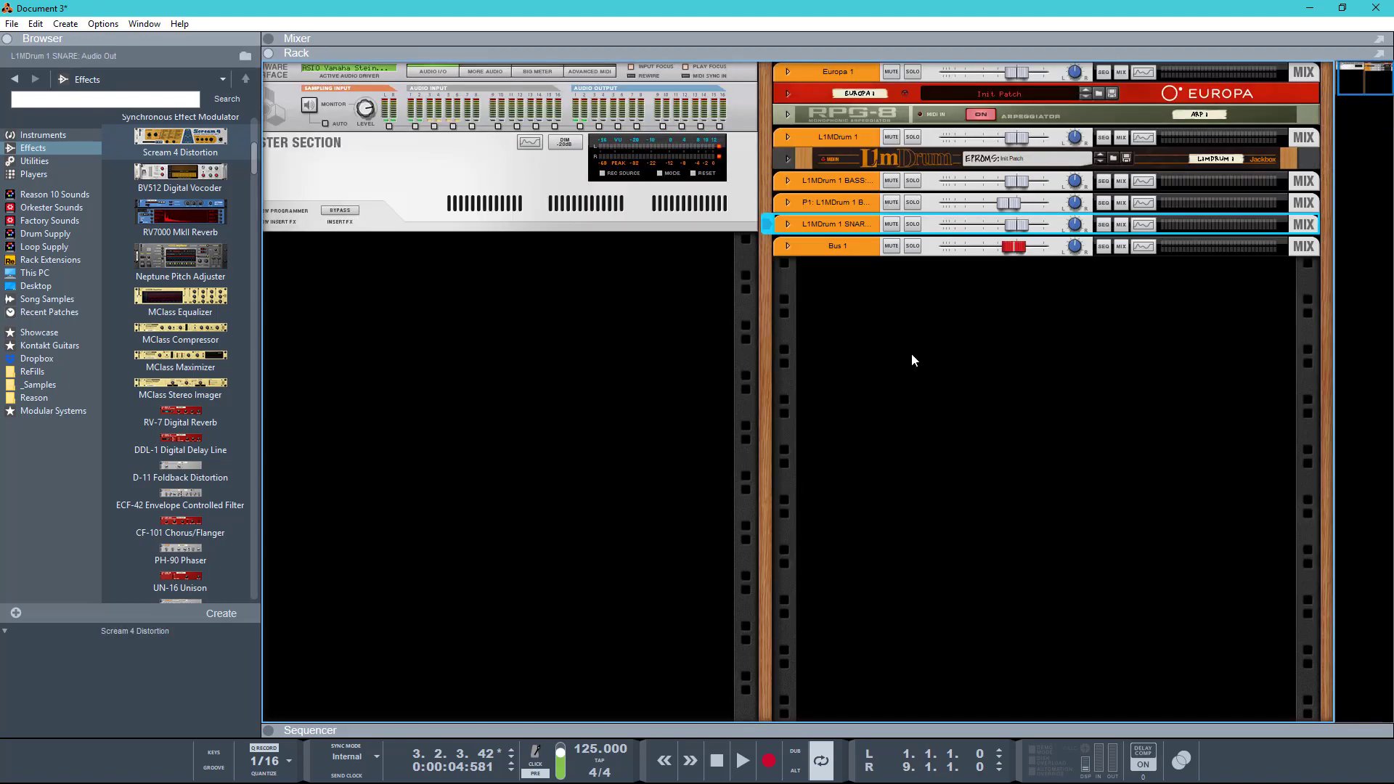
pyautogui.doubleClick(836, 250)
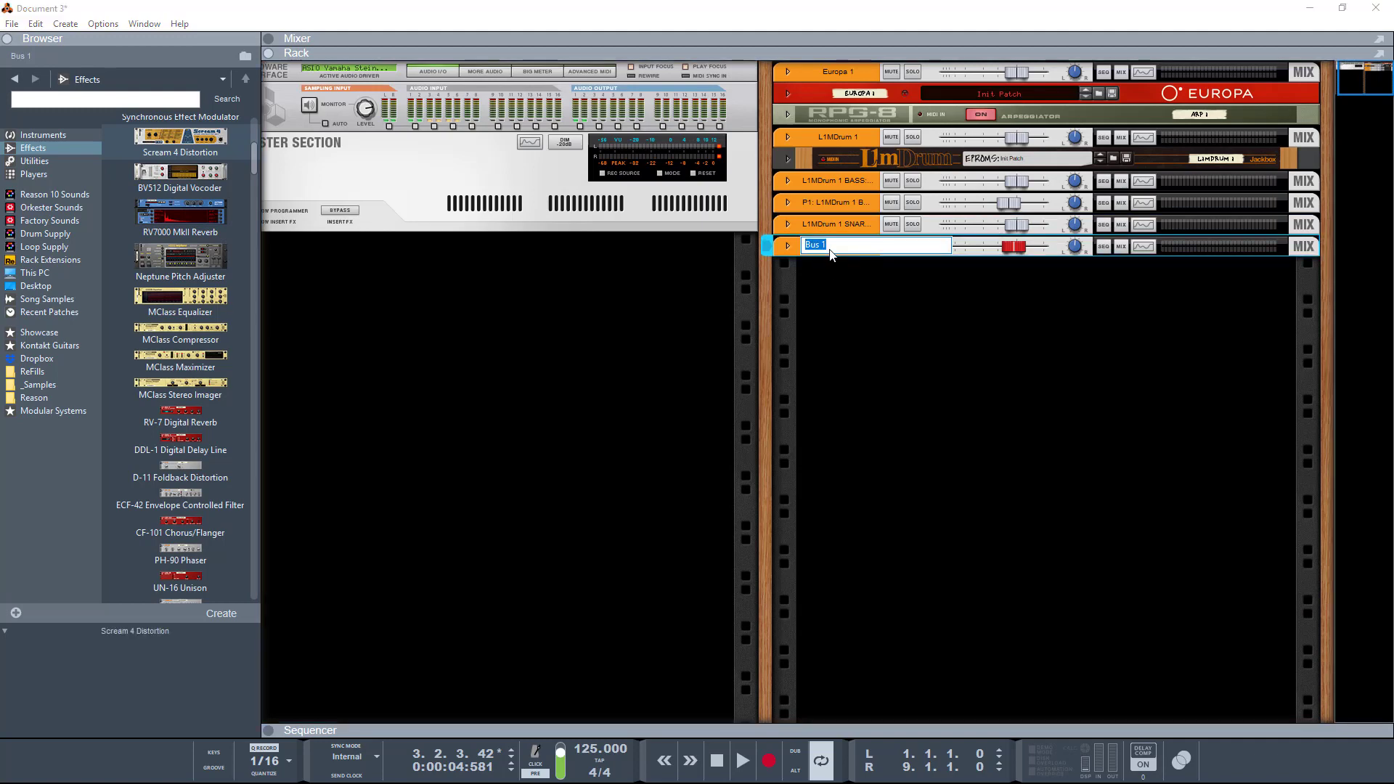
pyautogui.write('Kick GRP')
# Rename the L1MDrum snare output channel as "Snare" and the bass output channel as "Kick"
pyautogui.doubleClick(824, 223)
pyautogui.write('Snare')
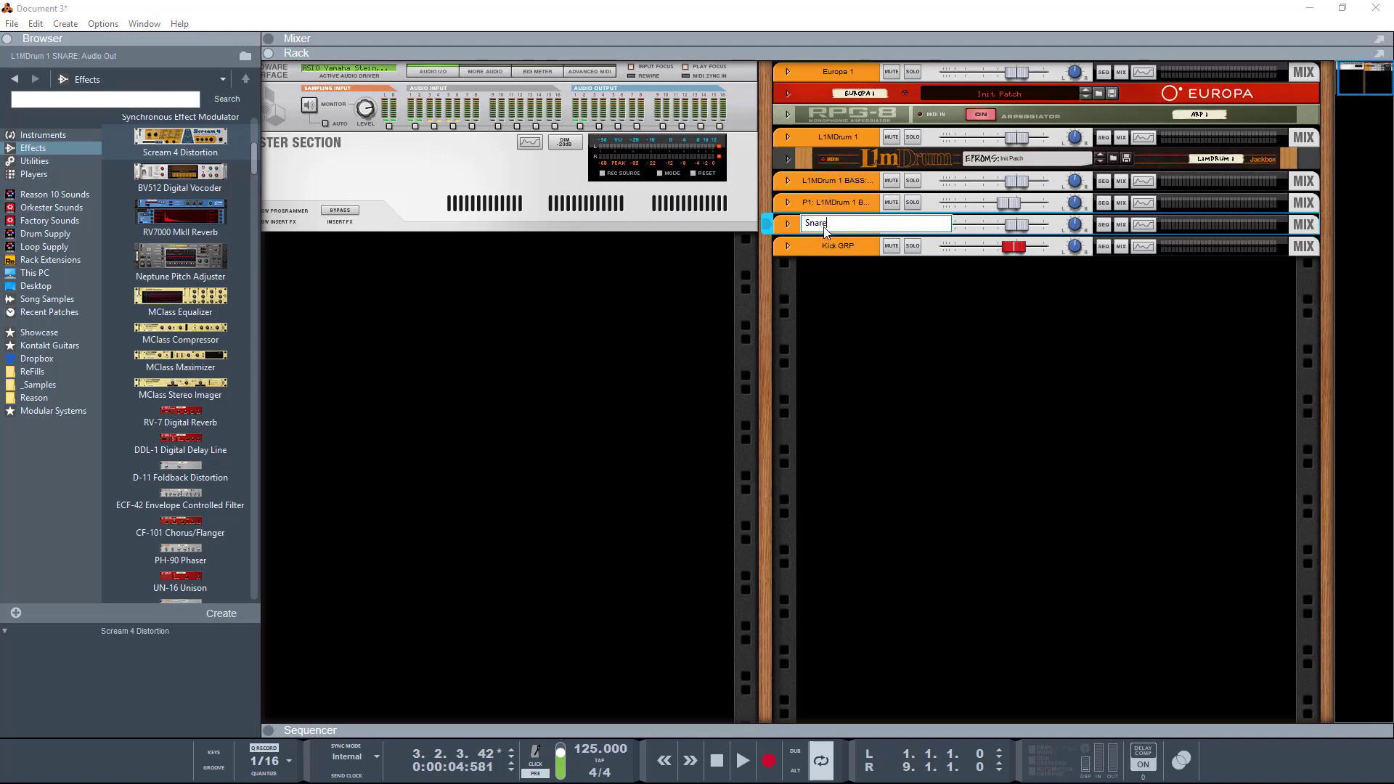
pyautogui.press('Return')
pyautogui.doubleClick(835, 181)
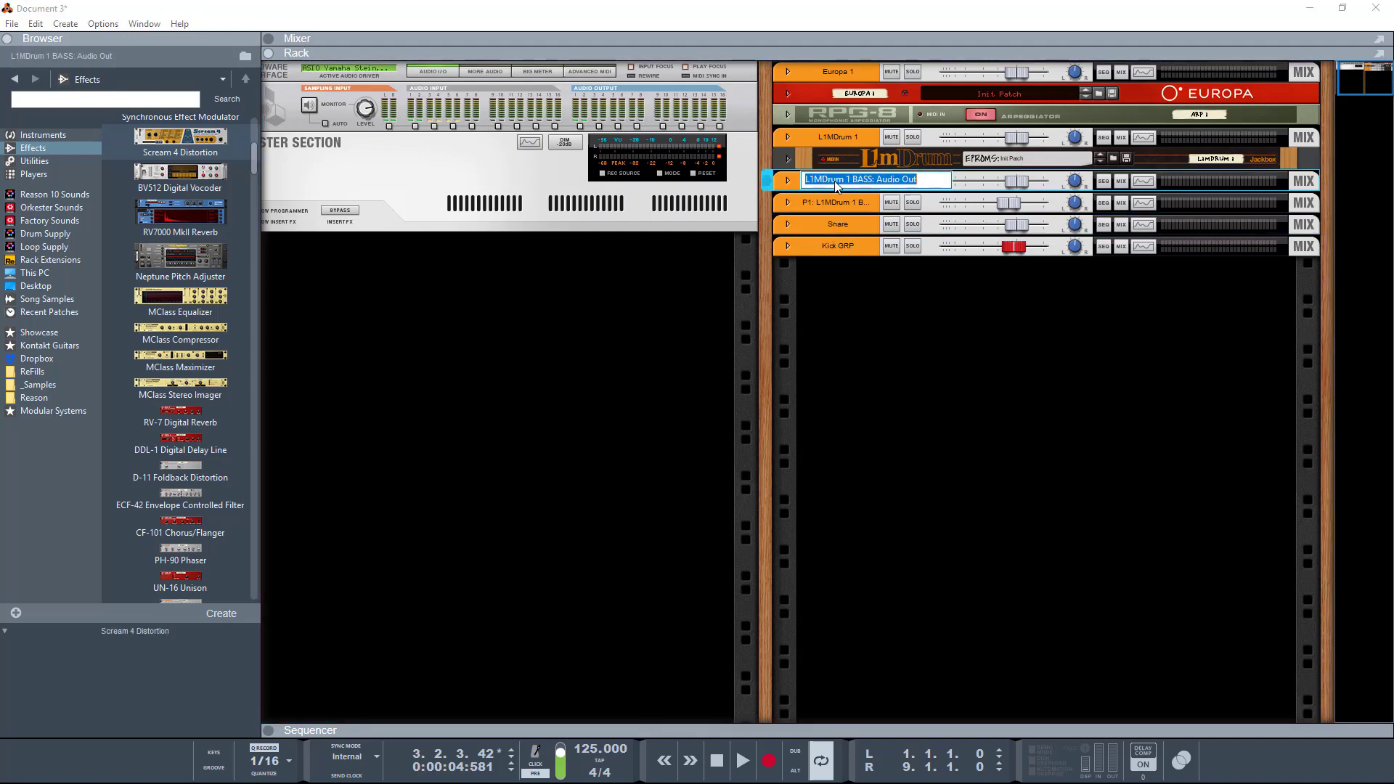
pyautogui.write('Kick')
pyautogui.press('Return')
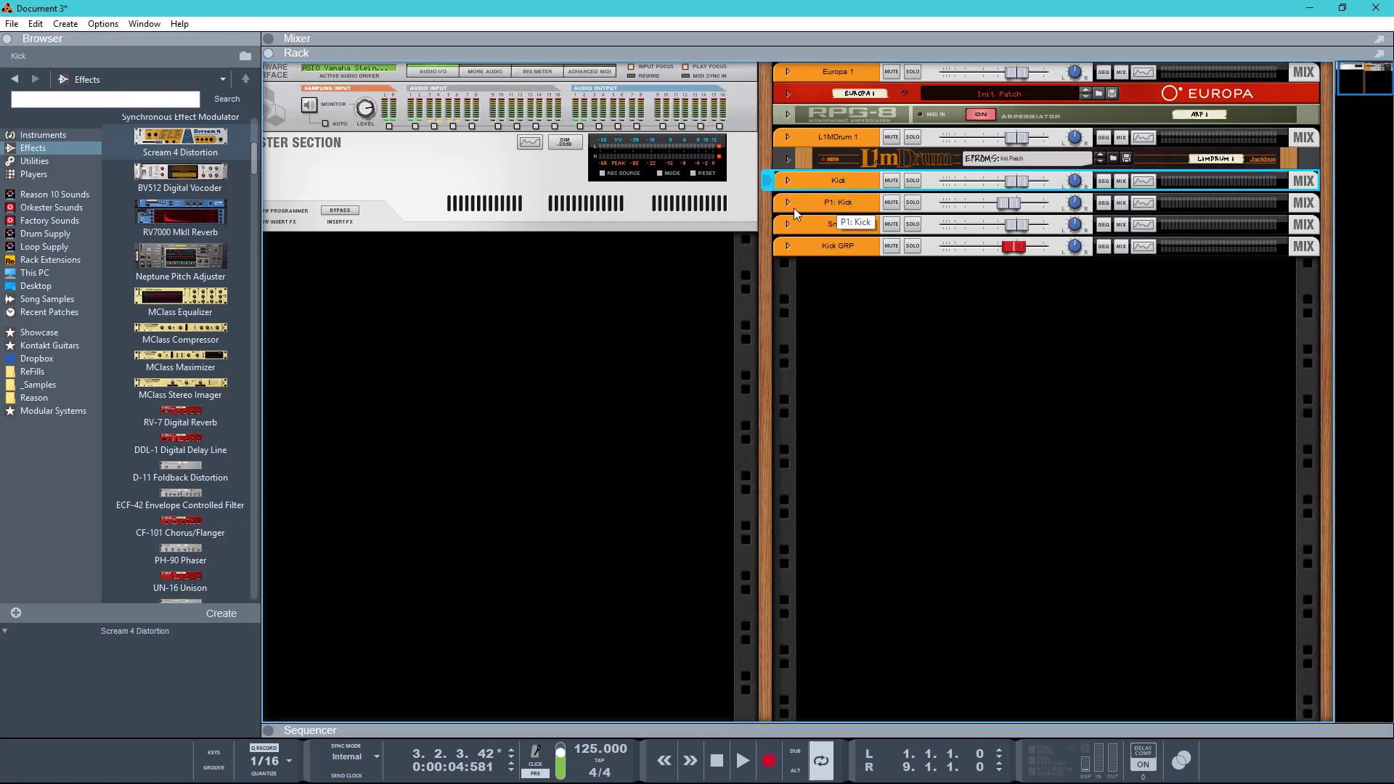
# Rename the L1MDrum device and its linked mix channel as "Drums" by changing the device's name
pyautogui.doubleClick(1221, 160)
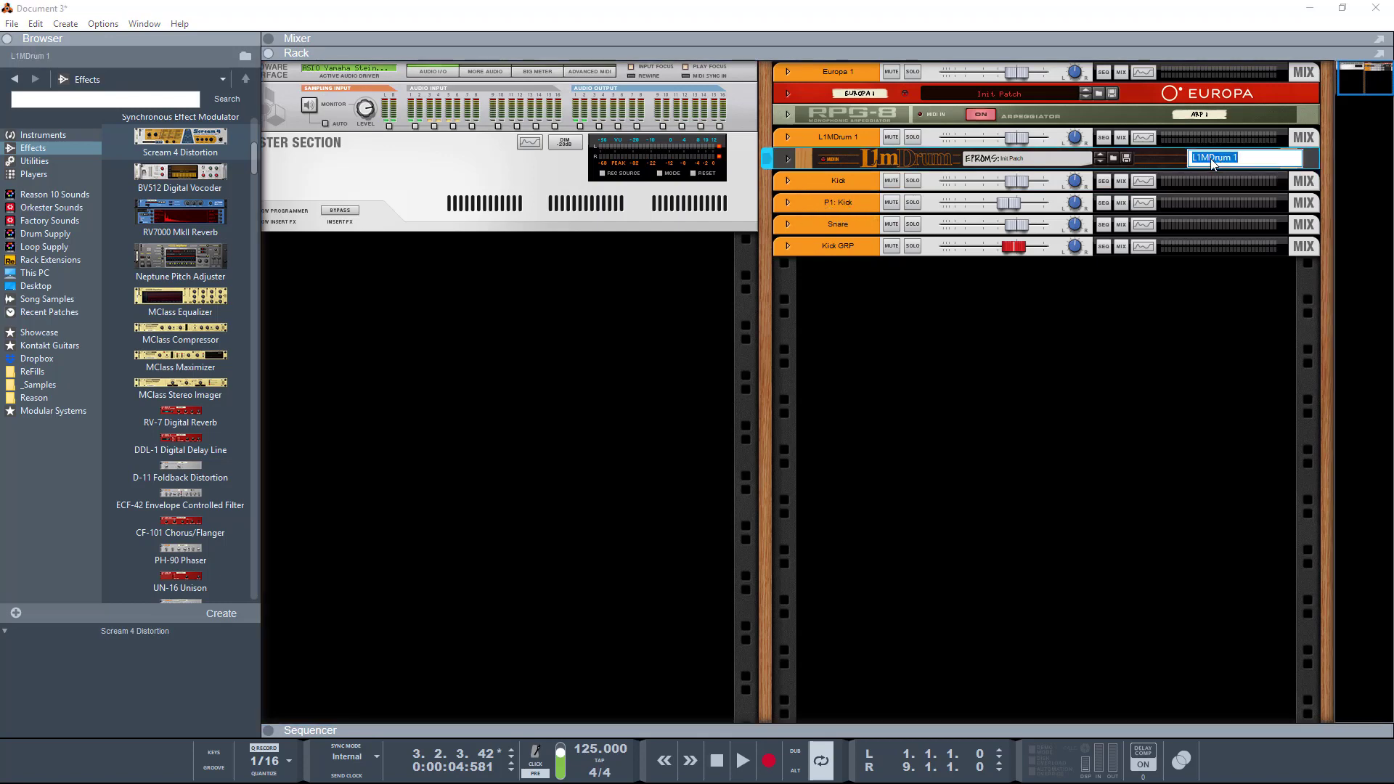
pyautogui.write('Drums')
pyautogui.press('Return')
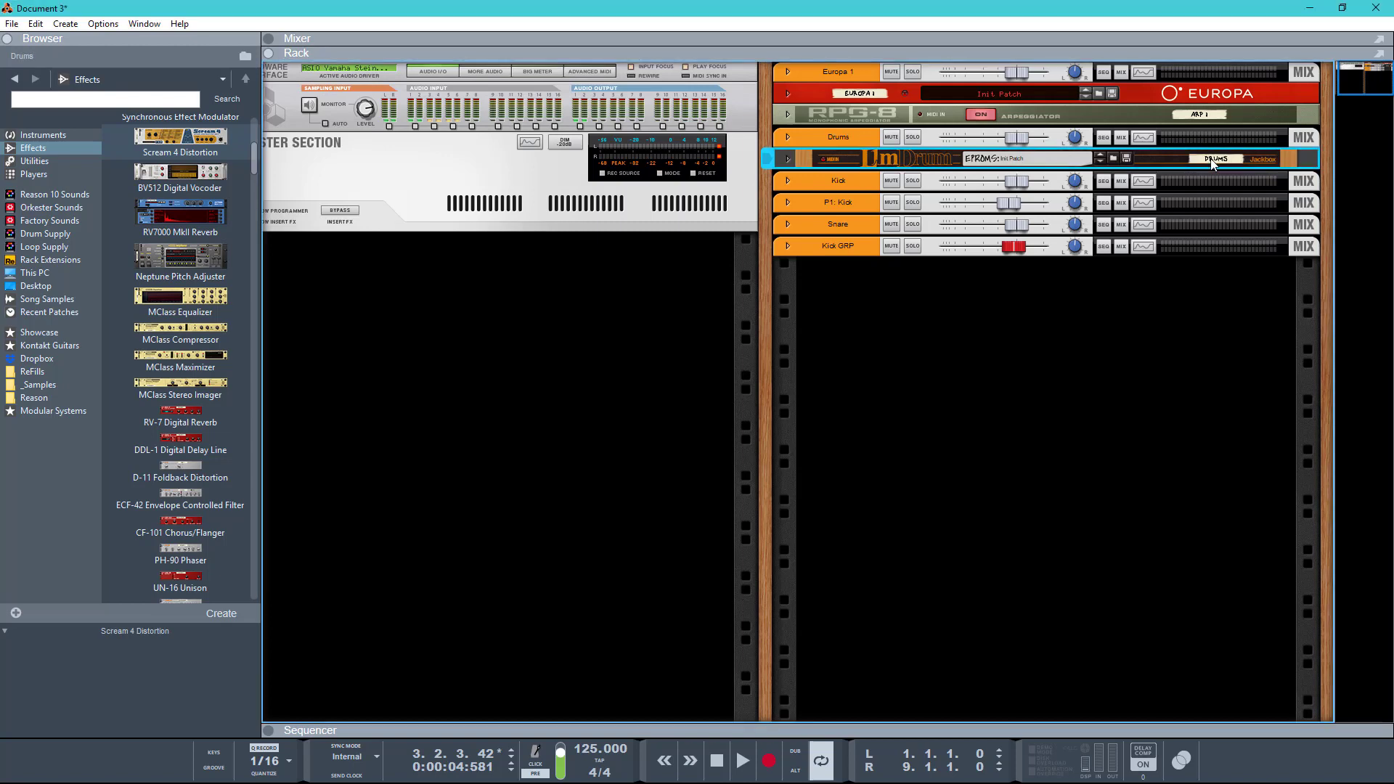
# Rename the drum mix channel as "Test" and the L1MDrum device as "Test 2" to try separate names
pyautogui.doubleClick(837, 138)
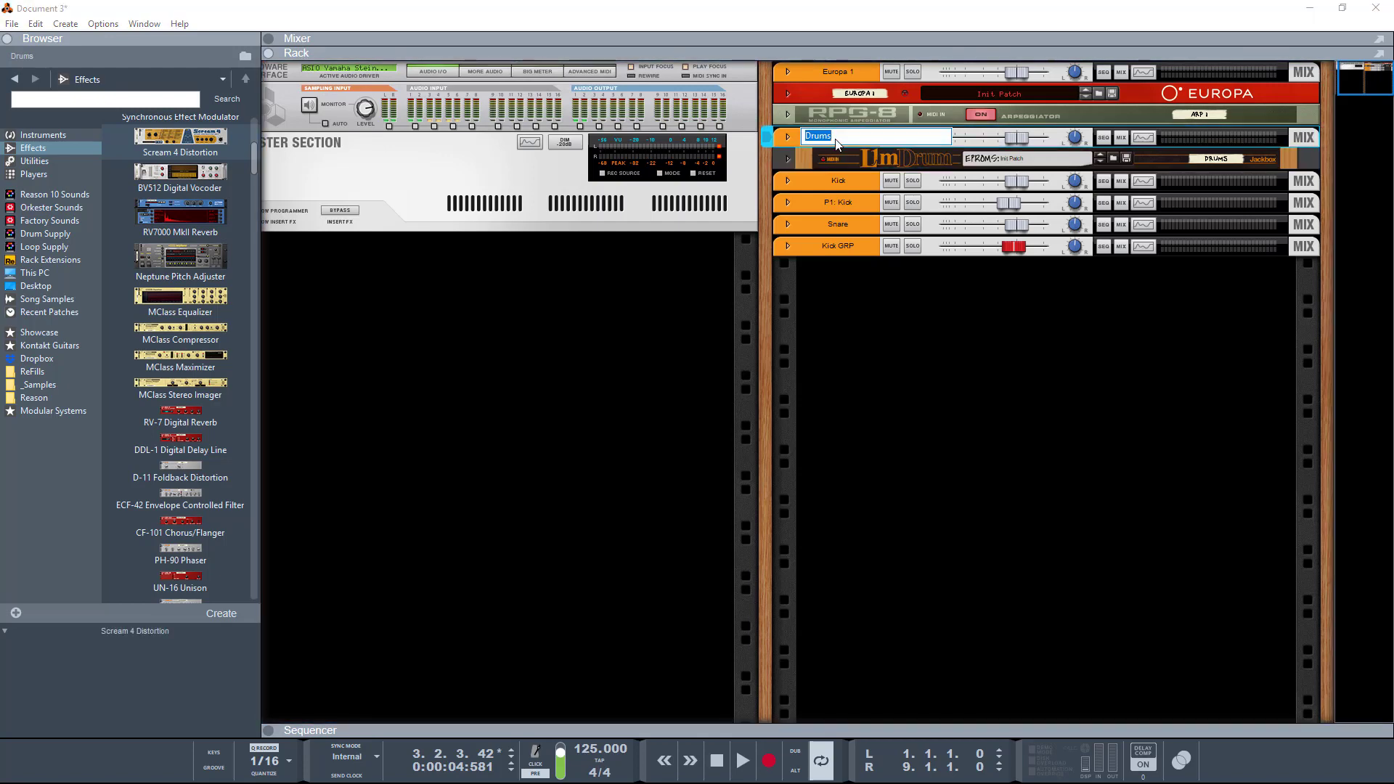
pyautogui.write('Test')
pyautogui.press('Return')
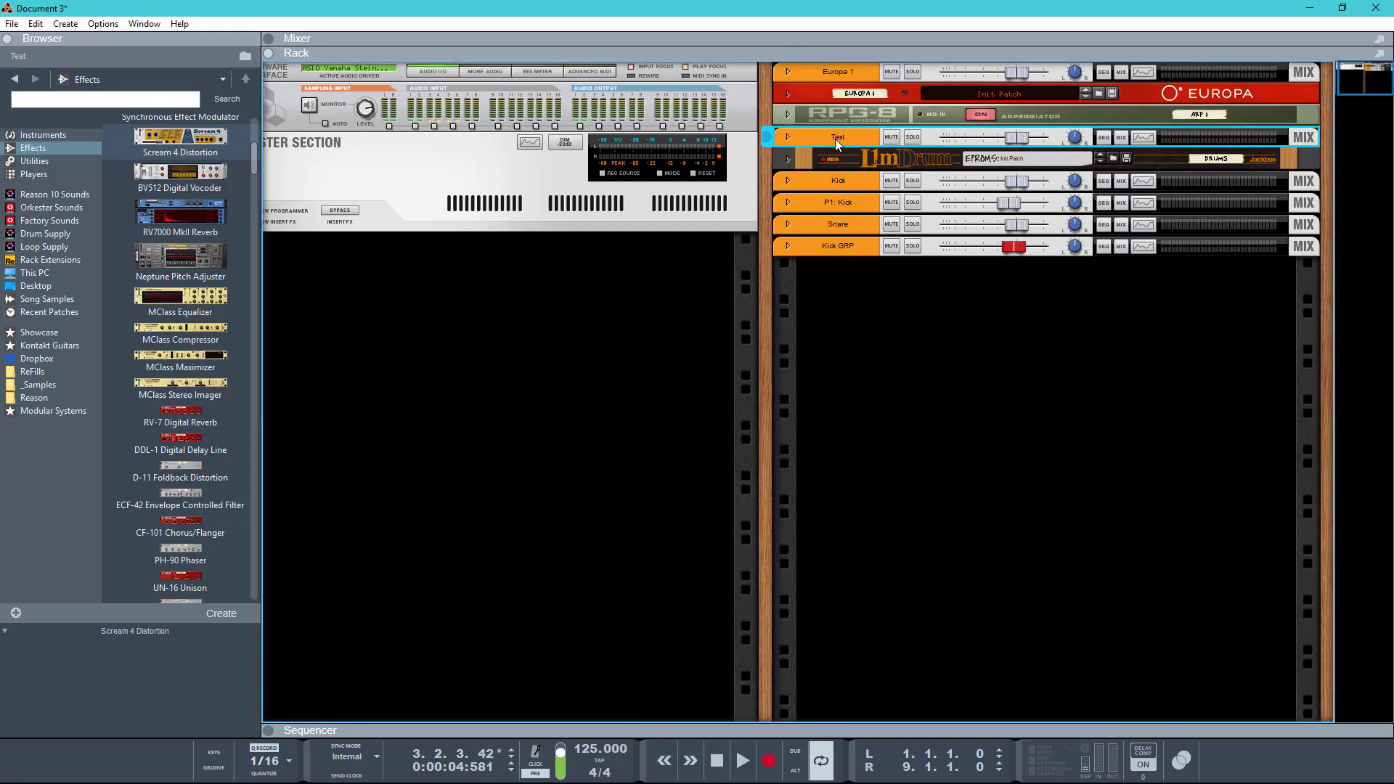
pyautogui.doubleClick(1204, 158)
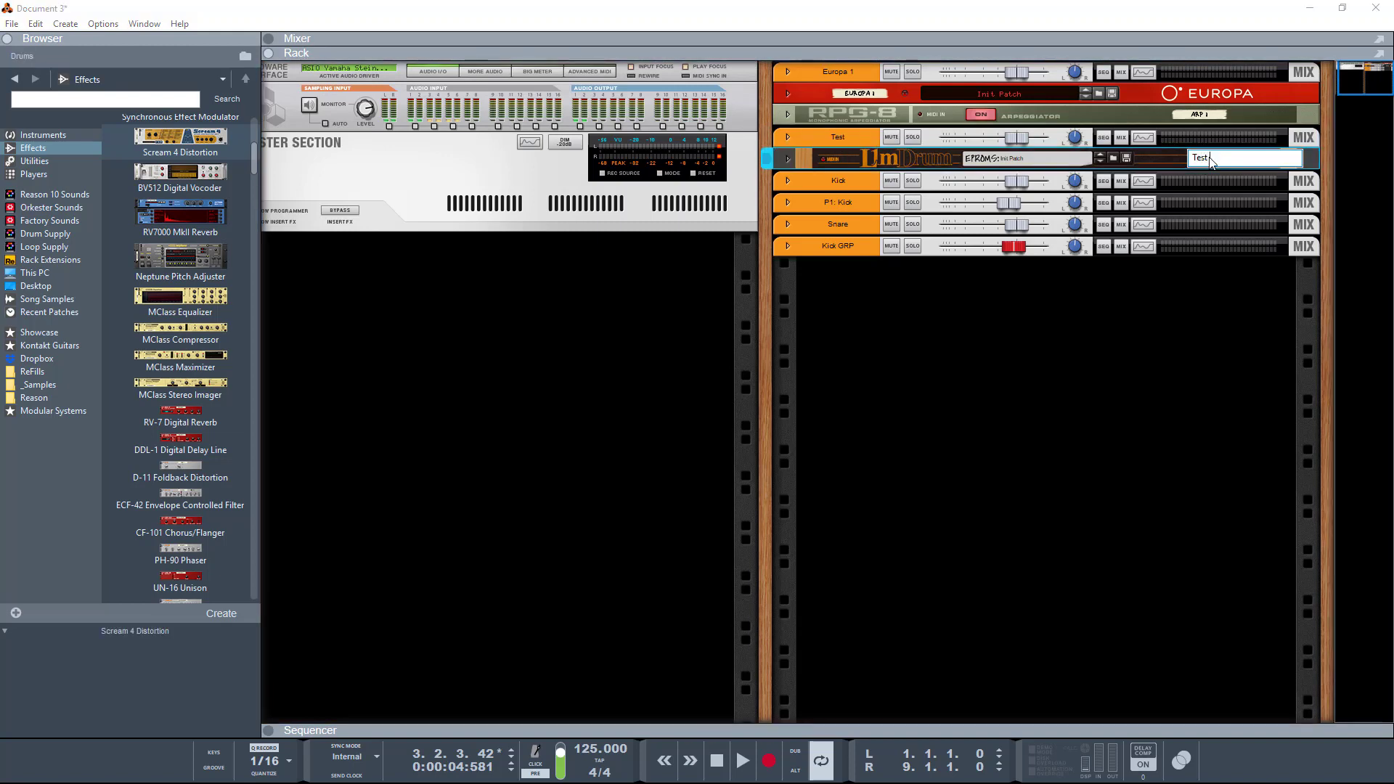
pyautogui.press('Return')
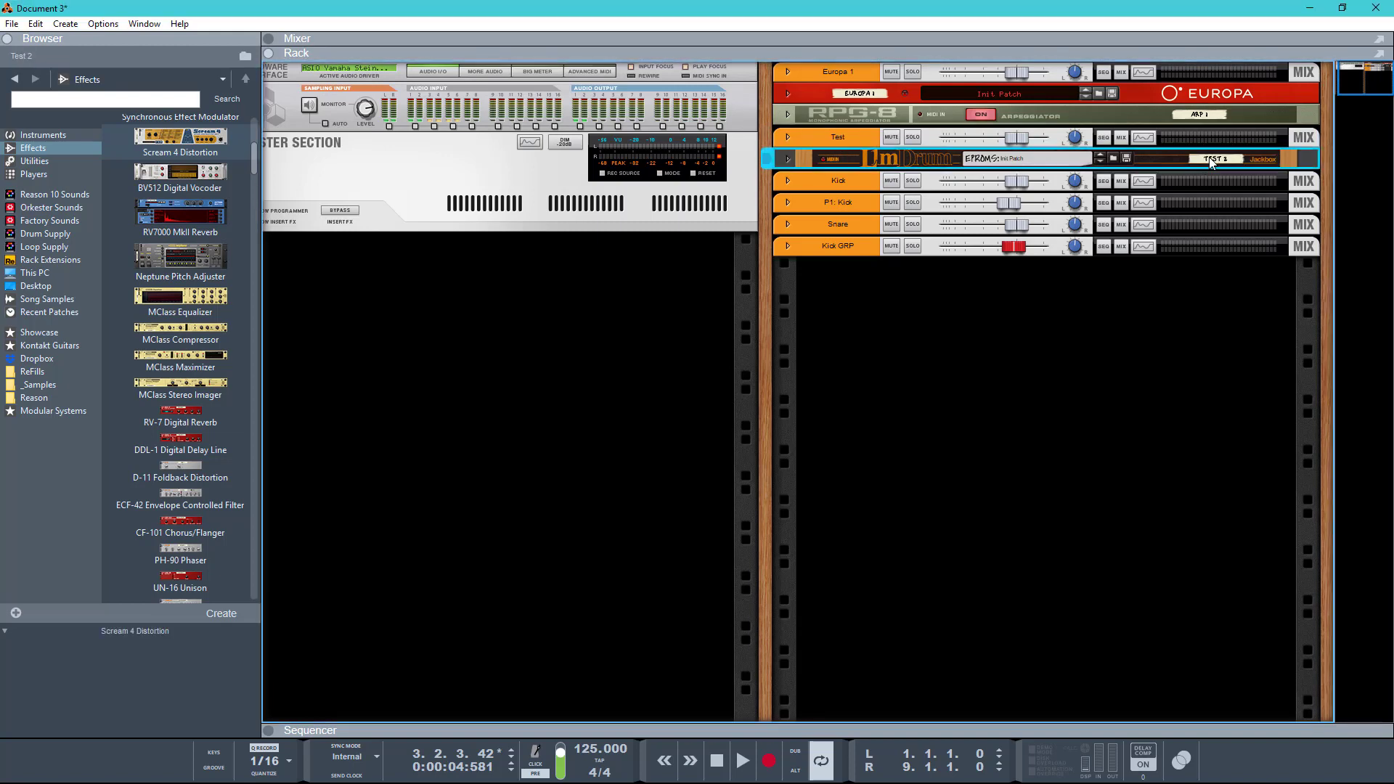
# Rename the drum mix channel as "Test 2" to match its device, then rename the L1MDrum device as "Drums"
pyautogui.doubleClick(832, 138)
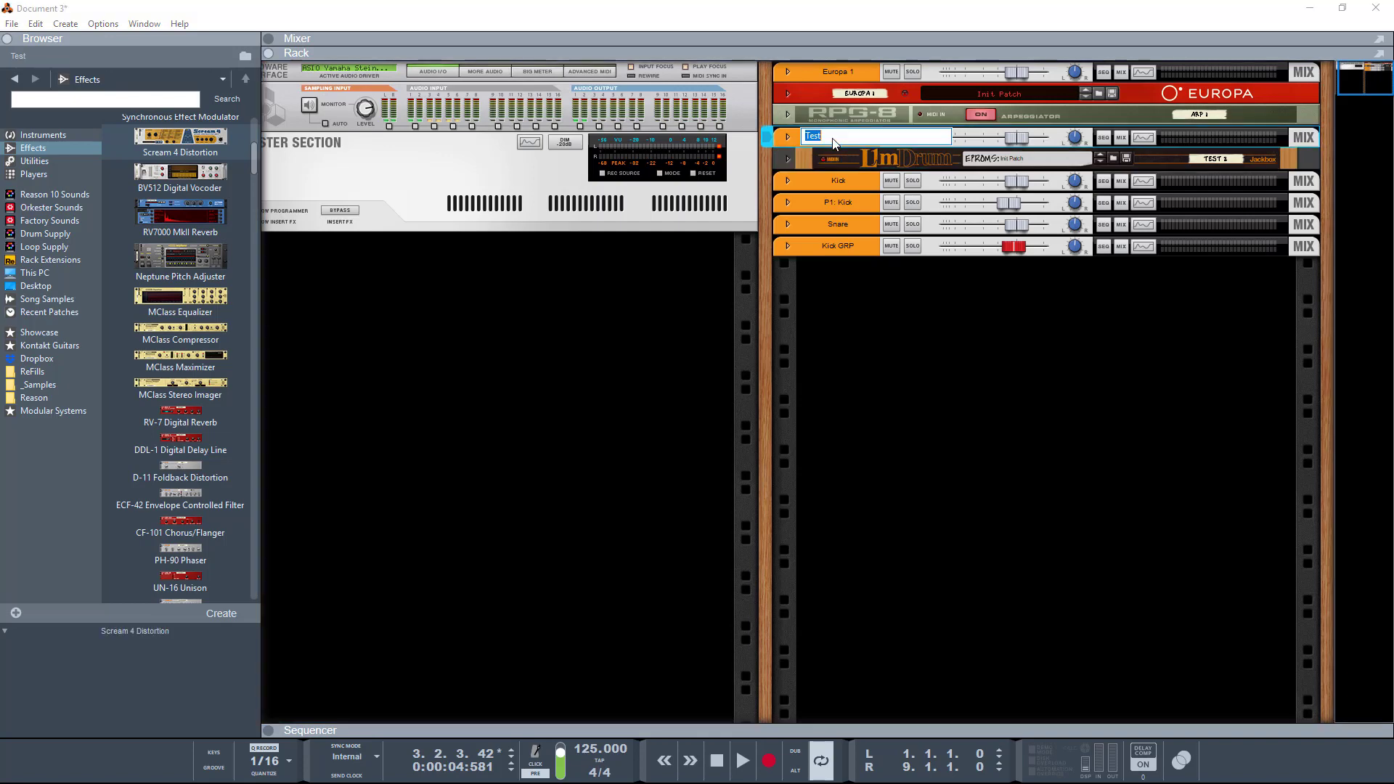
pyautogui.write('Test 2')
pyautogui.press('Return')
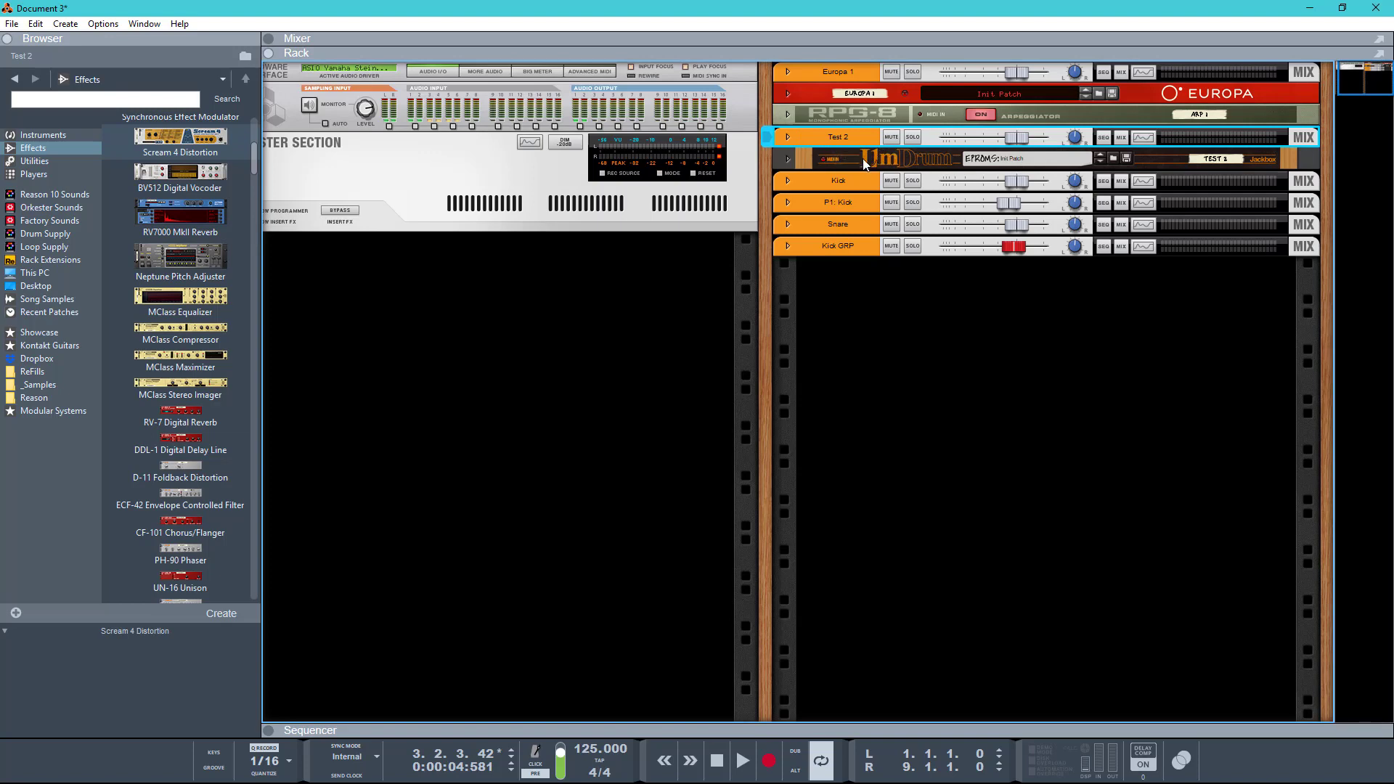
pyautogui.doubleClick(1209, 160)
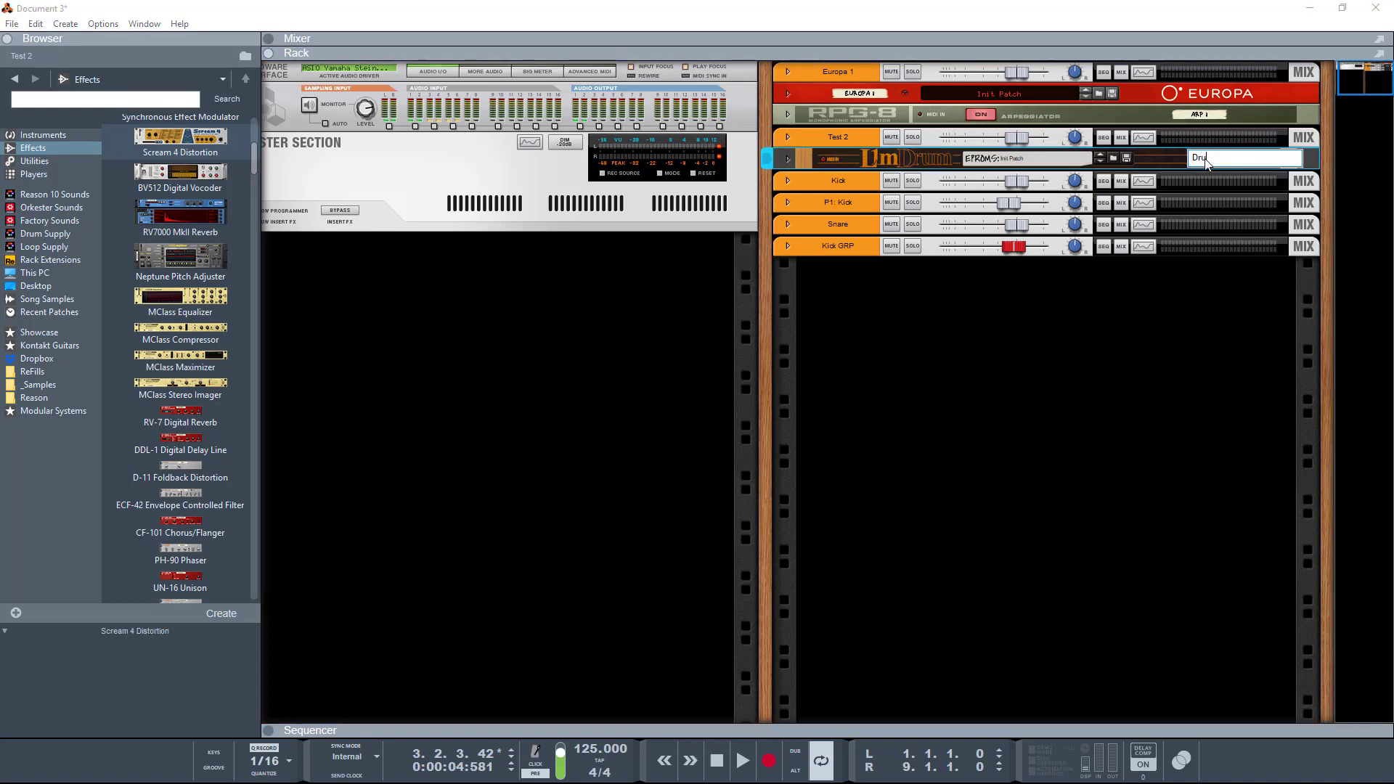
pyautogui.press('Return')
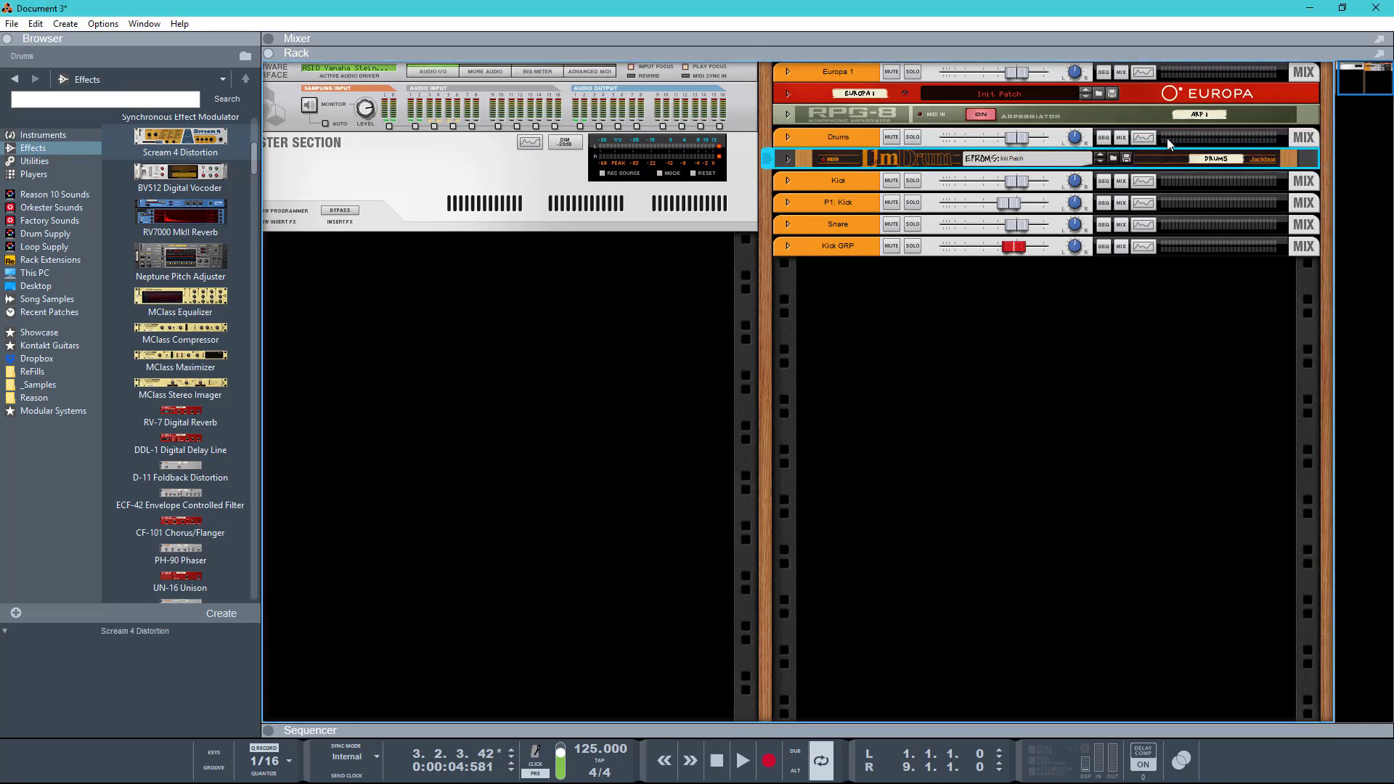
# Rename the RPG-8 arpeggiator as "Bass Arp" and the Europa synthesizer as "Bass"
pyautogui.doubleClick(1197, 114)
pyautogui.write('Bass Arp')
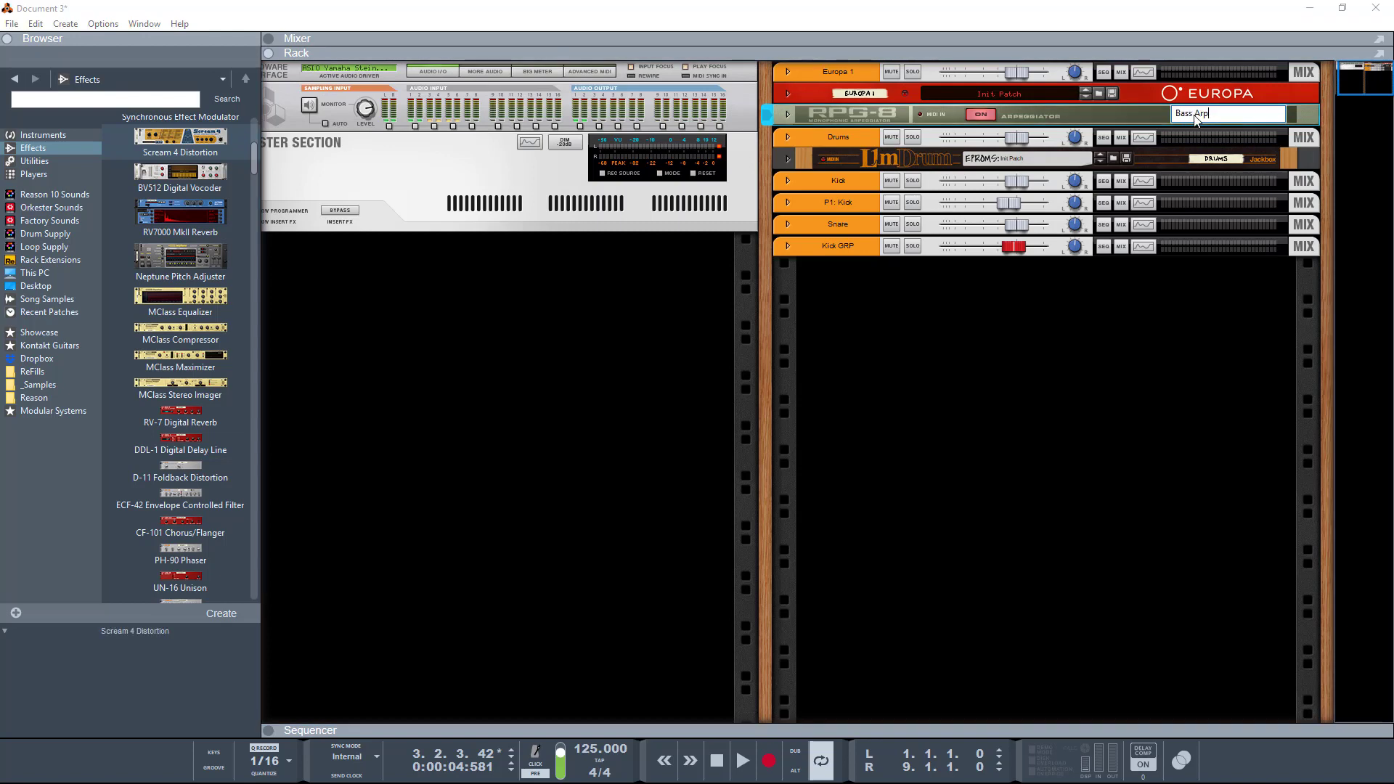
pyautogui.press('Return')
pyautogui.doubleClick(855, 93)
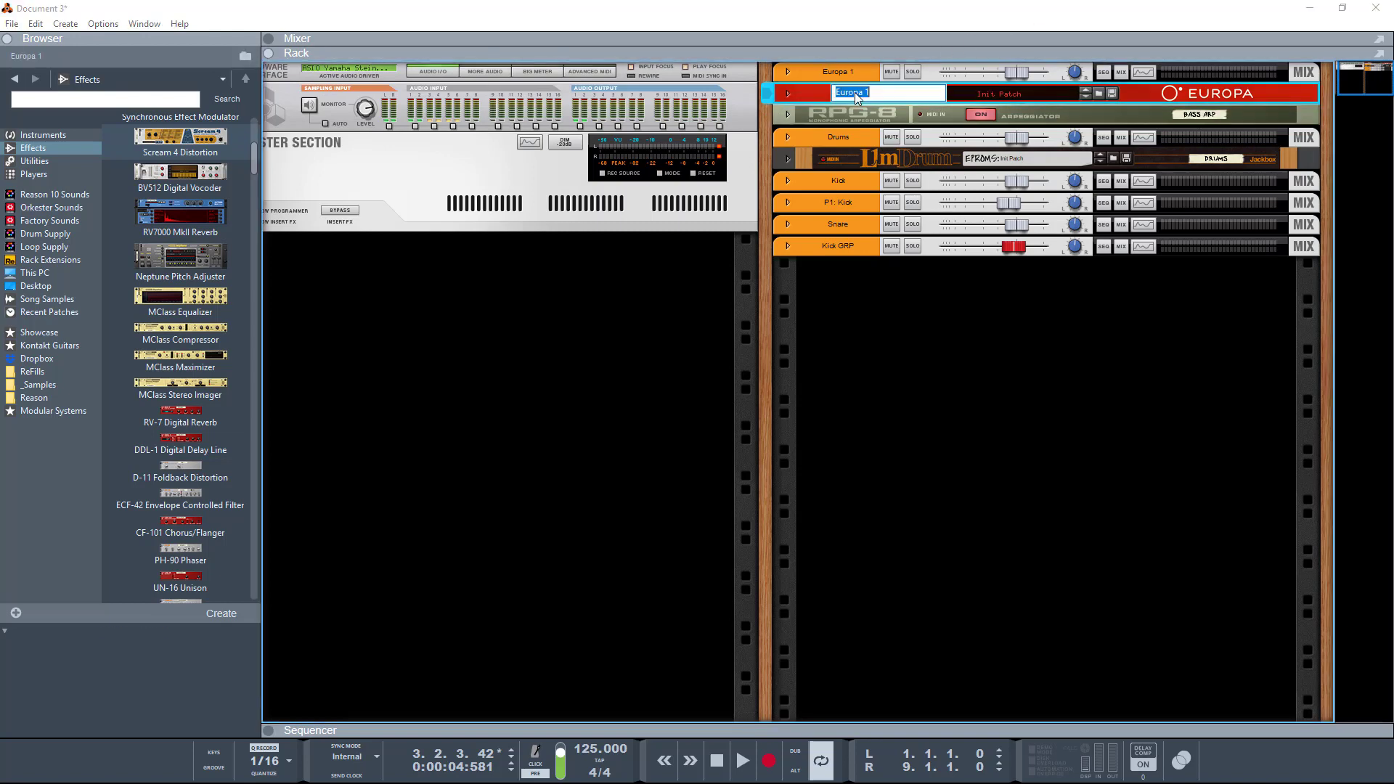
pyautogui.write('Bass')
pyautogui.press('Return')
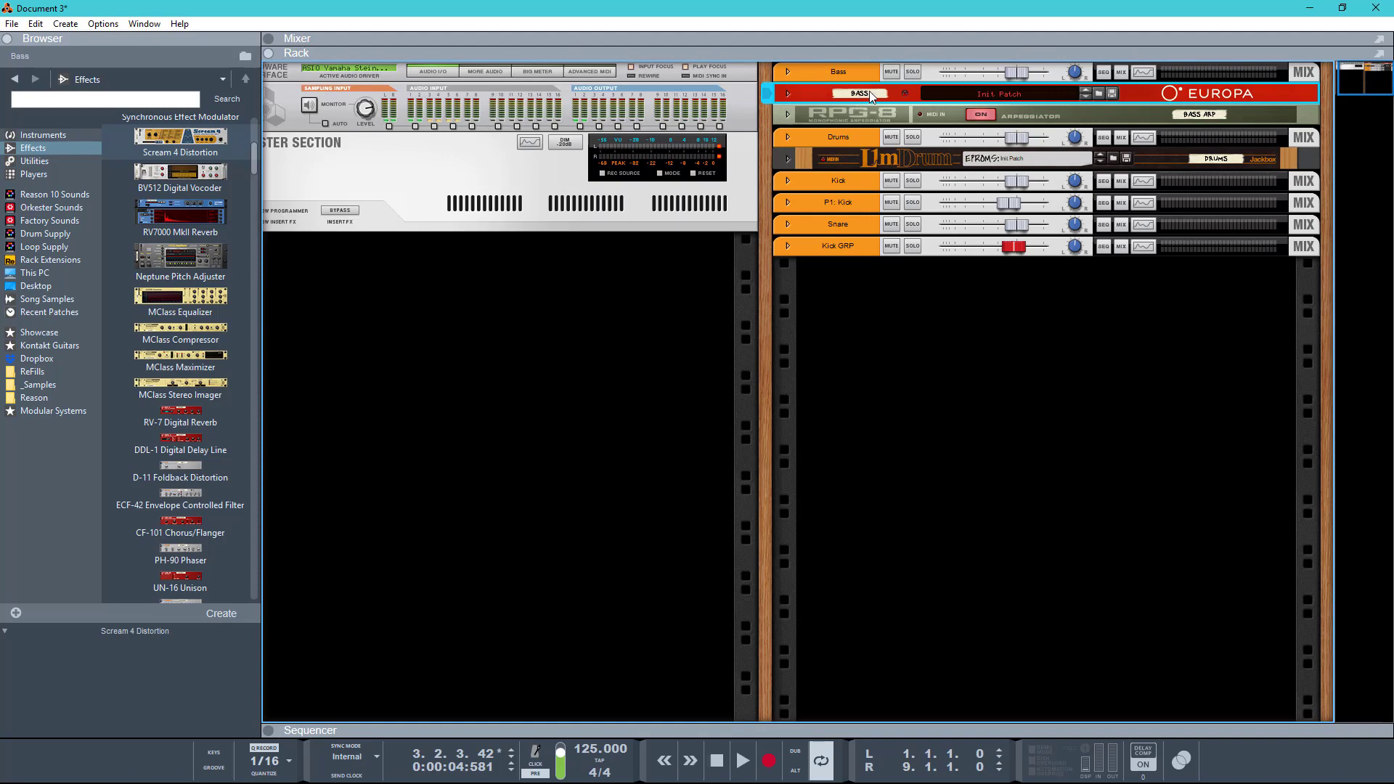
# Insert an RV7000 MkII Reverb on the Snare channel, enable its gate, set Dry/Wet to 42 and audition it
pyautogui.moveTo(178, 219); pyautogui.dragTo(932, 244)
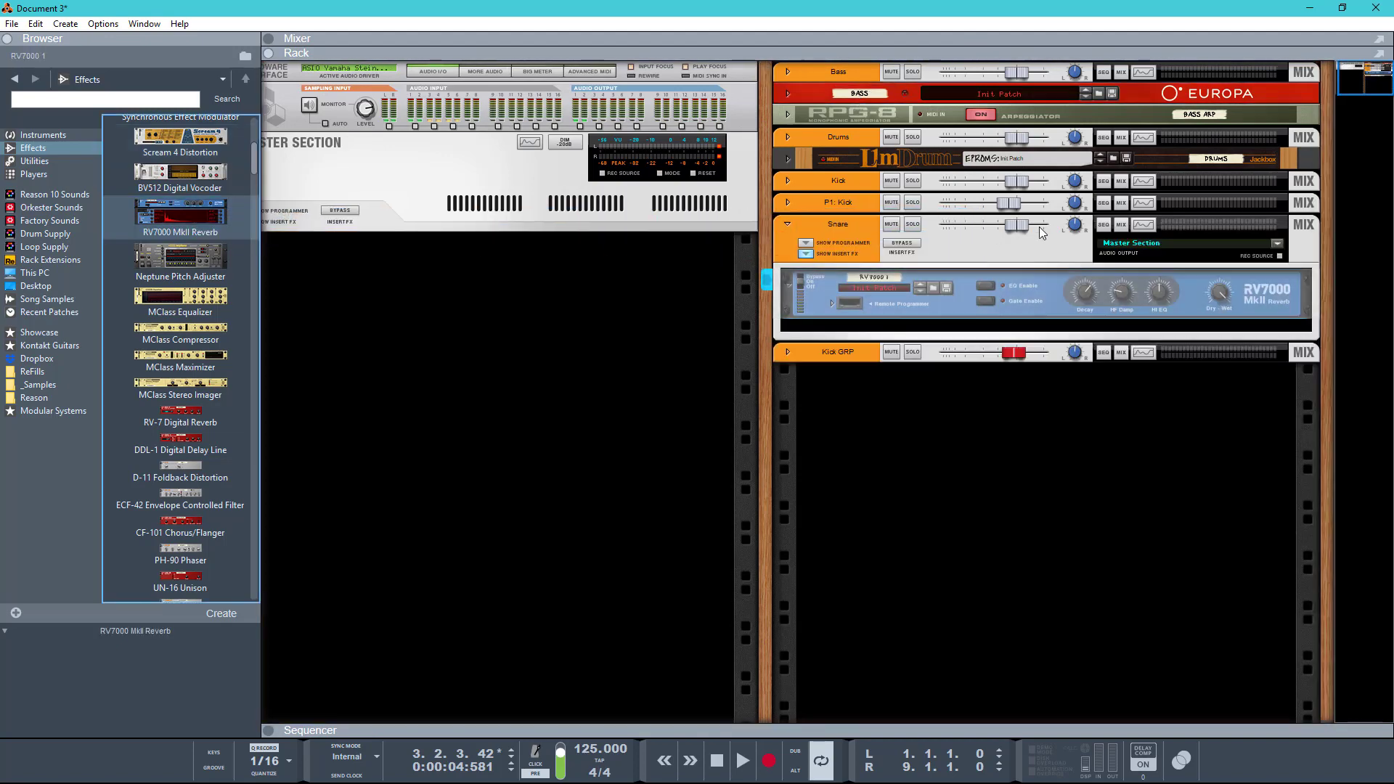
pyautogui.click(1223, 295)
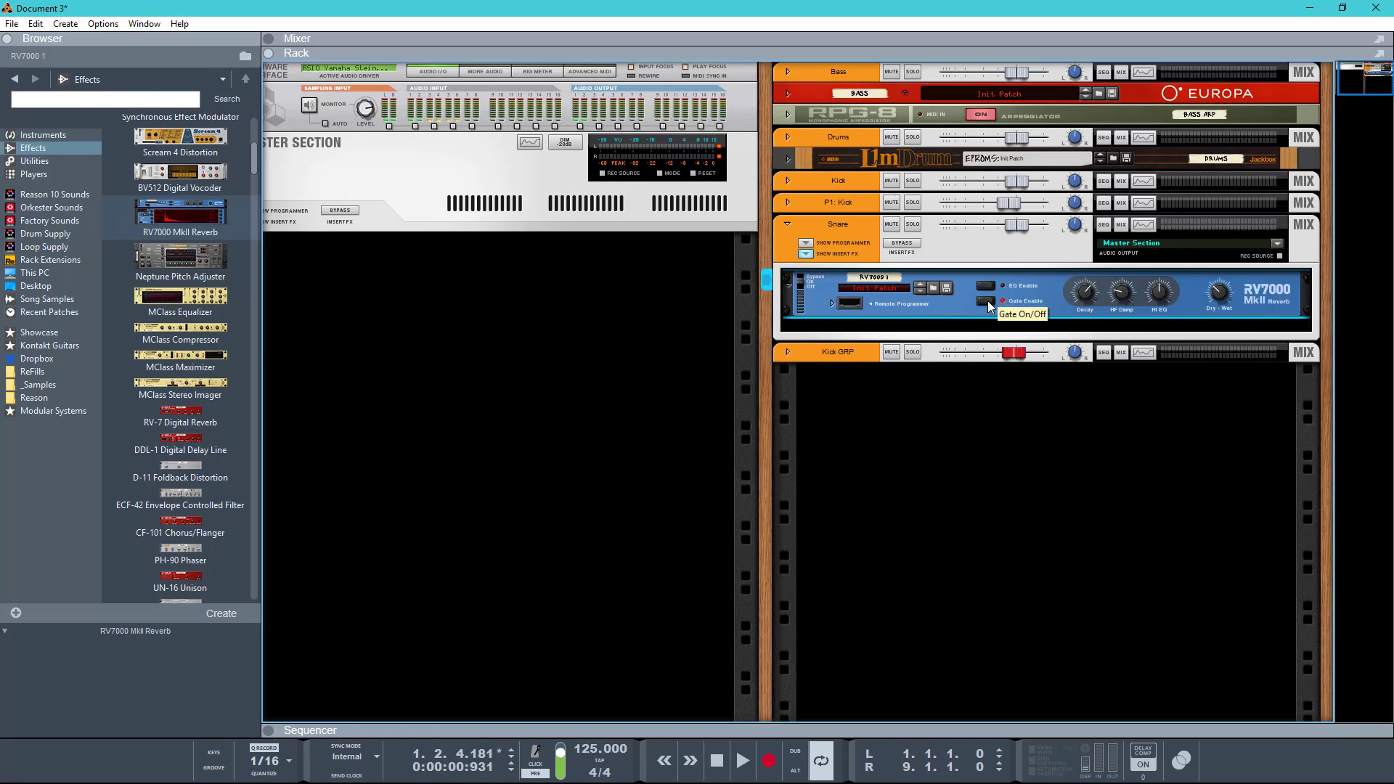
pyautogui.press('space')
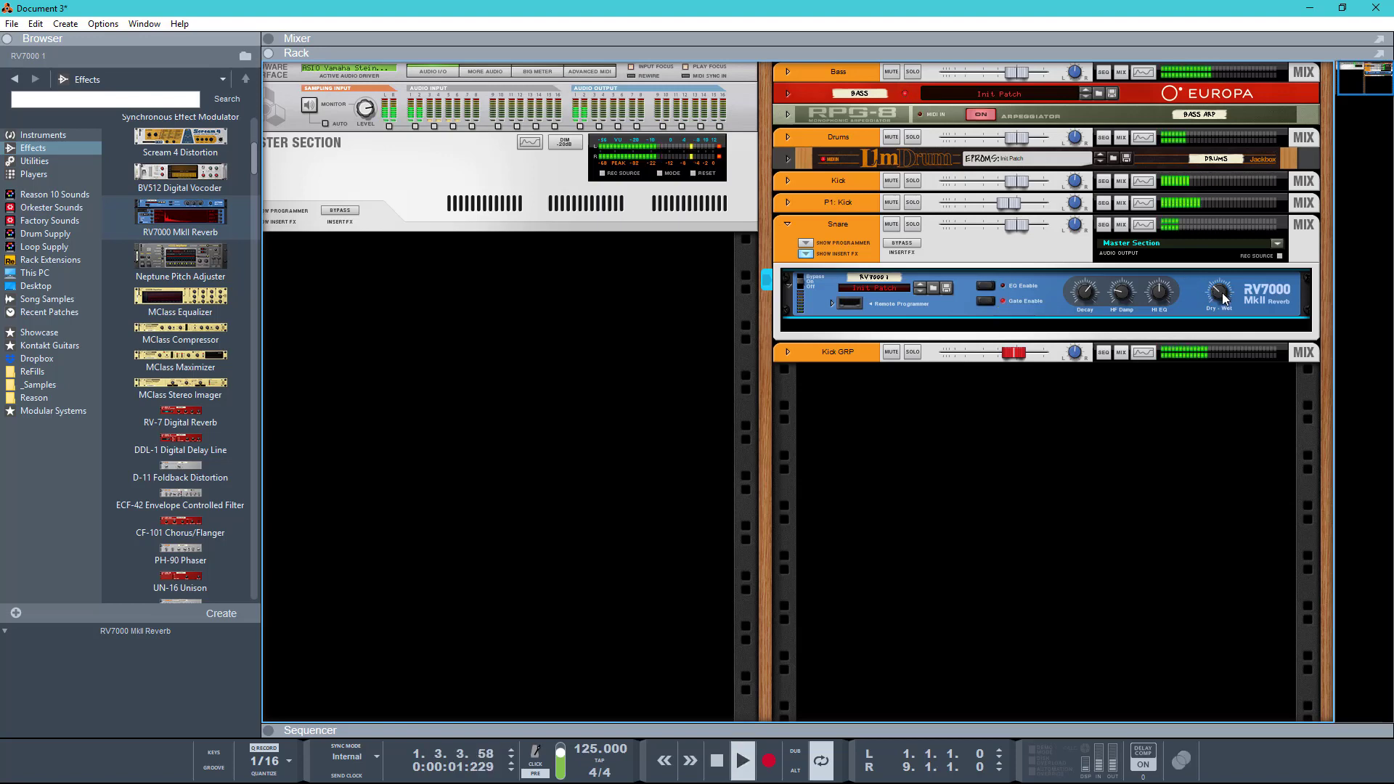
pyautogui.moveTo(1223, 294)
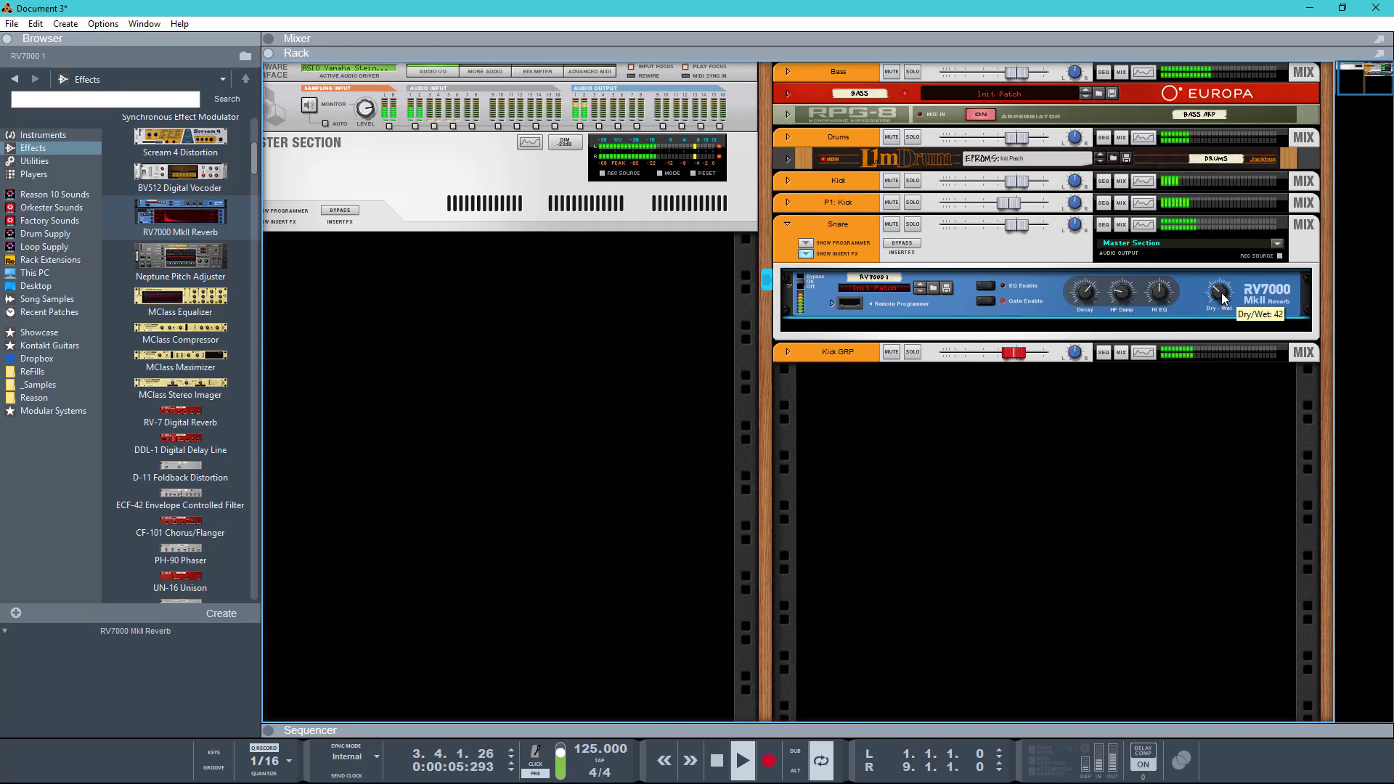
pyautogui.press('space')
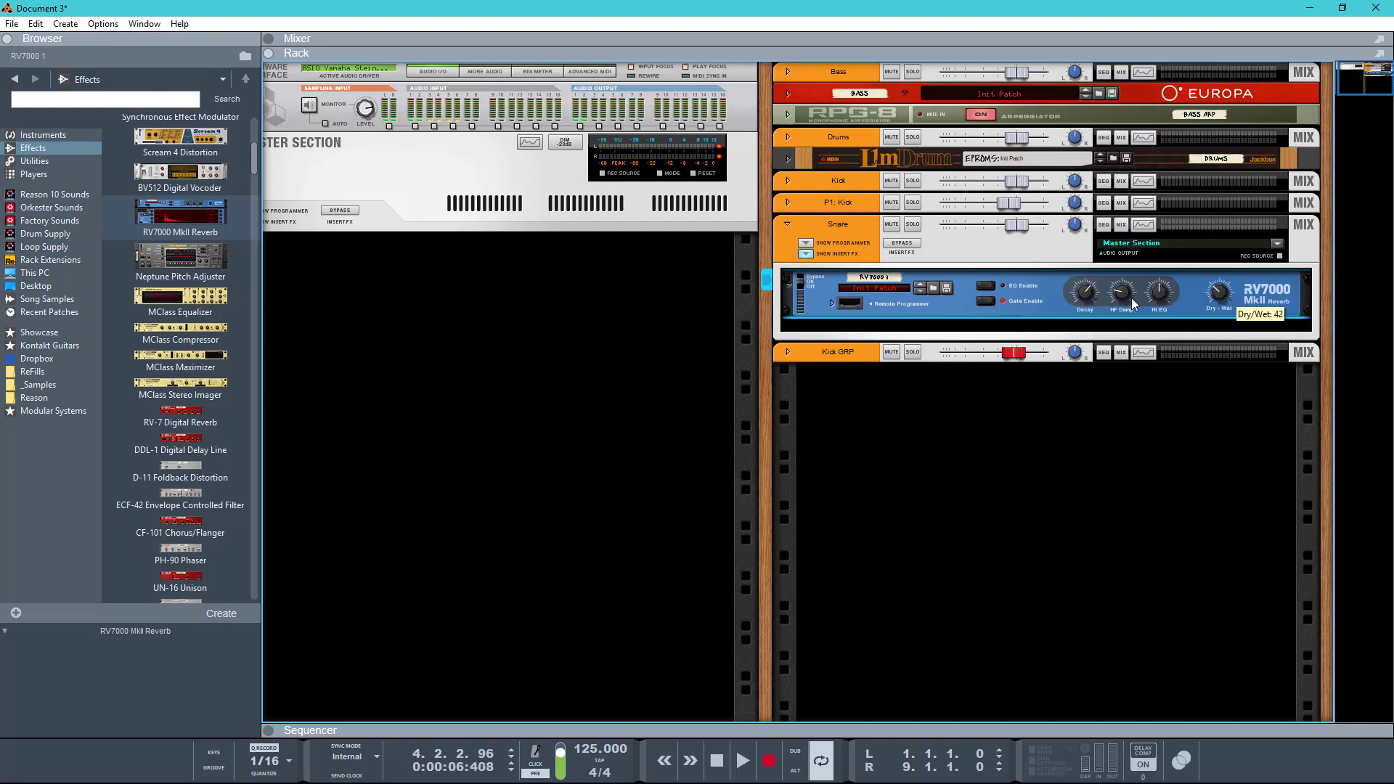
# Shorten the snare reverb's gate in its remote programmer, setting Hold to 14 and Release to 100 ms during playback
pyautogui.click(833, 304)
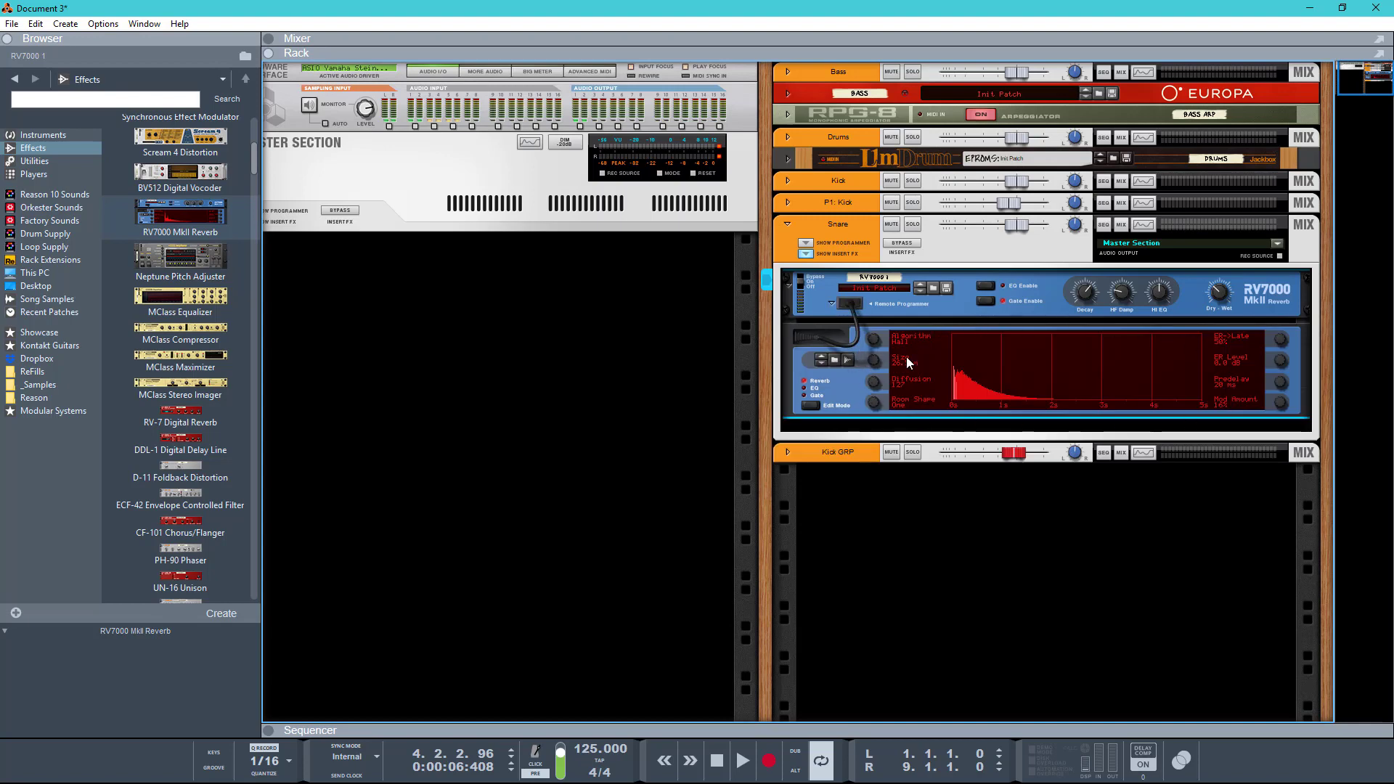
pyautogui.click(813, 397)
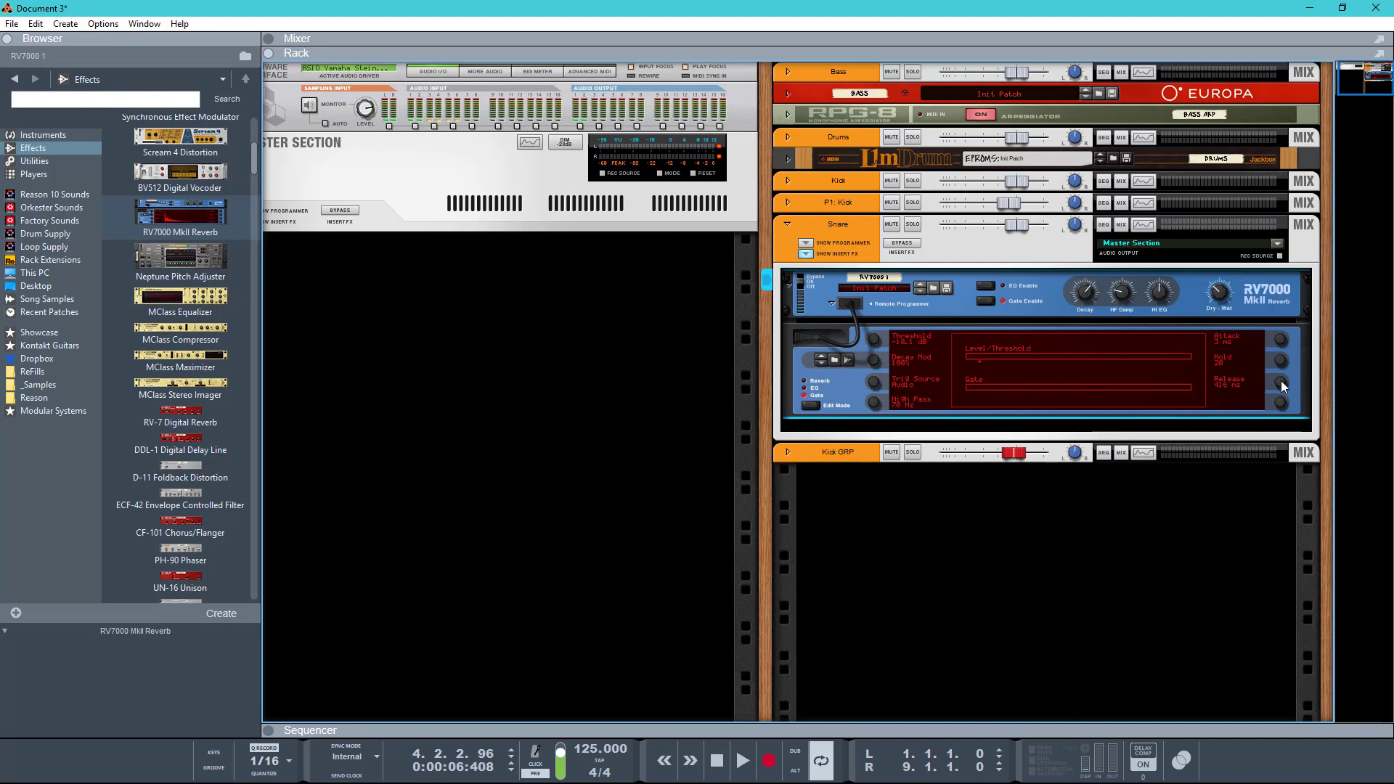
pyautogui.press('space')
pyautogui.moveTo(1283, 369); pyautogui.dragTo(1279, 372)
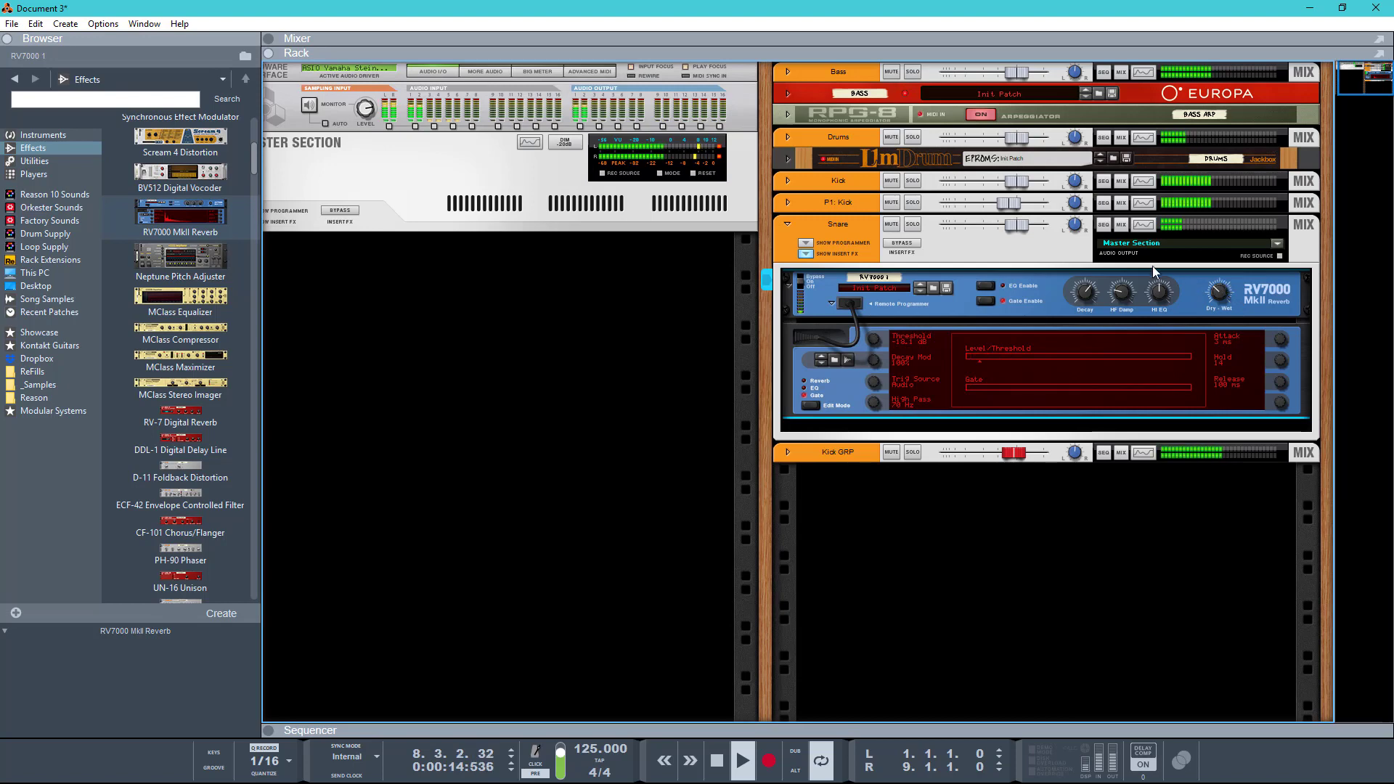
pyautogui.press('space')
# Enable the Snare channel's EQ in E Mode, cut the low mids slightly and boost highs about 5.7 dB at 5.06 kHz
pyautogui.click(1144, 226)
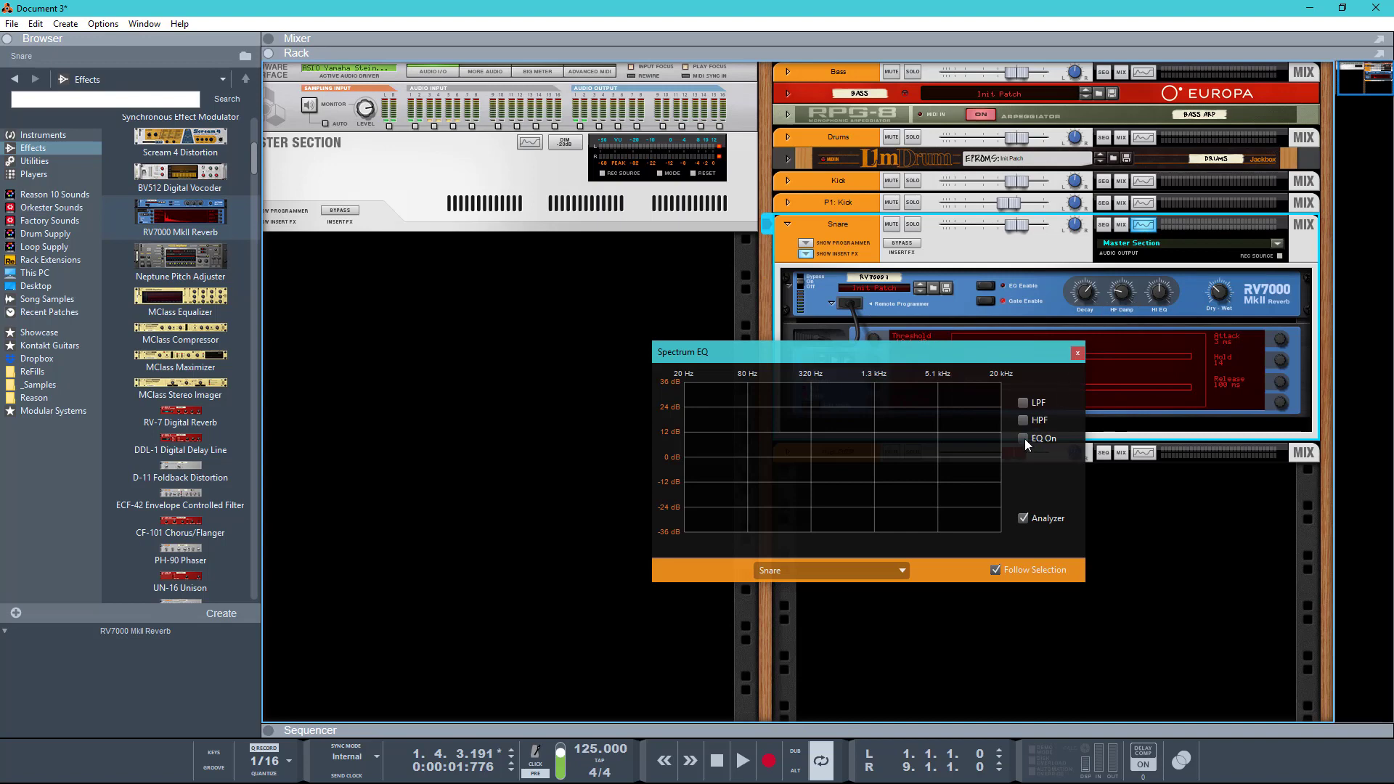
pyautogui.click(1024, 439)
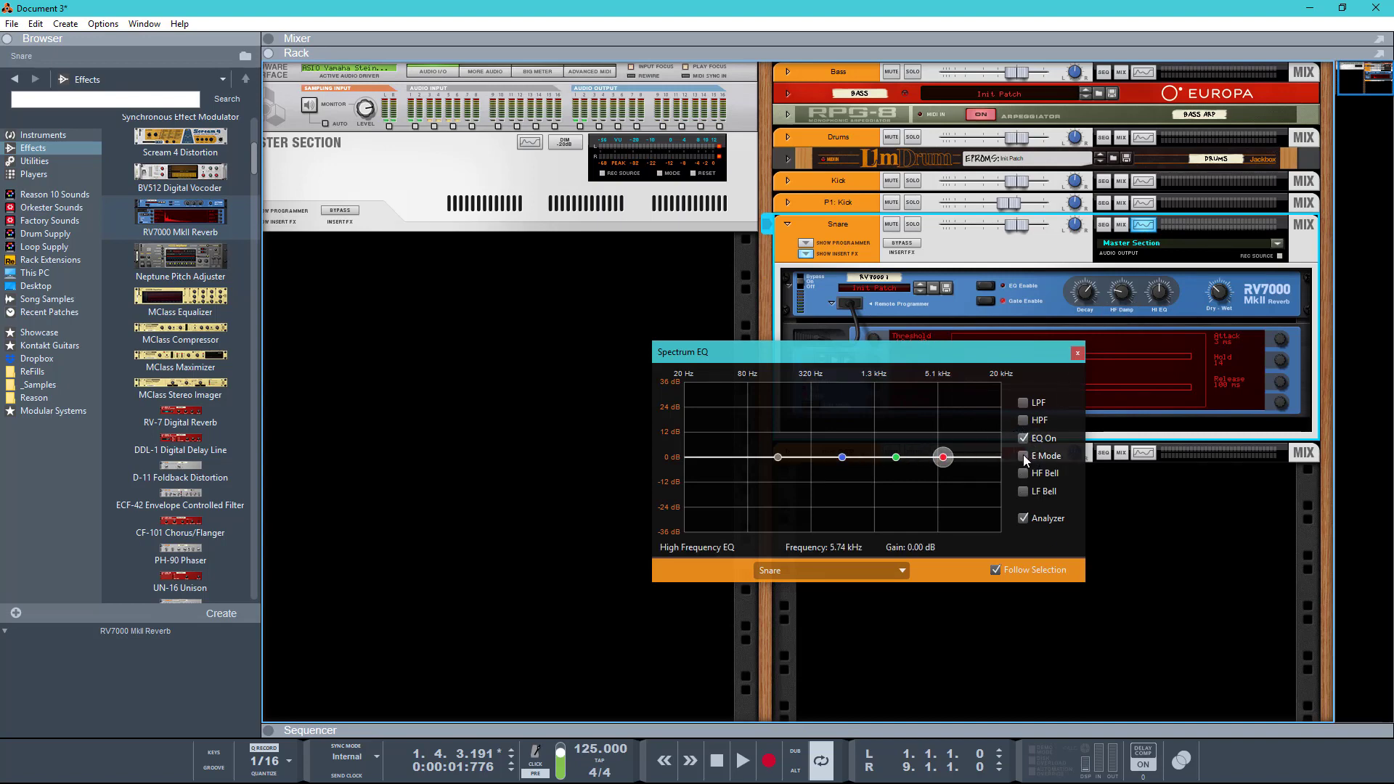
pyautogui.click(1025, 456)
pyautogui.press('space')
pyautogui.moveTo(843, 459); pyautogui.dragTo(851, 473)
pyautogui.click(943, 458)
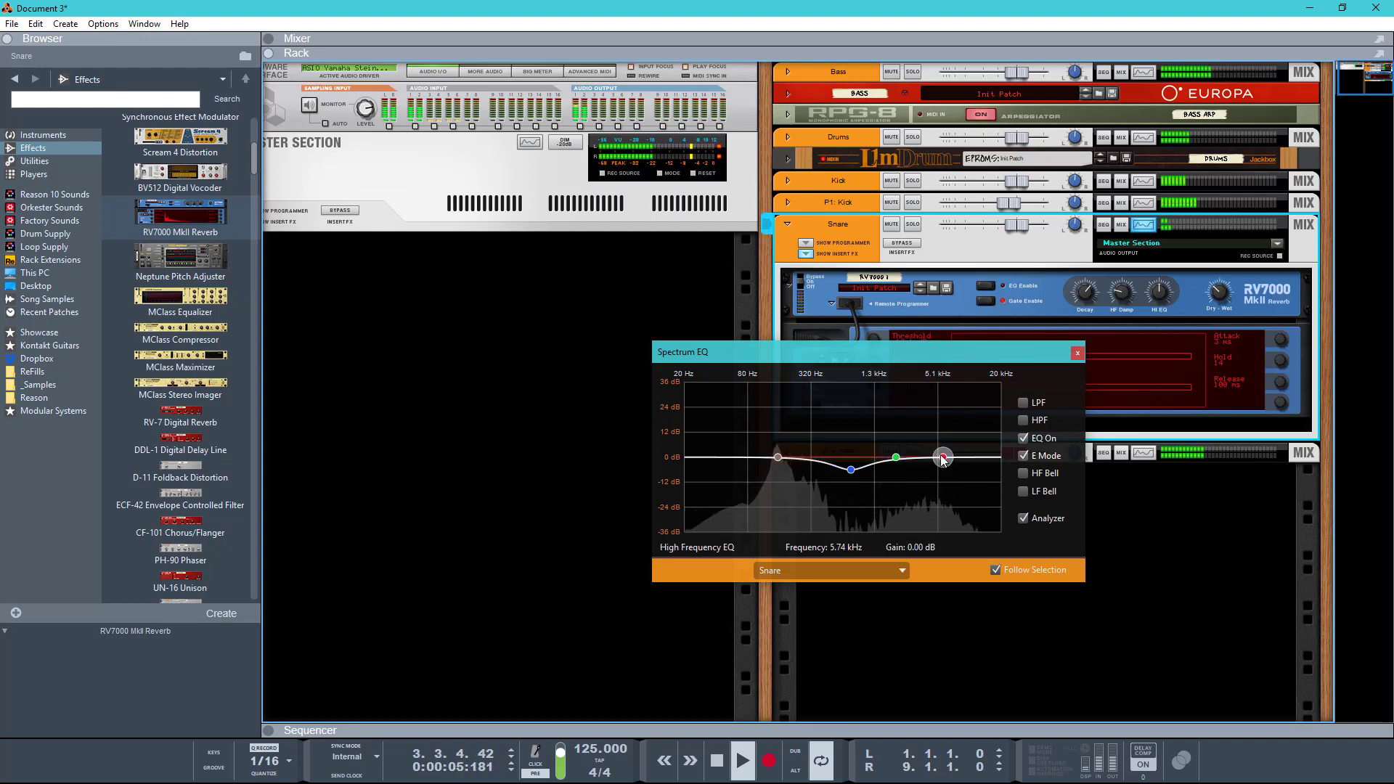
pyautogui.moveTo(943, 457); pyautogui.dragTo(942, 450)
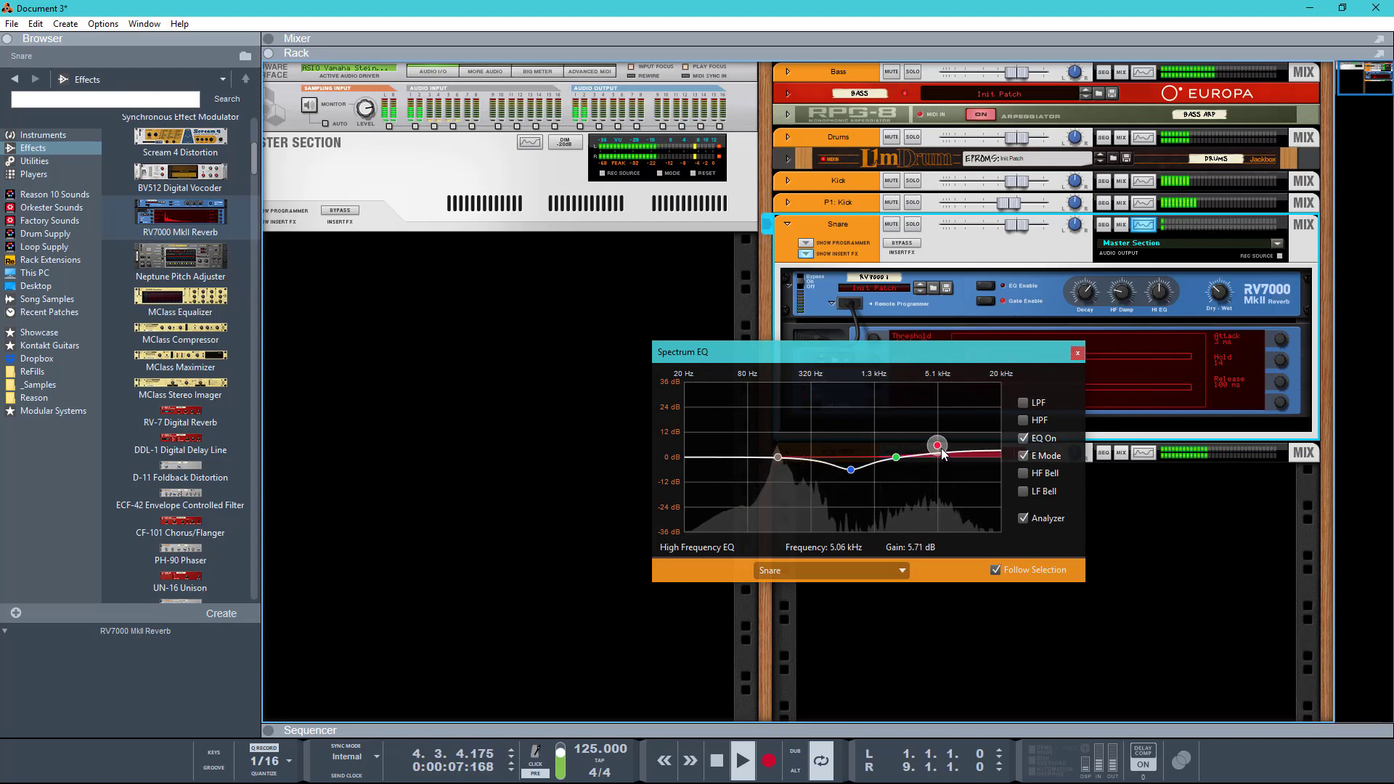
pyautogui.click(1078, 352)
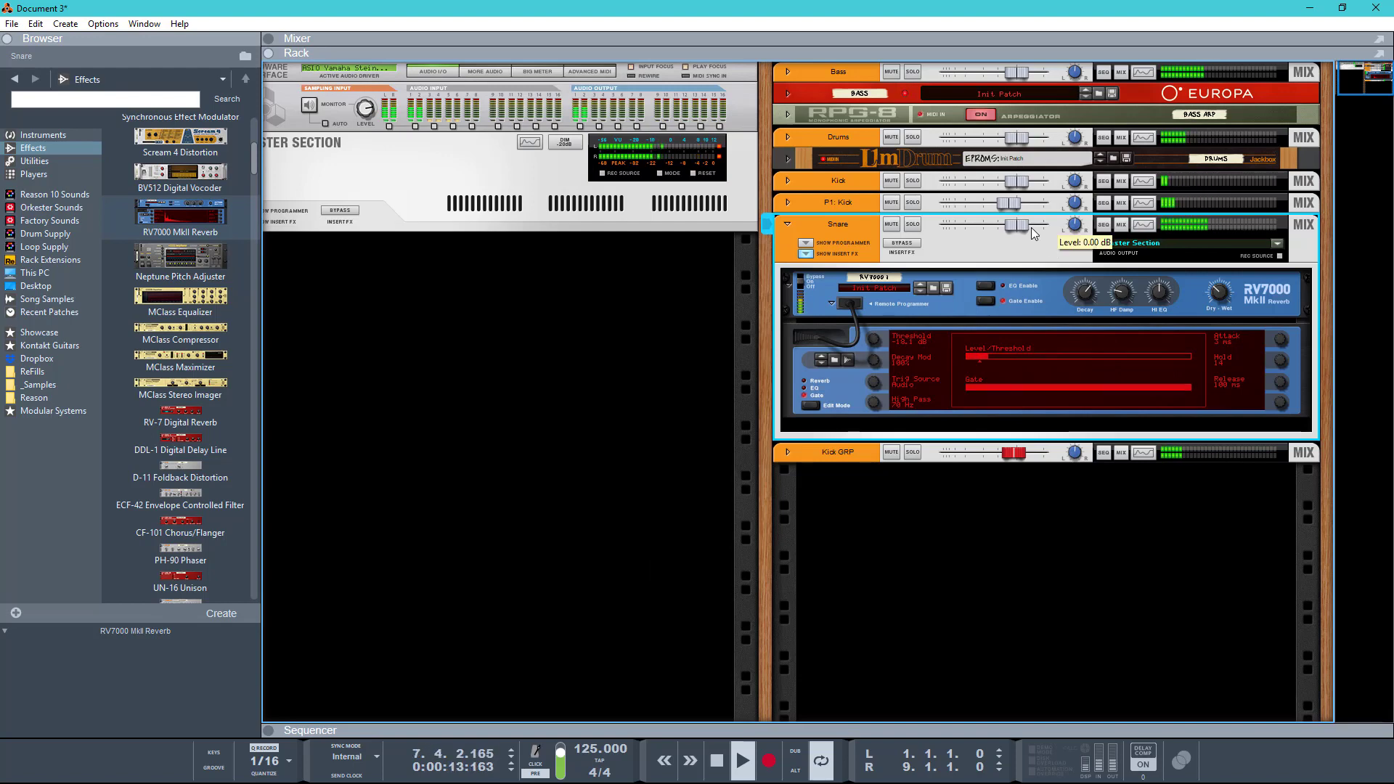
pyautogui.click(788, 223)
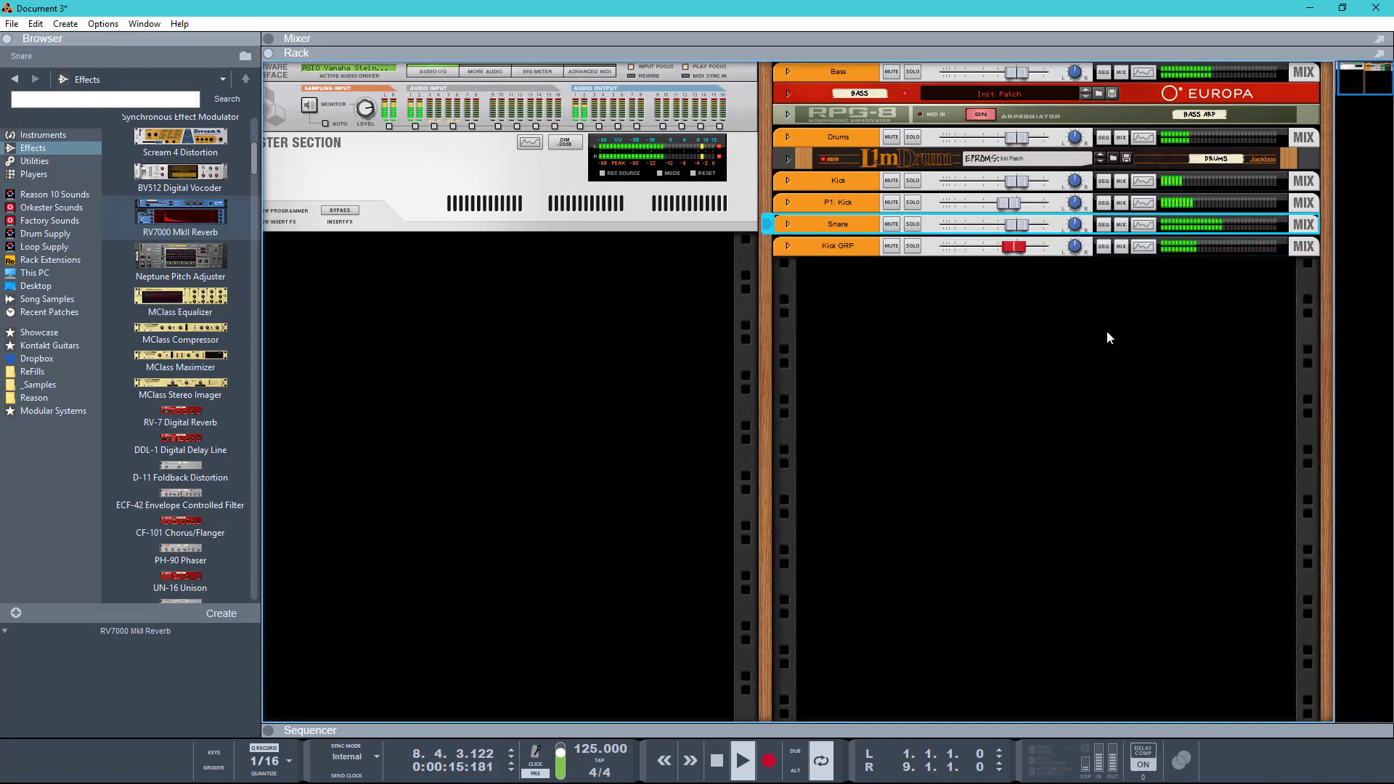
# Narrow the Snare channel's stereo width to 62 in the mixer and listen to the result
pyautogui.press('space')
pyautogui.press('F5')
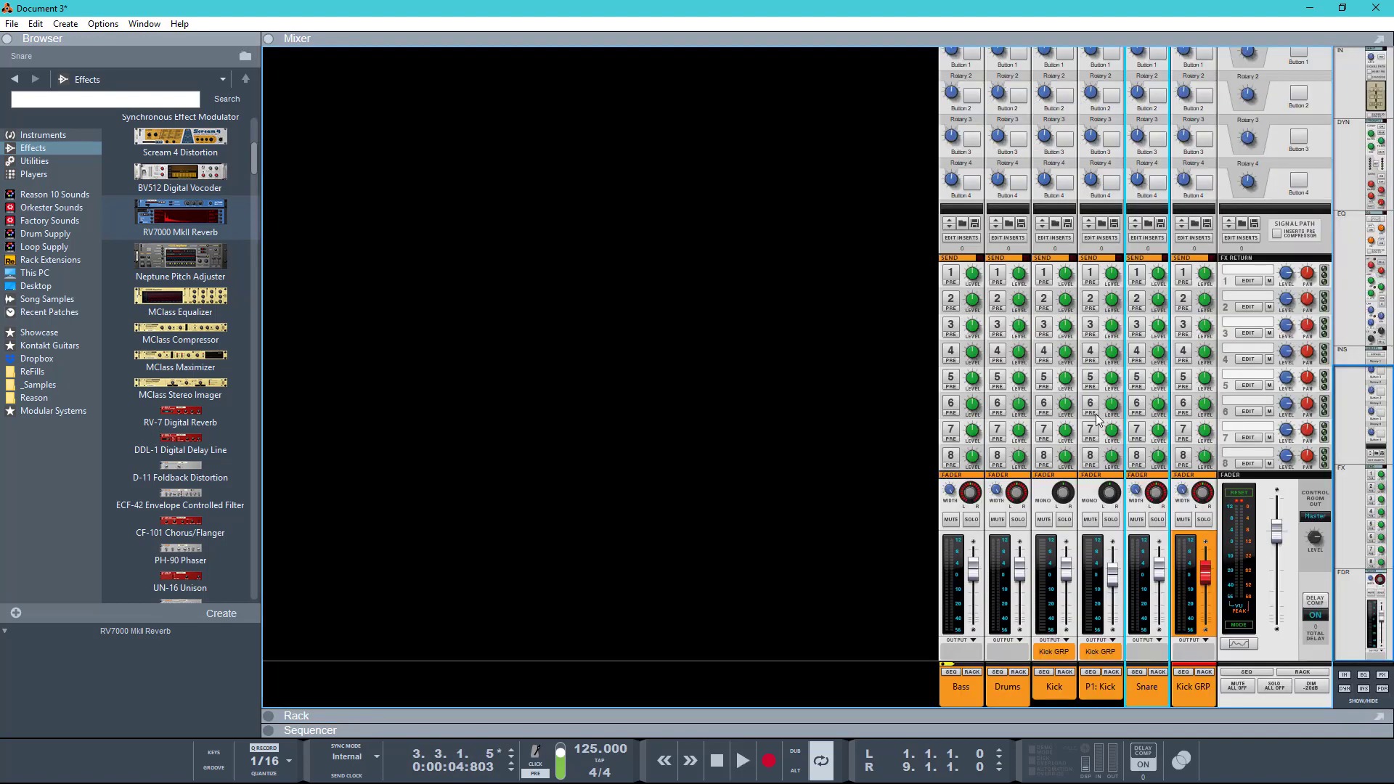
pyautogui.click(1138, 494)
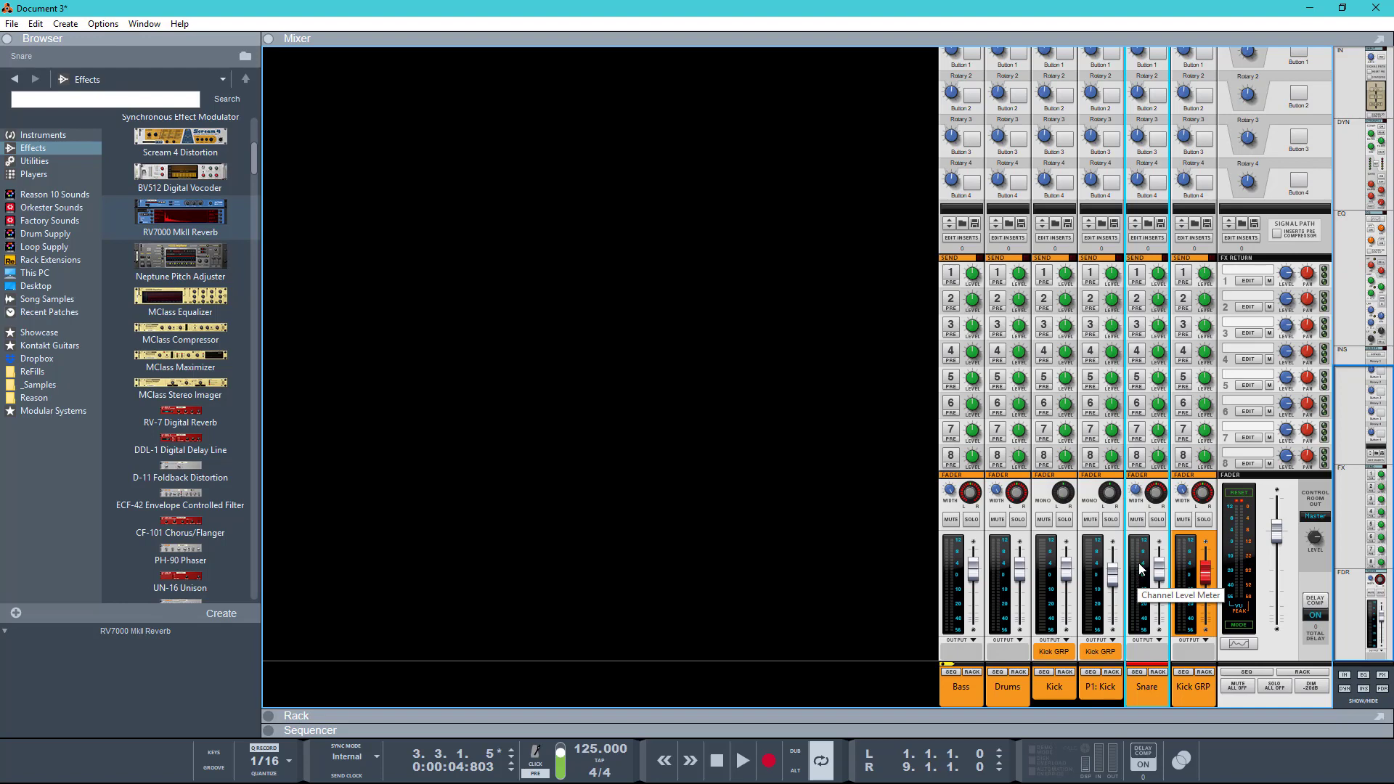
pyautogui.press('space')
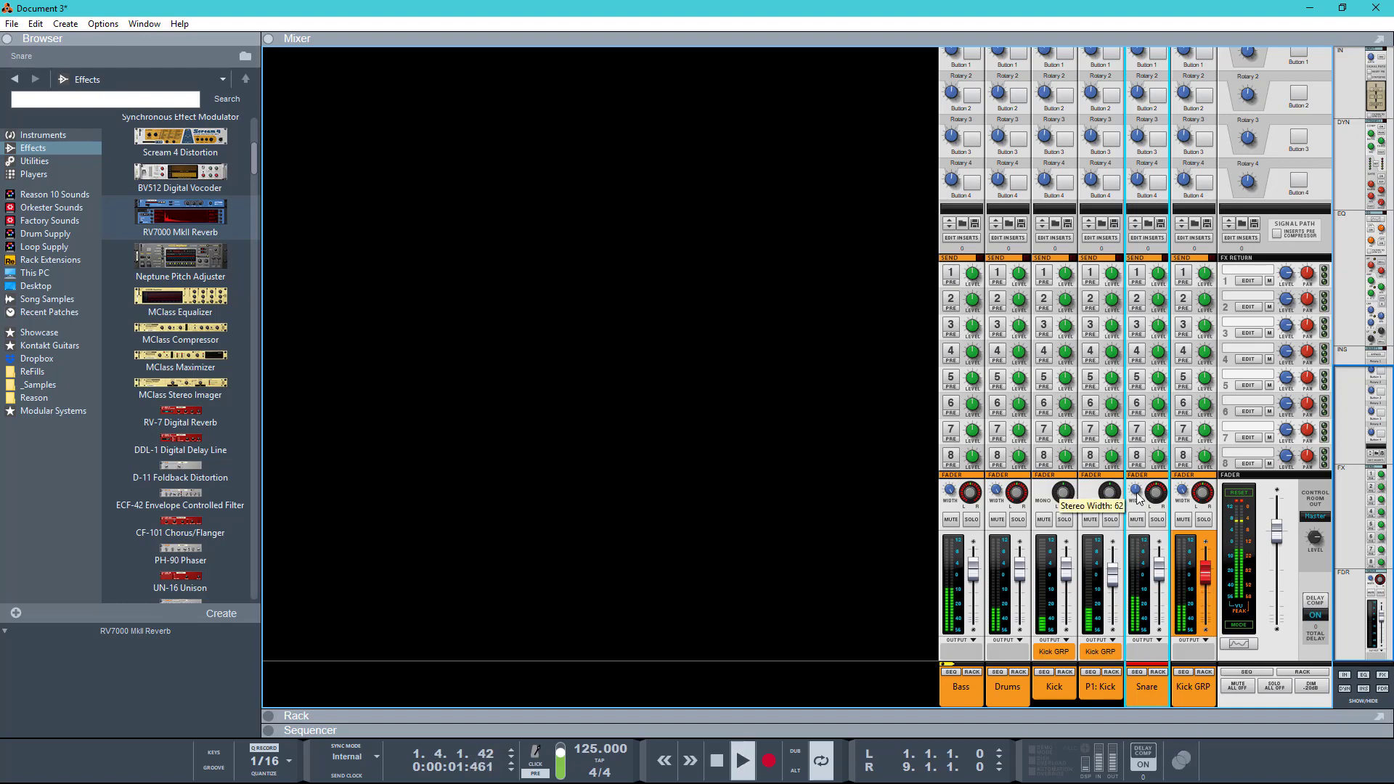
pyautogui.click(730, 428)
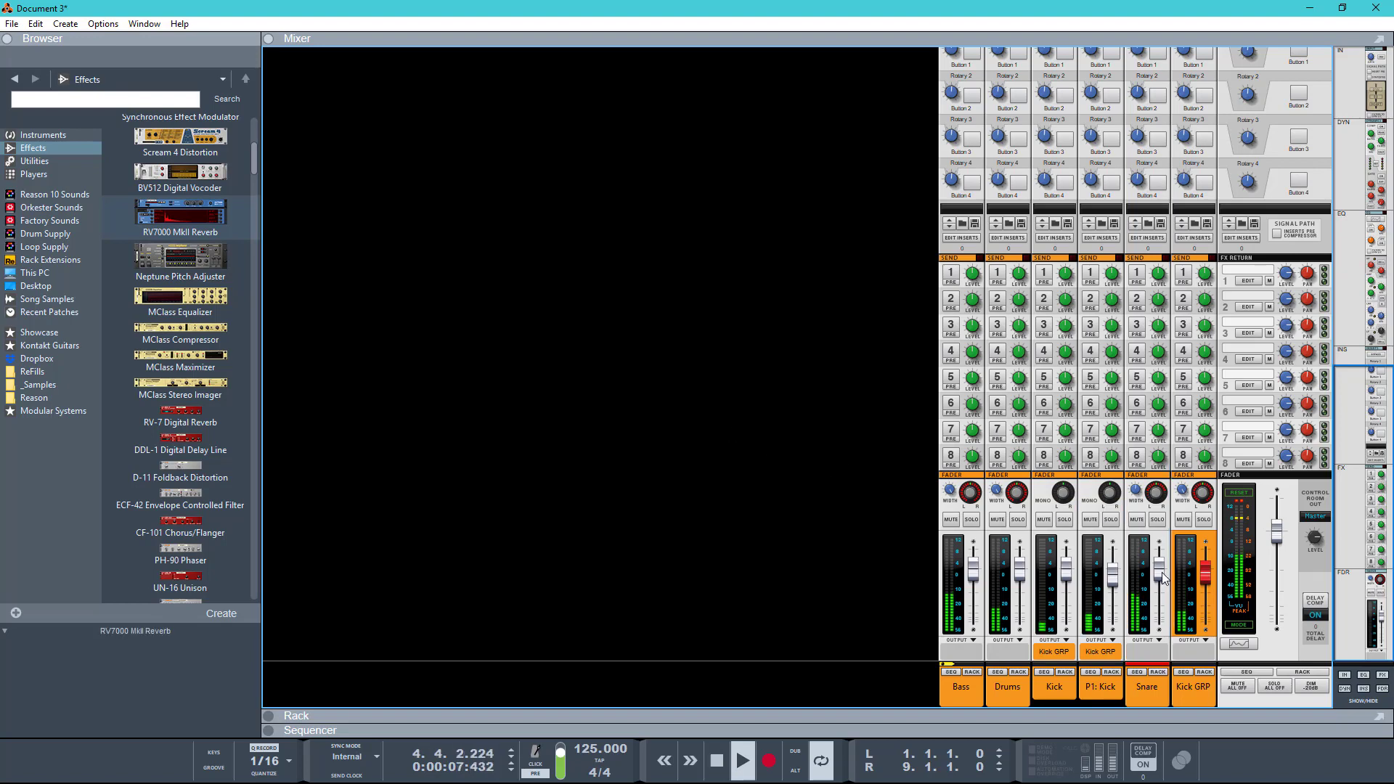
pyautogui.press('space')
# Create a SubTractor Analog Synthesizer in a new rack column beside the existing devices
pyautogui.press('F6')
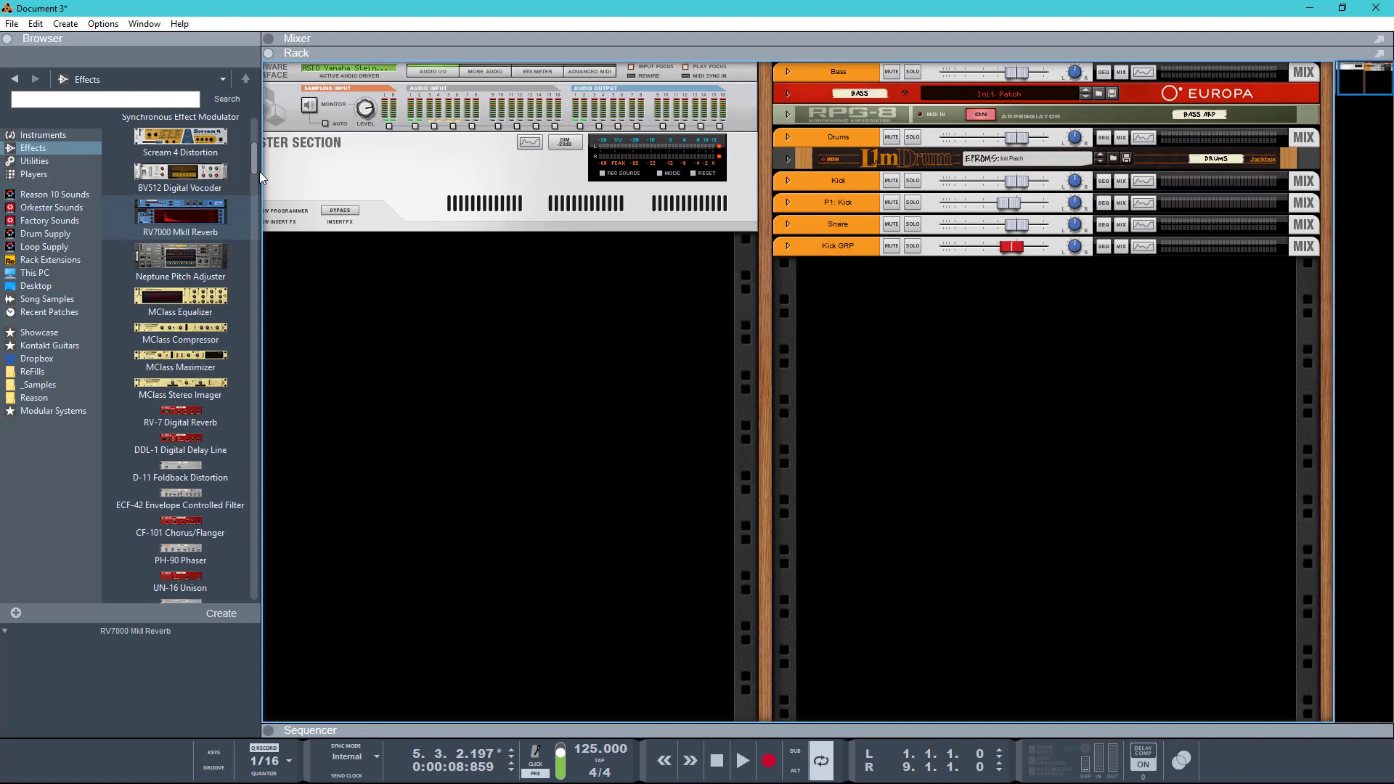
pyautogui.click(42, 135)
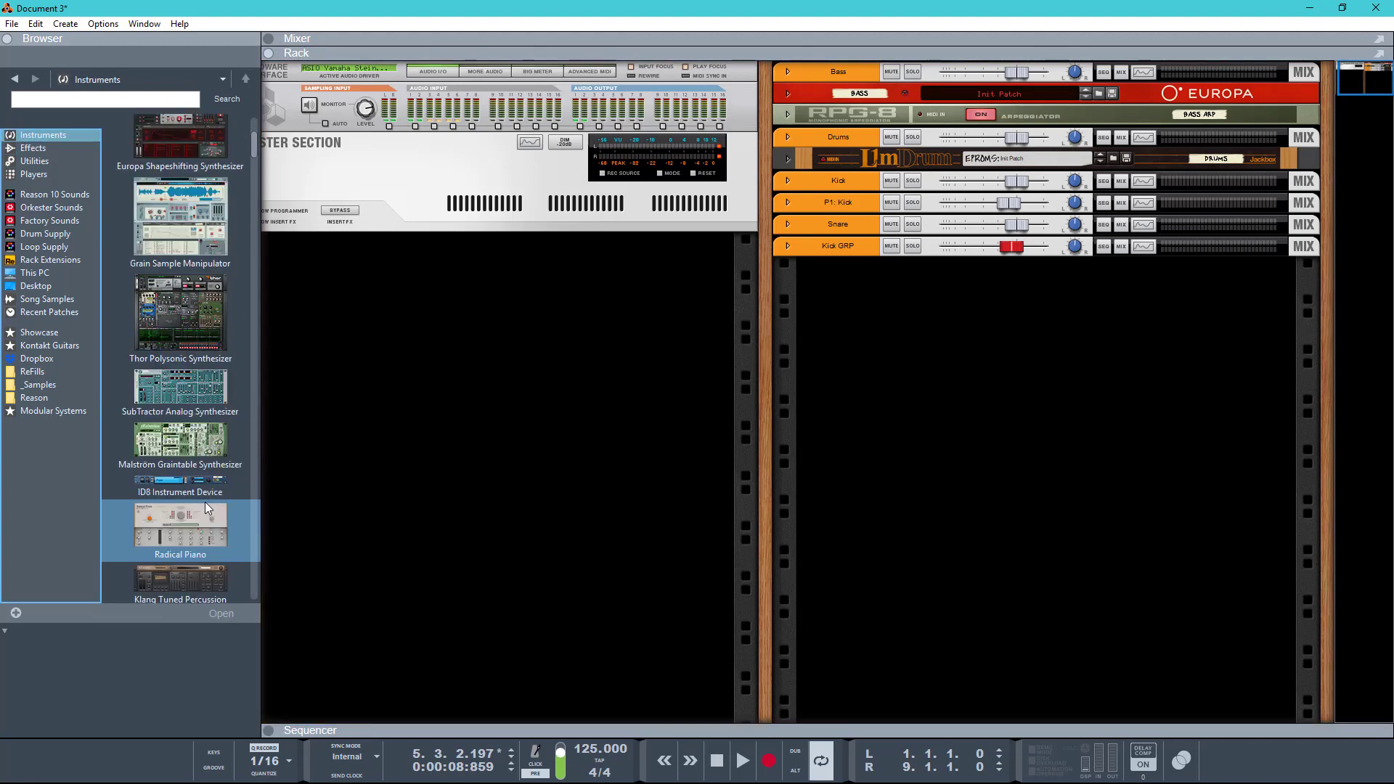
pyautogui.moveTo(181, 386); pyautogui.dragTo(1323, 242)
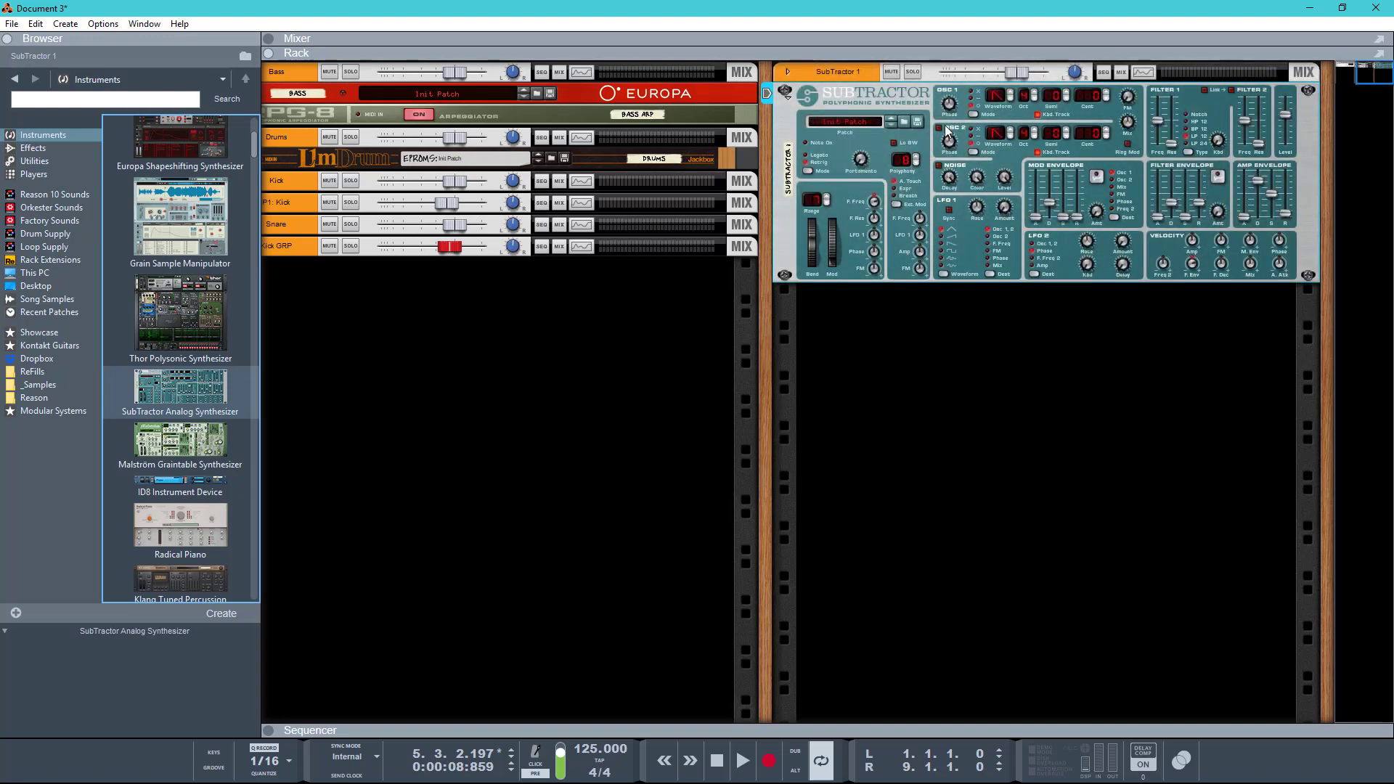
# Shape a SubTractor noise sound with Osc Mix 127, noise on, Polyphony 1, Amp Env Sustain 0 and Filter Env Decay 64
pyautogui.moveTo(1128, 122); pyautogui.dragTo(1174, 1)
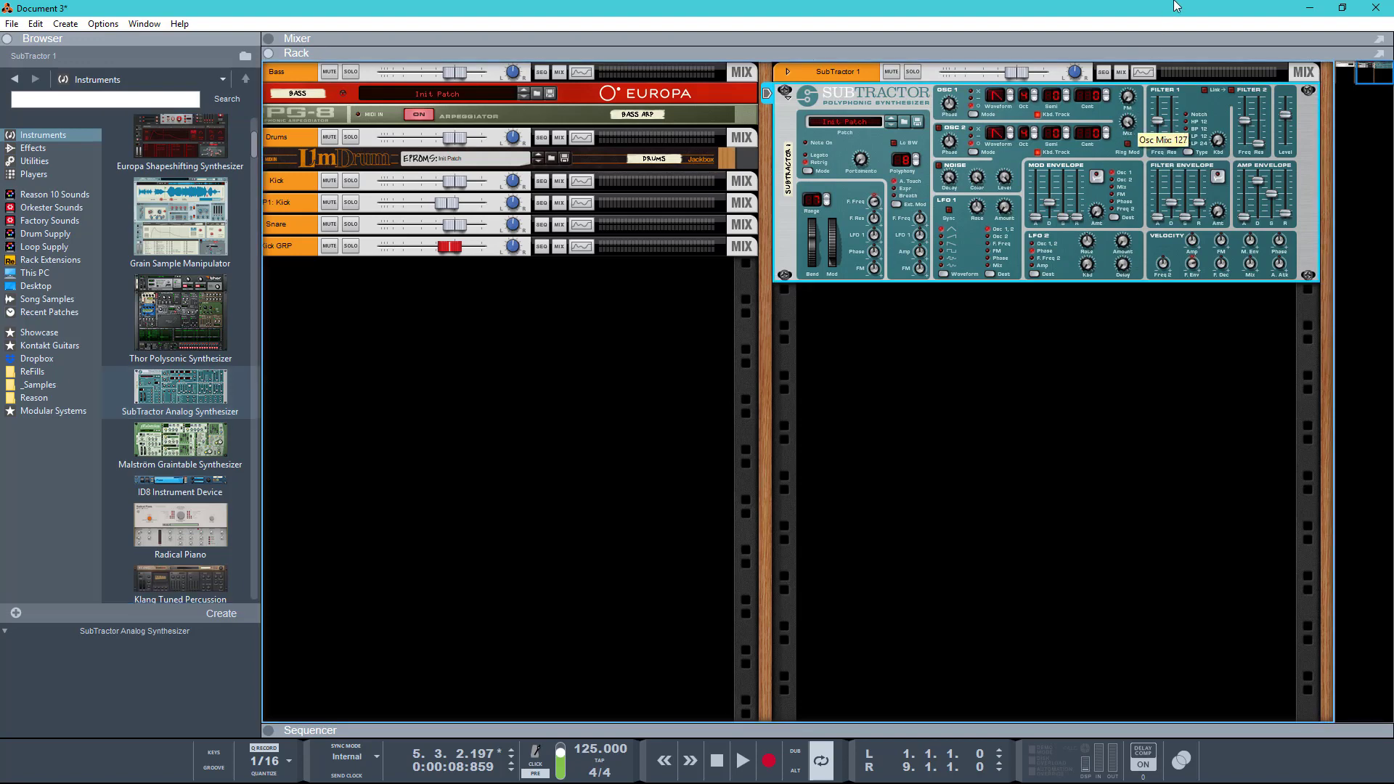
pyautogui.click(939, 166)
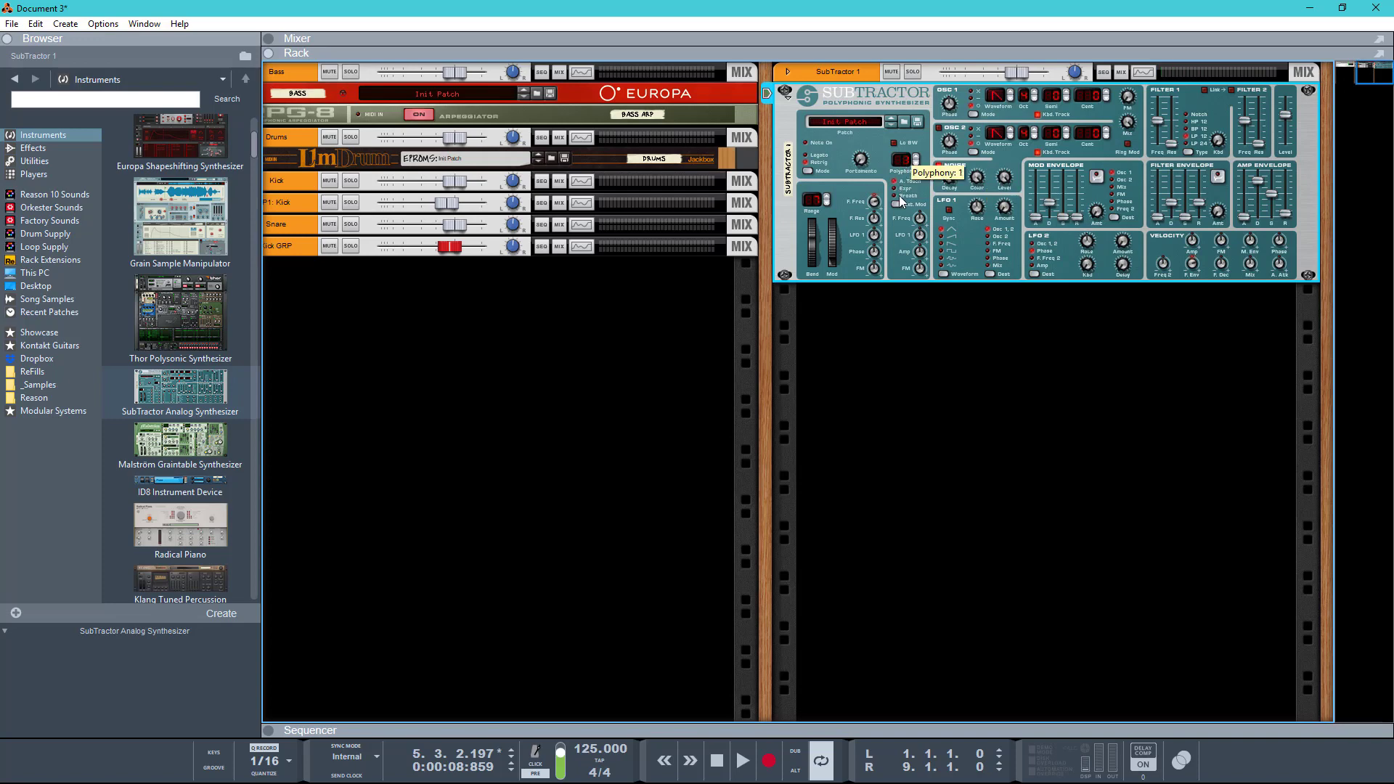
pyautogui.moveTo(1272, 197)
pyautogui.mouseDown()
pyautogui.moveTo(1276, 236)
pyautogui.moveTo(1287, 187)
pyautogui.moveTo(1253, 191)
pyautogui.moveTo(1284, 194)
pyautogui.mouseUp()
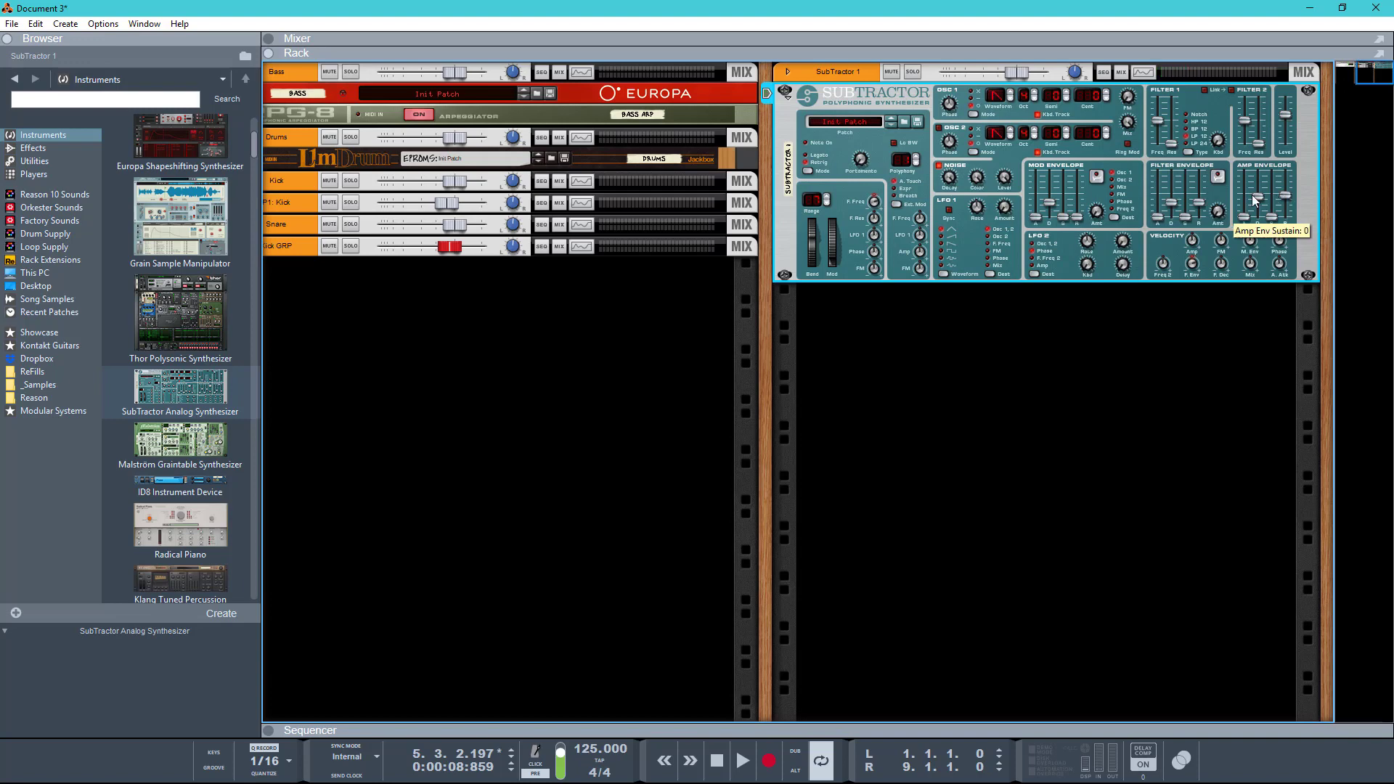
pyautogui.moveTo(1174, 207); pyautogui.dragTo(1203, 194)
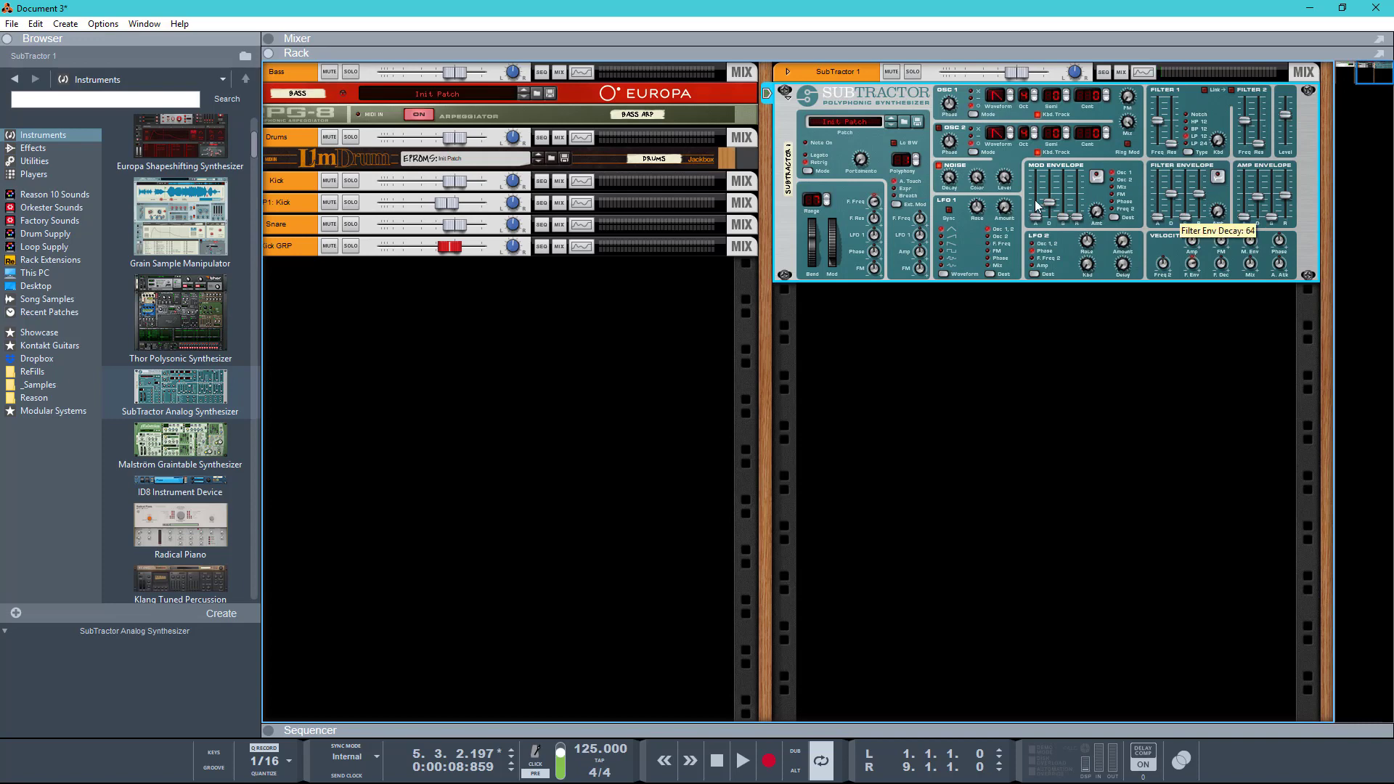
# Connect the L1MDrum's snare gate output to the SubTractor's Sequencer Control Gate input on the back of the rack
pyautogui.moveTo(764, 147); pyautogui.dragTo(828, 148)
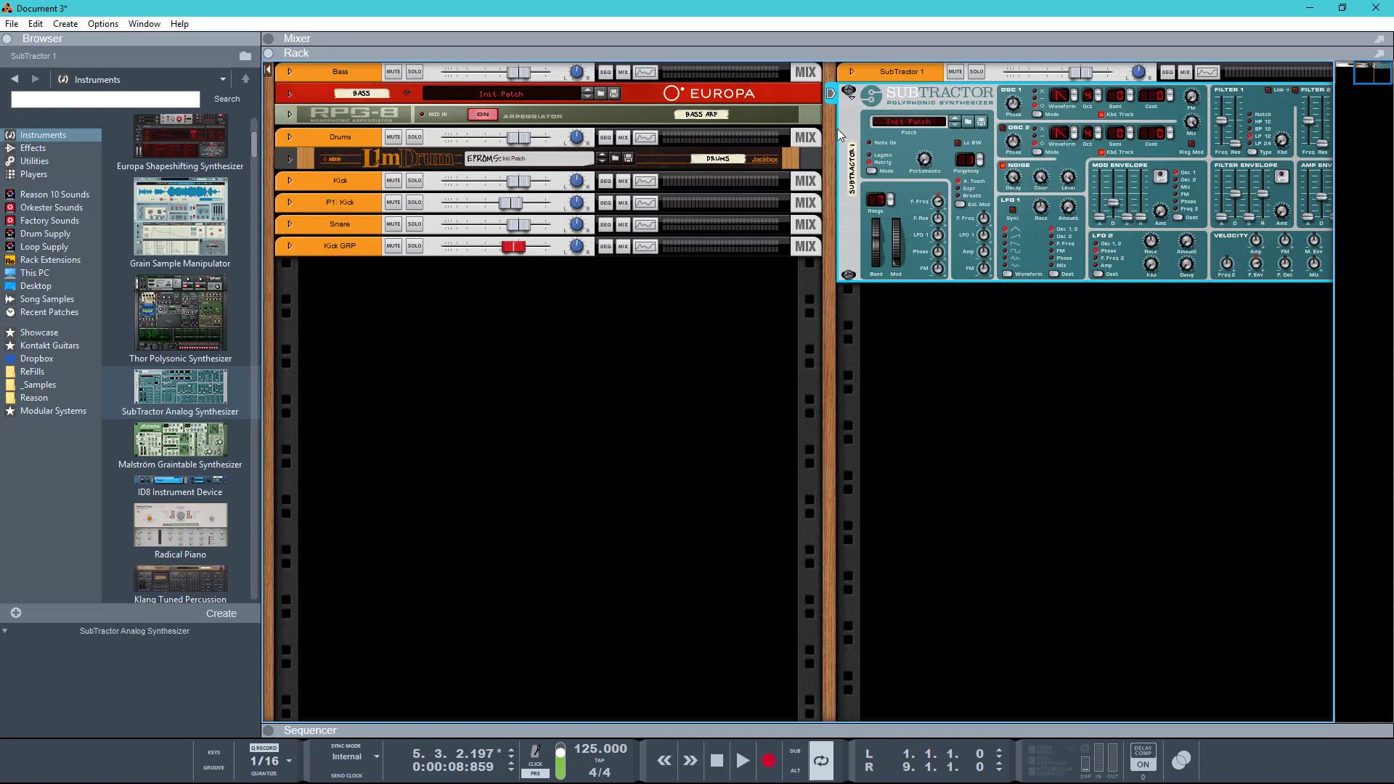
pyautogui.press('Tab')
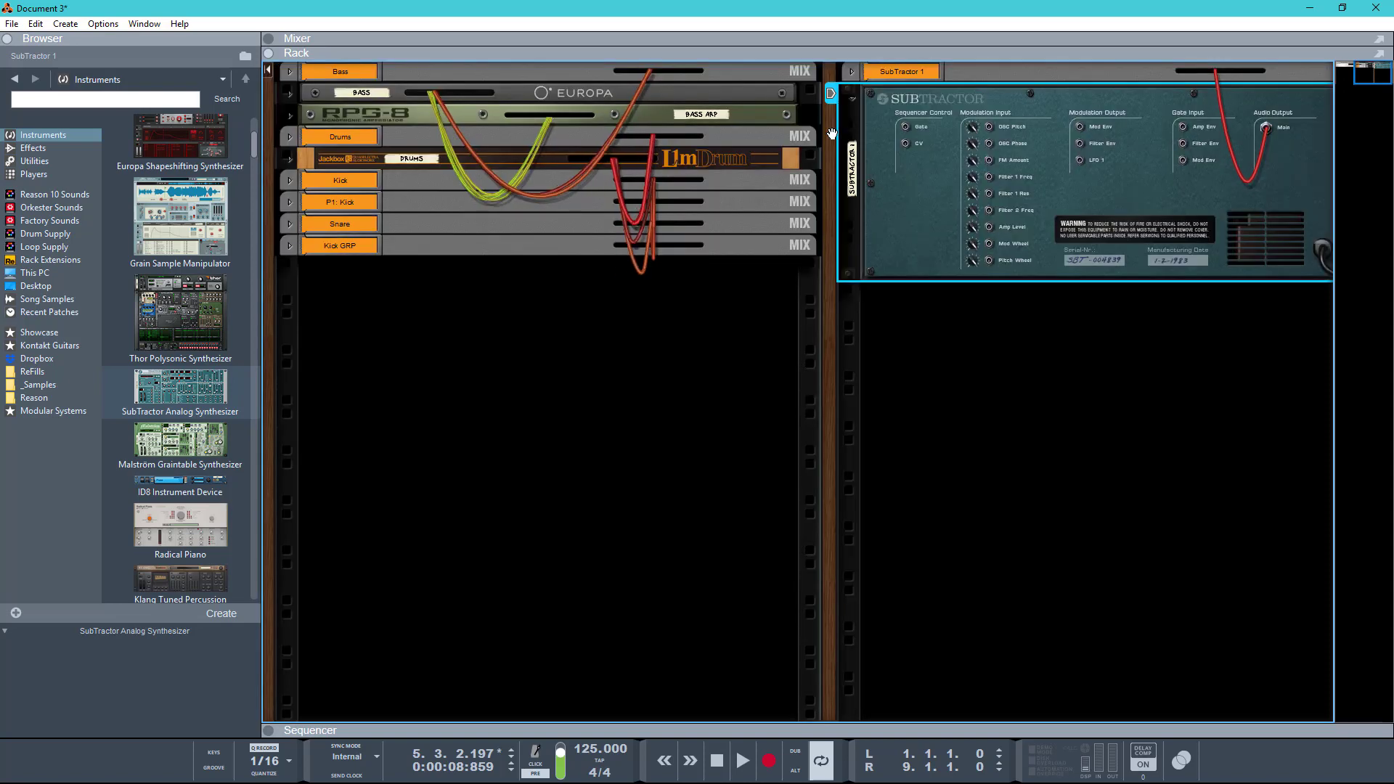
pyautogui.click(289, 159)
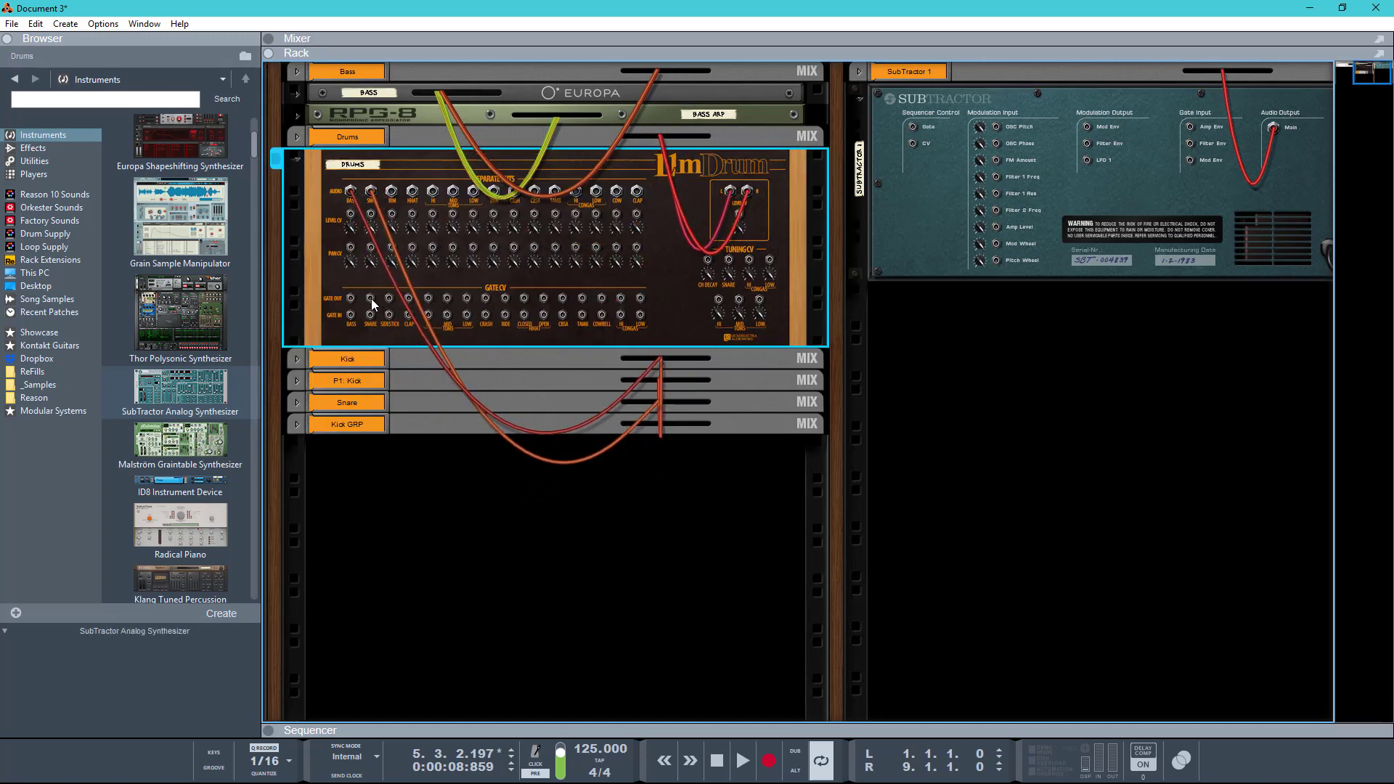
pyautogui.moveTo(371, 298); pyautogui.dragTo(912, 126)
pyautogui.press('Tab')
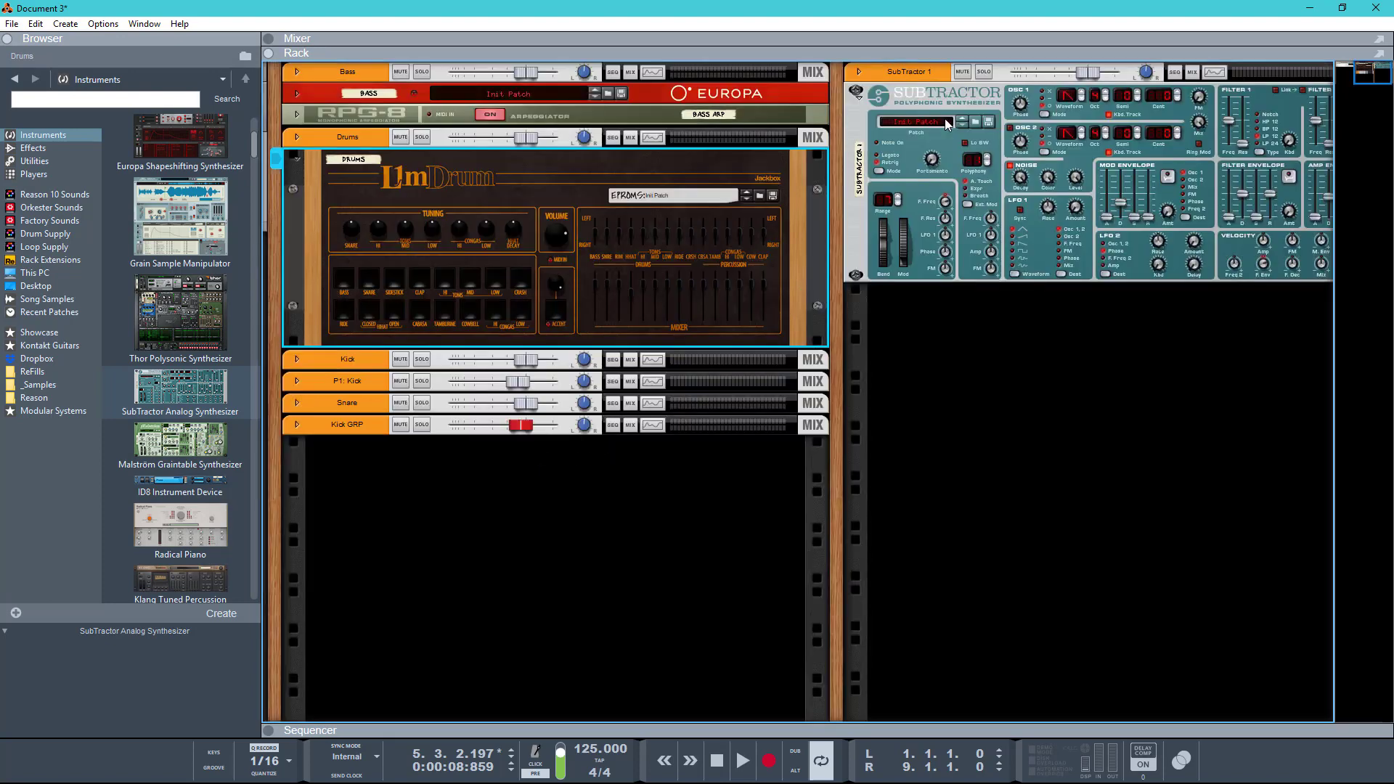
# Lower the SubTractor channel's level slightly during playback and set the SubTractor's Filter Env Decay to 74
pyautogui.press('space')
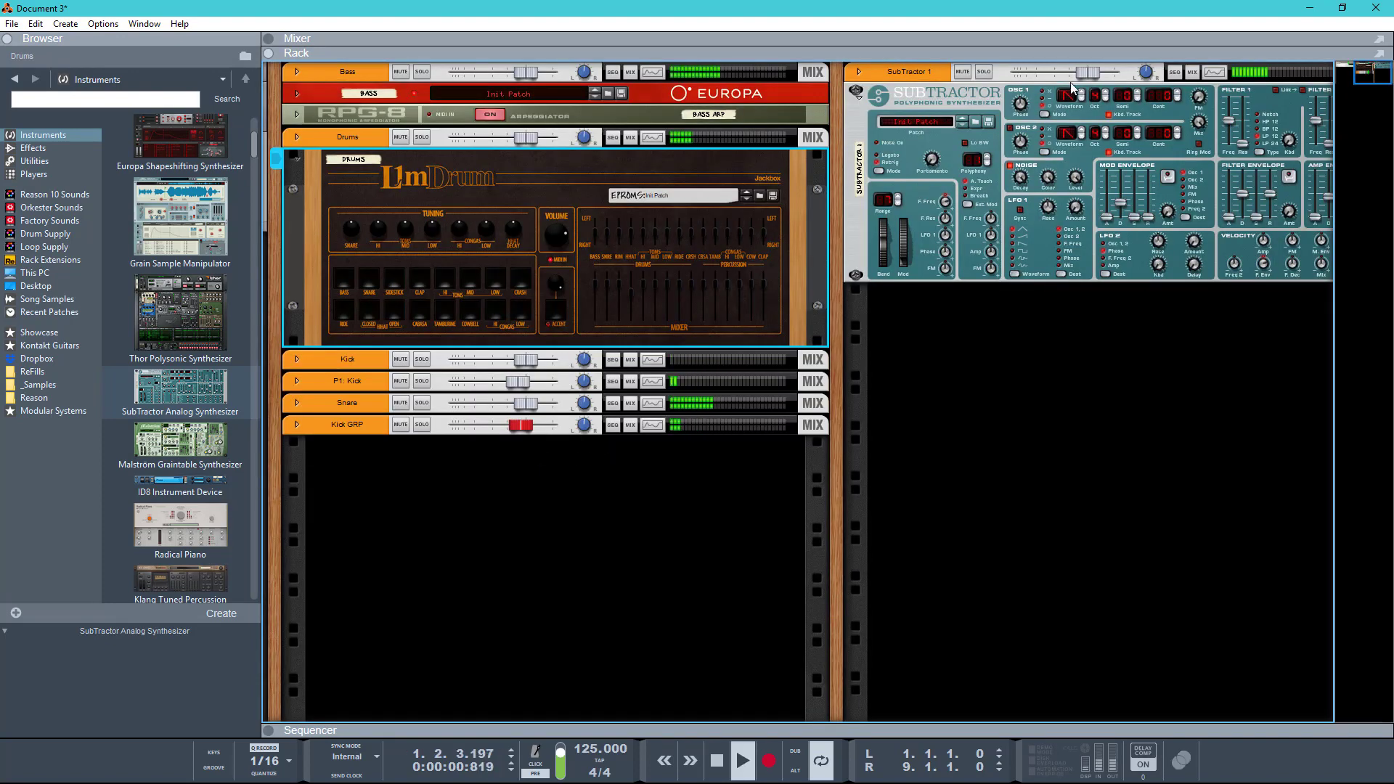
pyautogui.moveTo(1081, 77); pyautogui.dragTo(1074, 78)
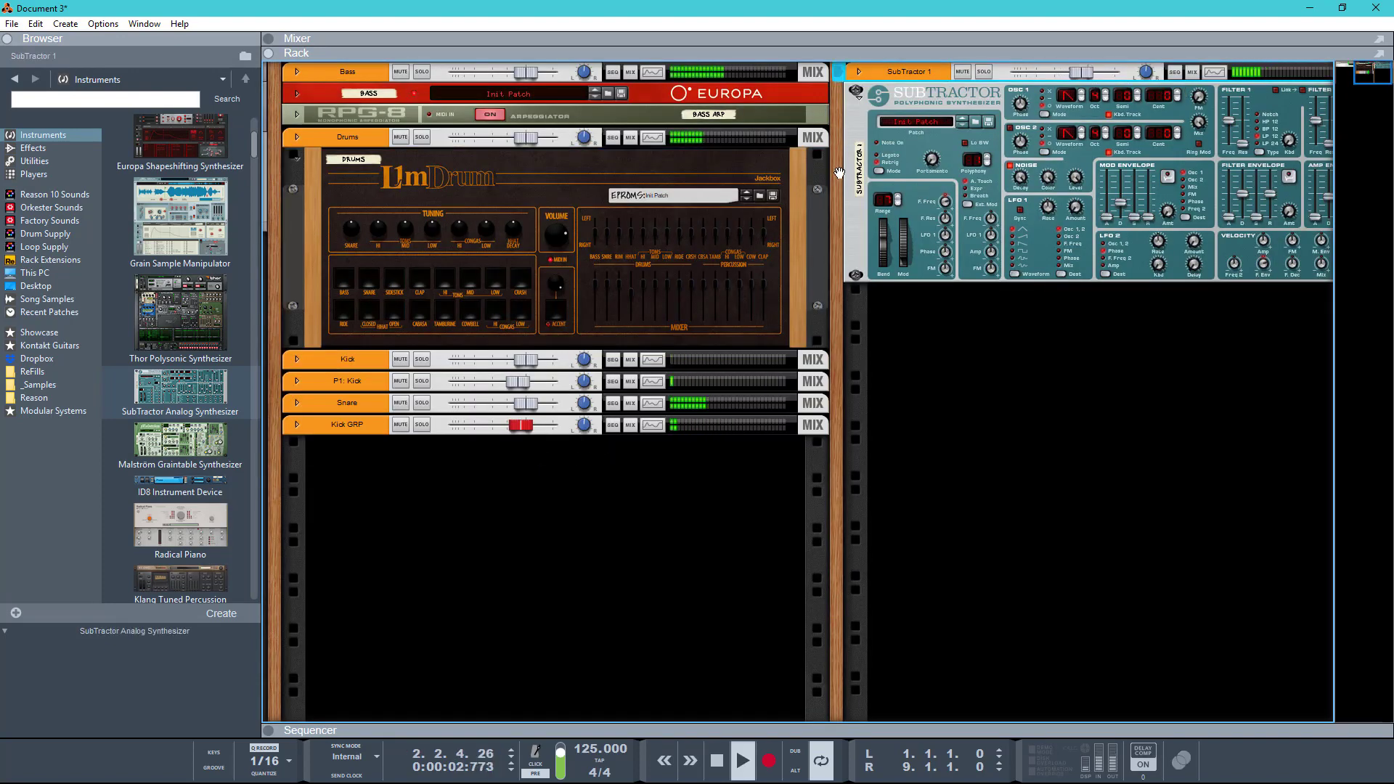
pyautogui.moveTo(837, 201); pyautogui.dragTo(692, 196)
pyautogui.moveTo(1171, 196); pyautogui.dragTo(1172, 192)
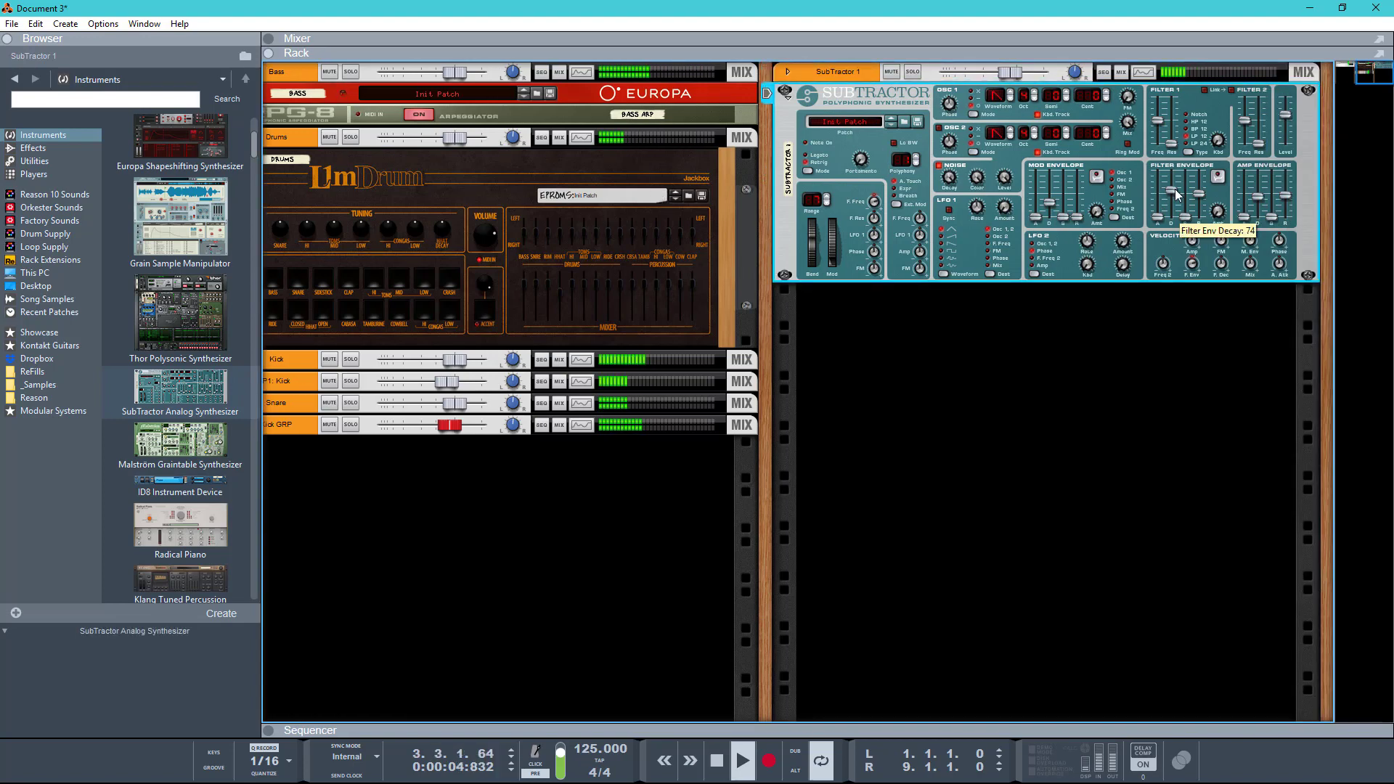
# Lower the SubTractor channel's level to -5.65 dB during playback, and stop the transport
pyautogui.moveTo(1012, 80); pyautogui.dragTo(1007, 80)
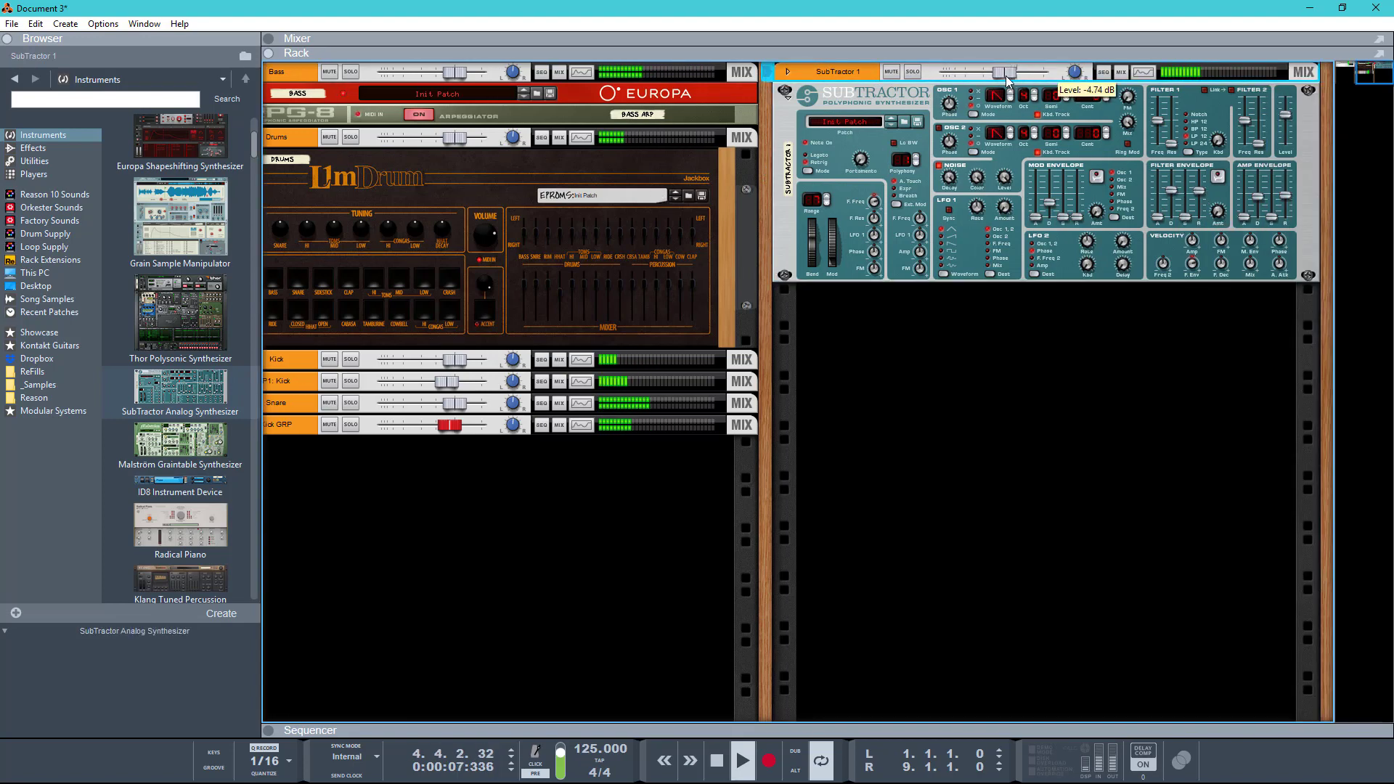
pyautogui.click(1173, 194)
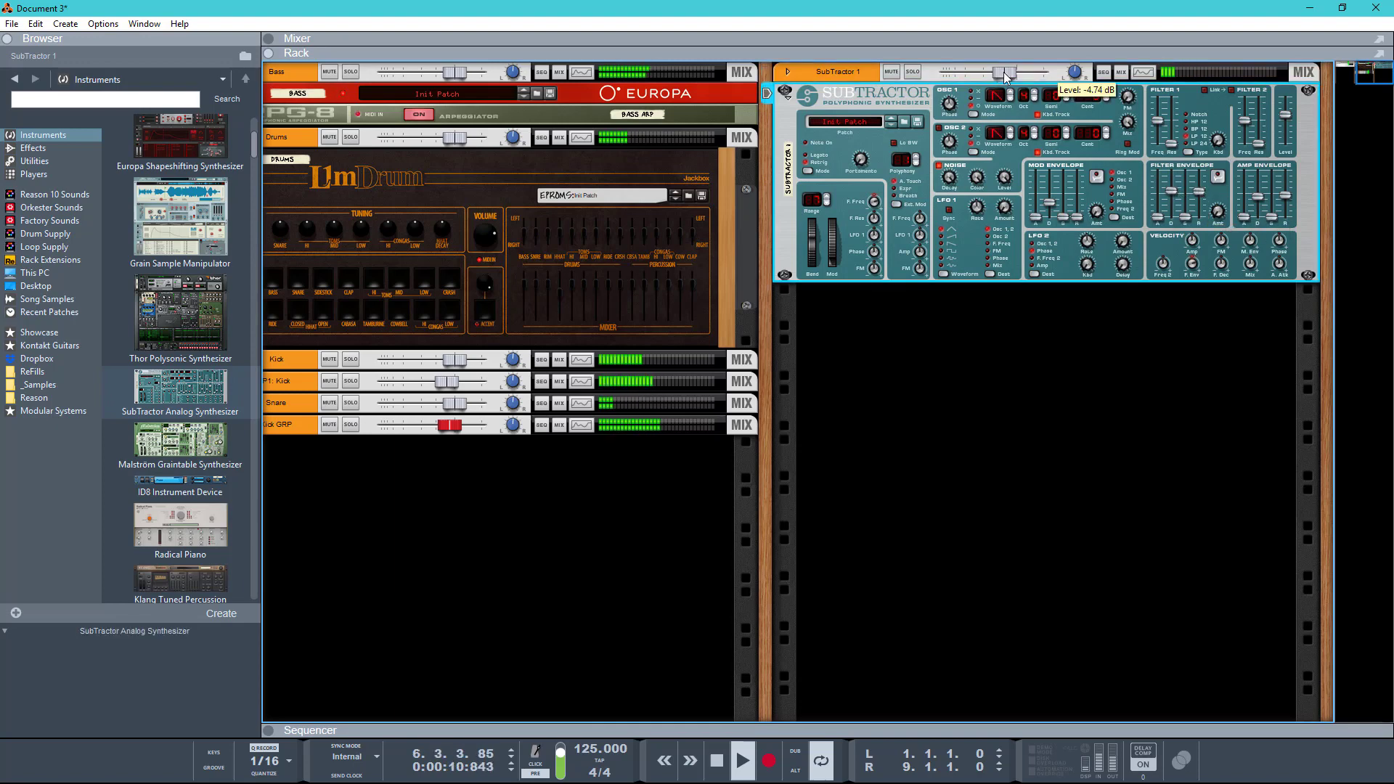
pyautogui.moveTo(1003, 71); pyautogui.dragTo(1001, 73)
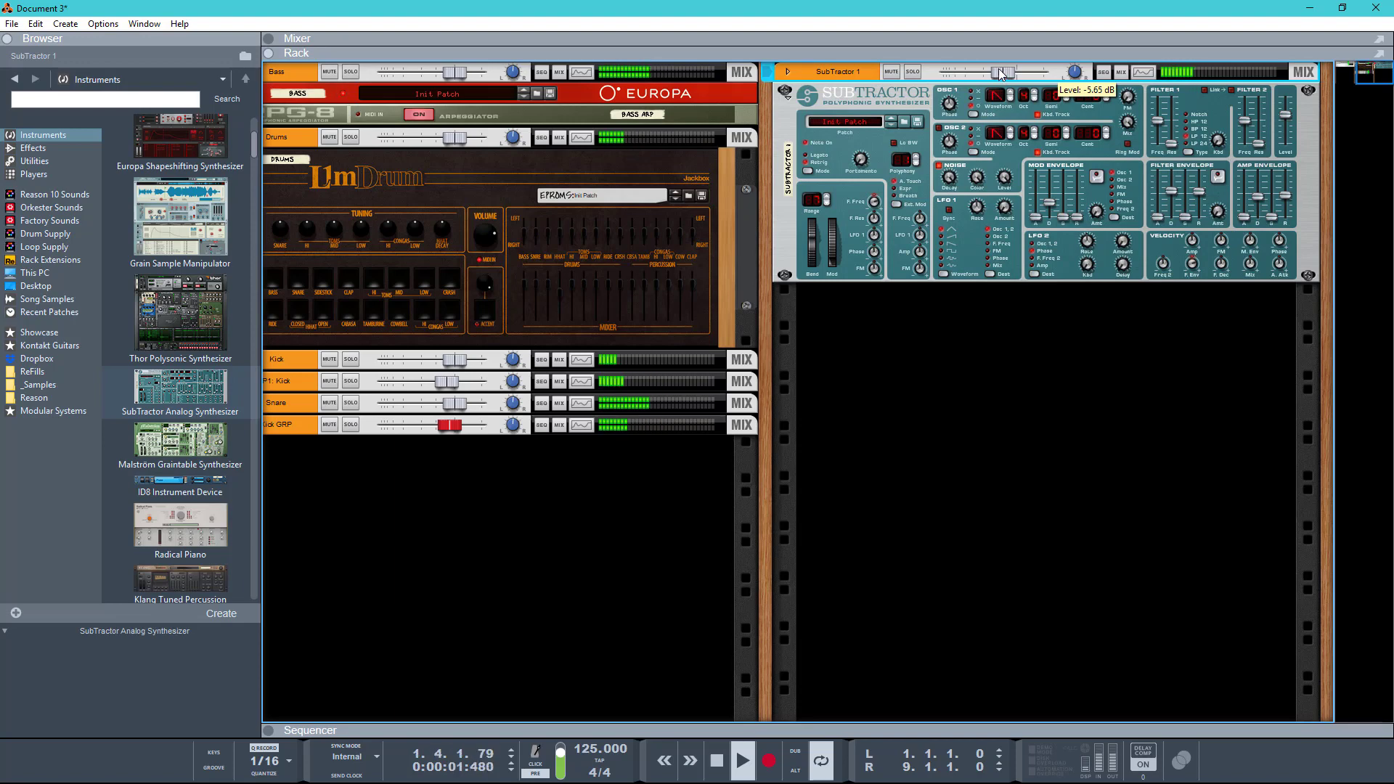
pyautogui.press('space')
# Rename the SubTractor device as Snare Noise Layer
pyautogui.doubleClick(789, 178)
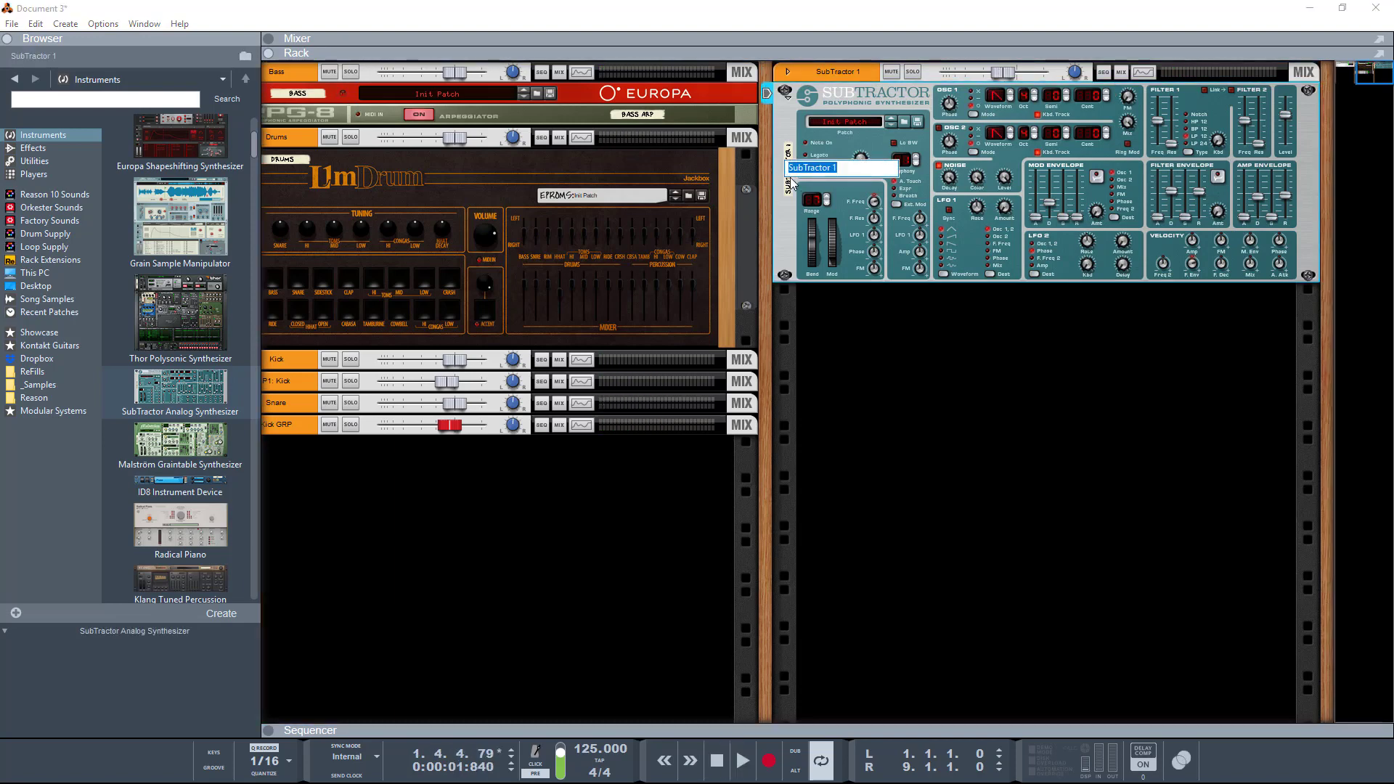
pyautogui.write('Snare Noise Layer')
pyautogui.press('Return')
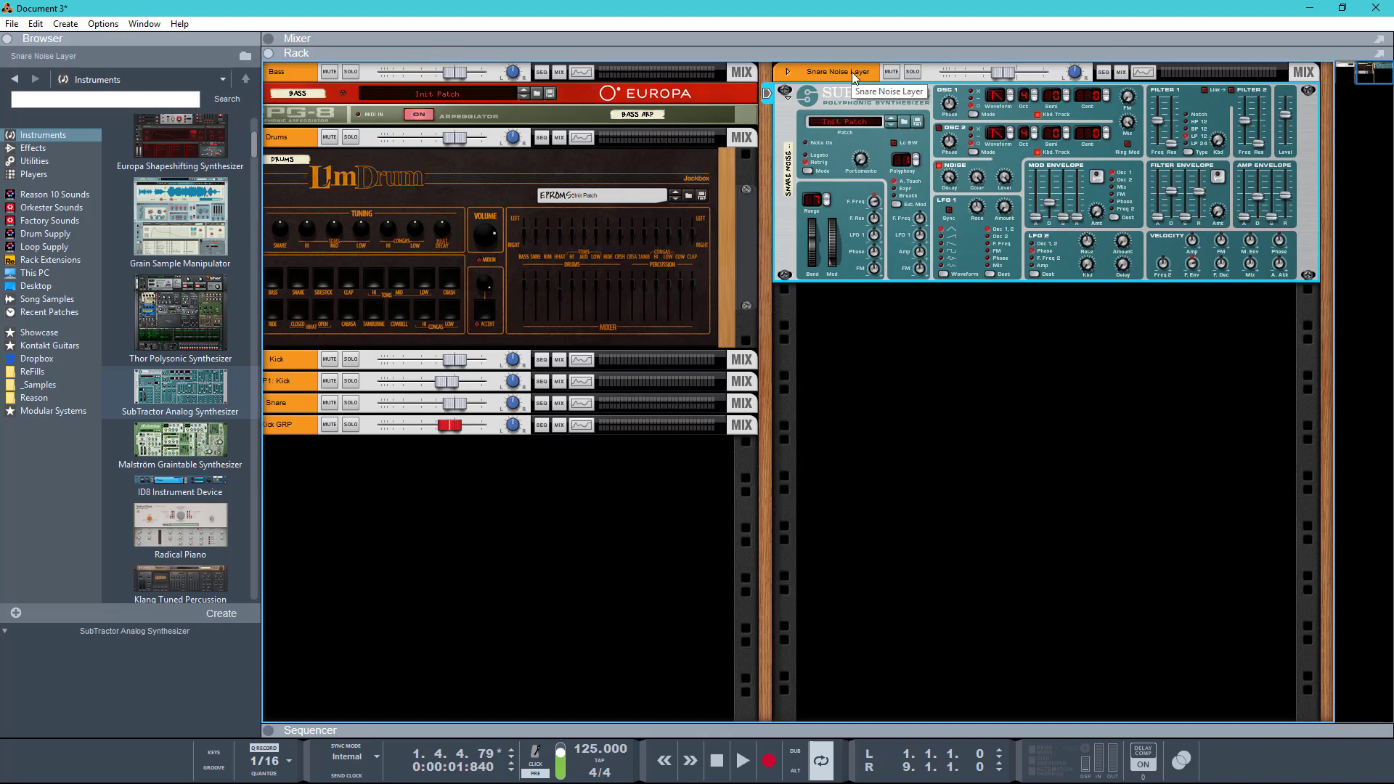
# Group the Snare and Snare Noise Layer mixer channels into a new output bus
pyautogui.press('F5')
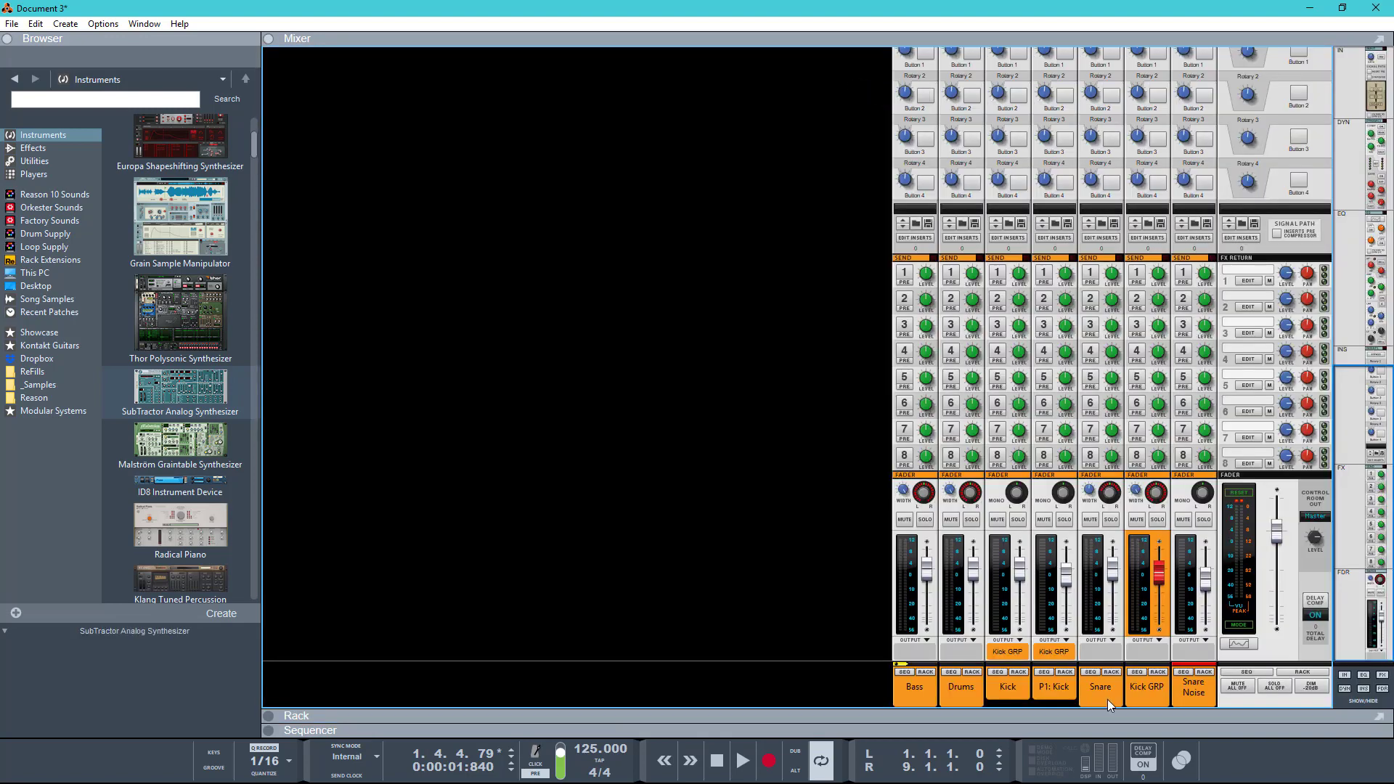
pyautogui.click(1108, 692)
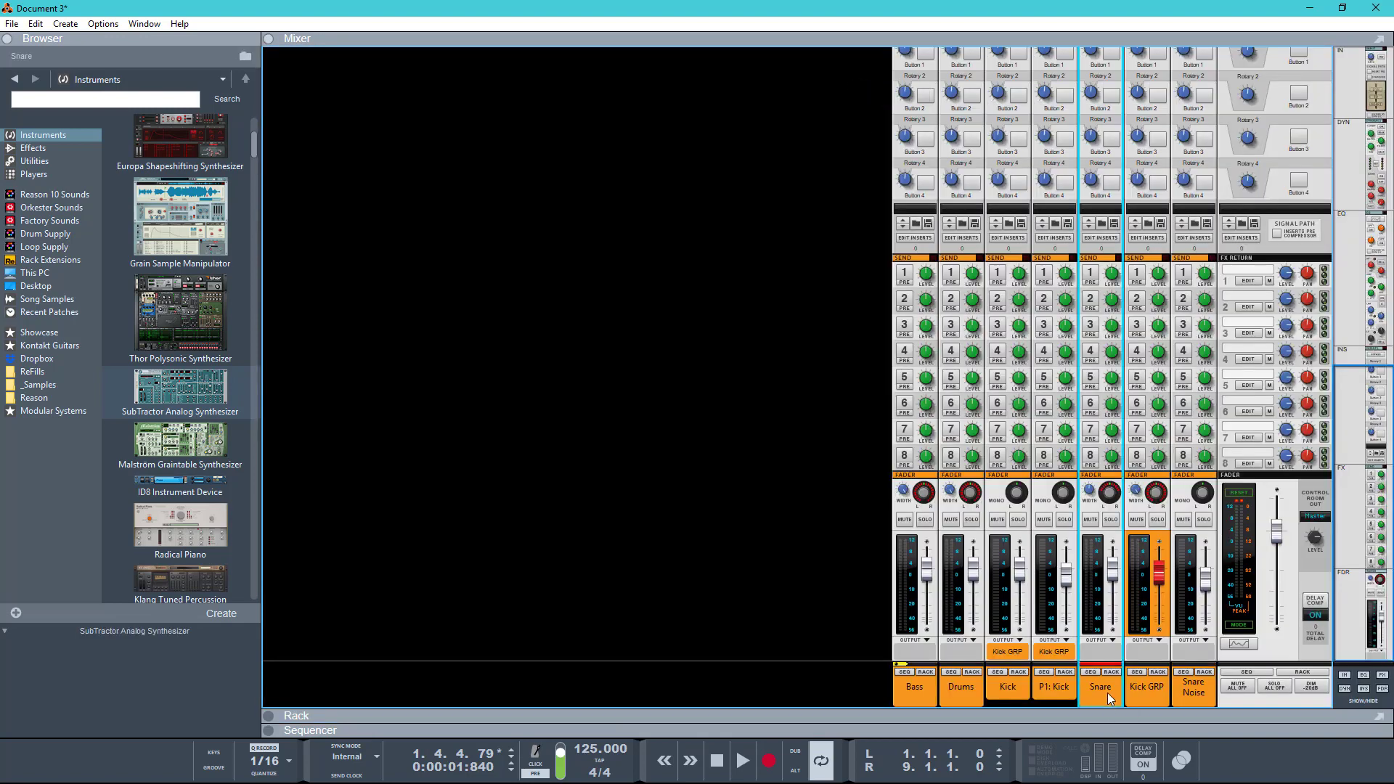
pyautogui.keyDown('ctrl'); pyautogui.click(1204, 692); pyautogui.keyUp('ctrl')
pyautogui.hotkey('ctrl', 'g')
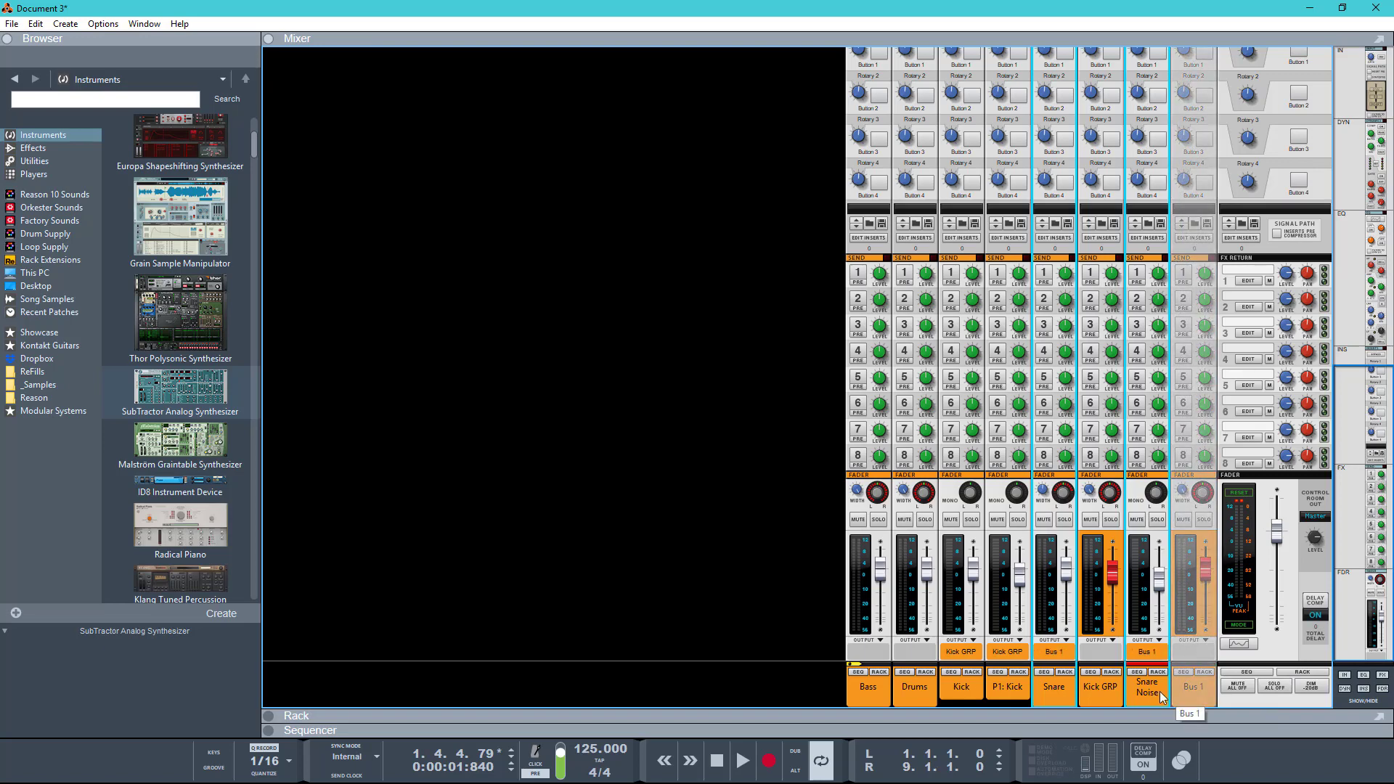
# Name the new bus Snare GRP and move the Snare Noise Layer channel directly beside the Snare channel
pyautogui.doubleClick(1161, 686)
pyautogui.press('Escape')
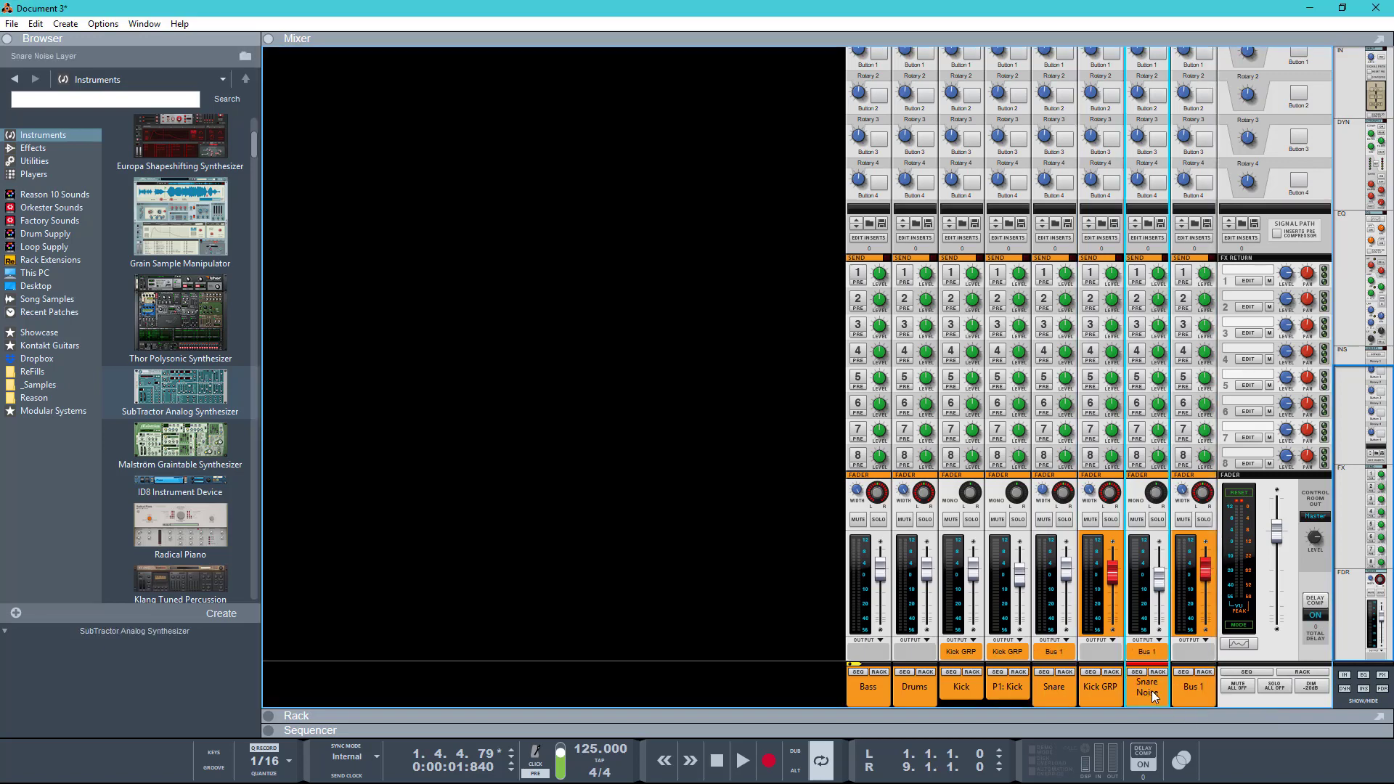
pyautogui.moveTo(1151, 691); pyautogui.dragTo(1088, 691)
pyautogui.press('F6')
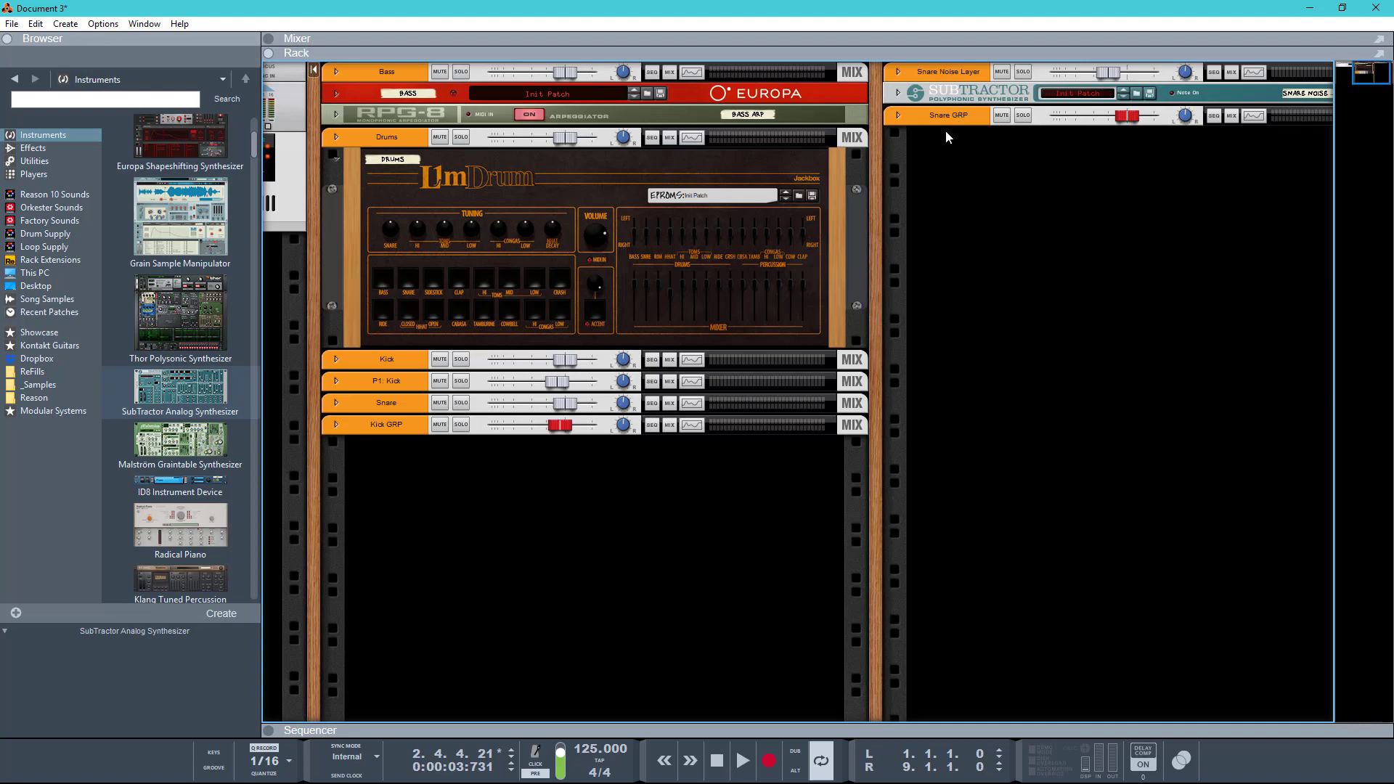
# Sort the device groups of all mixer channels from Bass through Snare GRP so the rack follows the mixer order
pyautogui.press('F5')
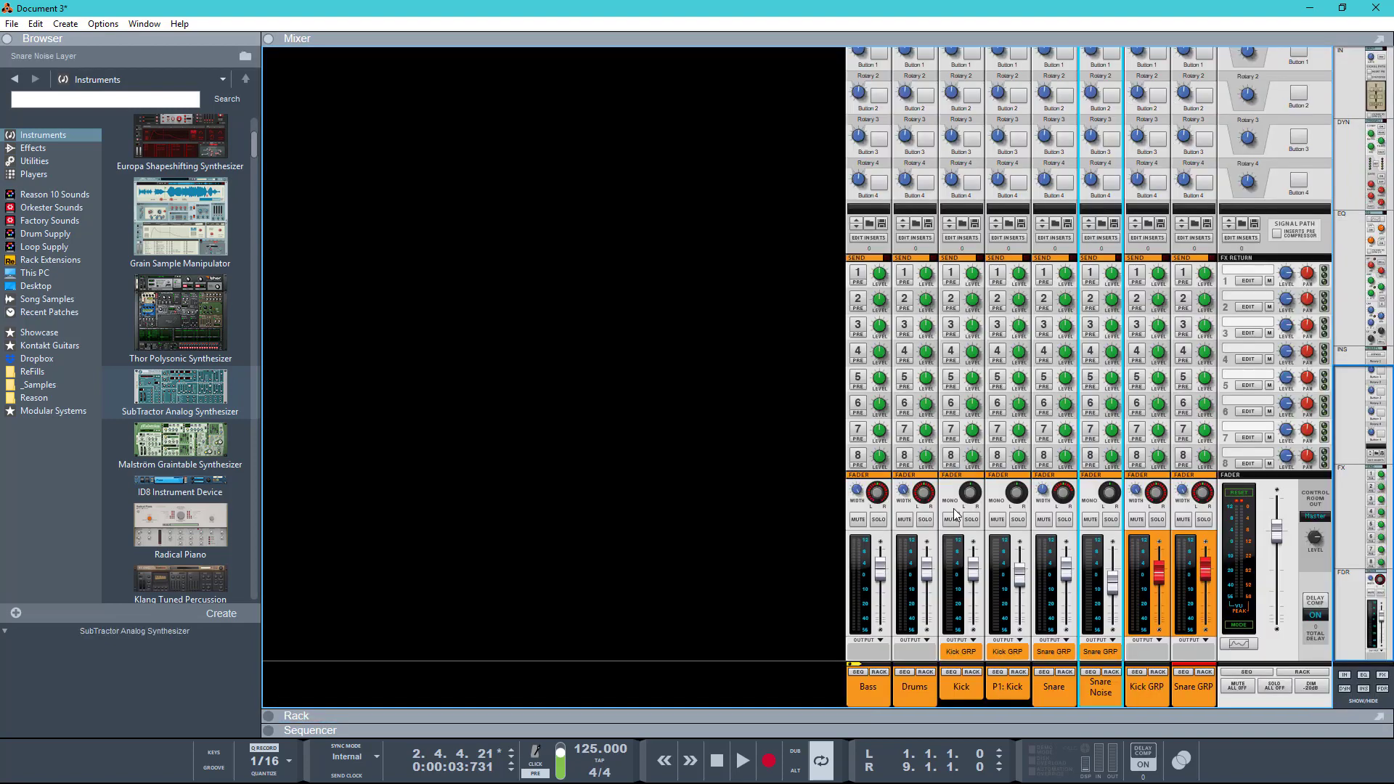
pyautogui.click(873, 695)
pyautogui.keyDown('shift'); pyautogui.click(1183, 694); pyautogui.keyUp('shift')
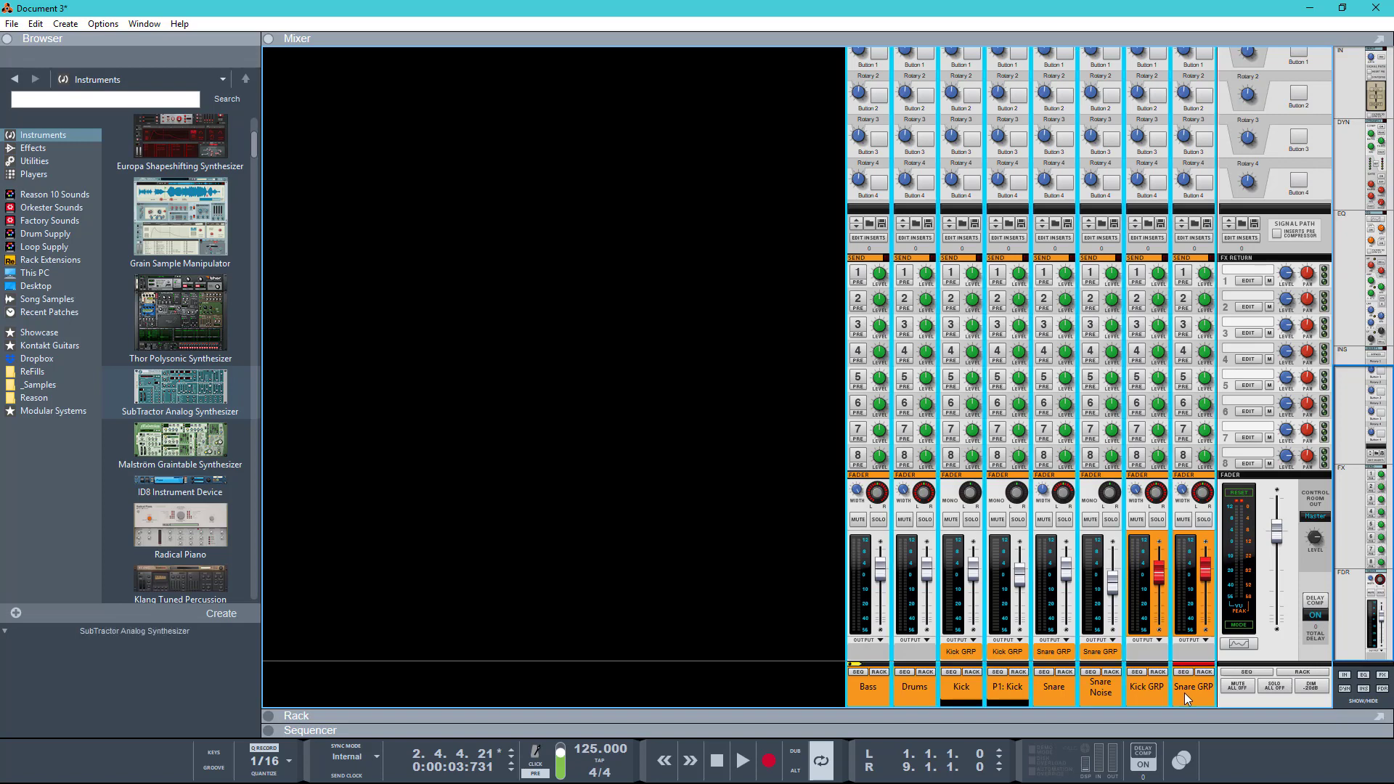
pyautogui.rightClick(1191, 686)
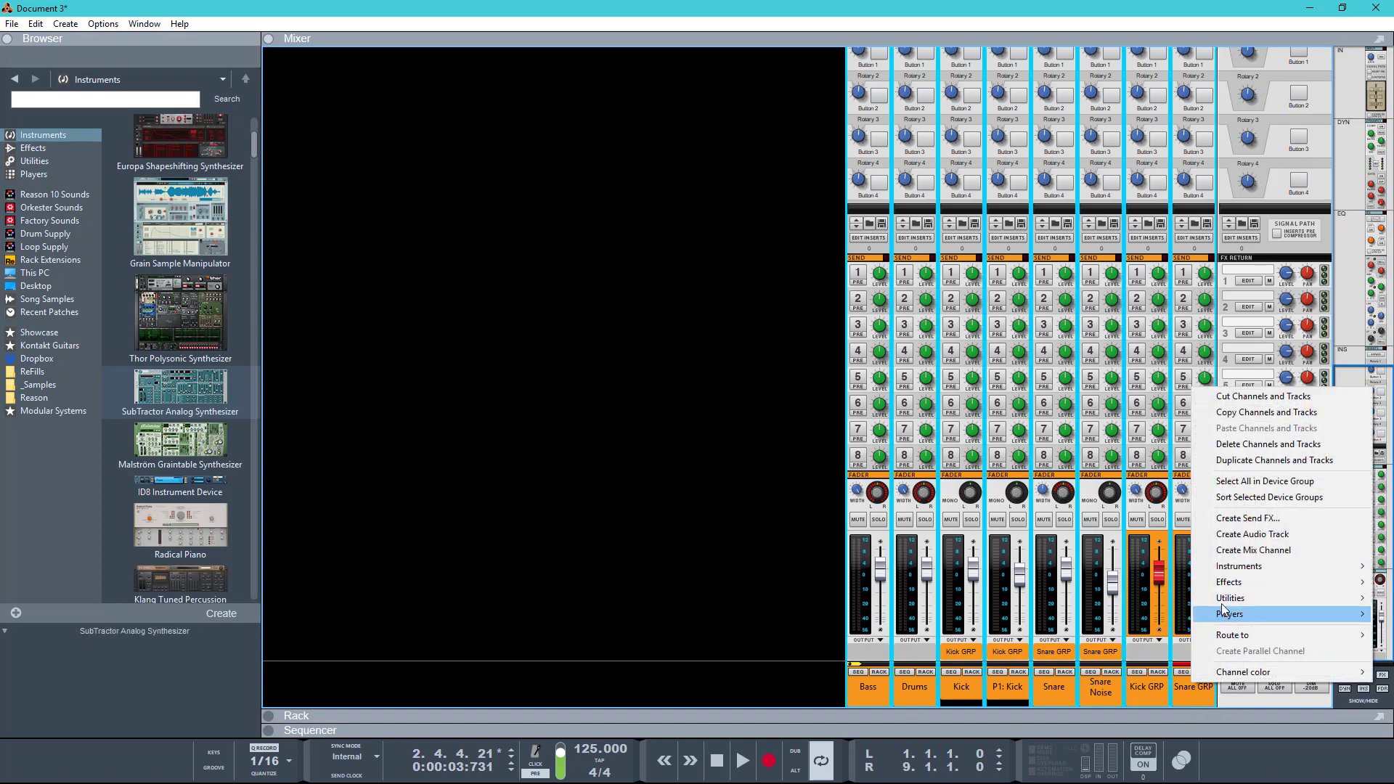
pyautogui.click(1235, 497)
pyautogui.press('F6')
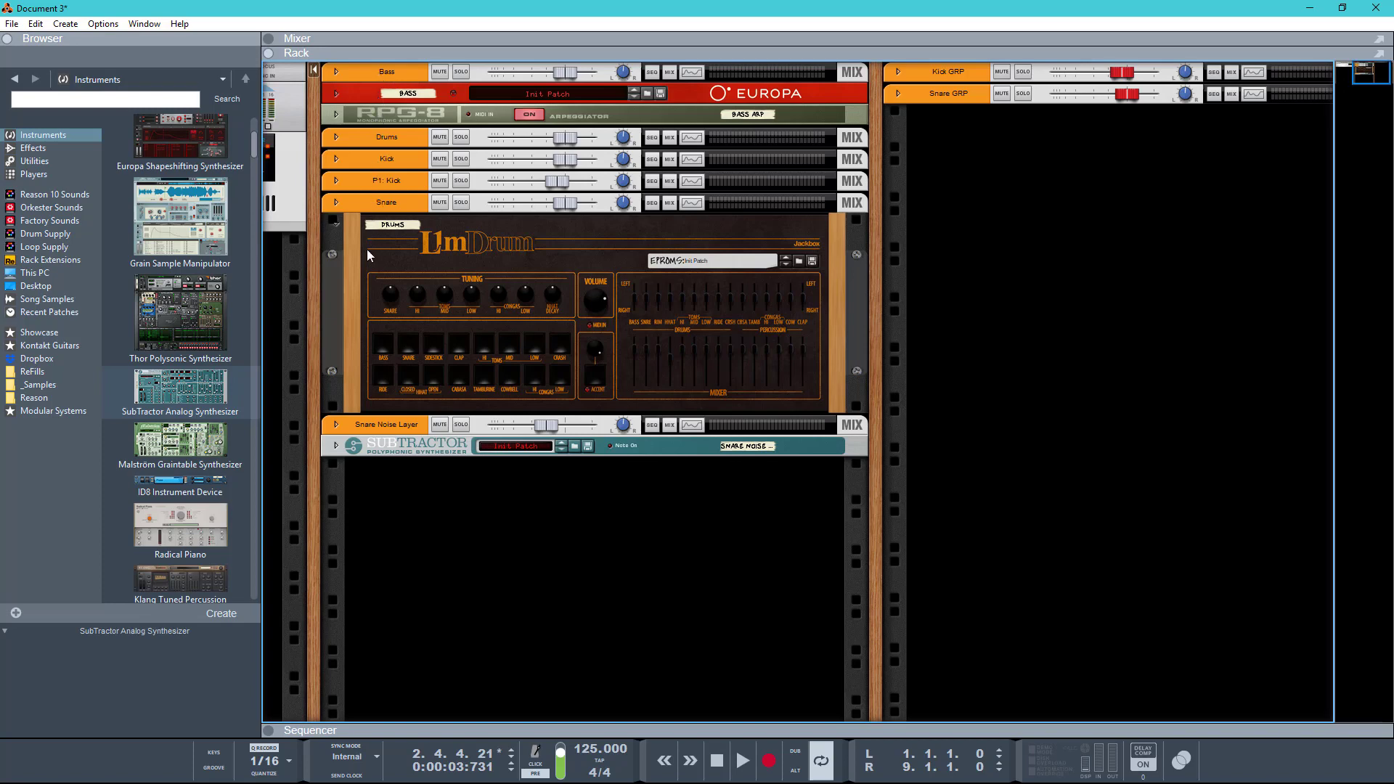
# Move the Kick GRP and Snare GRP channels below the SubTractor in the rack column and fold the L1MDrum
pyautogui.click(938, 75)
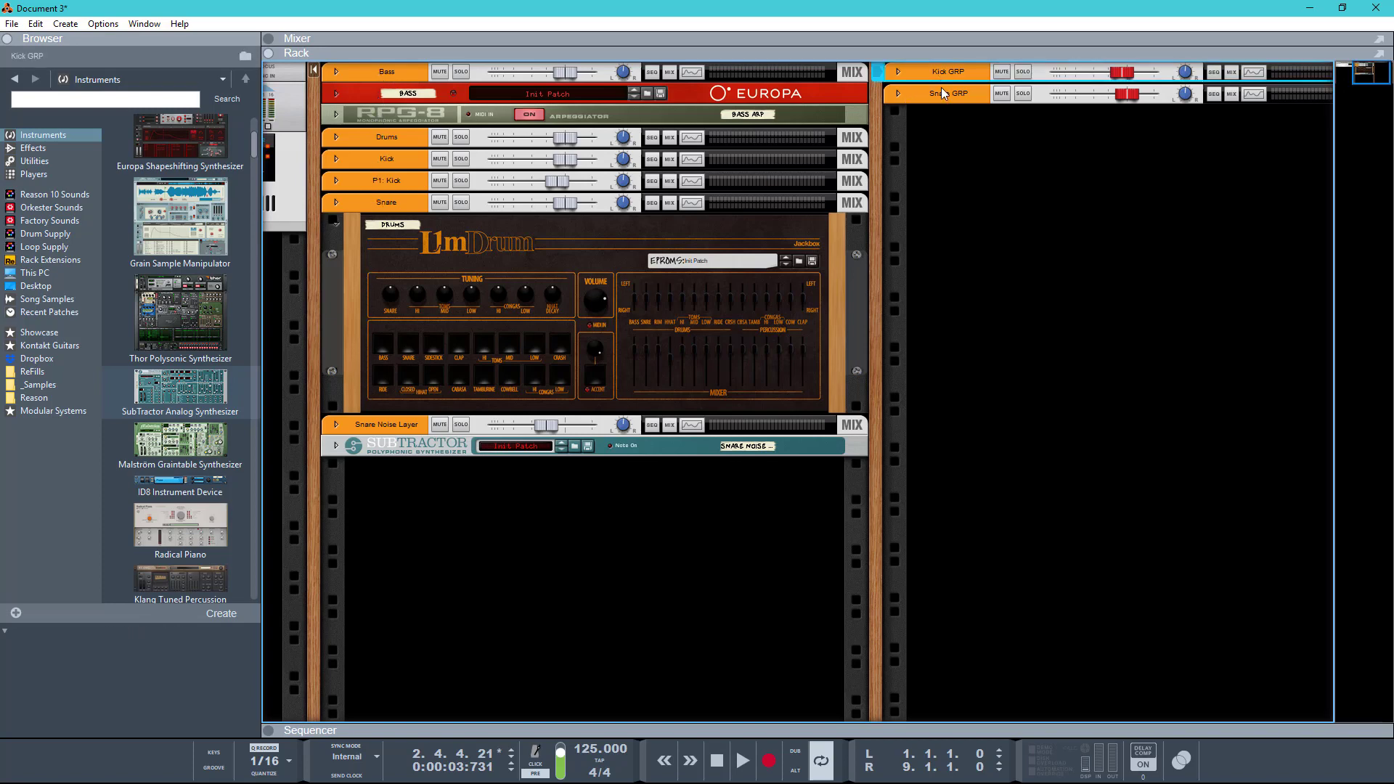
pyautogui.keyDown('shift'); pyautogui.click(939, 93); pyautogui.keyUp('shift')
pyautogui.moveTo(949, 75); pyautogui.dragTo(378, 499)
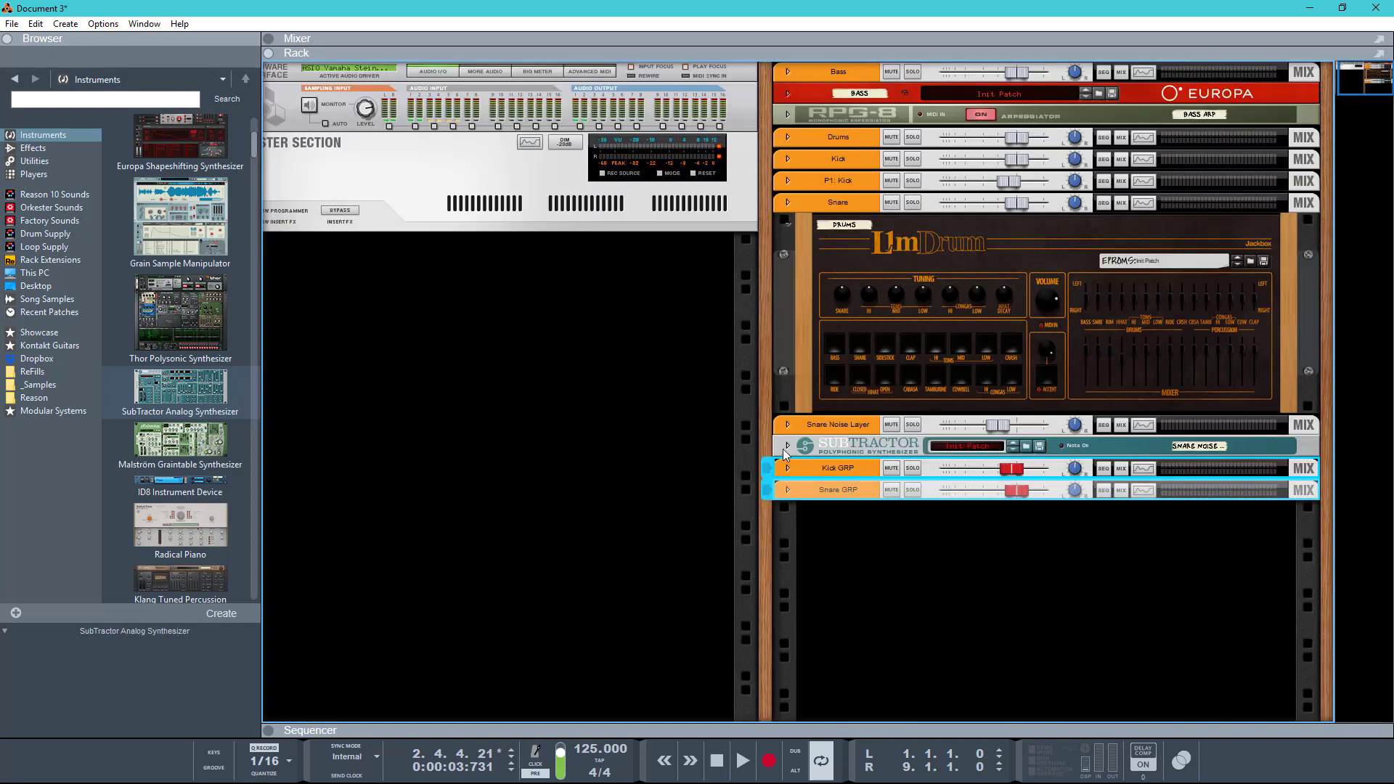
pyautogui.click(788, 223)
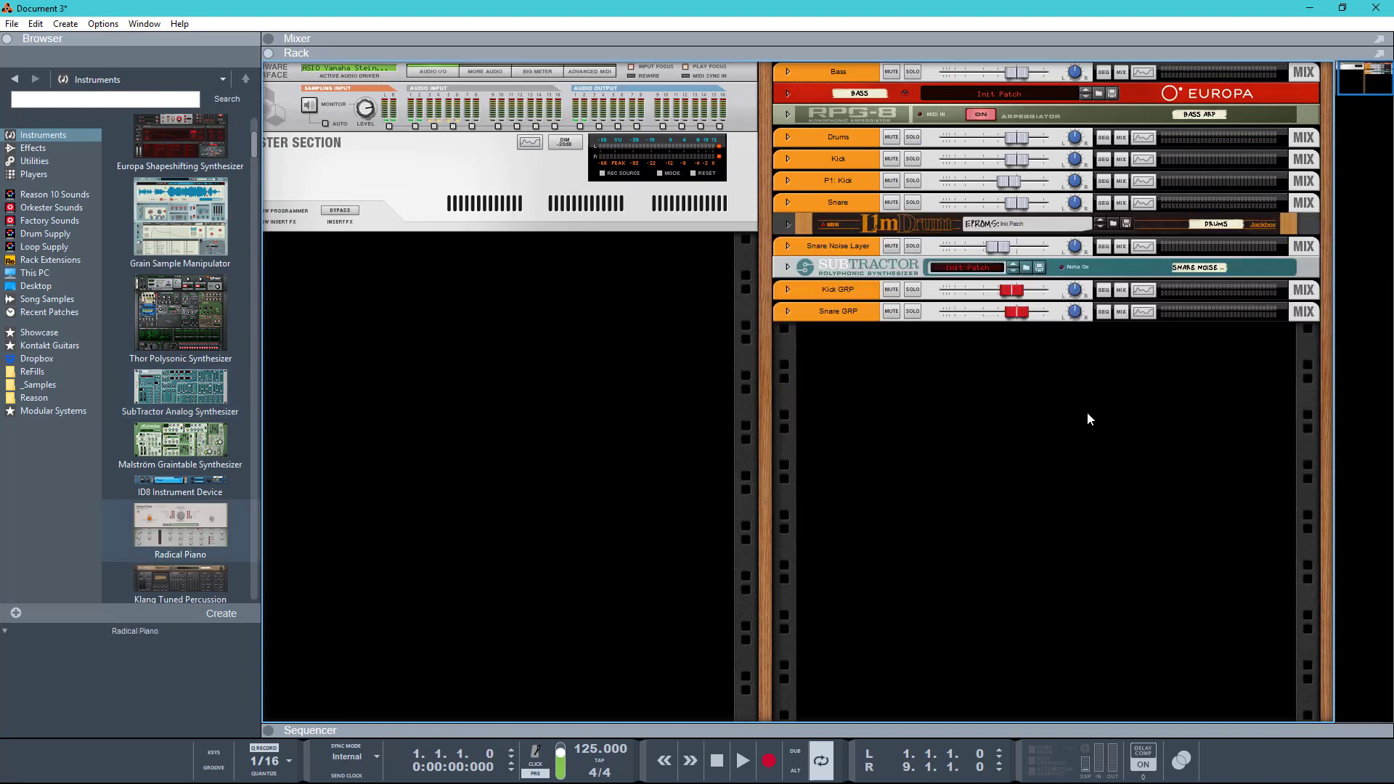
# Create a Radical Piano in a new rack column and adjust its output compression
pyautogui.moveTo(190, 538)
pyautogui.mouseDown()
pyautogui.moveTo(1037, 456)
pyautogui.moveTo(1332, 385)
pyautogui.mouseUp()
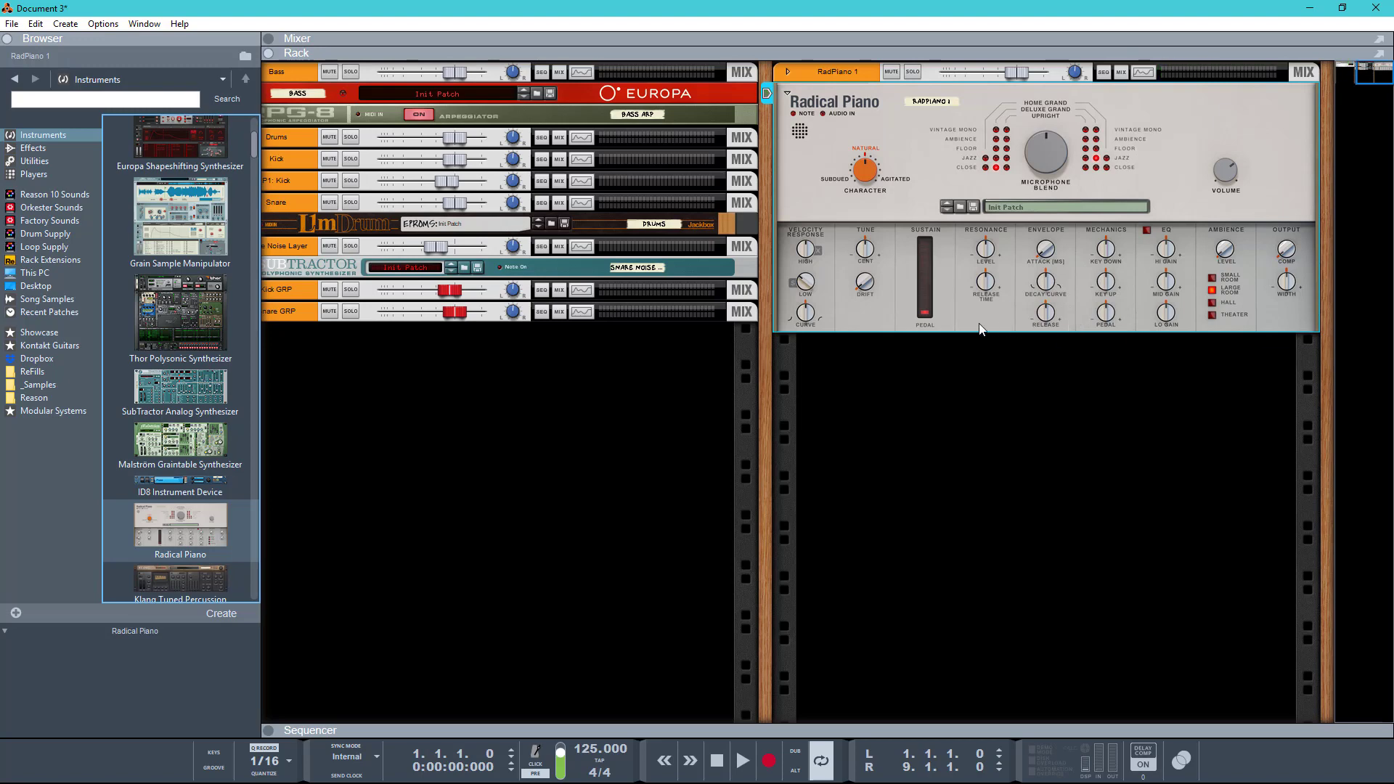
pyautogui.click(869, 185)
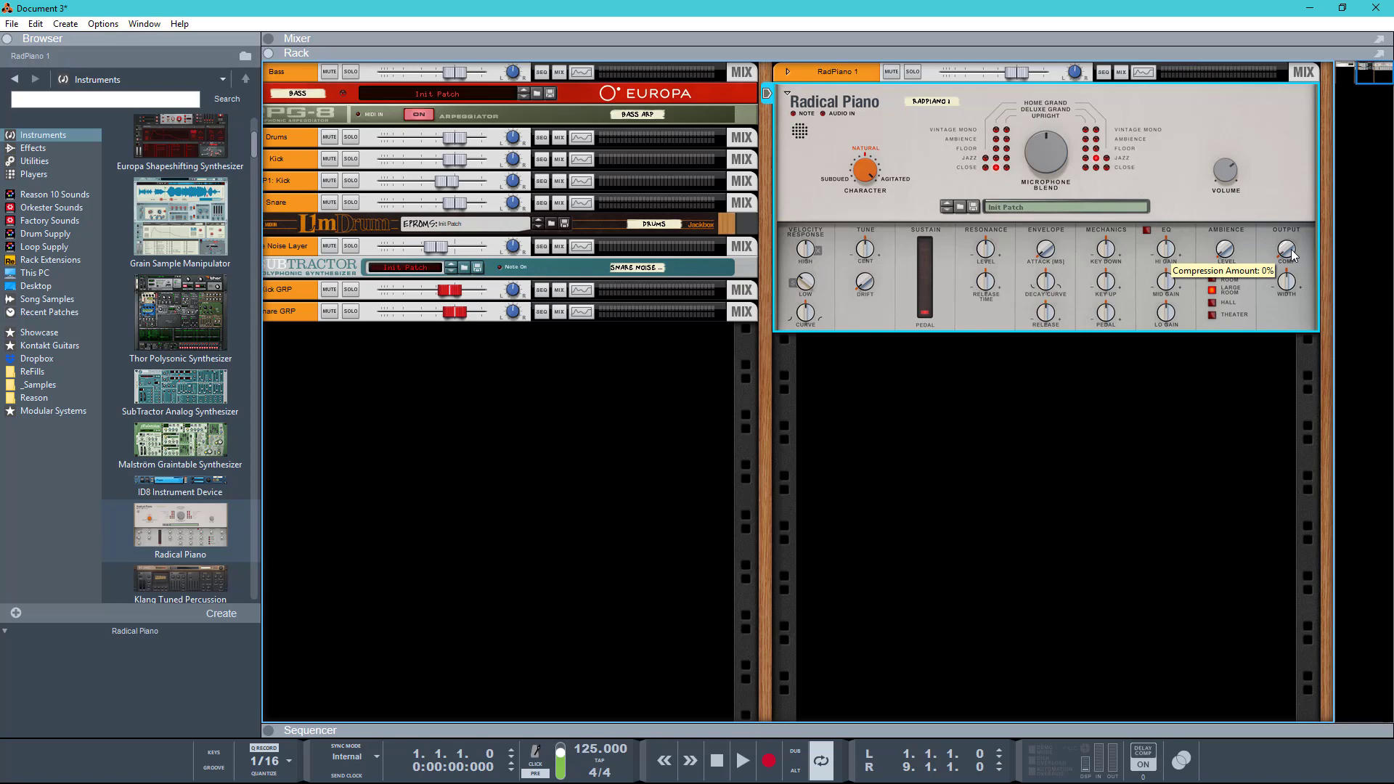
pyautogui.moveTo(1291, 254); pyautogui.dragTo(1284, 5)
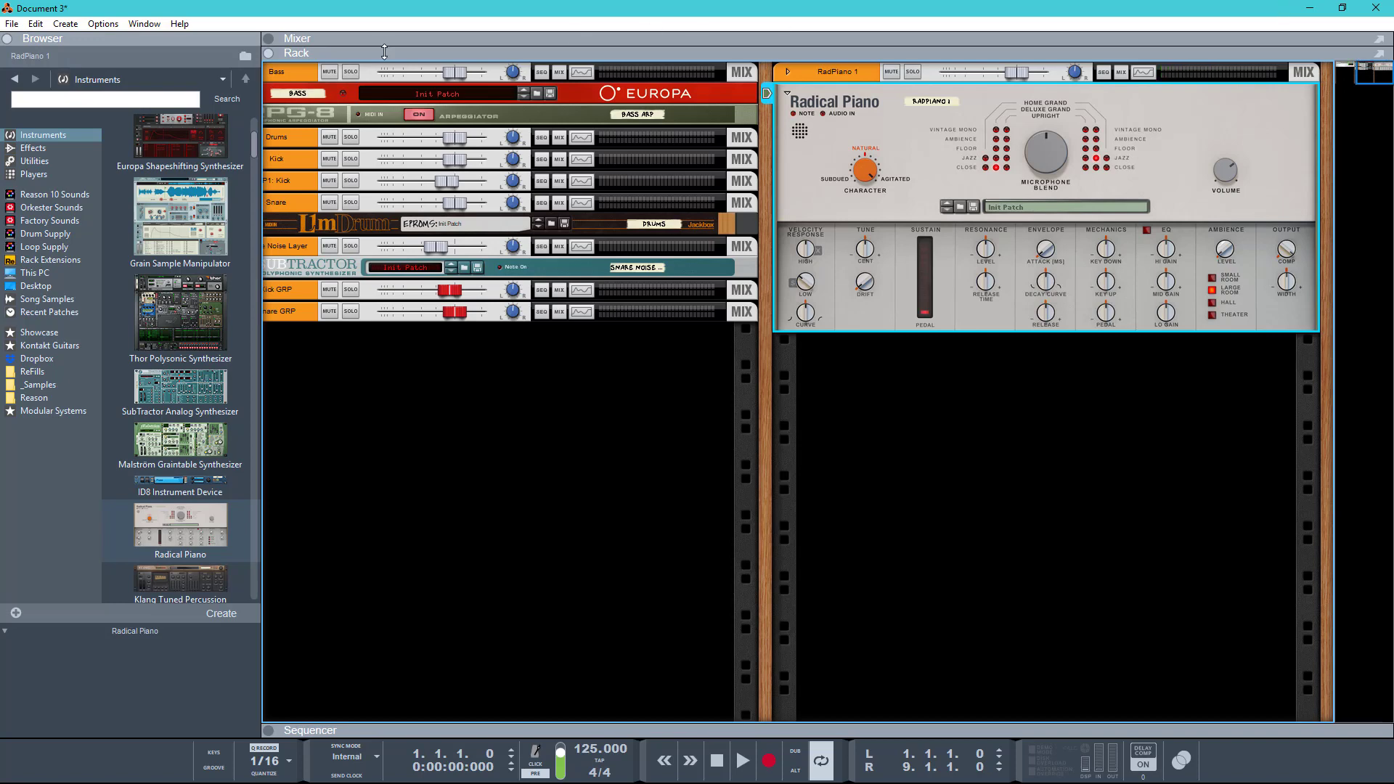
# Add a Synapse DC-2 Dual Chorus as an insert effect on the Radical Piano channel
pyautogui.click(32, 147)
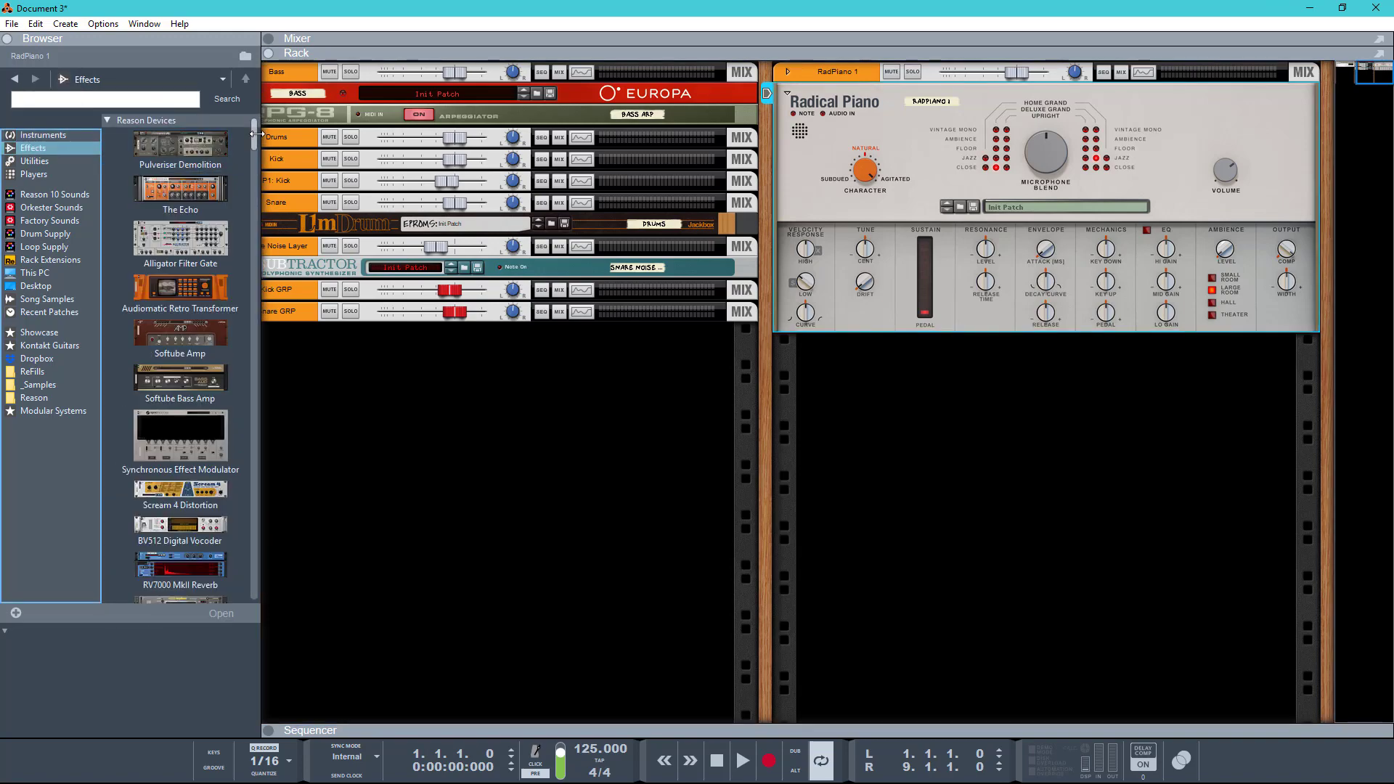
pyautogui.scroll(-20, 237, 407)
pyautogui.scroll(-10, 241, 459)
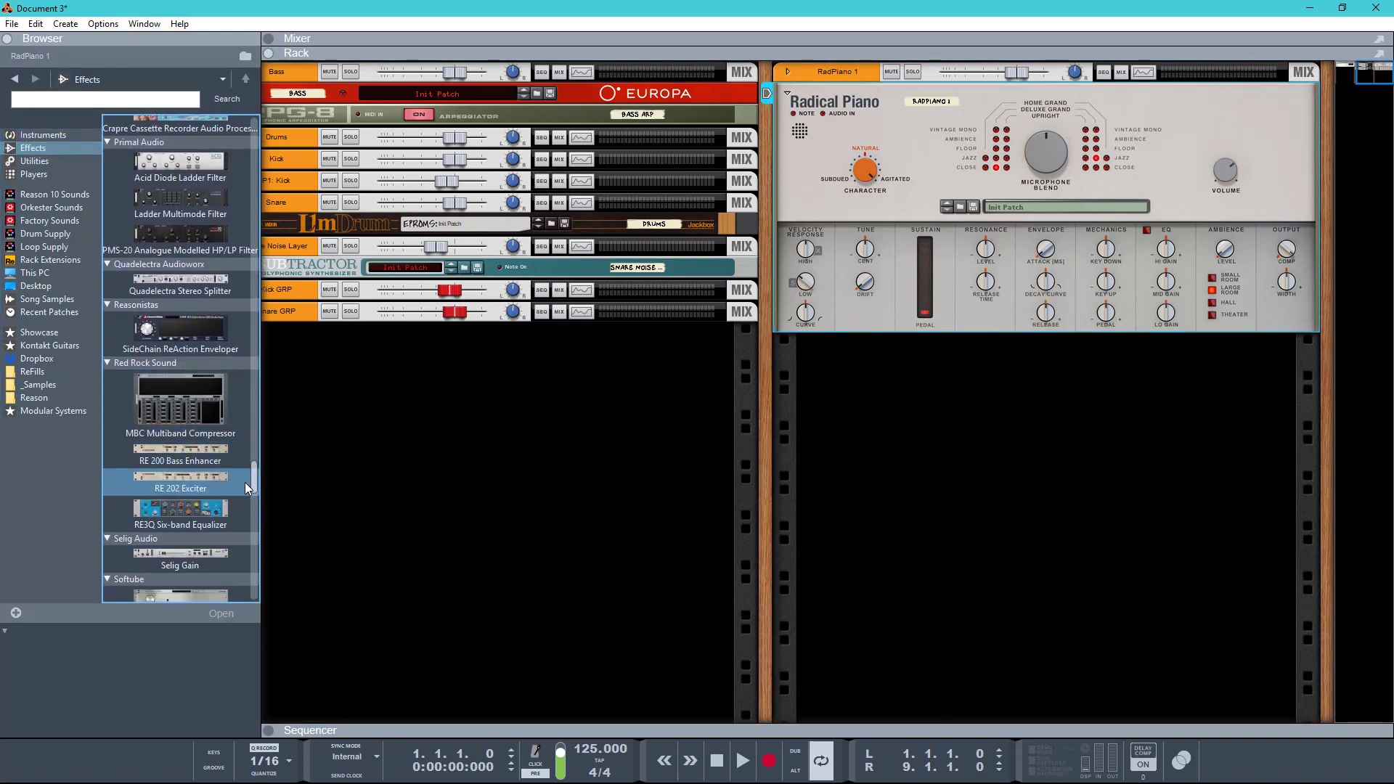
pyautogui.moveTo(196, 325); pyautogui.dragTo(902, 92)
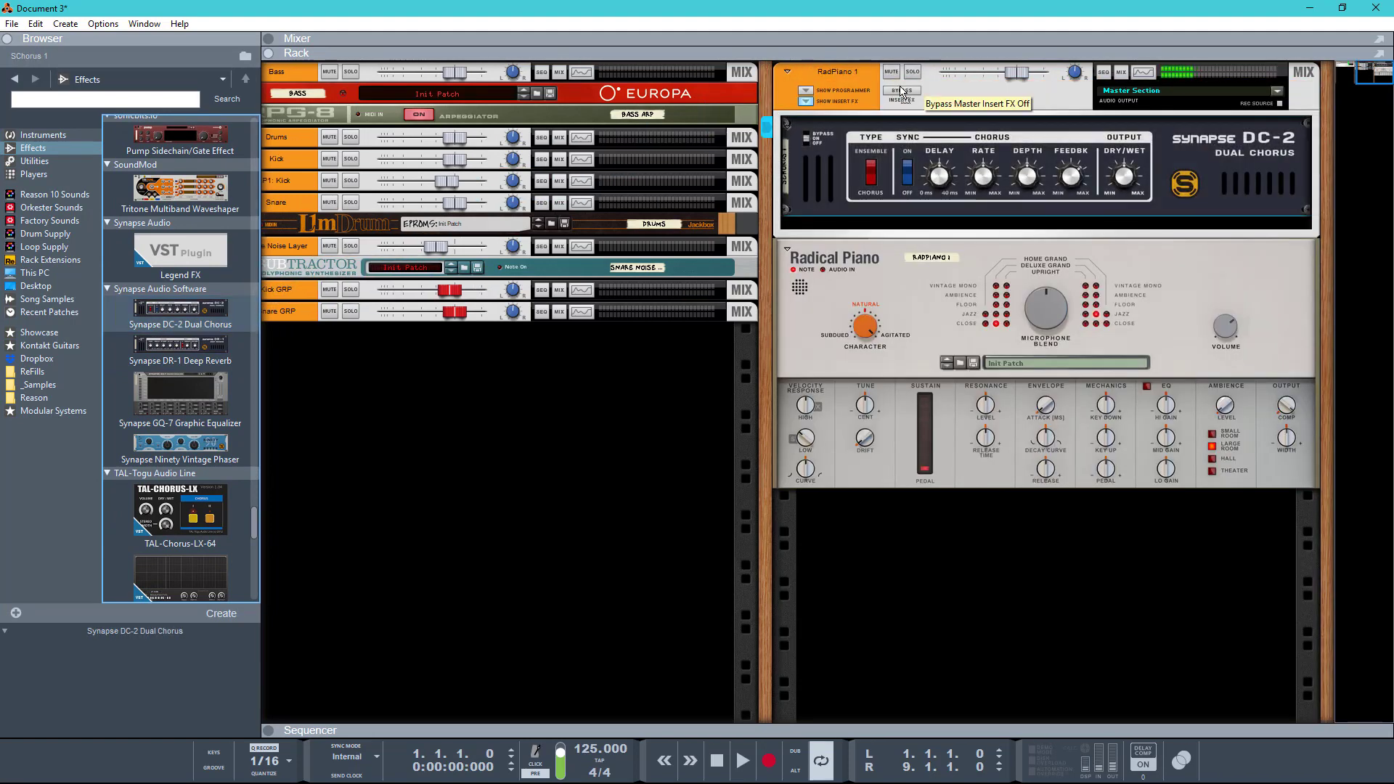
# Set the DC-2 chorus Delay to 34 ms and its Rate to 0.12 Hz
pyautogui.moveTo(940, 183)
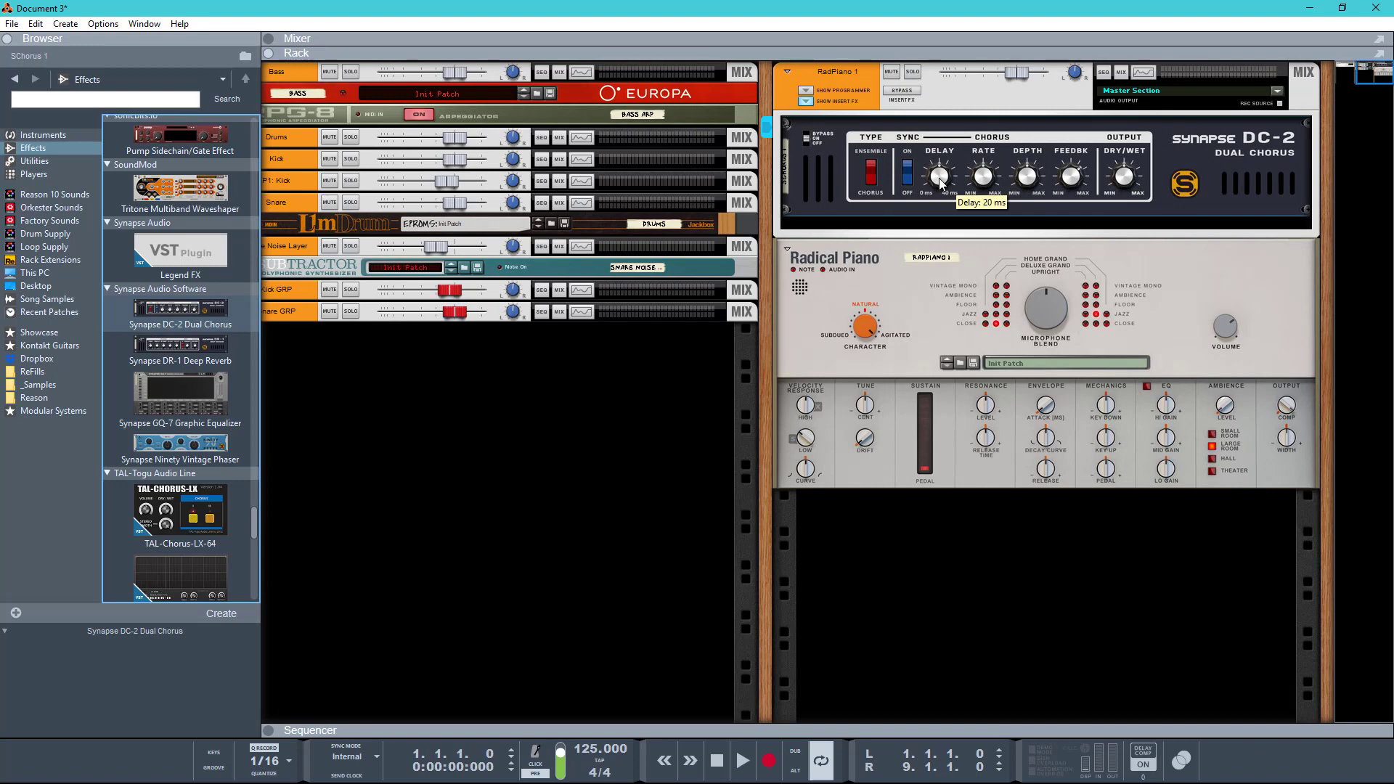
pyautogui.moveTo(940, 183); pyautogui.dragTo(968, 132)
pyautogui.moveTo(986, 184)
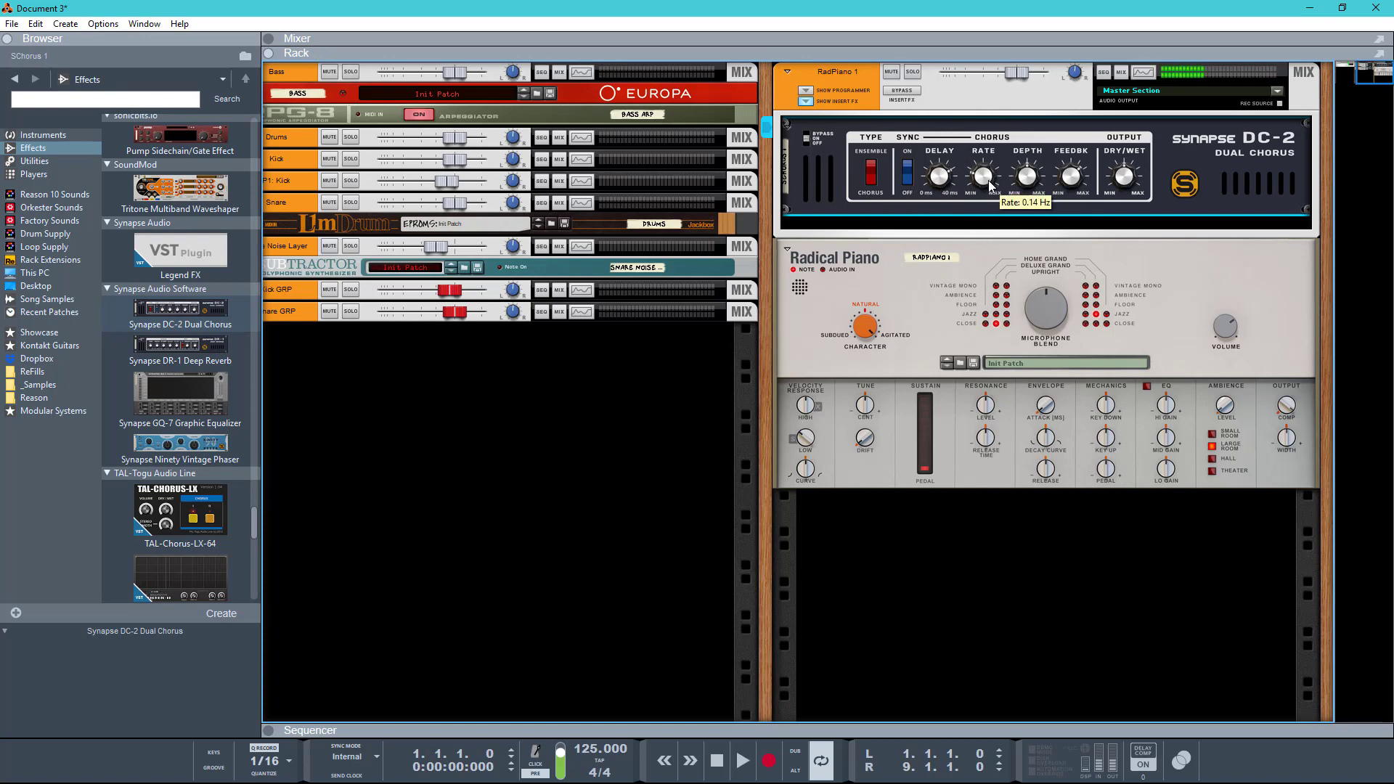
pyautogui.moveTo(954, 158)
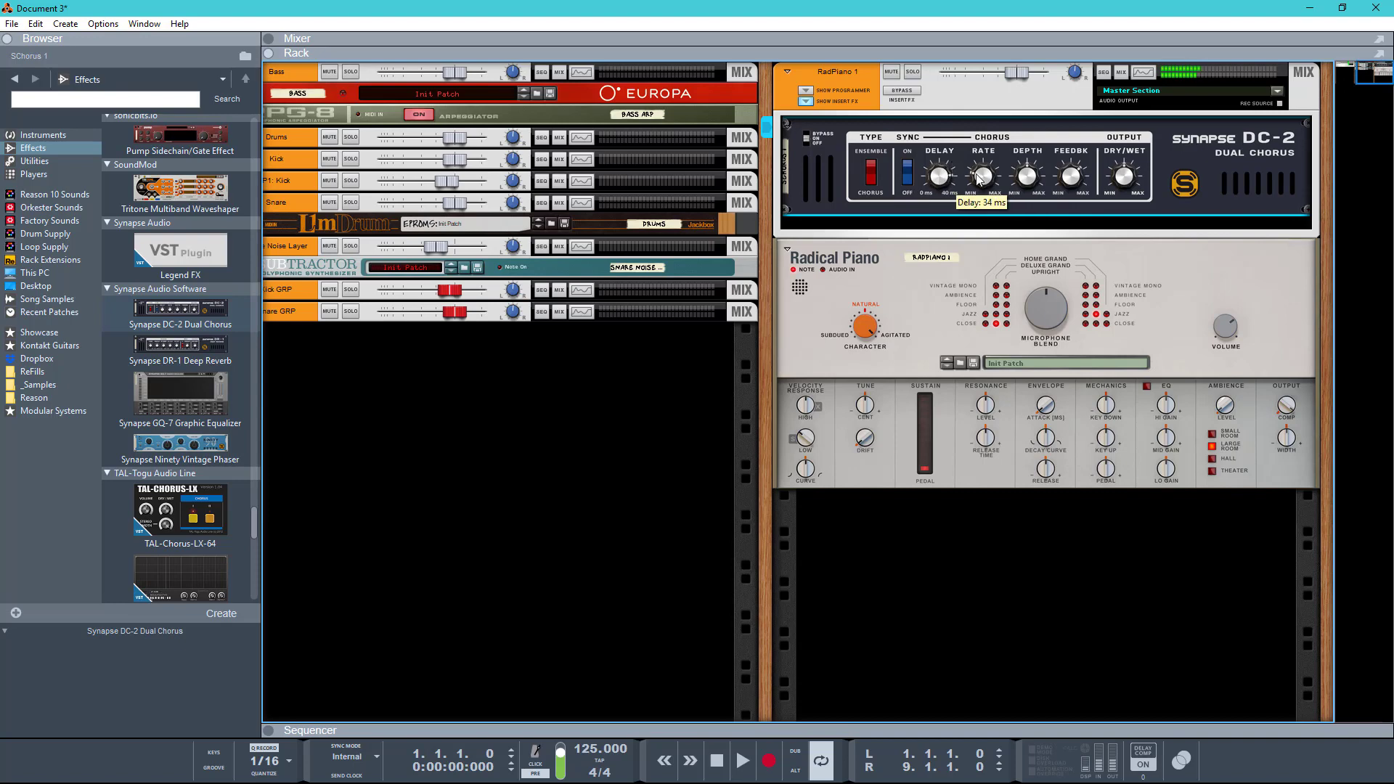
pyautogui.moveTo(976, 172); pyautogui.dragTo(976, 176)
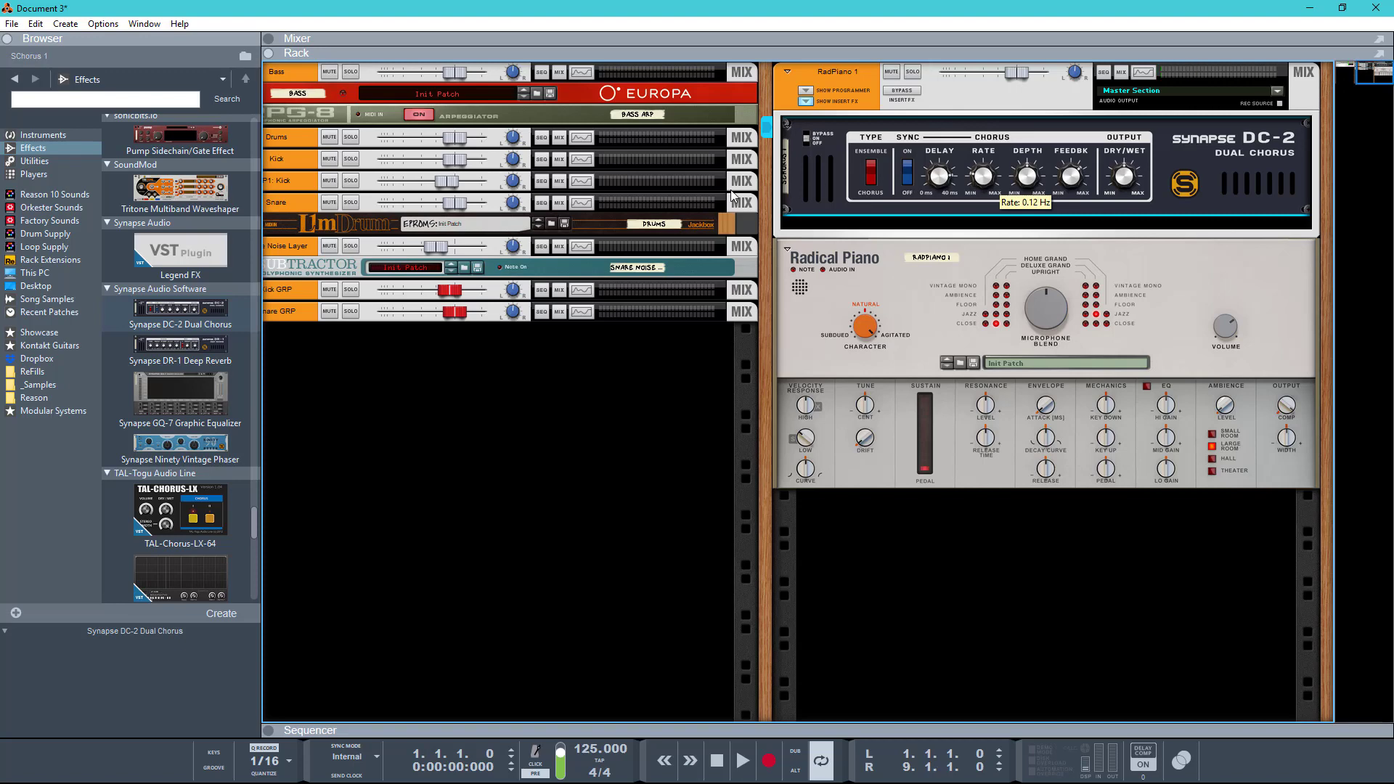
# Add a Synapse DR-1 Deep Reverb after the chorus in the Radical Piano's inserts and adjust its reverb settings
pyautogui.click(160, 356)
pyautogui.moveTo(160, 356); pyautogui.dragTo(897, 227)
pyautogui.moveTo(1003, 242); pyautogui.dragTo(877, 233)
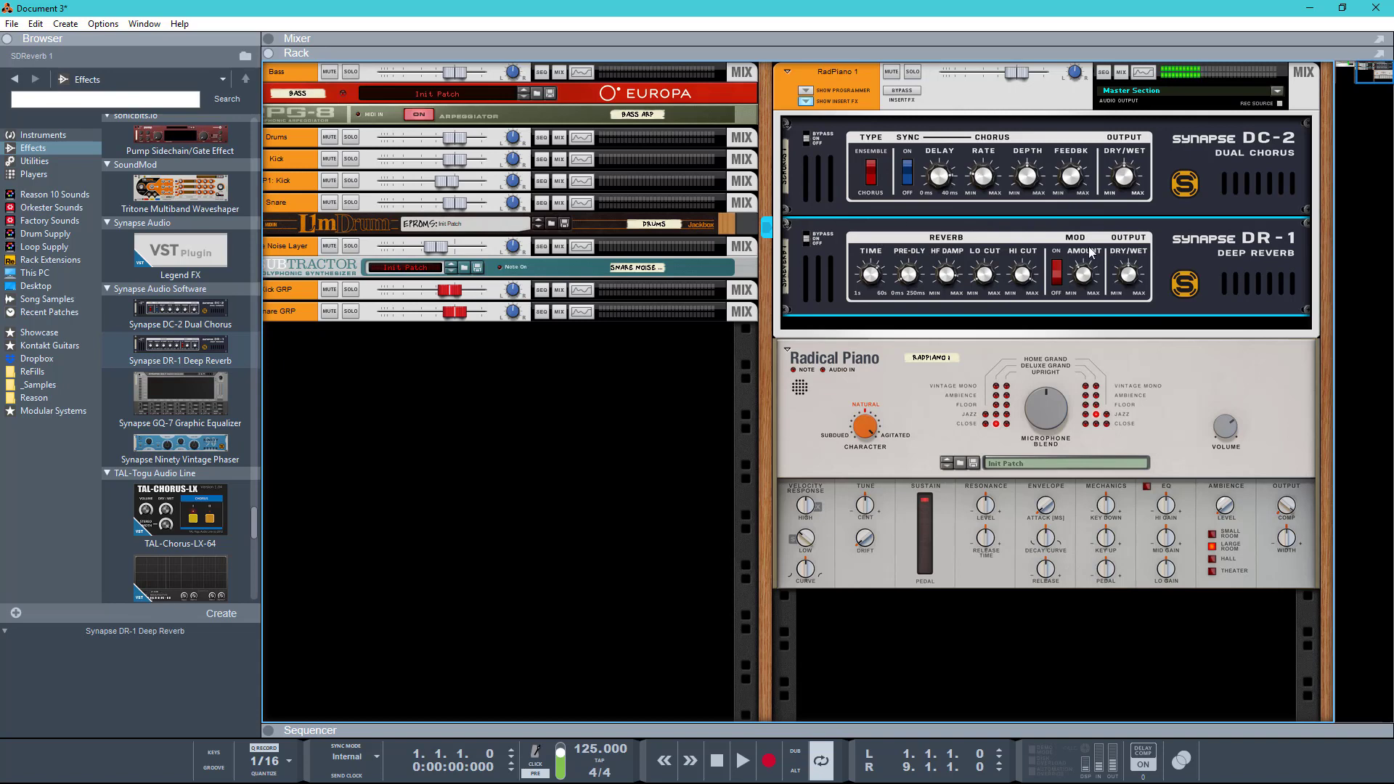
pyautogui.moveTo(878, 282)
# Record an eight-bar Radical Piano part on its sequencer track over the existing loop, and stop playback
pyautogui.press('F7')
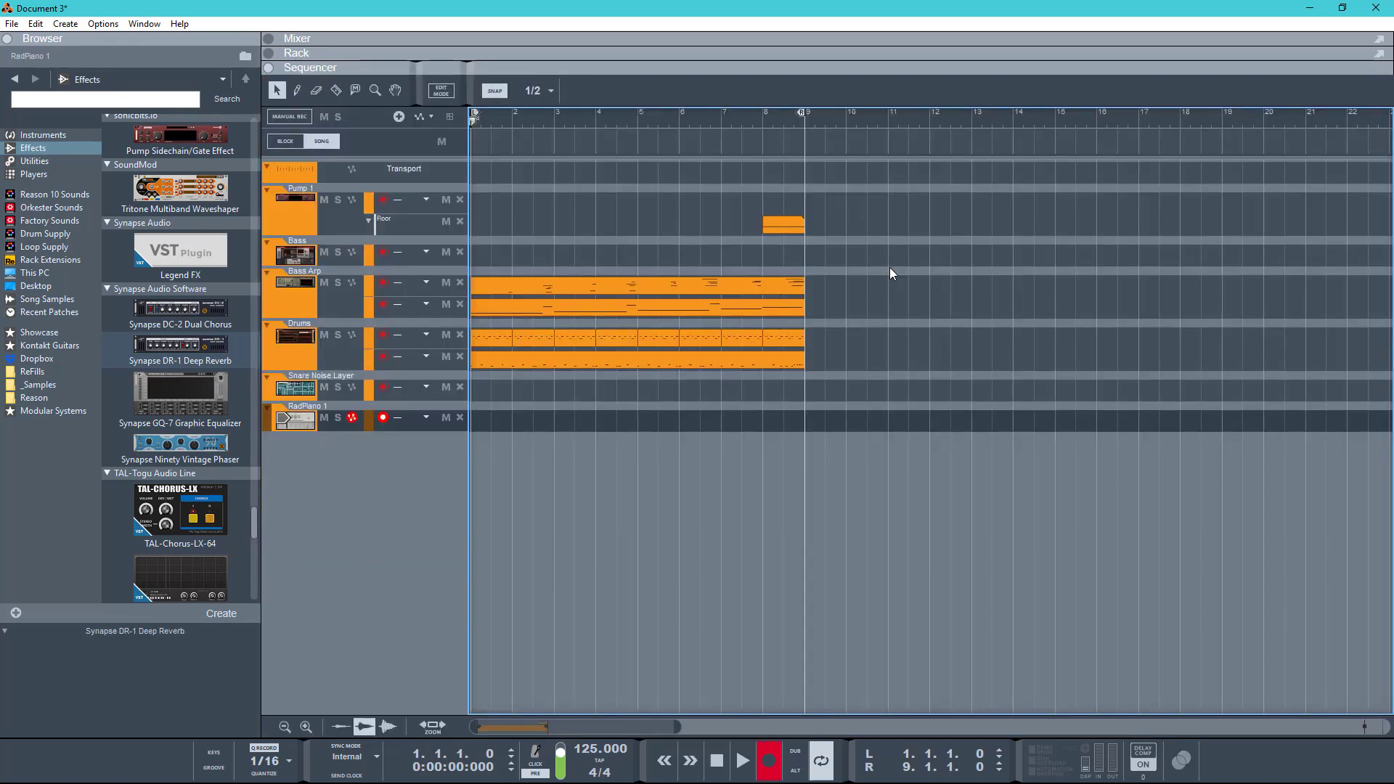
pyautogui.hotkey('ctrl', 'Return')
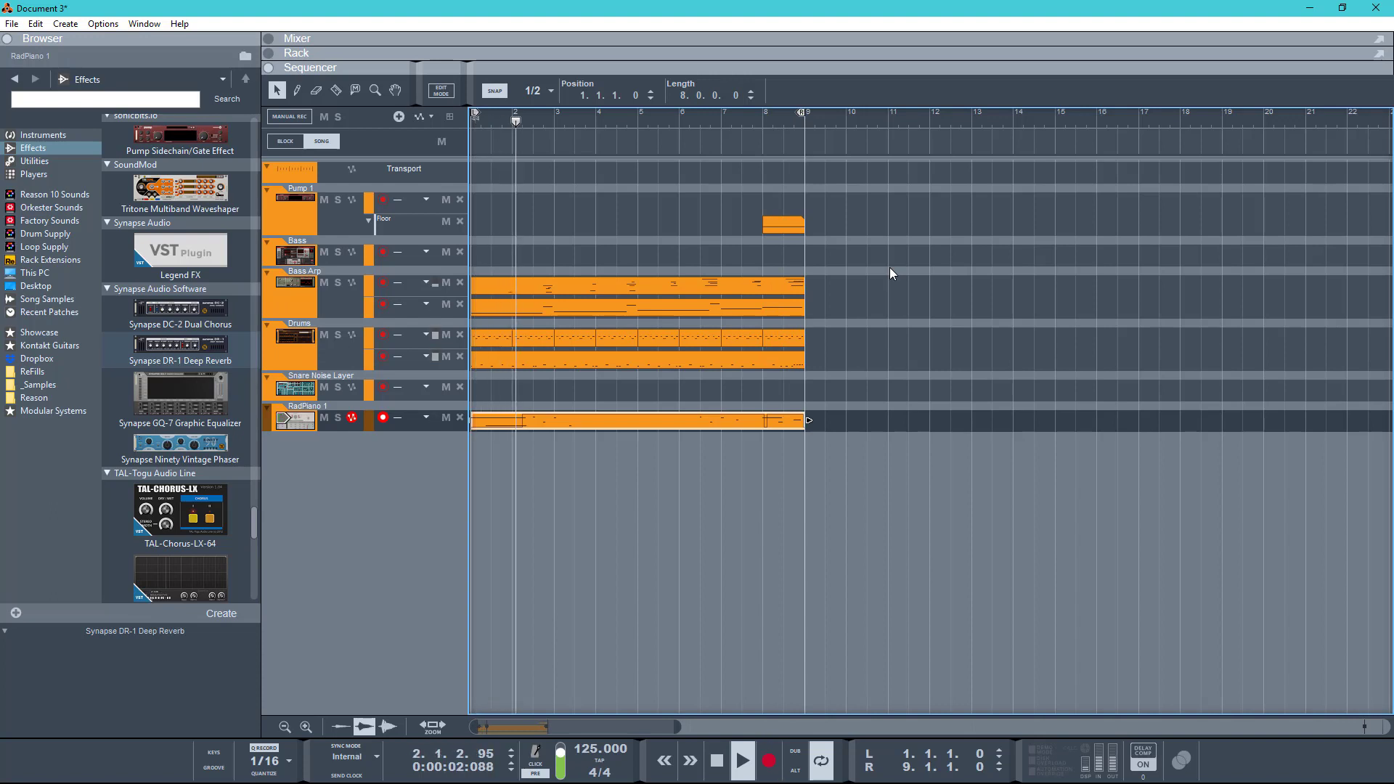
pyautogui.press('space')
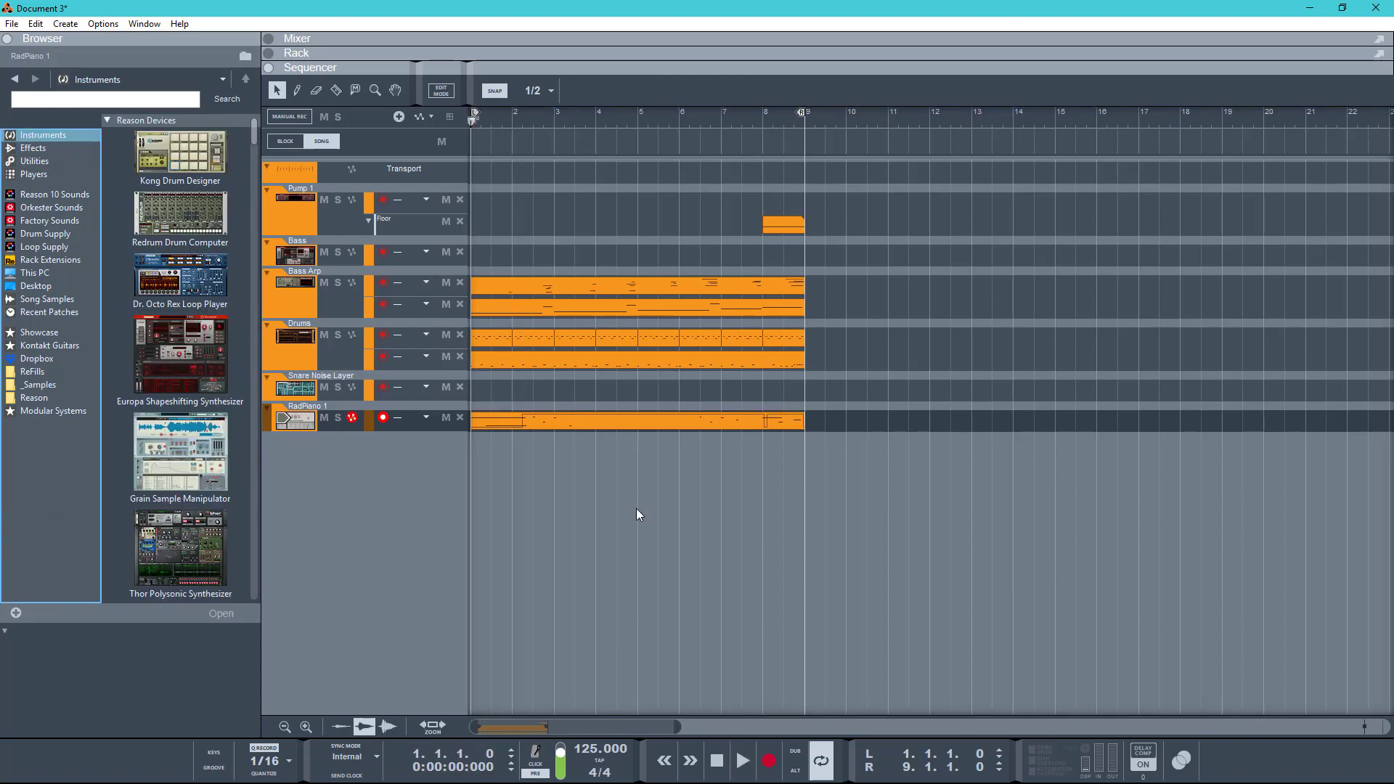
# Create a Thor Polysonic Synthesizer below the Radical Piano and show its programmer
pyautogui.moveTo(193, 555); pyautogui.dragTo(394, 524)
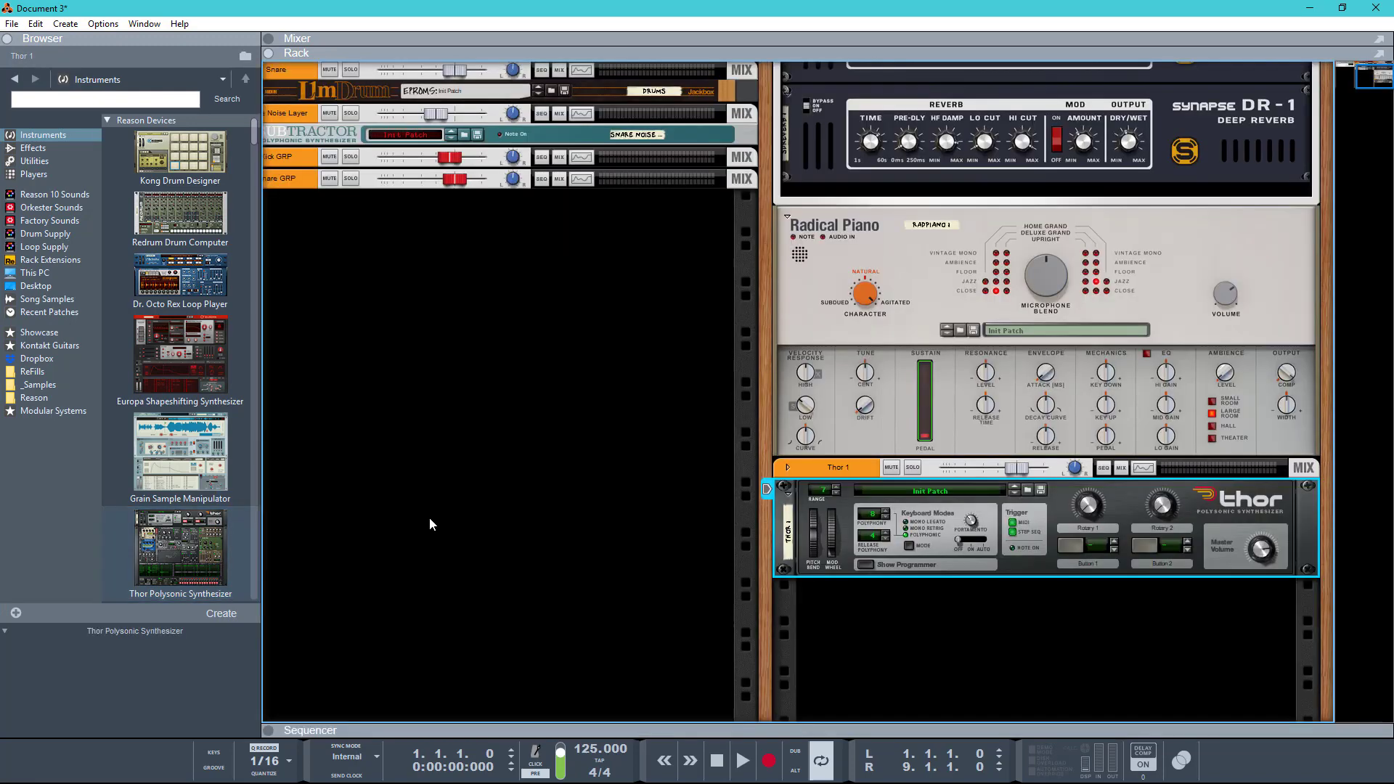
pyautogui.click(865, 564)
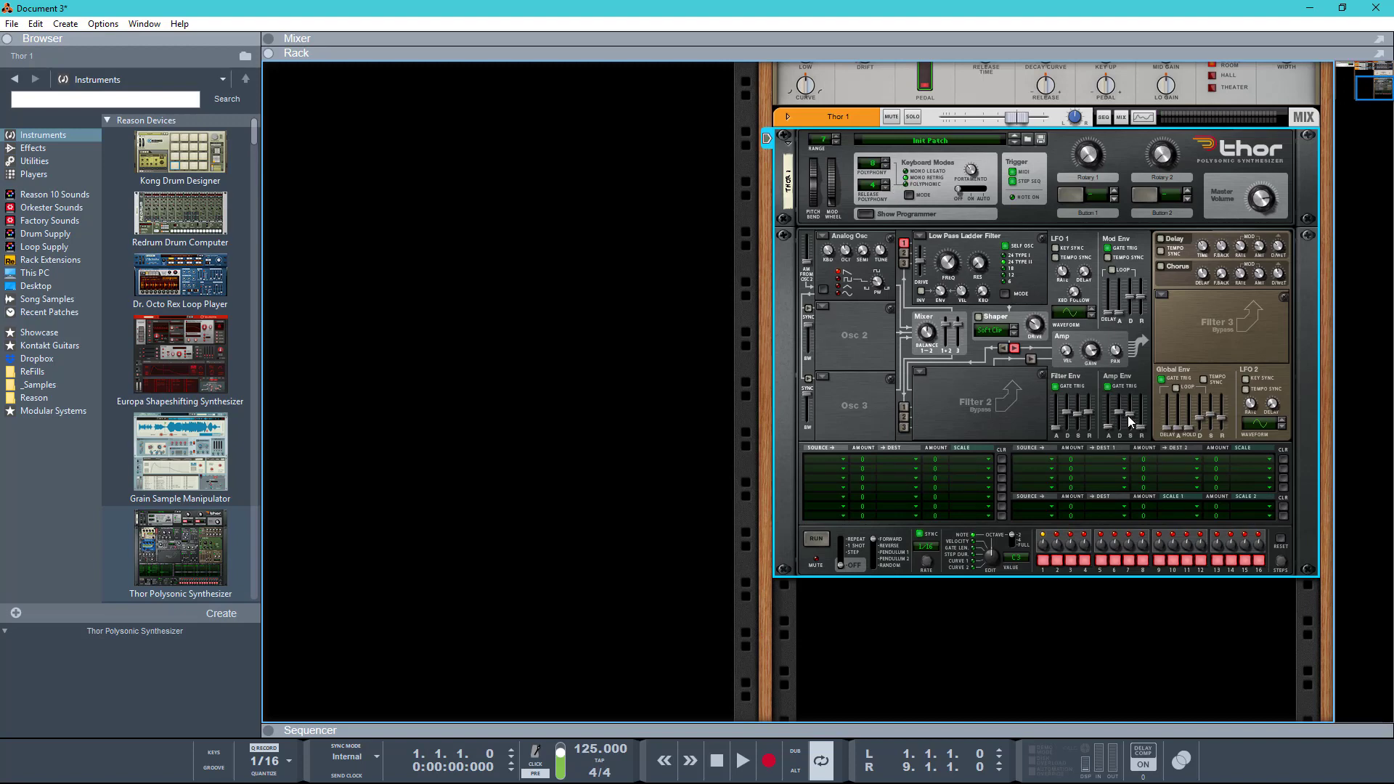
# Reshape Thor's amp and filter envelopes with Filter Env Release 552 ms, adjust the filter's envelope amount, and set Filter 1 Freq to 605 Hz
pyautogui.moveTo(1120, 414)
pyautogui.mouseDown()
pyautogui.moveTo(1122, 430)
pyautogui.moveTo(1140, 422)
pyautogui.mouseUp()
pyautogui.moveTo(1066, 412); pyautogui.dragTo(1088, 421)
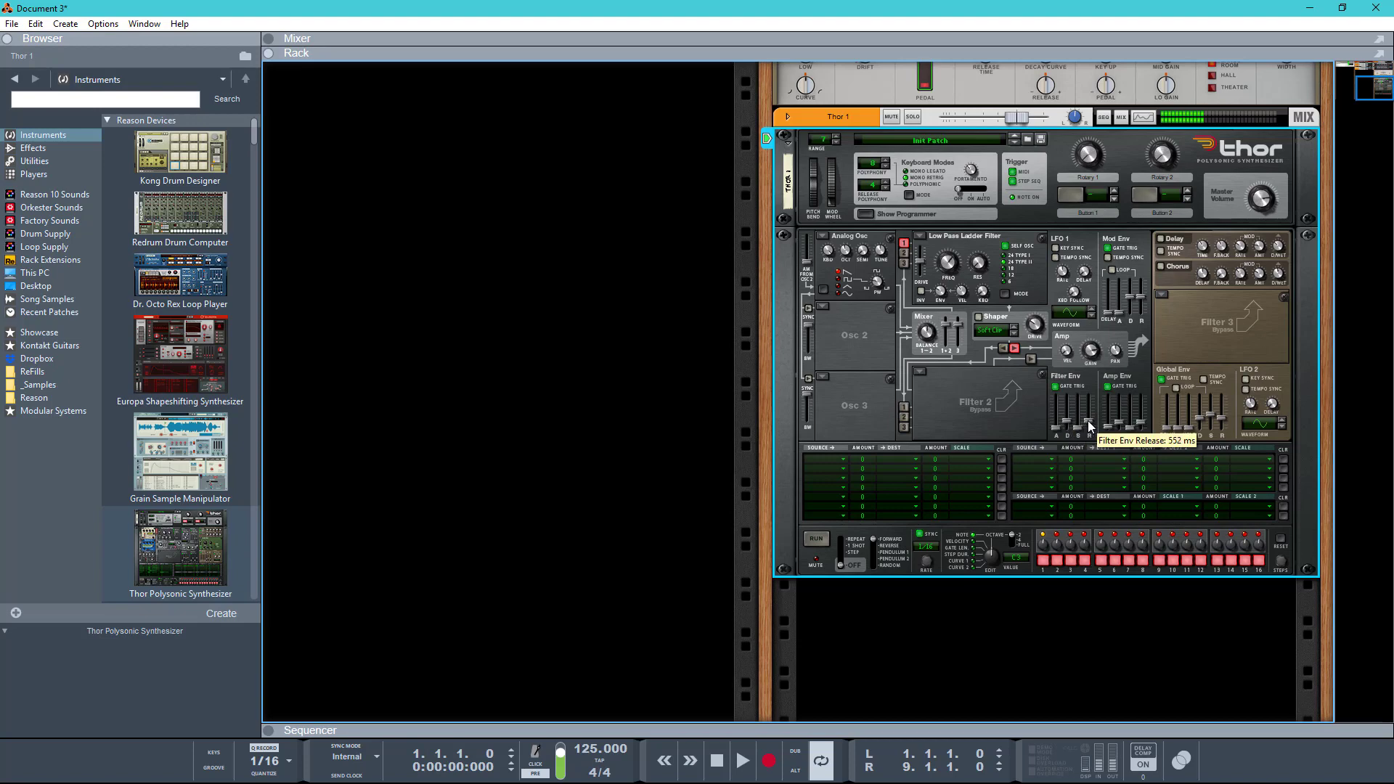
pyautogui.moveTo(940, 302); pyautogui.dragTo(942, 266)
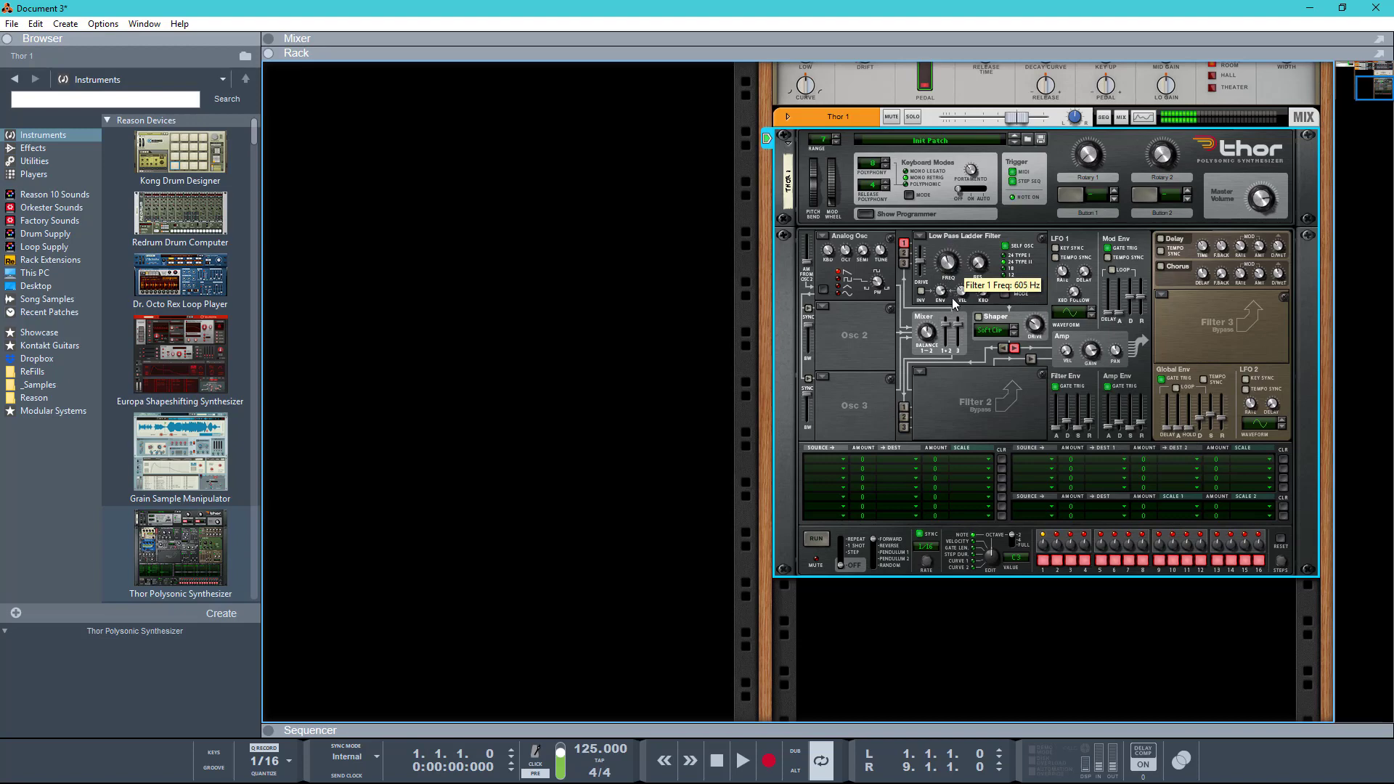
# Set Thor's Filter Env Release to 2.89 s, and add an Analog Osc as Osc 2, routed into Filter 1 with adjusted pulse width
pyautogui.moveTo(1068, 422); pyautogui.dragTo(1092, 413)
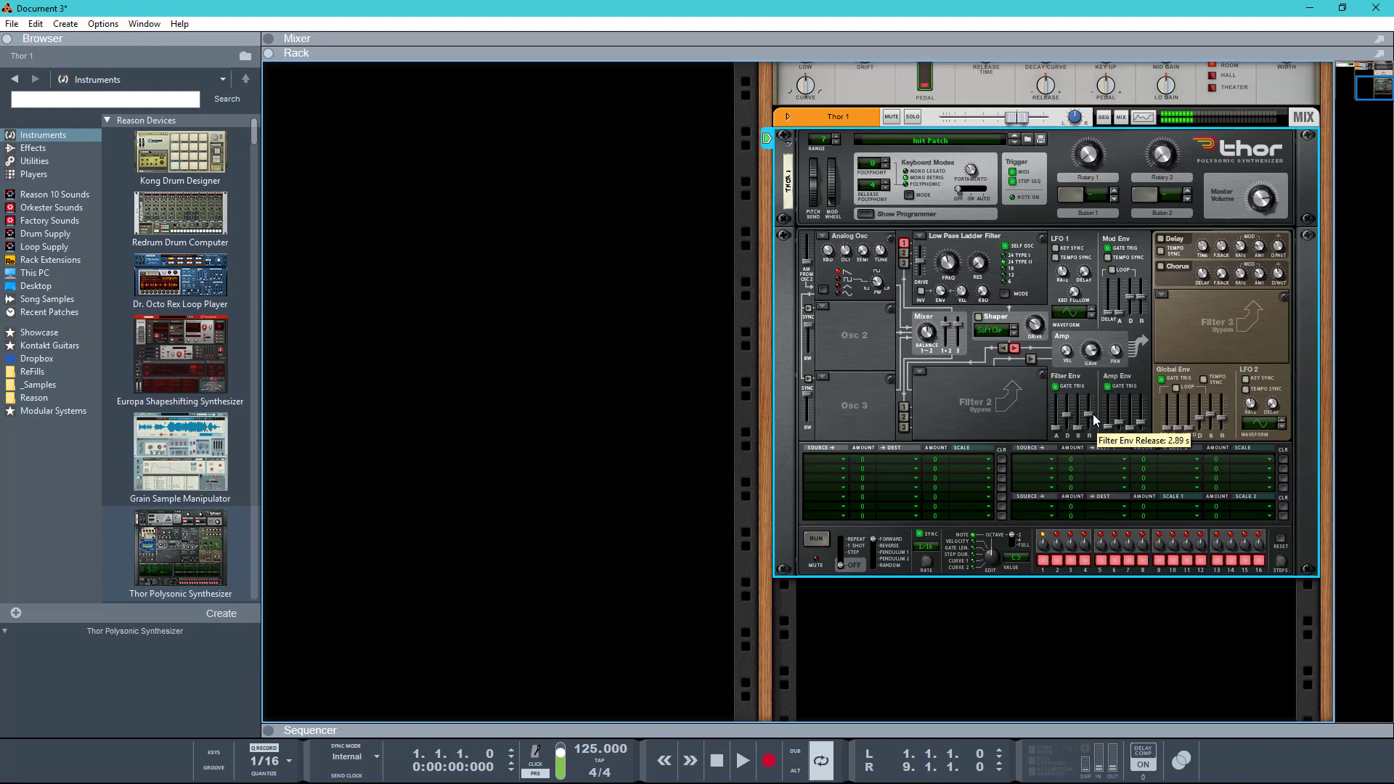
pyautogui.click(824, 306)
pyautogui.click(855, 322)
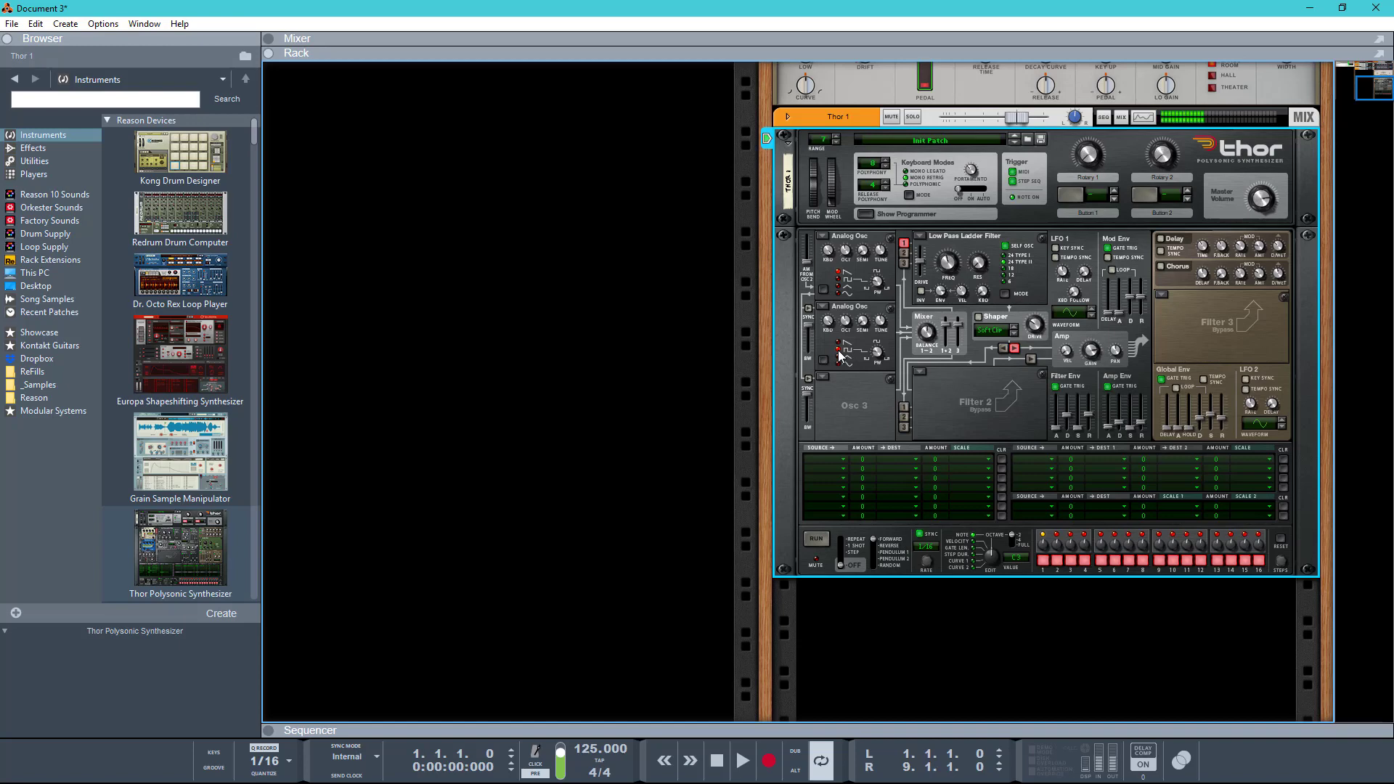
pyautogui.click(903, 254)
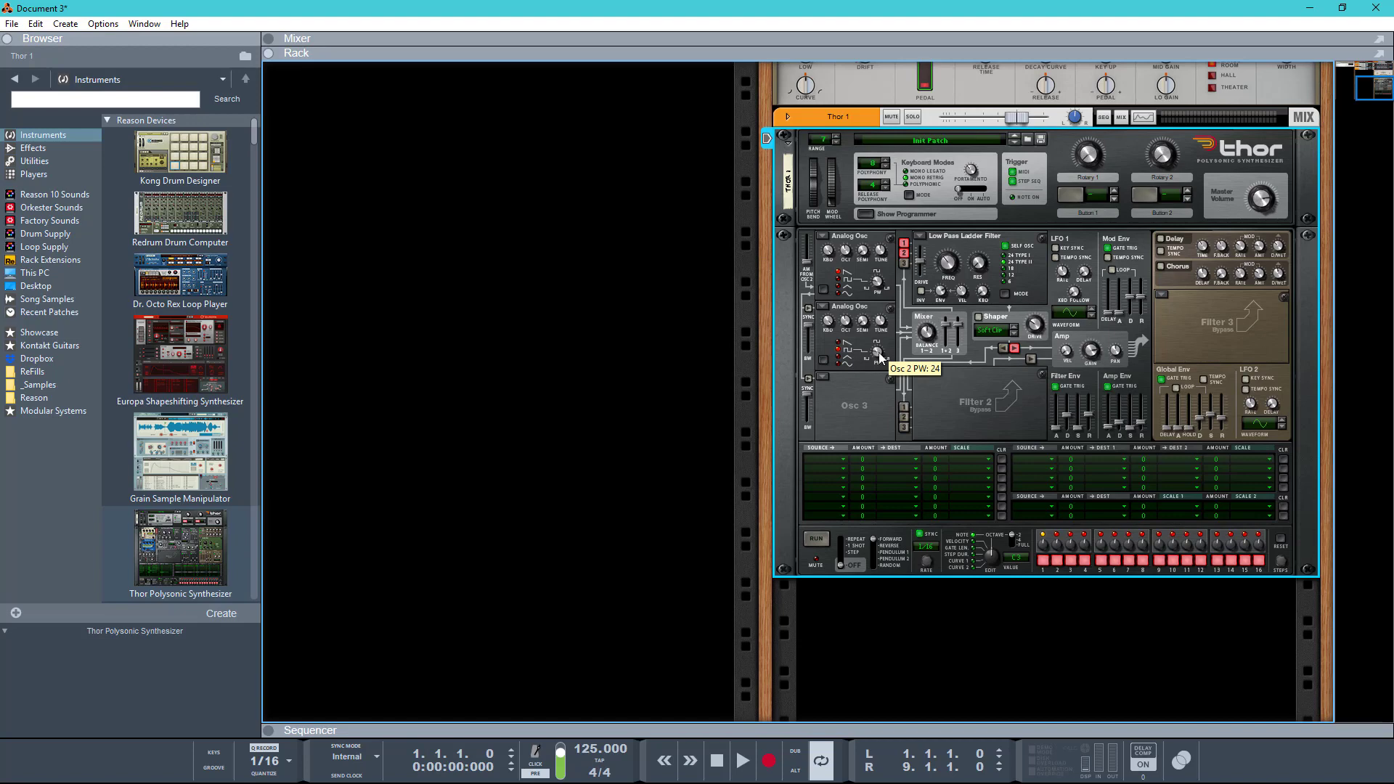
pyautogui.moveTo(879, 357); pyautogui.dragTo(929, 261)
# Route LFO 1 to Osc 2 PW in Thor's modulation matrix with an amount of 68, and lower the LFO 1 rate
pyautogui.click(816, 459)
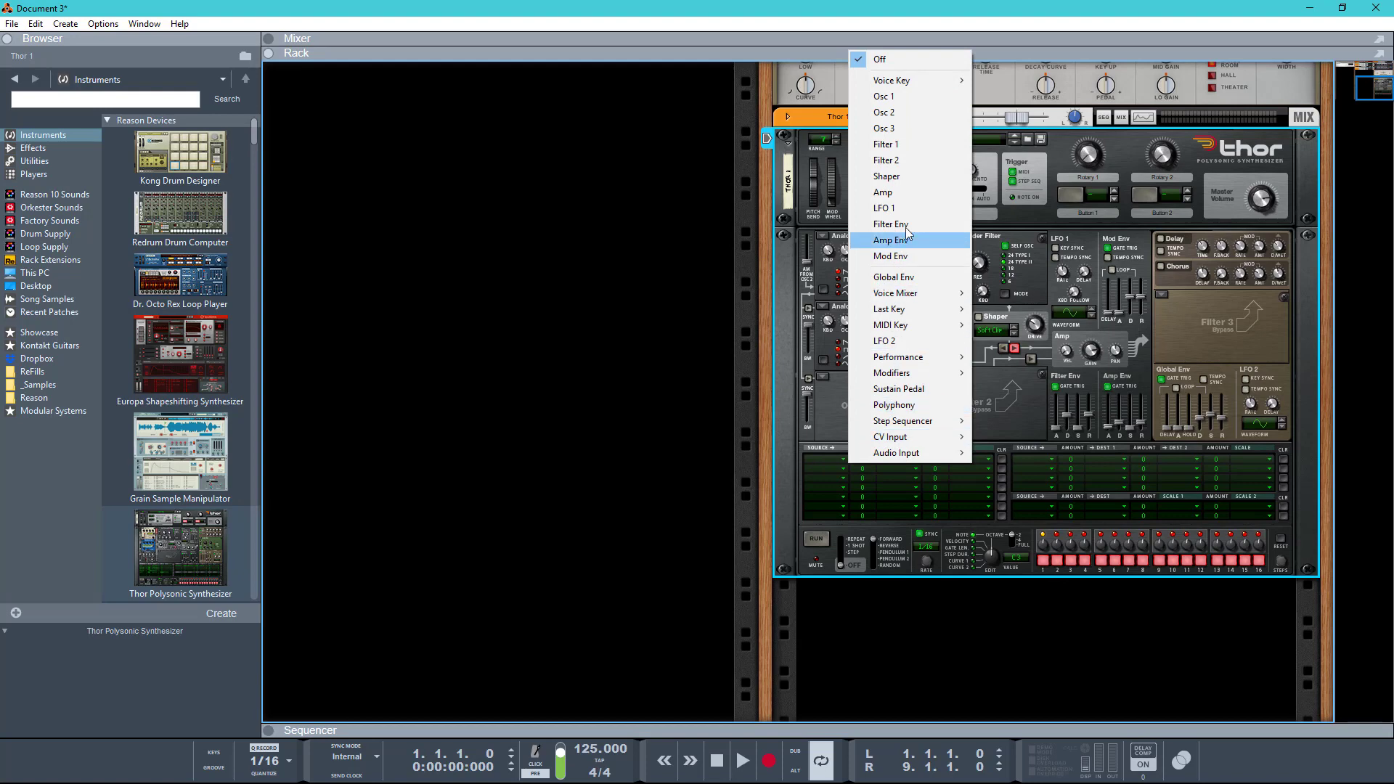
pyautogui.click(907, 217)
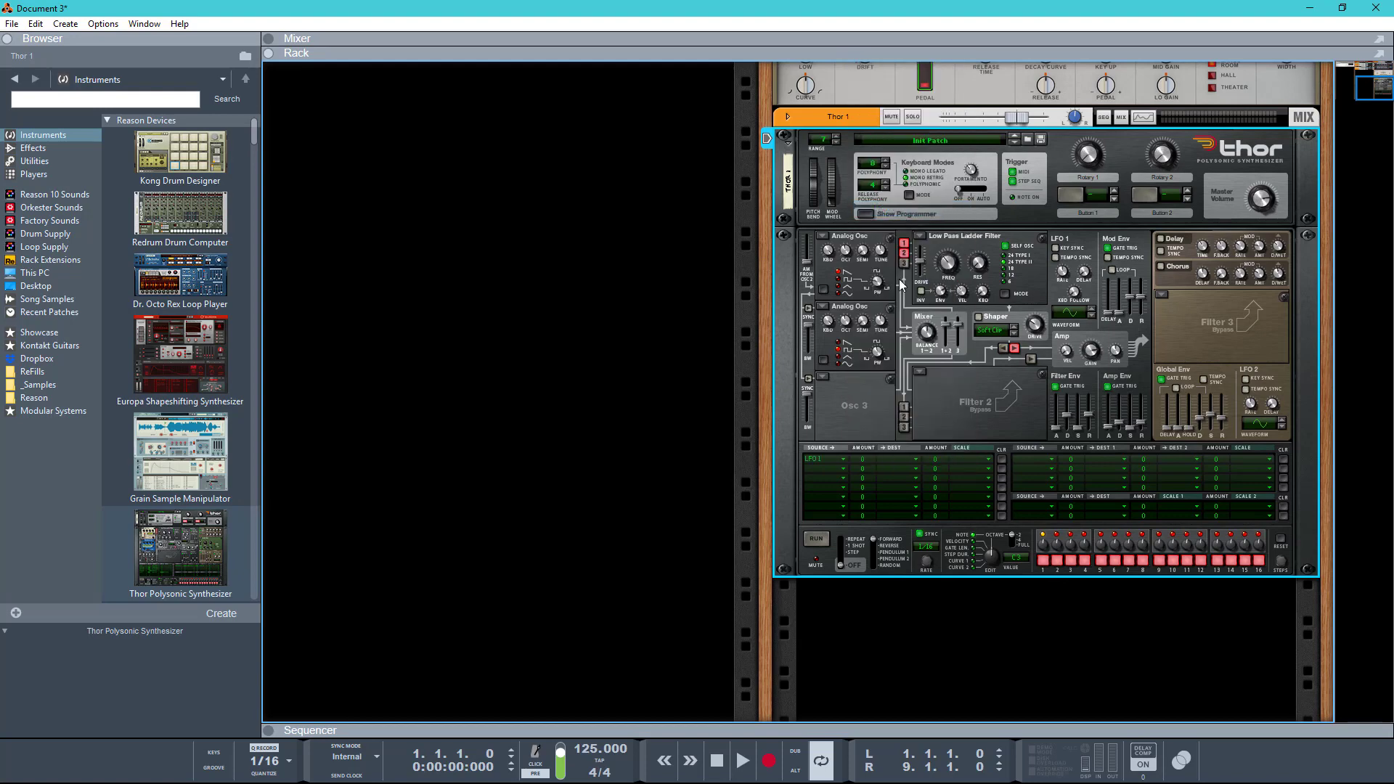
pyautogui.click(896, 460)
pyautogui.moveTo(974, 146)
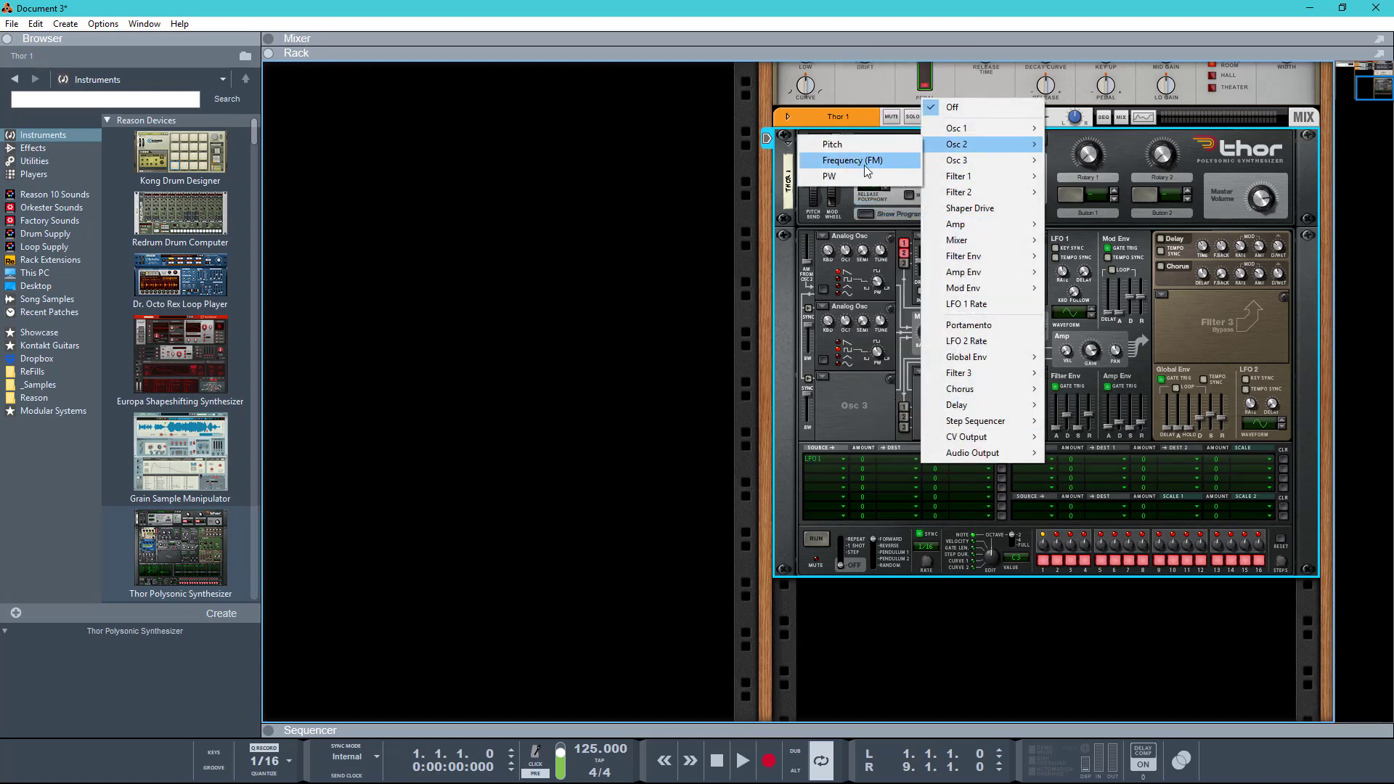
pyautogui.click(832, 176)
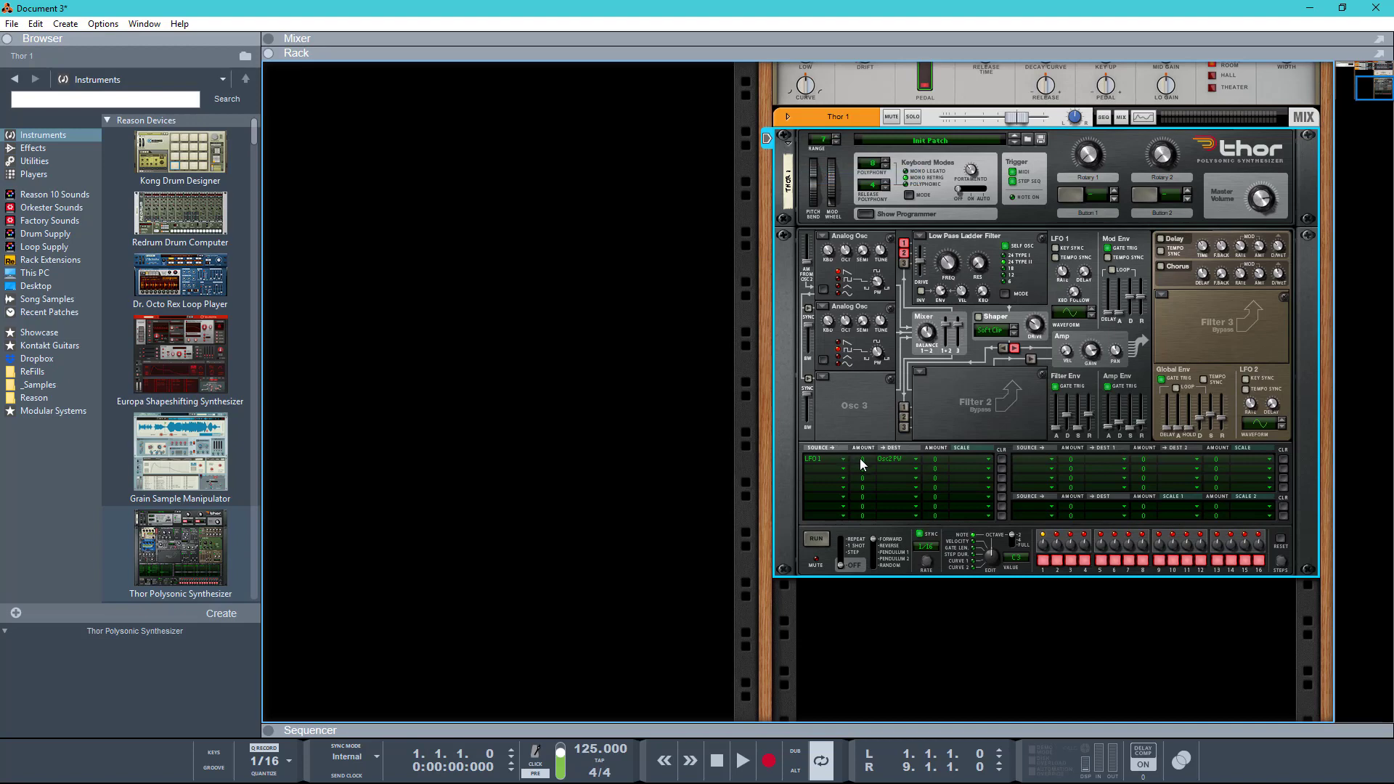
pyautogui.moveTo(860, 459); pyautogui.dragTo(882, 394)
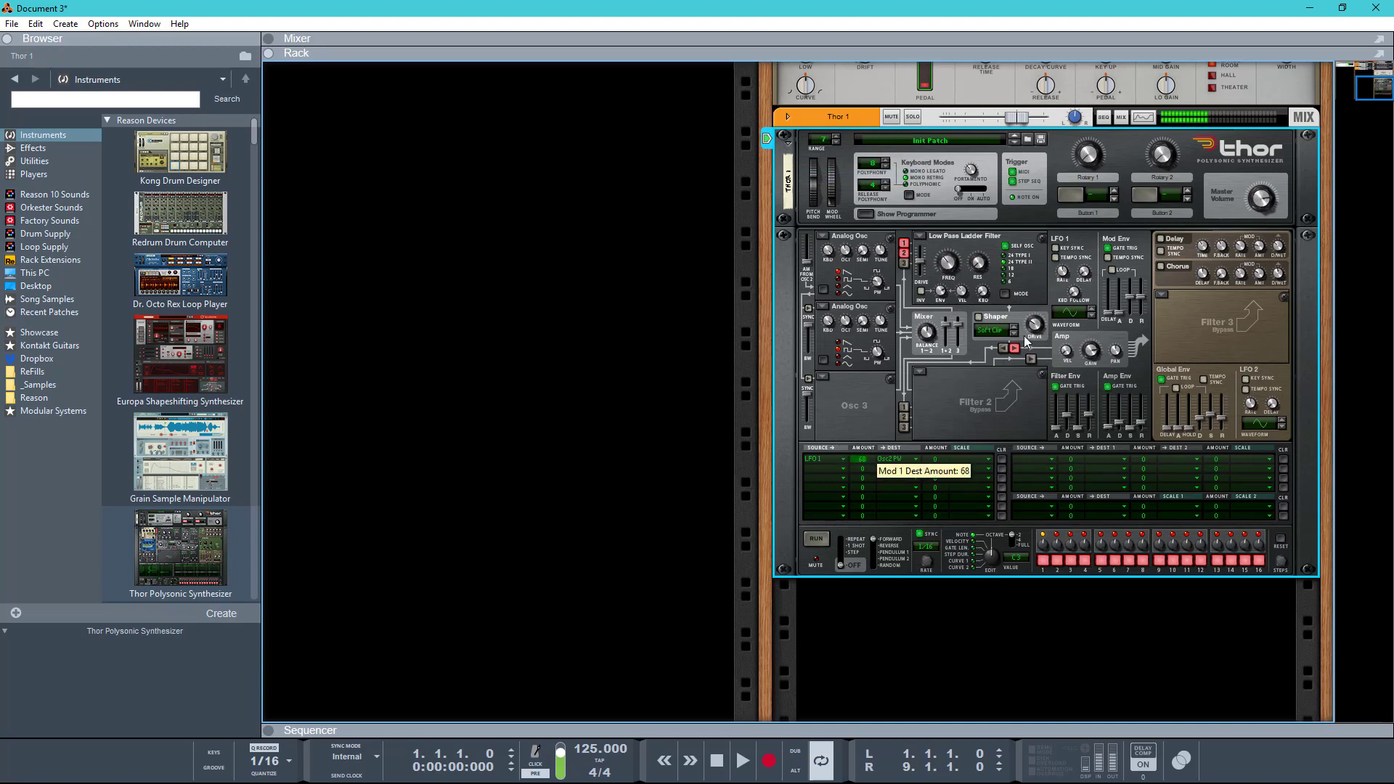
pyautogui.moveTo(1065, 277); pyautogui.dragTo(1066, 304)
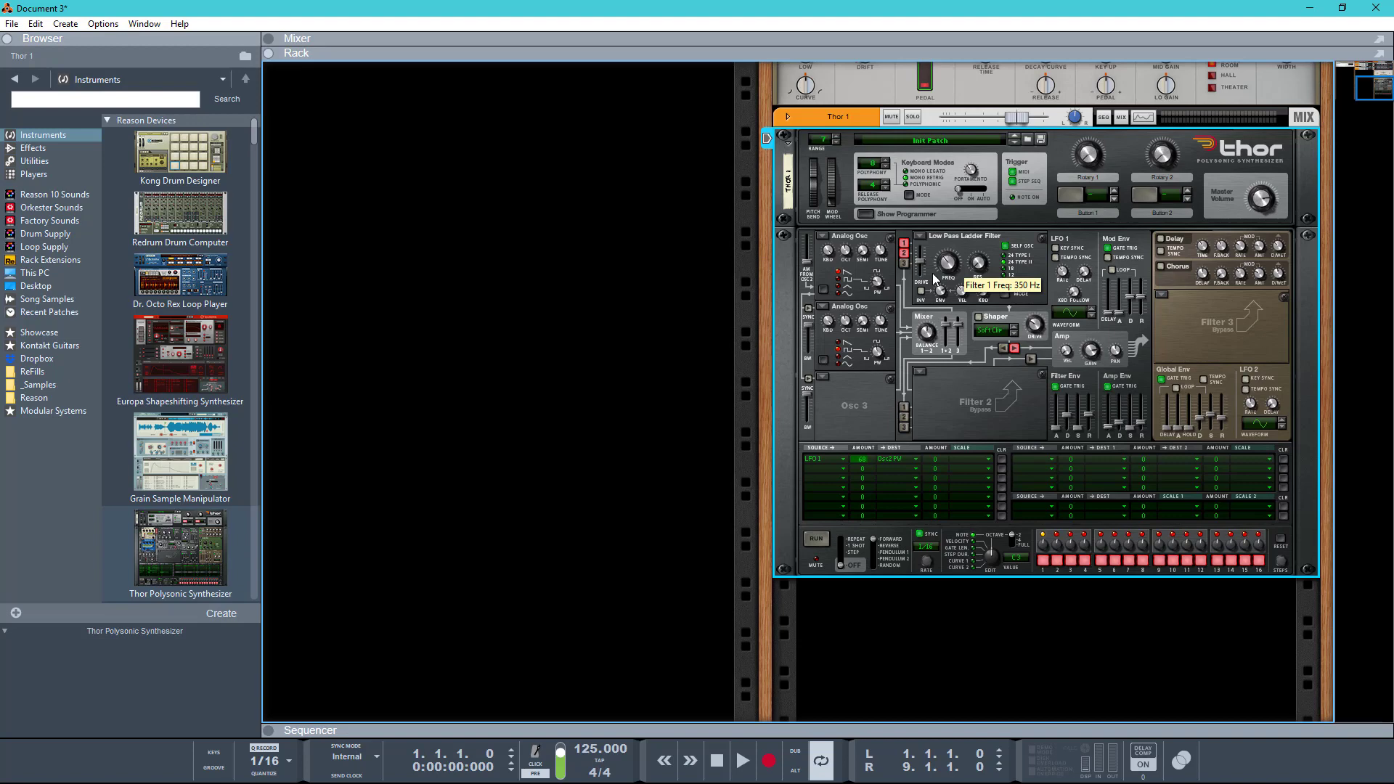
# Record an eight-bar Thor part on its sequencer track over the existing loop, and stop playback
pyautogui.press('F7')
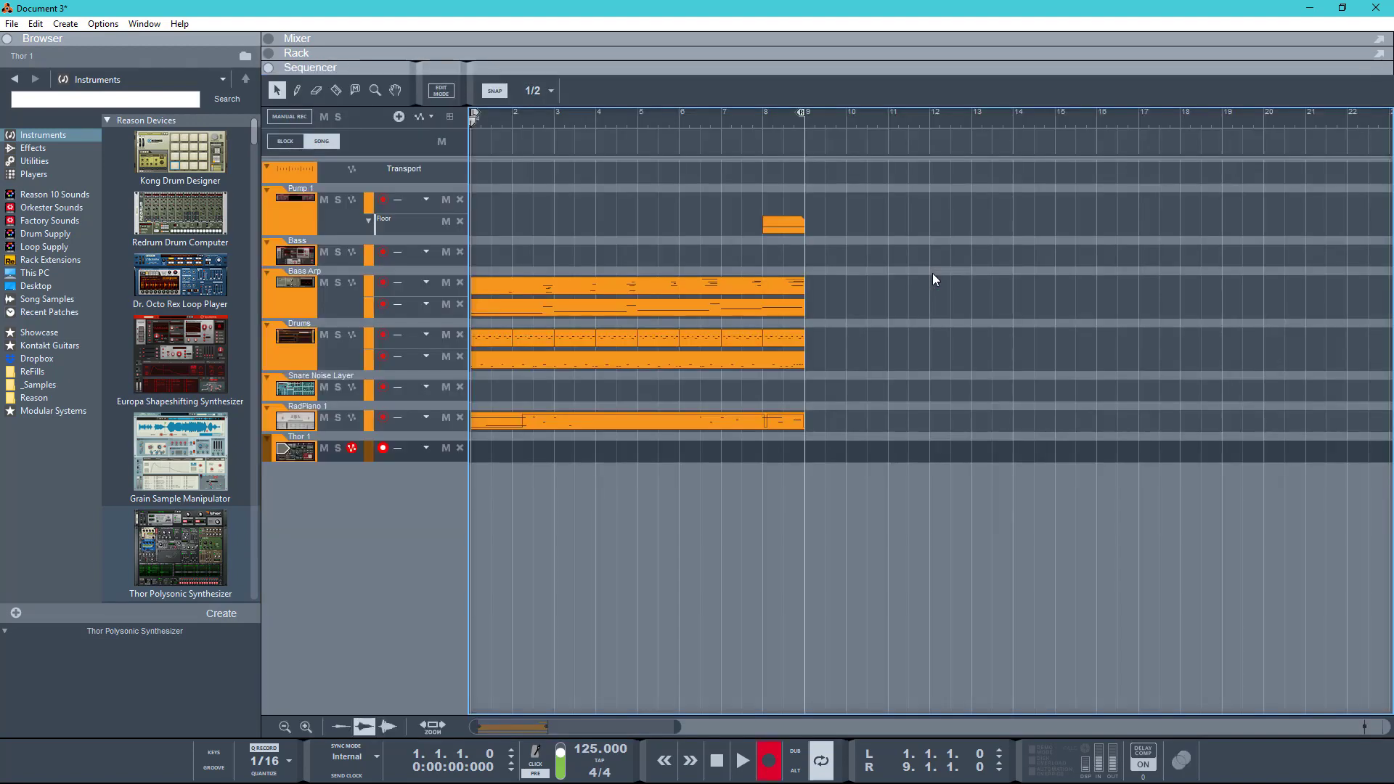
pyautogui.hotkey('ctrl', 'Return')
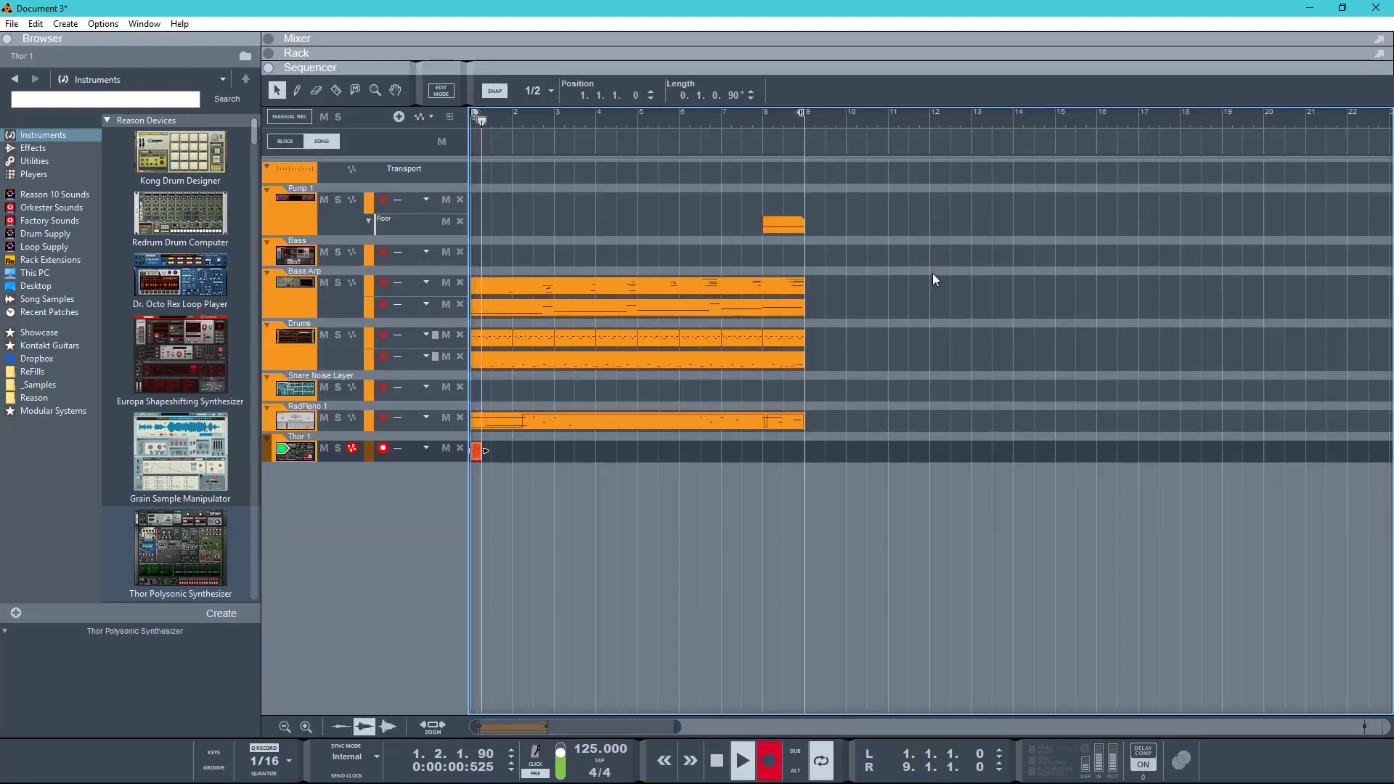
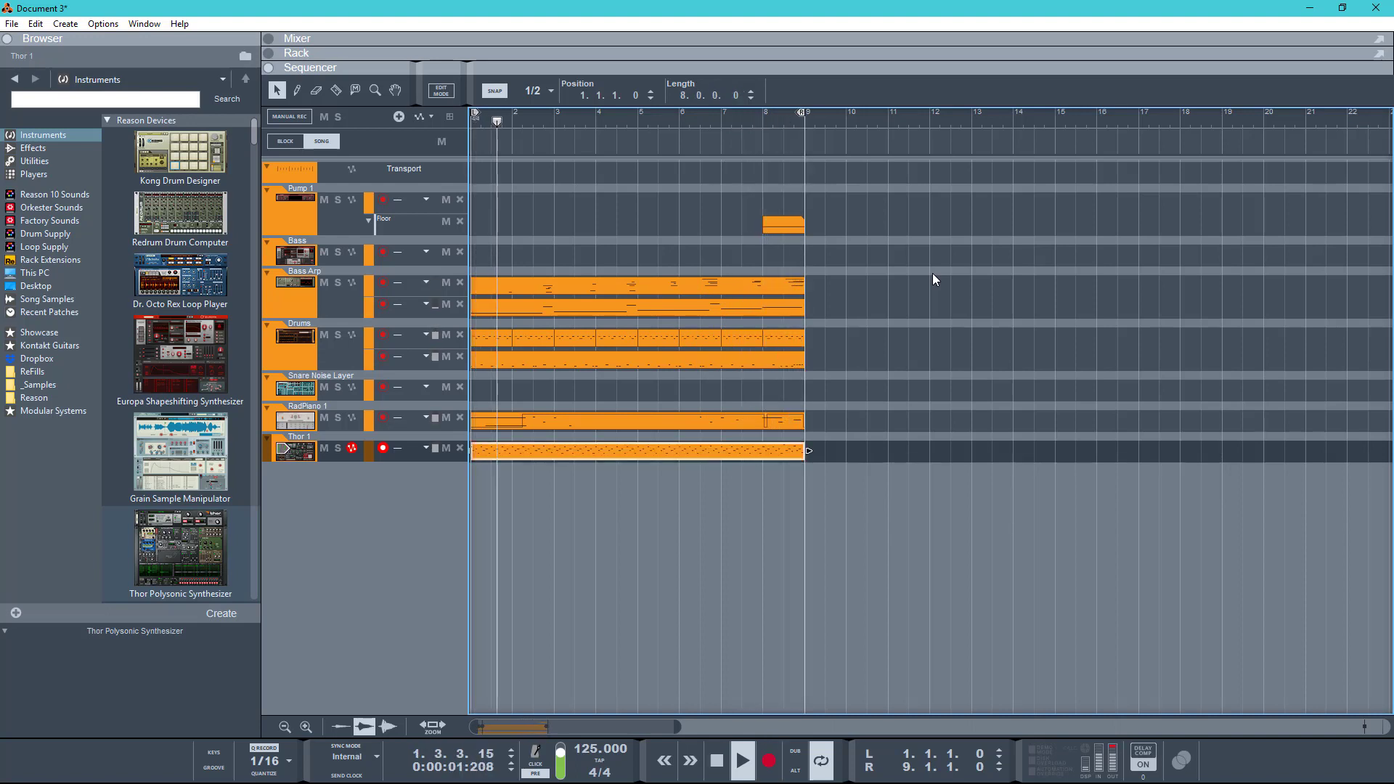
pyautogui.press('space')
# Lower Thor's Filter 1 Freq to 91.7 Hz, raise Filter 1 Env Amount, and set Filter Env Decay to 705 ms while auditioning the part
pyautogui.press('F6')
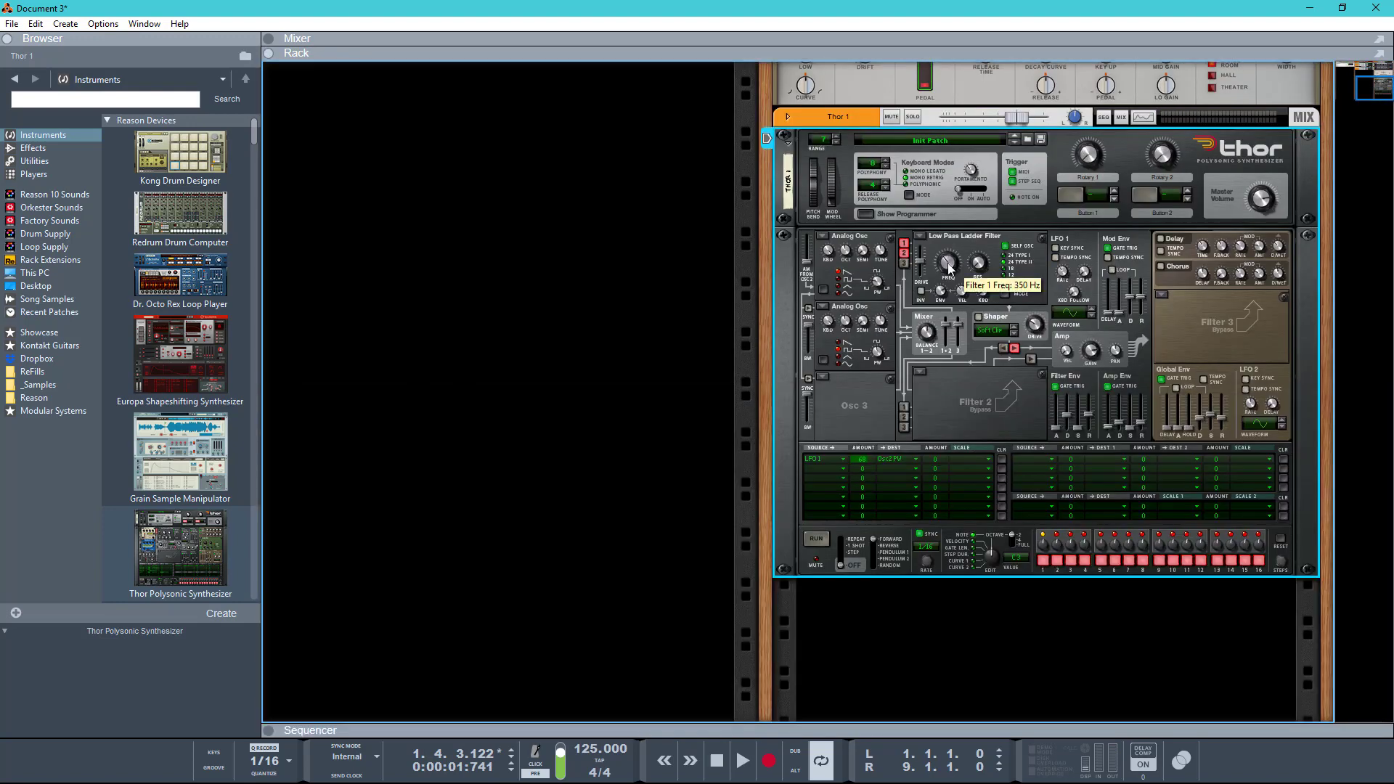
pyautogui.moveTo(949, 268); pyautogui.dragTo(947, 295)
pyautogui.press('space')
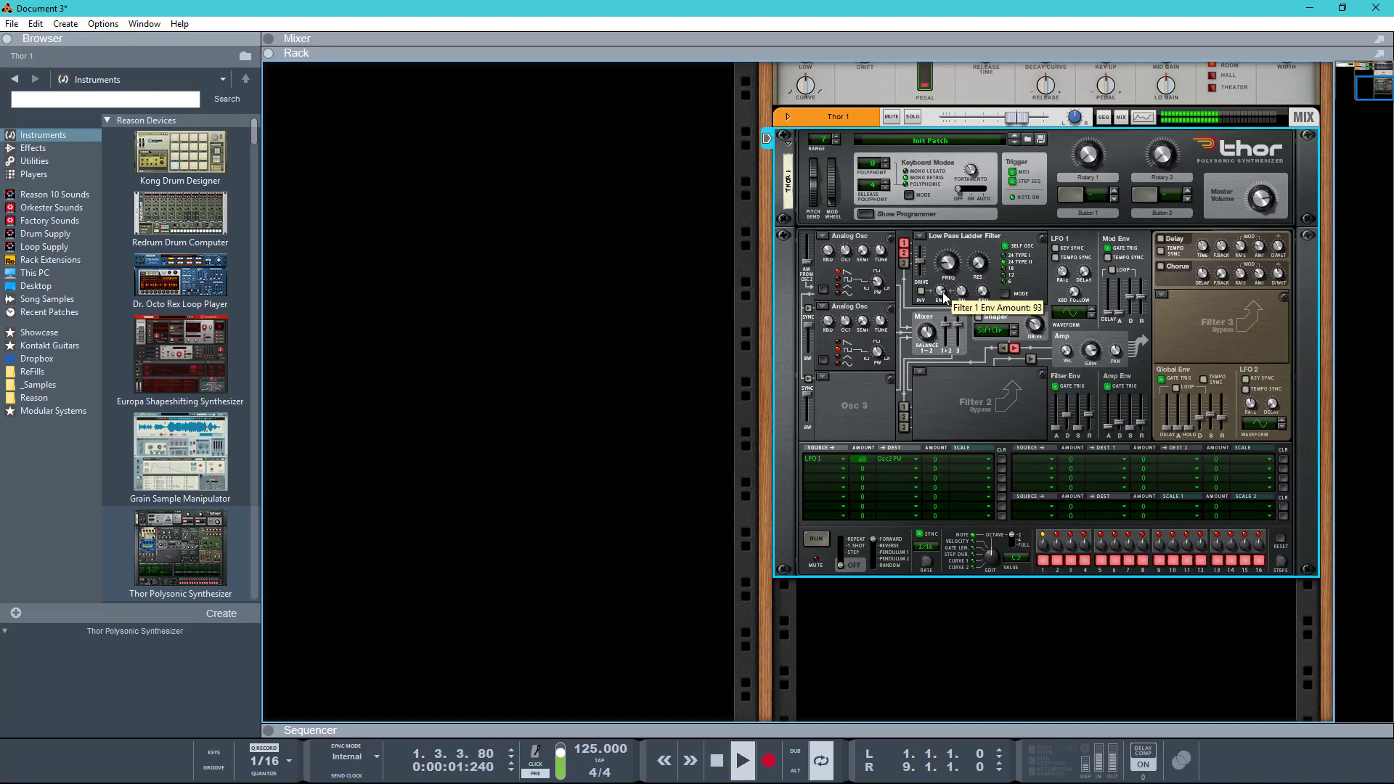
pyautogui.press('space')
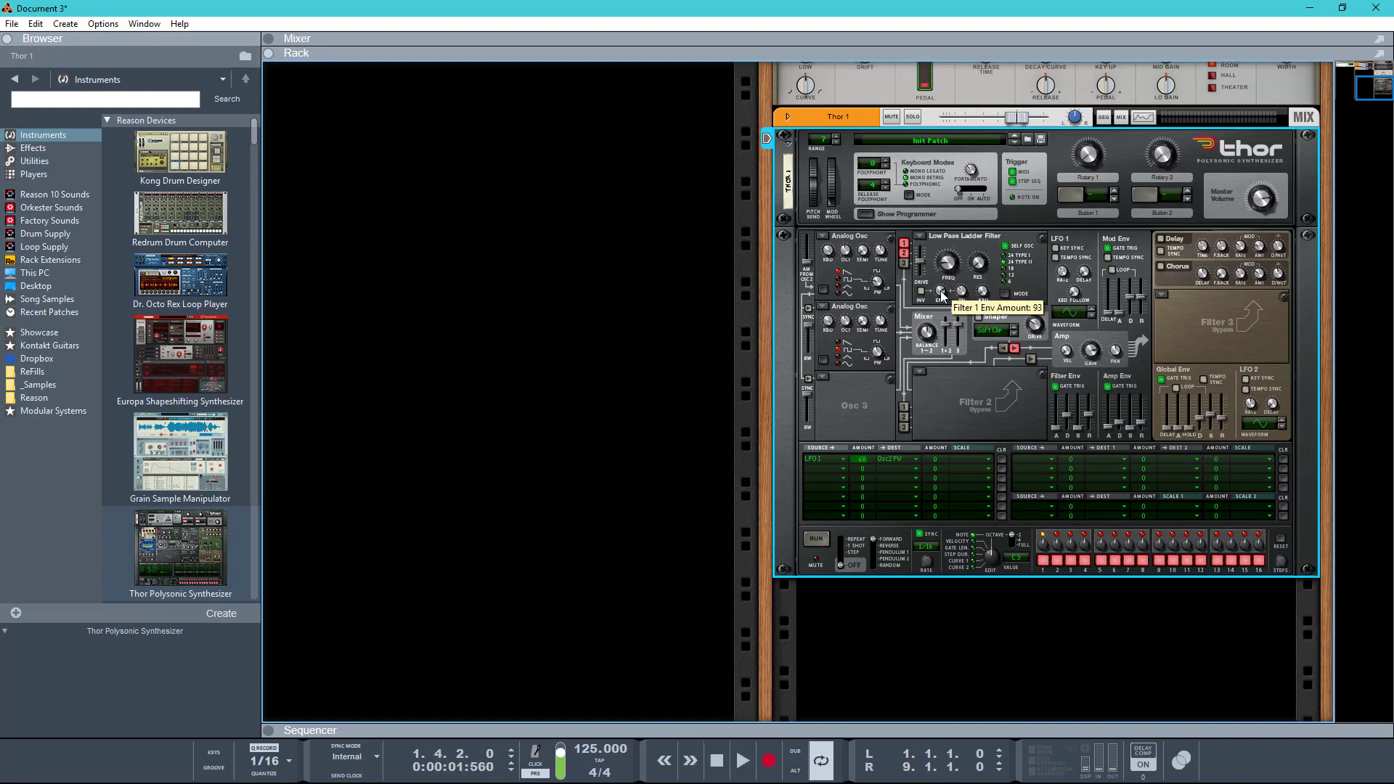
pyautogui.moveTo(941, 294); pyautogui.dragTo(949, 265)
pyautogui.press('space')
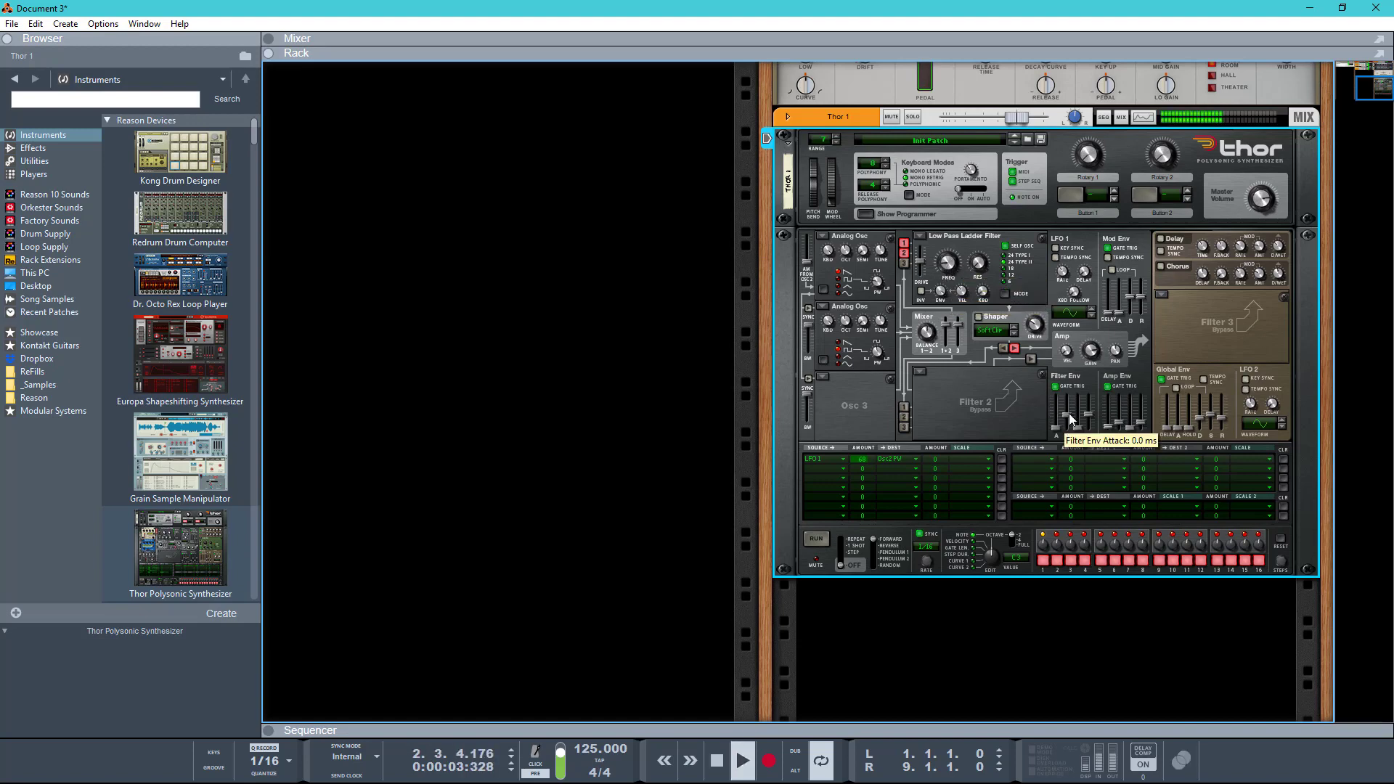
pyautogui.moveTo(1070, 419)
pyautogui.mouseDown()
pyautogui.moveTo(1089, 417)
pyautogui.moveTo(1070, 427)
pyautogui.mouseUp()
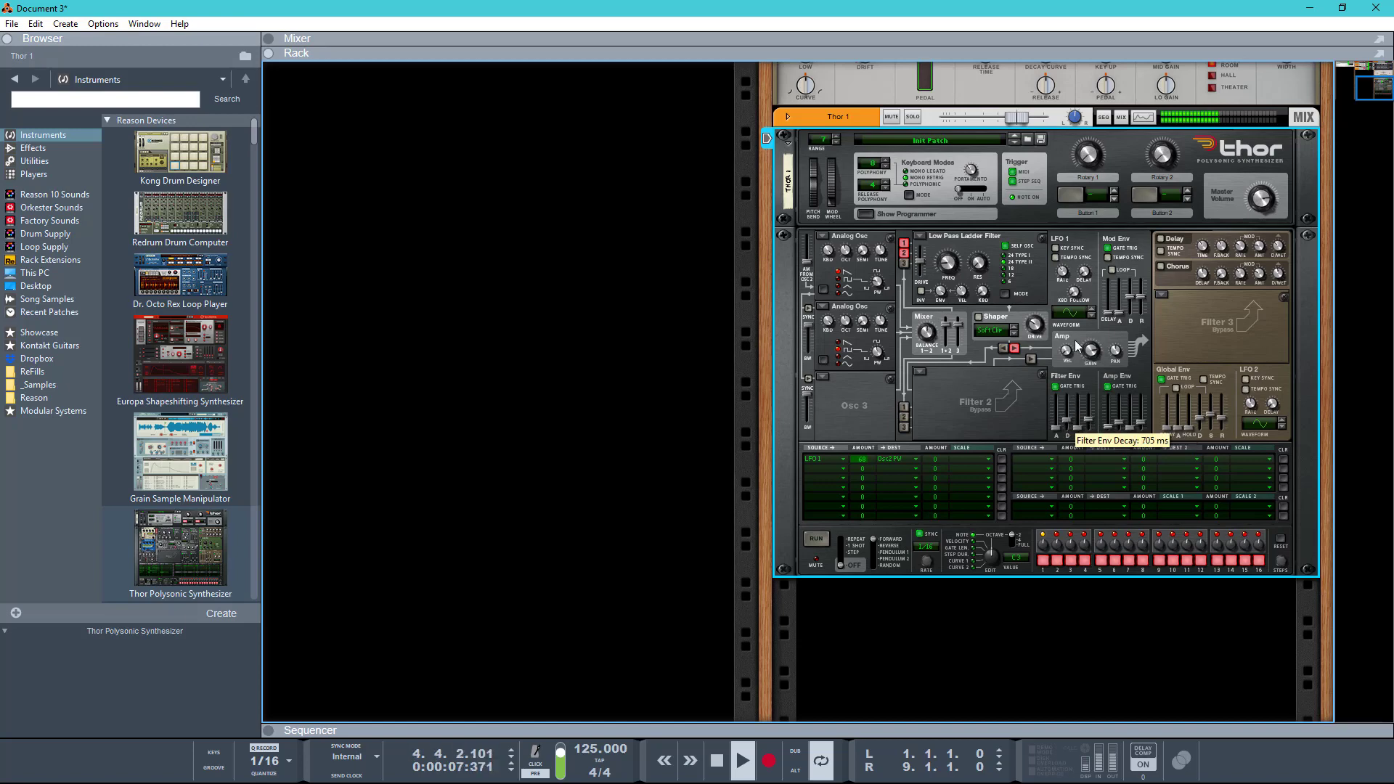
# Lower the Thor mix channel level to about -6.68 dB during playback, and stop the transport
pyautogui.moveTo(1017, 123); pyautogui.dragTo(1004, 125)
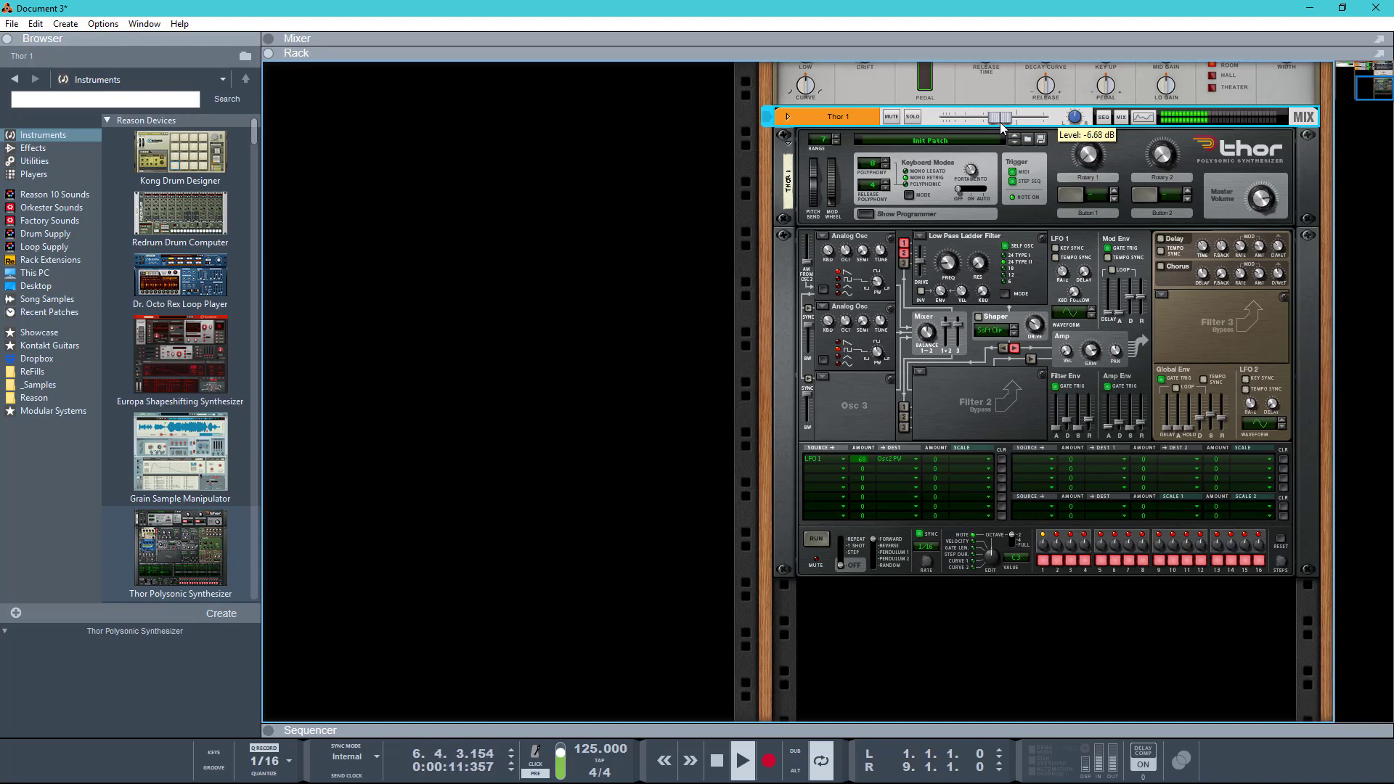
pyautogui.scroll(3, 1015, 363)
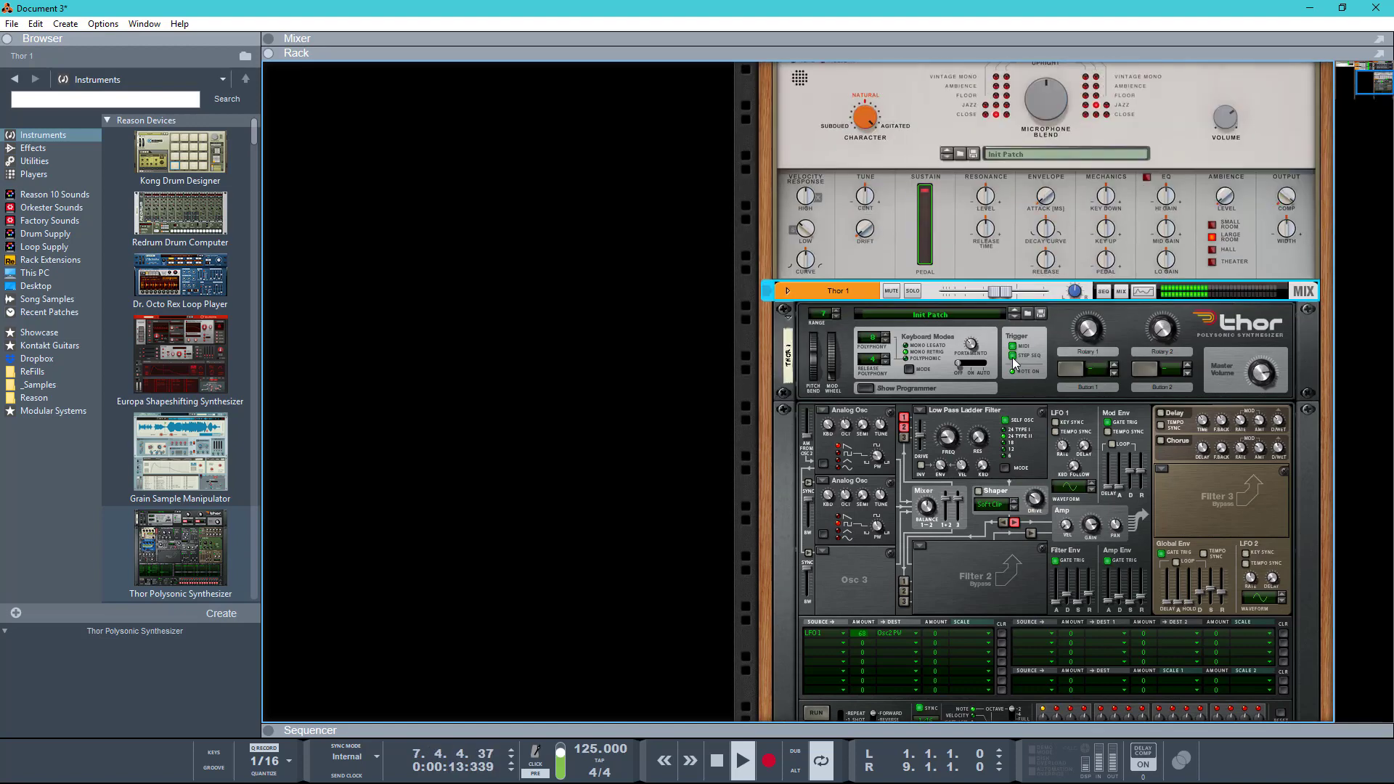
pyautogui.scroll(-1, 1013, 362)
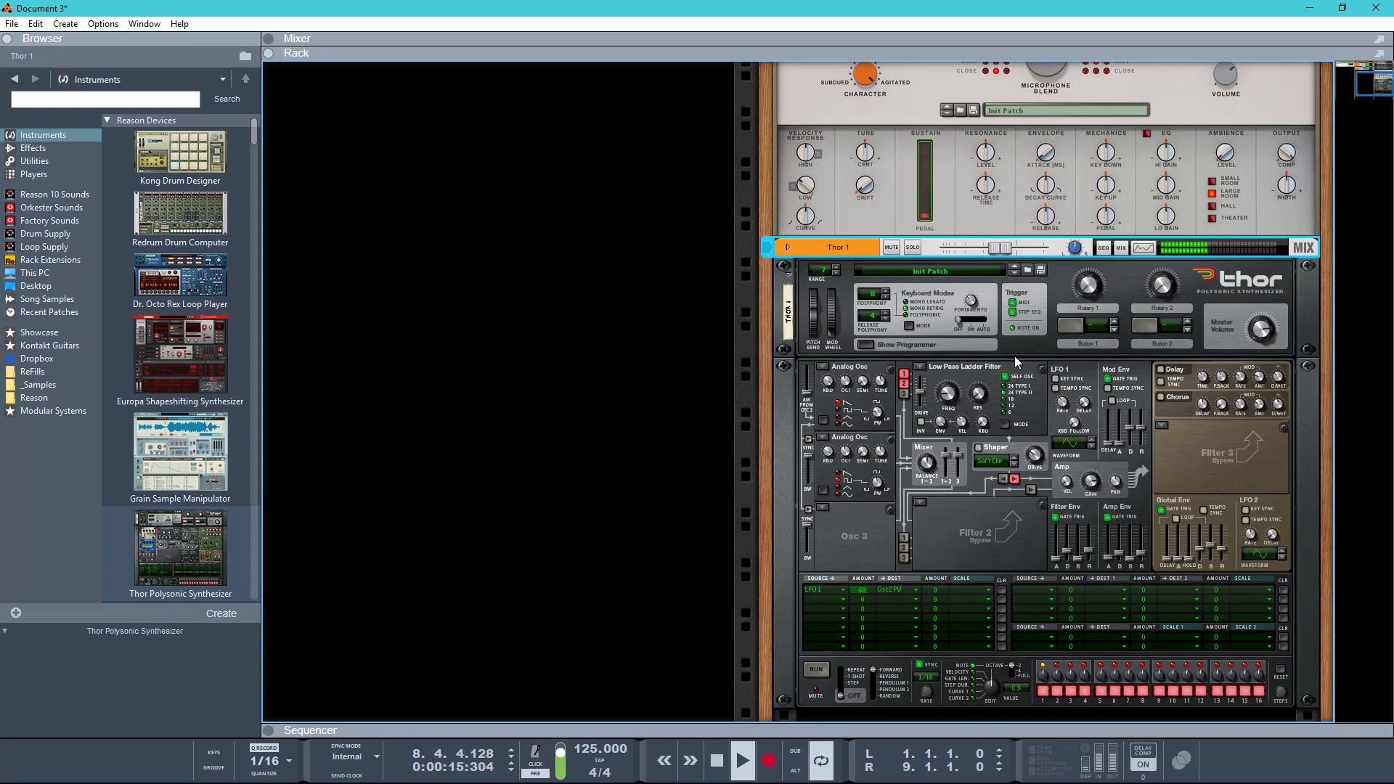
pyautogui.press('space')
# Create a Filter 1 Freq automation lane for Thor and draw a four-bar clip from bar 1 with a rising curve
pyautogui.click(947, 395)
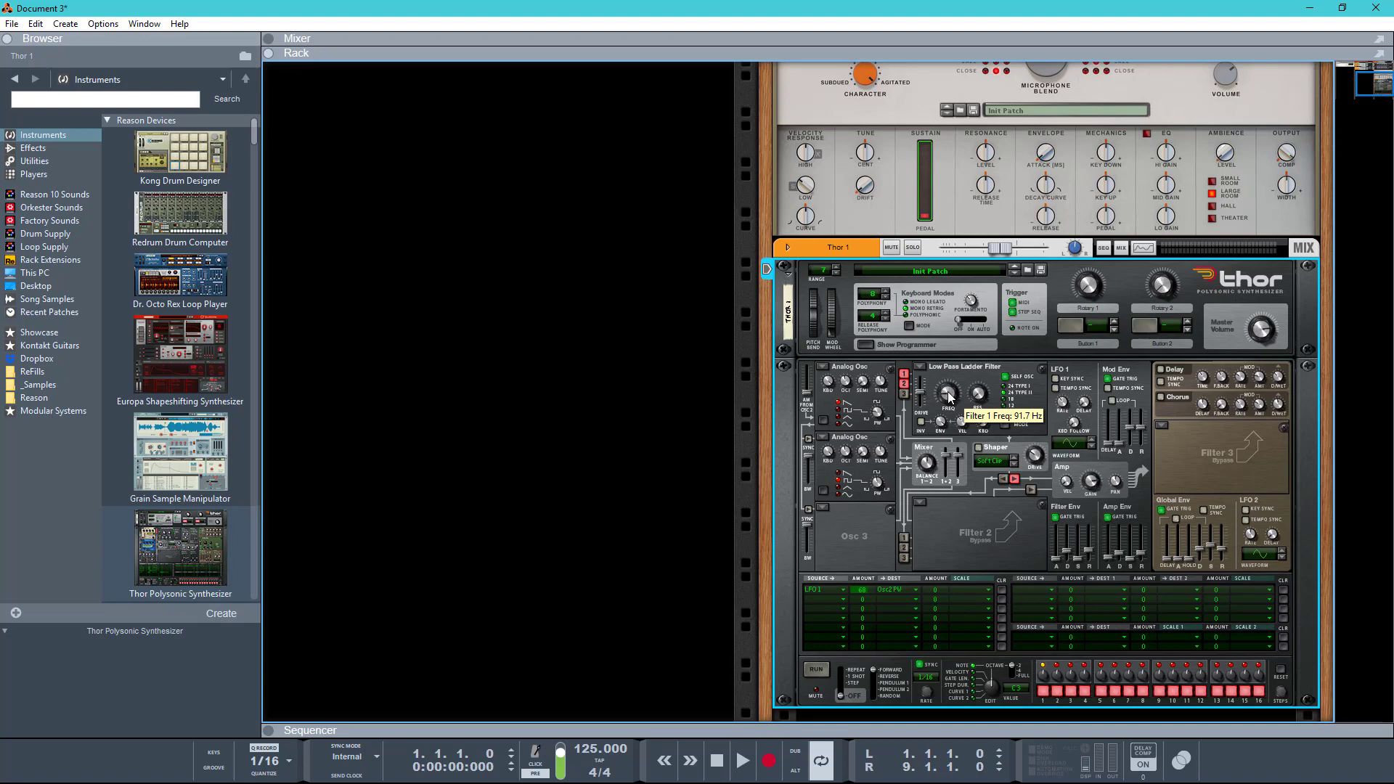
pyautogui.press('F7')
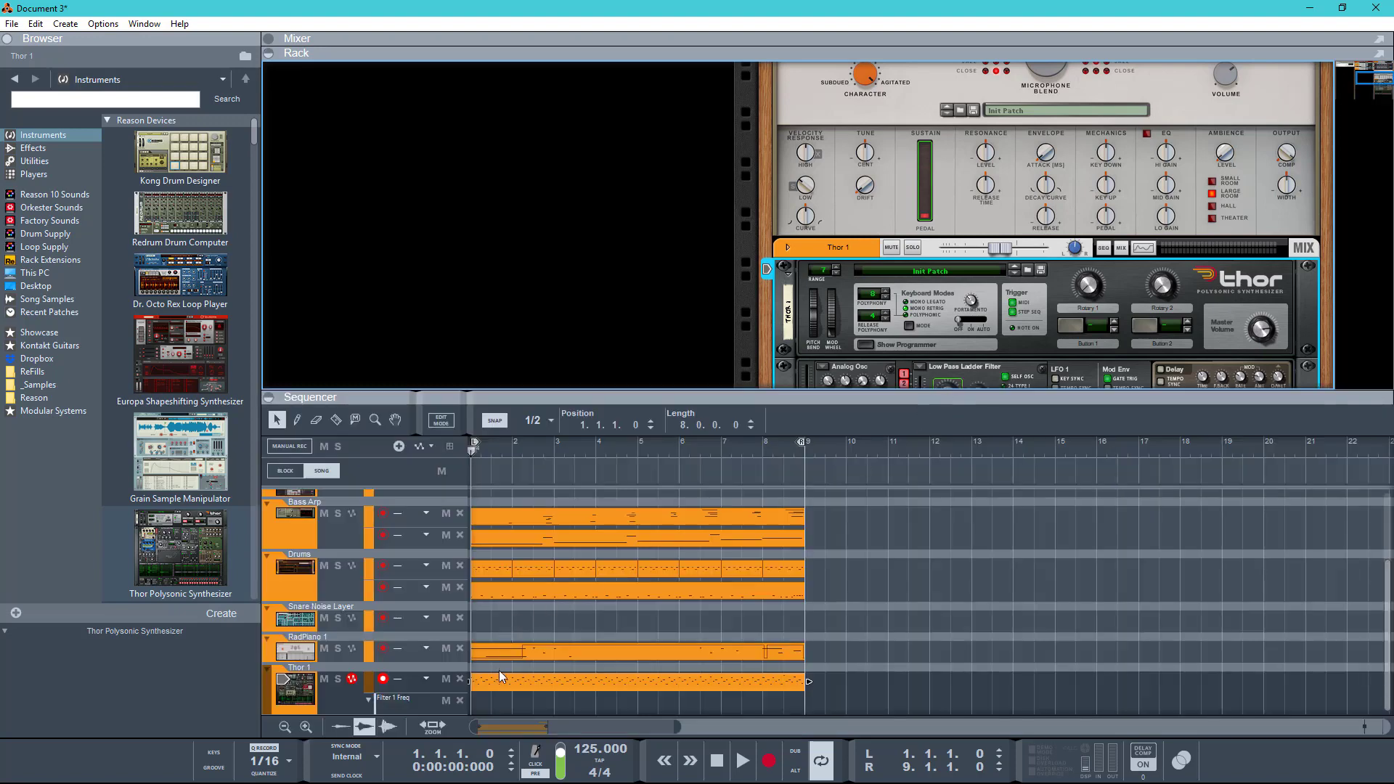
pyautogui.moveTo(476, 699); pyautogui.dragTo(631, 703)
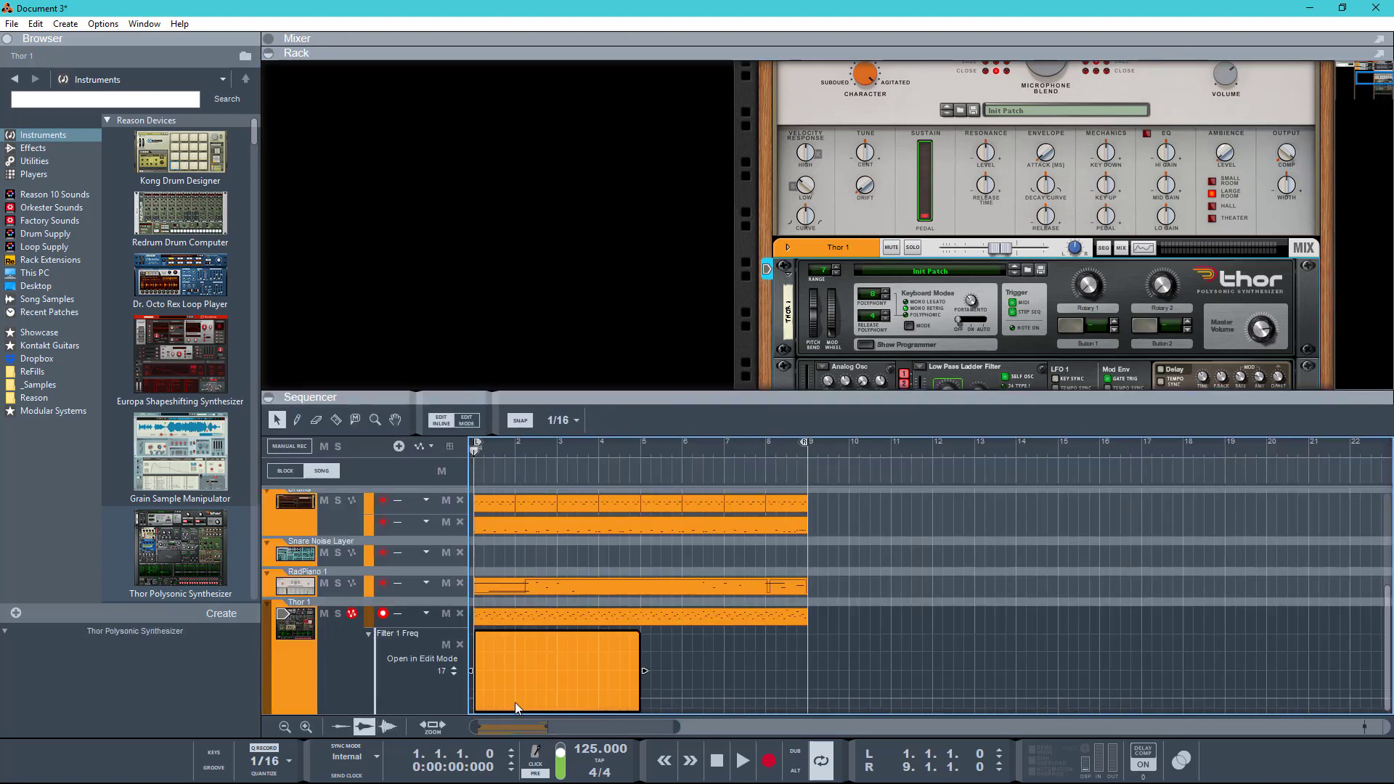
pyautogui.click(477, 702)
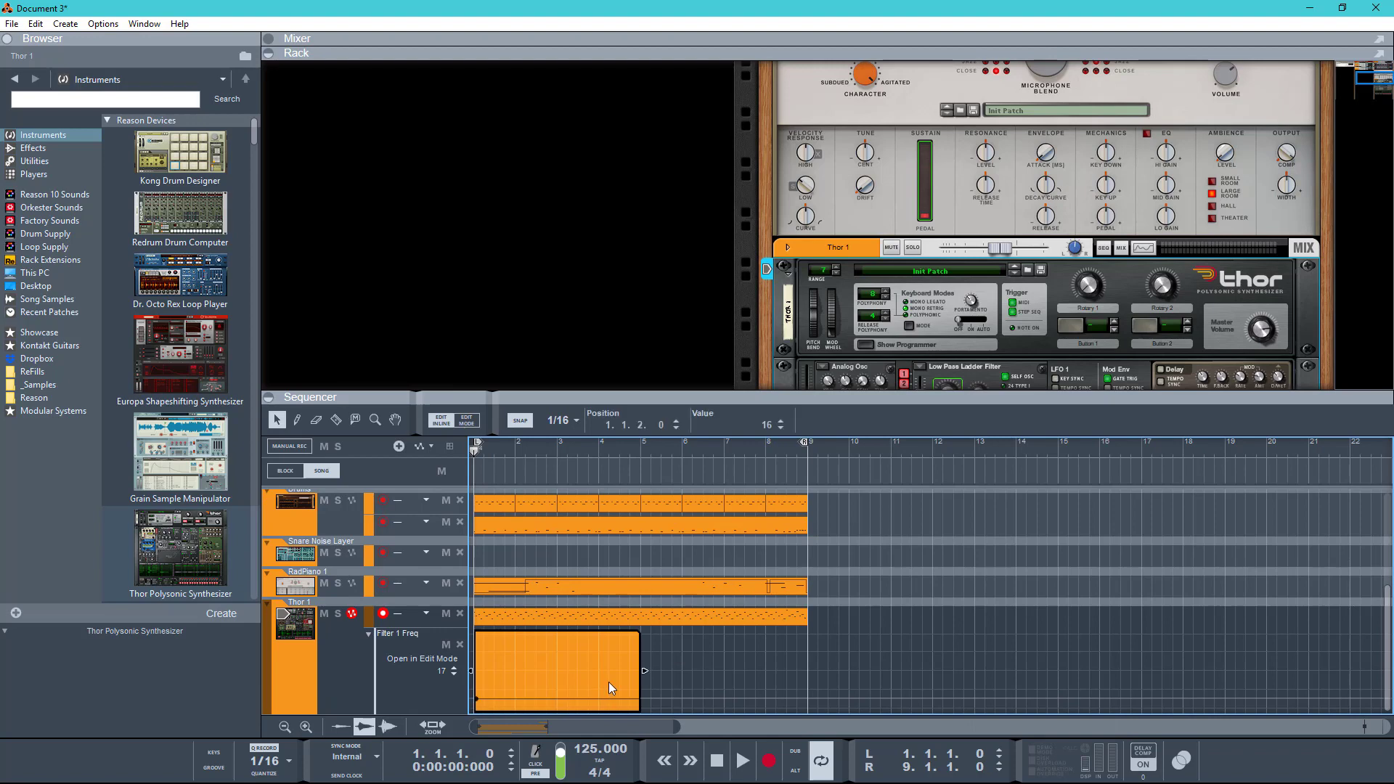
pyautogui.click(638, 681)
pyautogui.press('Escape')
# Duplicate the four-bar Filter 1 Freq clip to bar 5, reverse the copy, and play the loop to audition it
pyautogui.hotkey('ctrl', 'd')
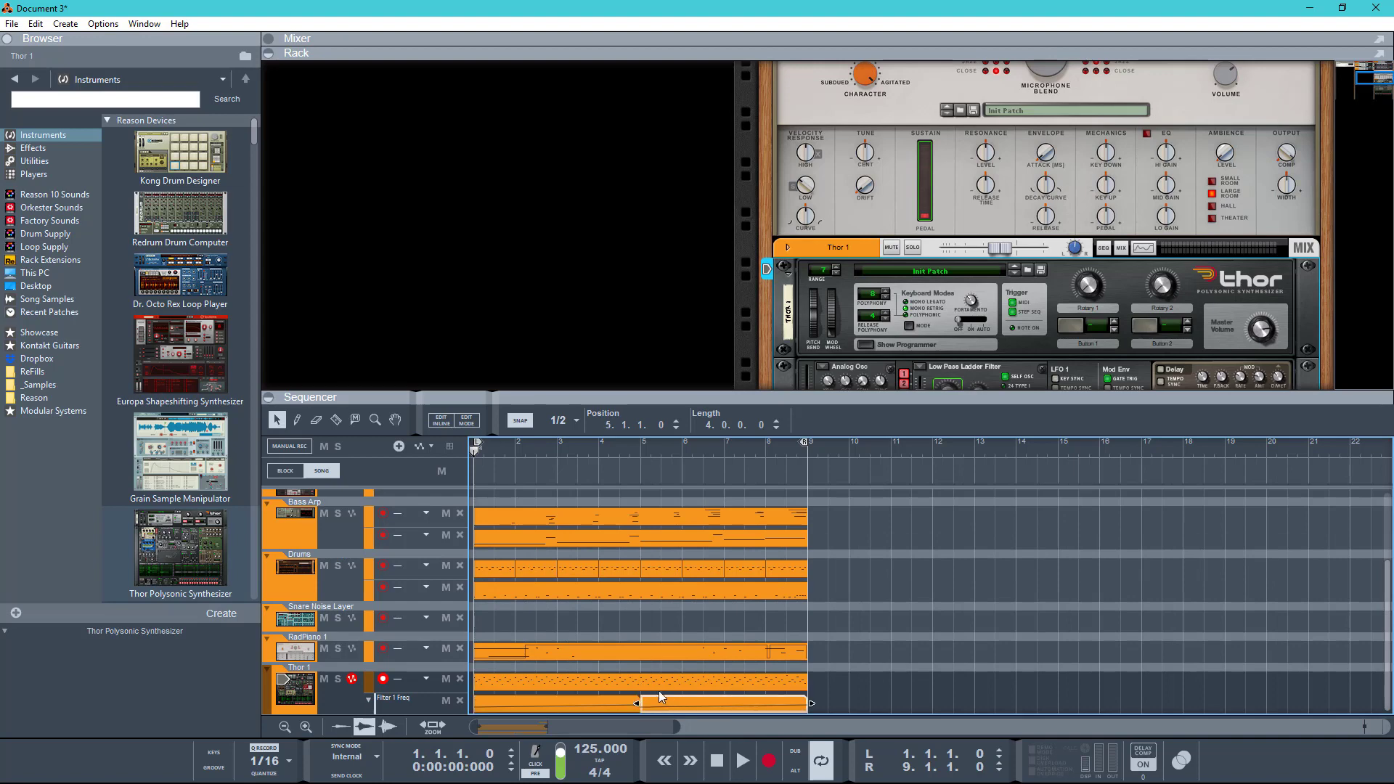
pyautogui.rightClick(693, 701)
pyautogui.click(711, 691)
pyautogui.click(878, 665)
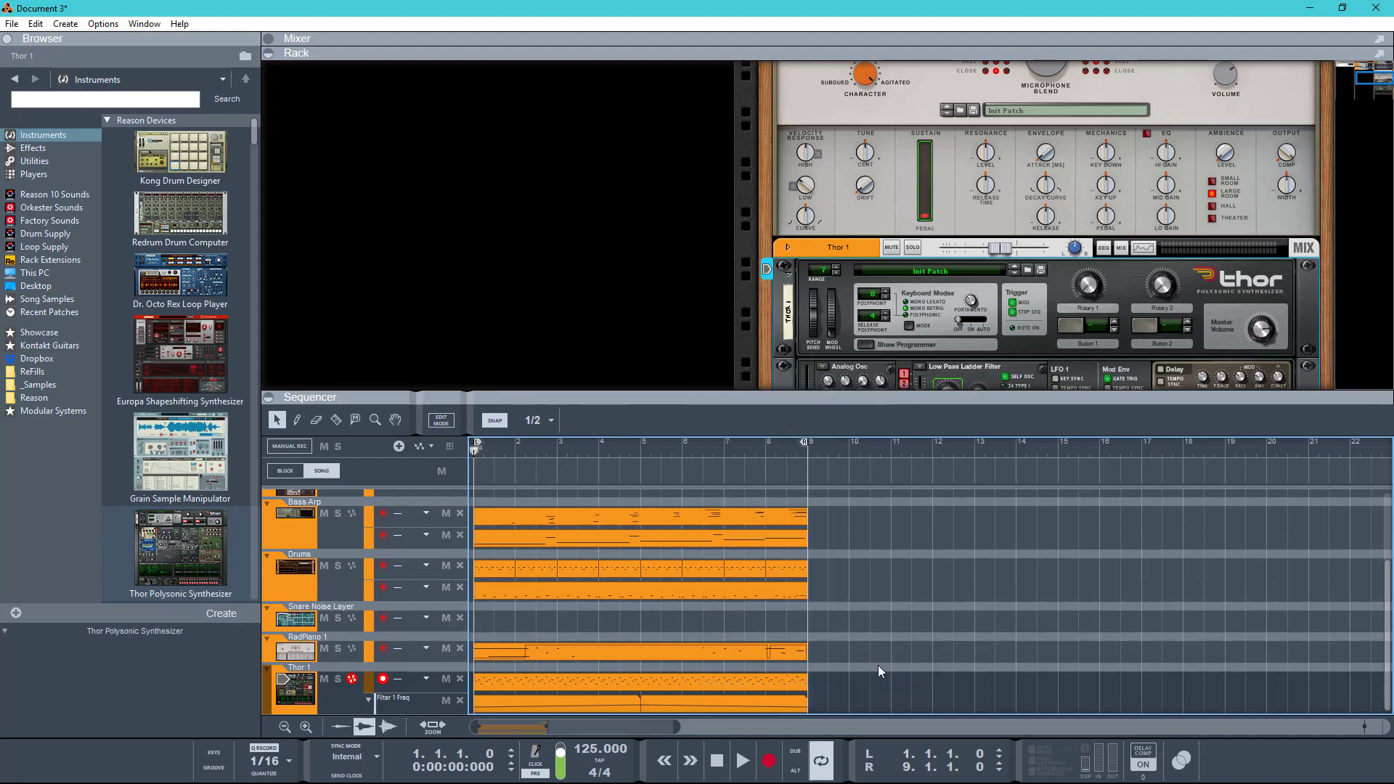
pyautogui.press('space')
pyautogui.scroll(-3, 835, 272)
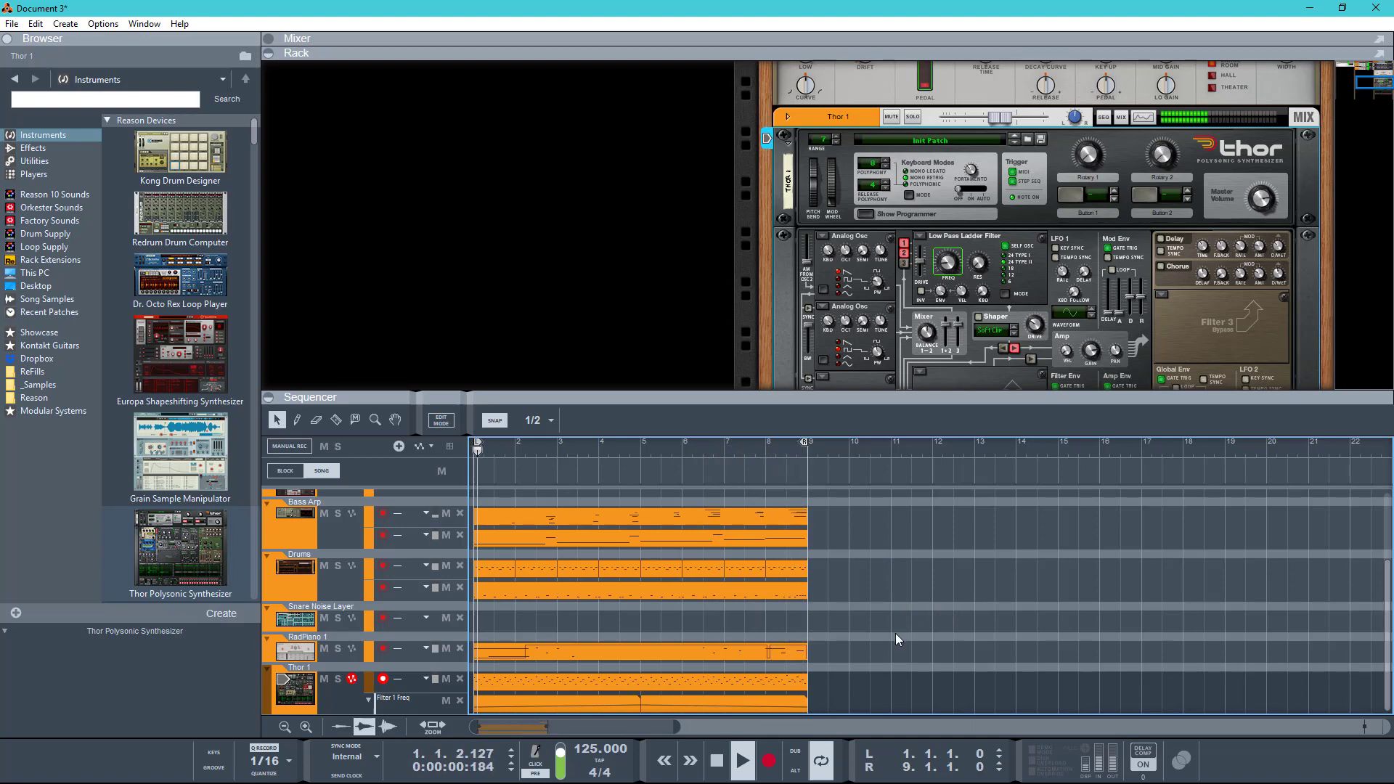
pyautogui.press('space')
# Turn on Thor's Delay effect and enable its Tempo Sync
pyautogui.press('F6')
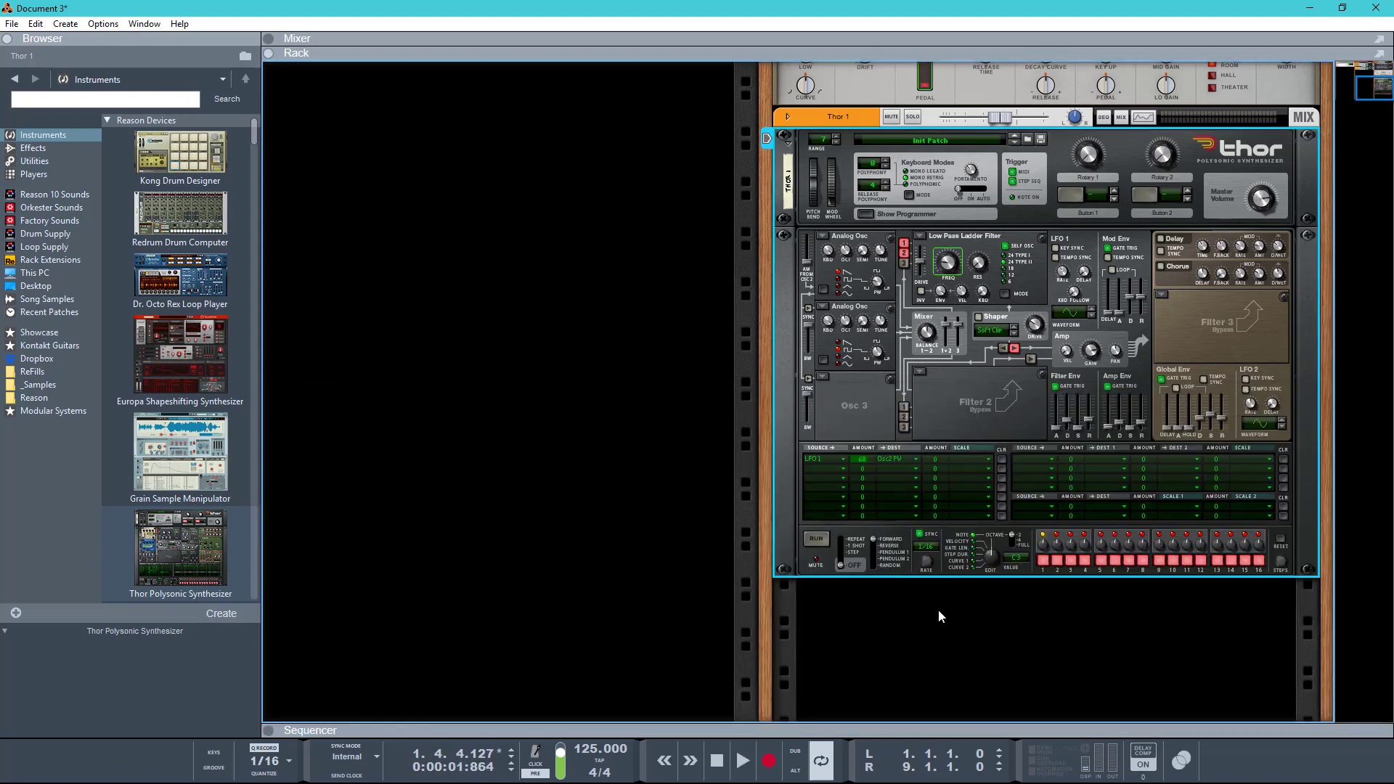
pyautogui.click(1162, 240)
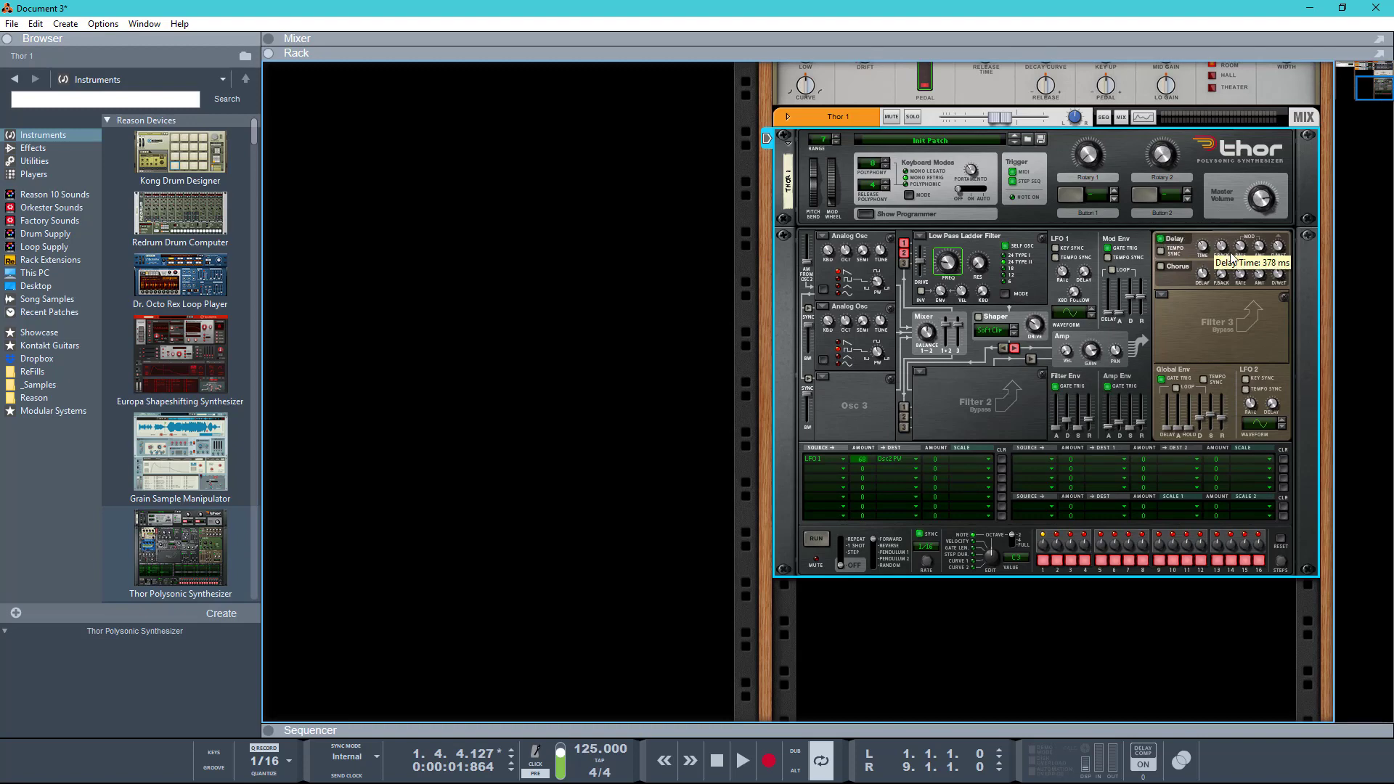
pyautogui.click(1162, 253)
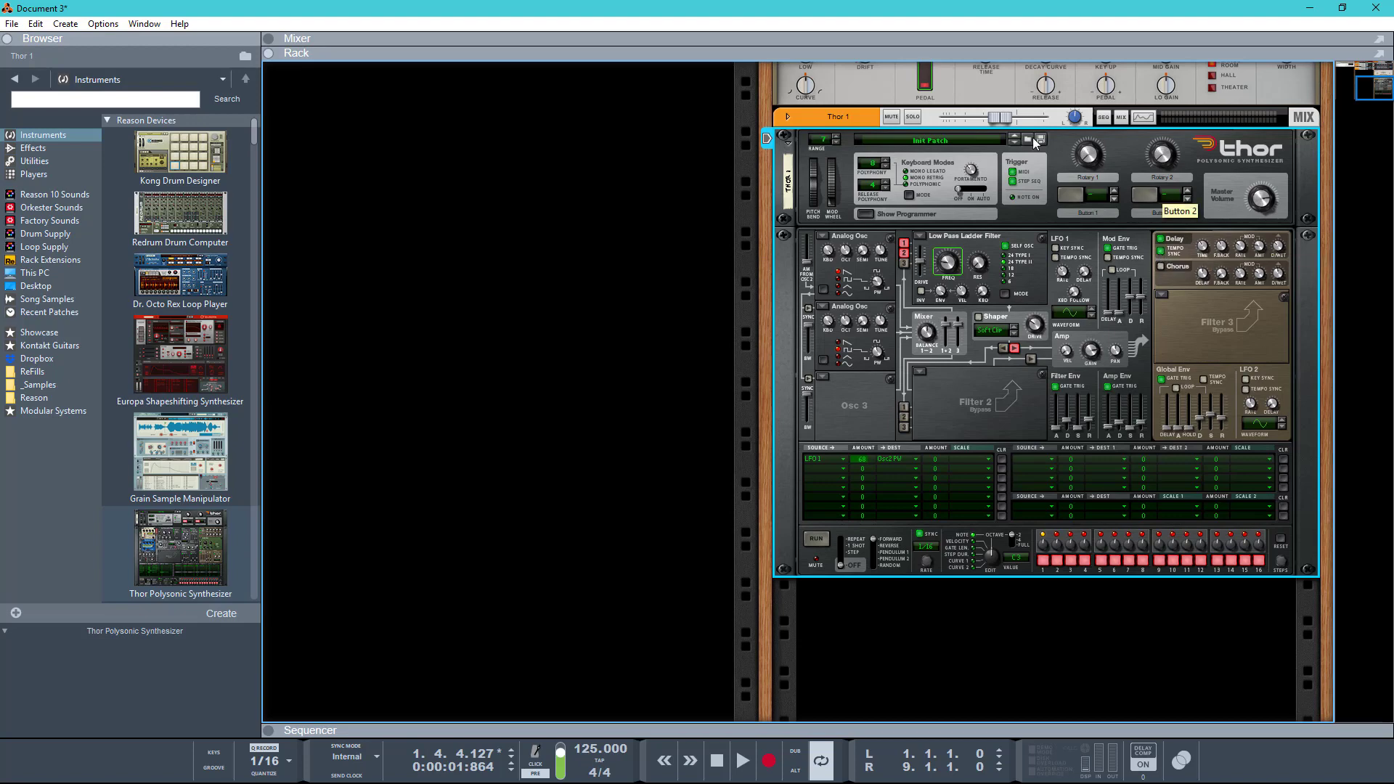
# Solo the Thor channel, adjust its delay time during playback, and stop the transport
pyautogui.click(913, 117)
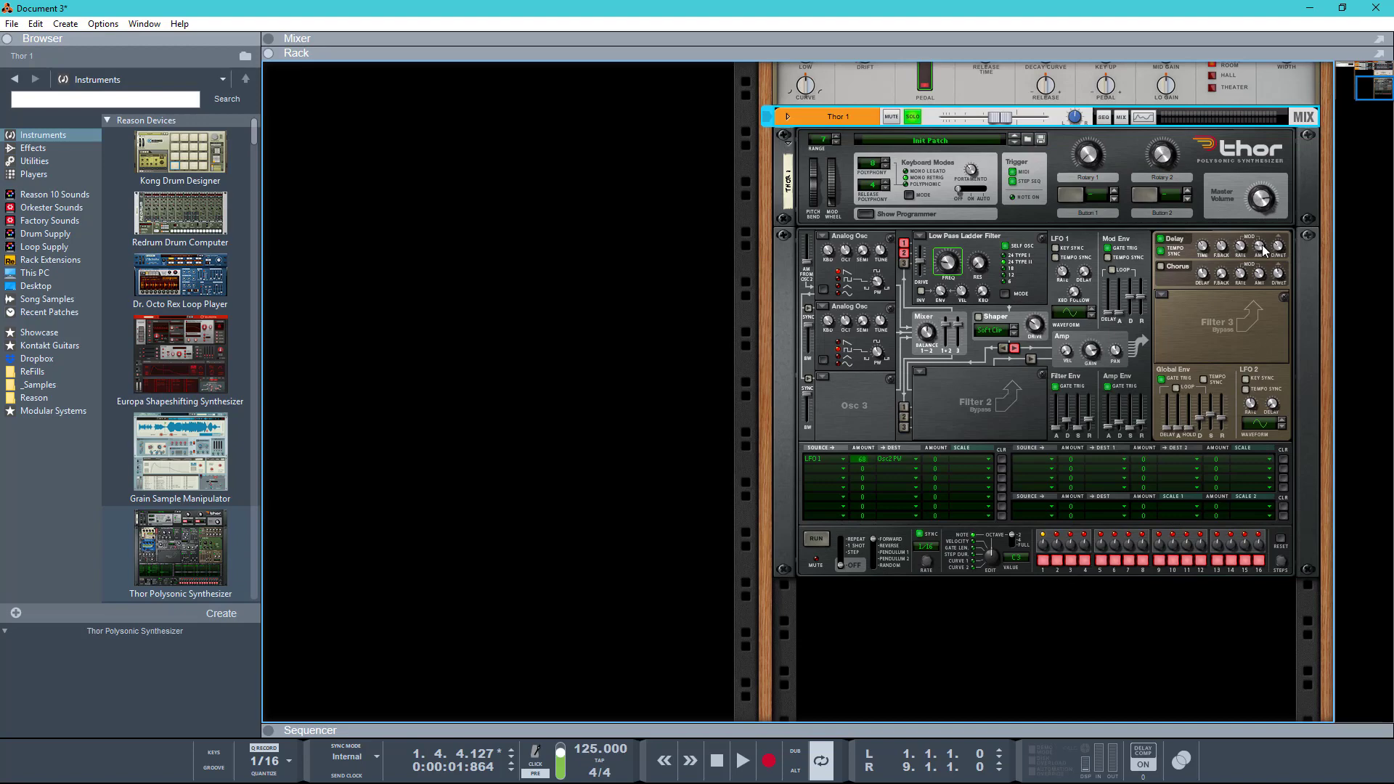
pyautogui.press('space')
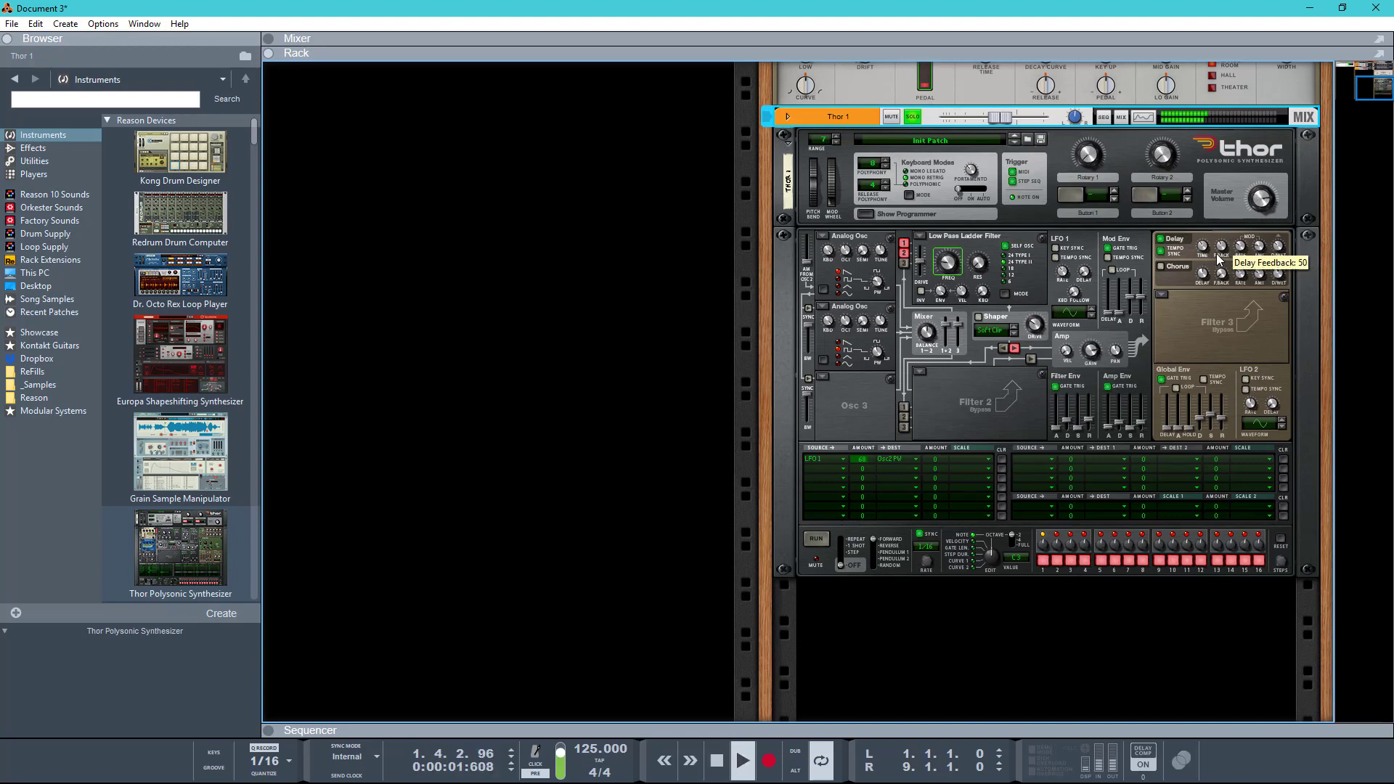
pyautogui.click(1211, 235)
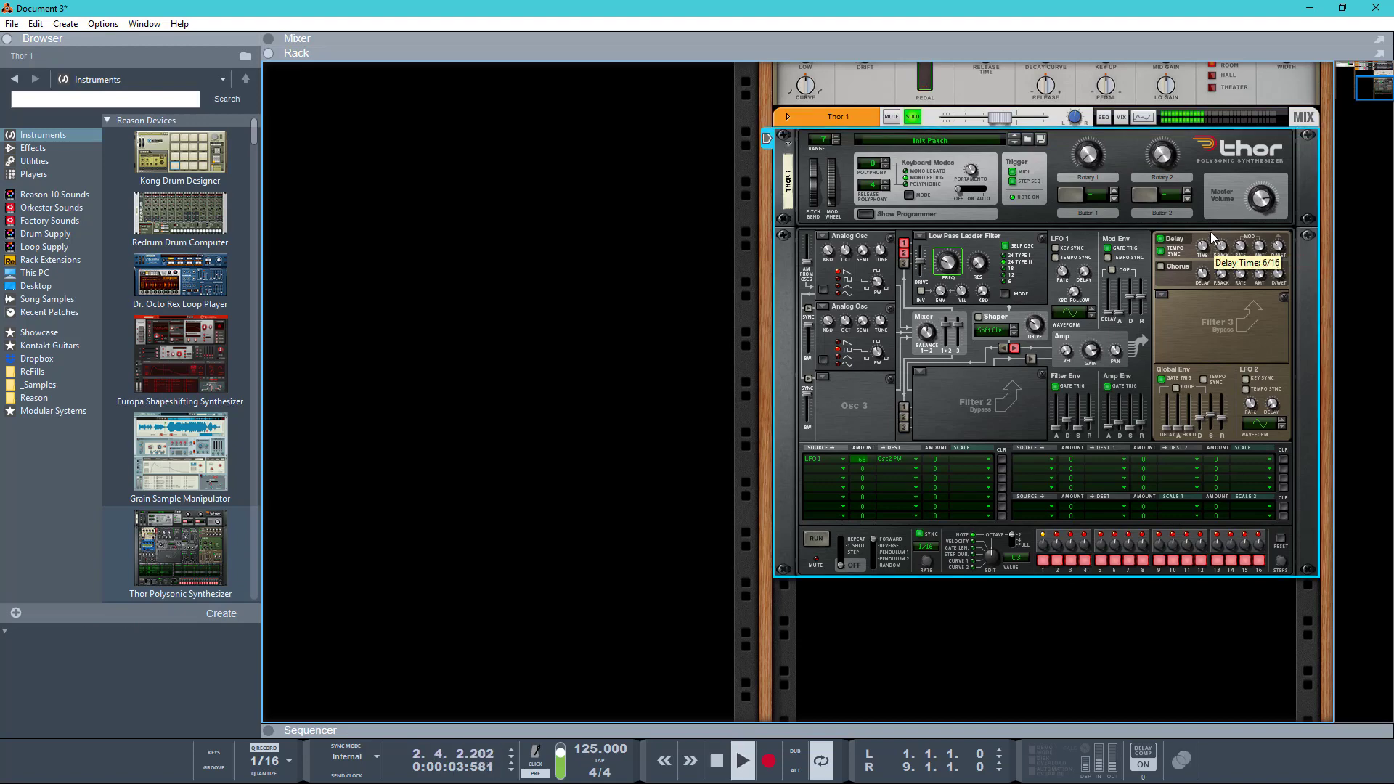
pyautogui.moveTo(1210, 232); pyautogui.dragTo(1226, 131)
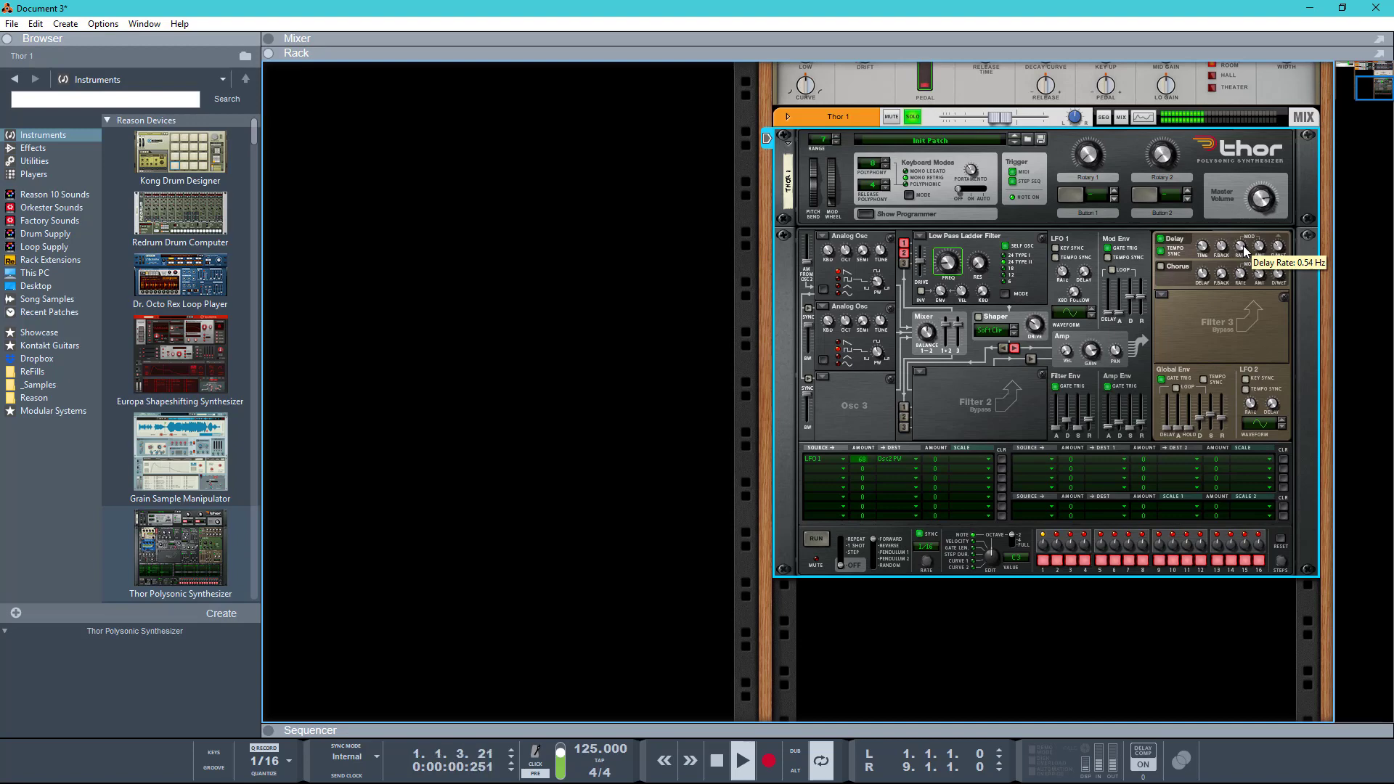
pyautogui.press('space')
# Rename the Thor synth as High Arp and take its channel out of solo
pyautogui.doubleClick(789, 185)
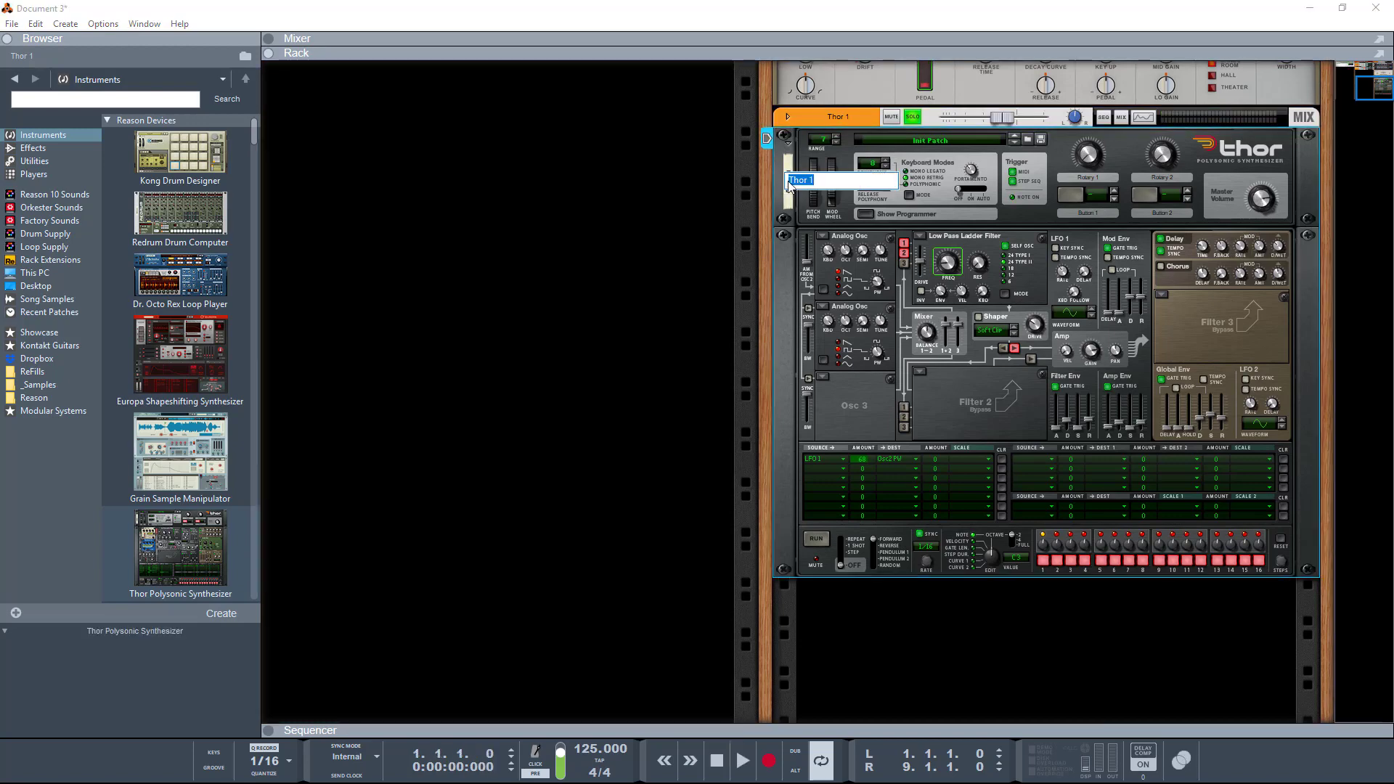
pyautogui.write('High Arp')
pyautogui.press('Return')
pyautogui.click(914, 117)
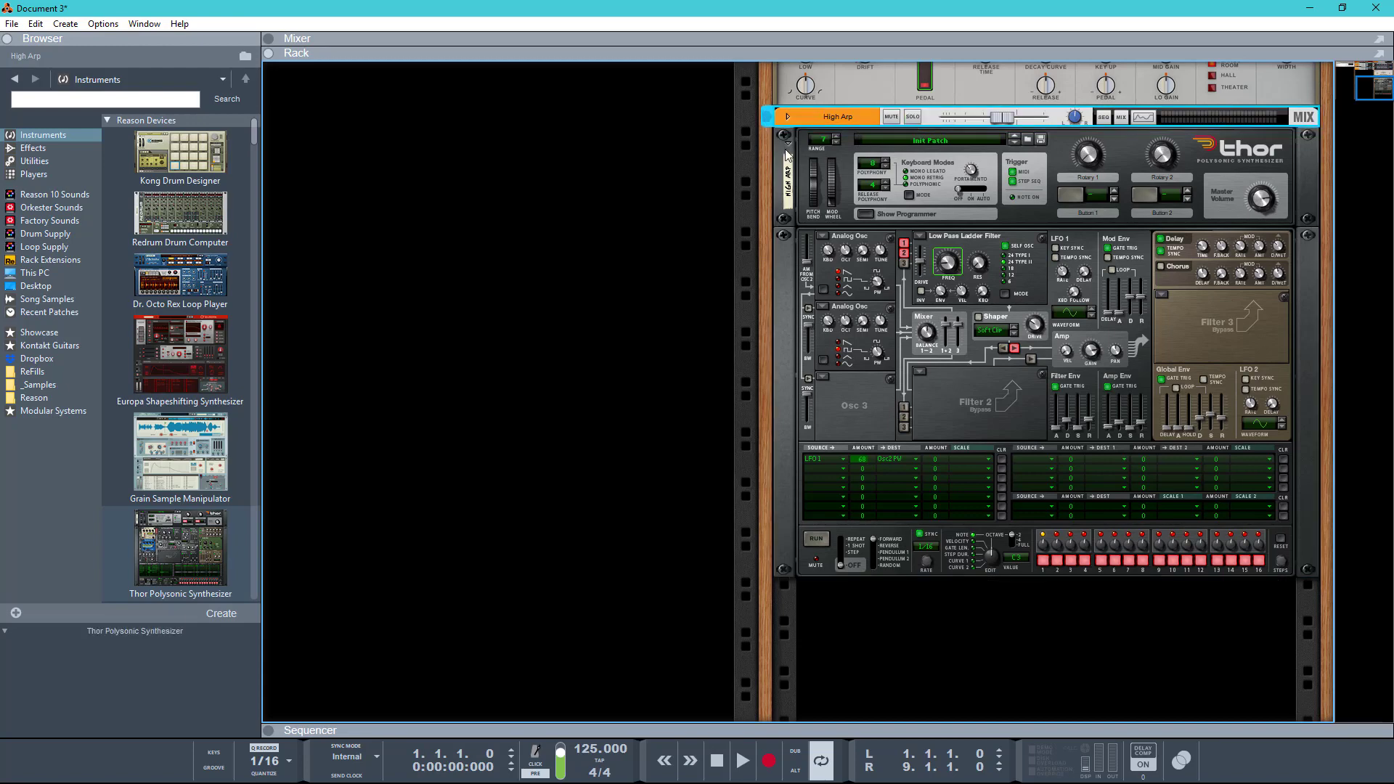
# Fold the Thor device and adjust the High Arp channel's level while the full loop plays
pyautogui.click(787, 143)
pyautogui.press('space')
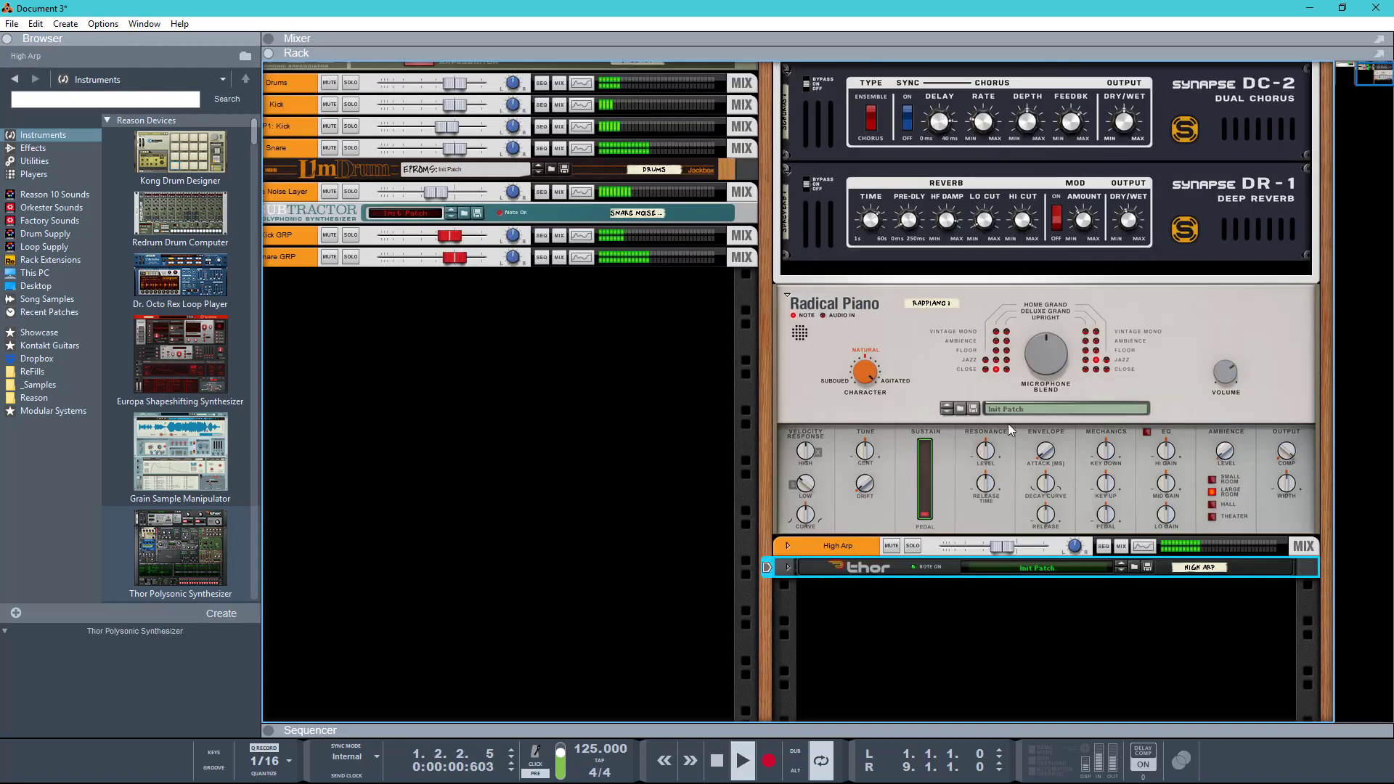
pyautogui.click(997, 550)
pyautogui.scroll(3, 944, 450)
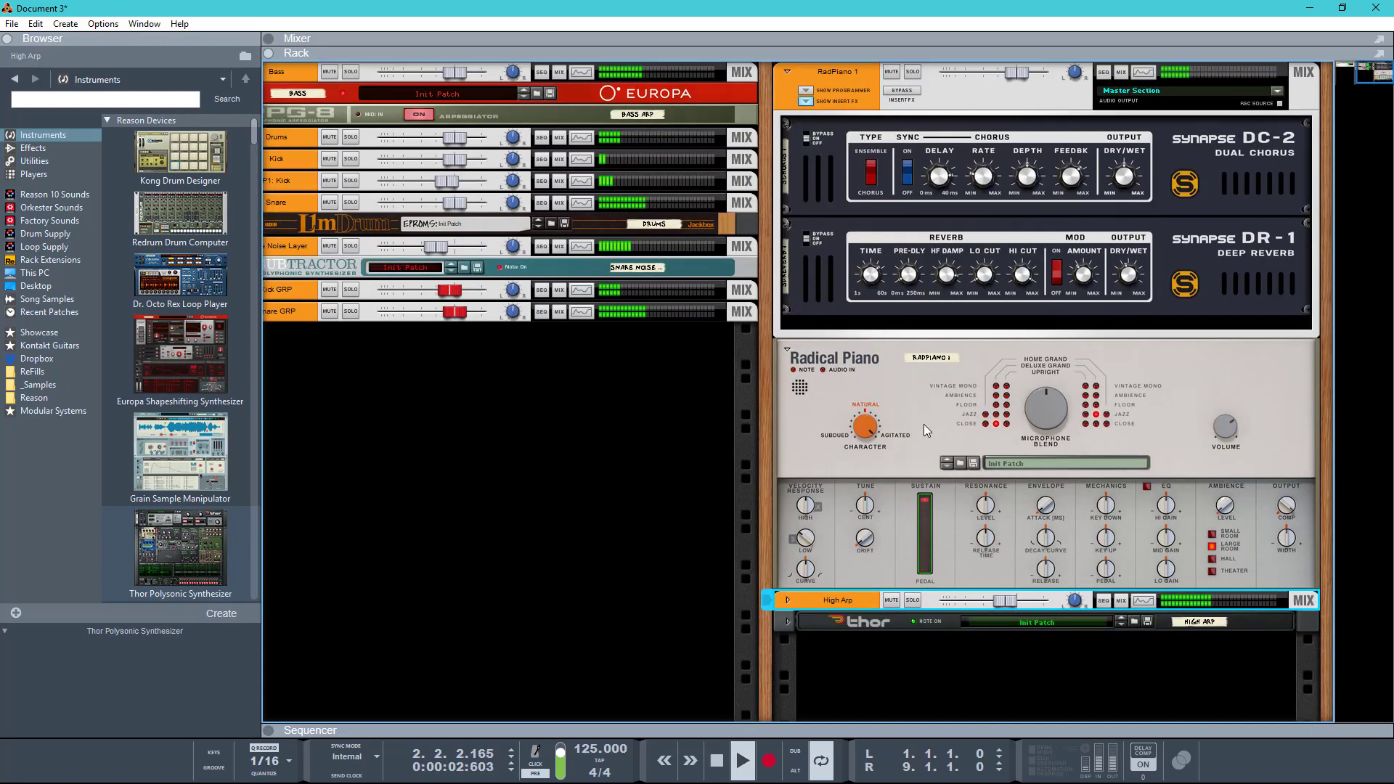
# Hide the RadPiano 1 channel's insert effects and fold both its channel strip and the Radical Piano
pyautogui.click(802, 100)
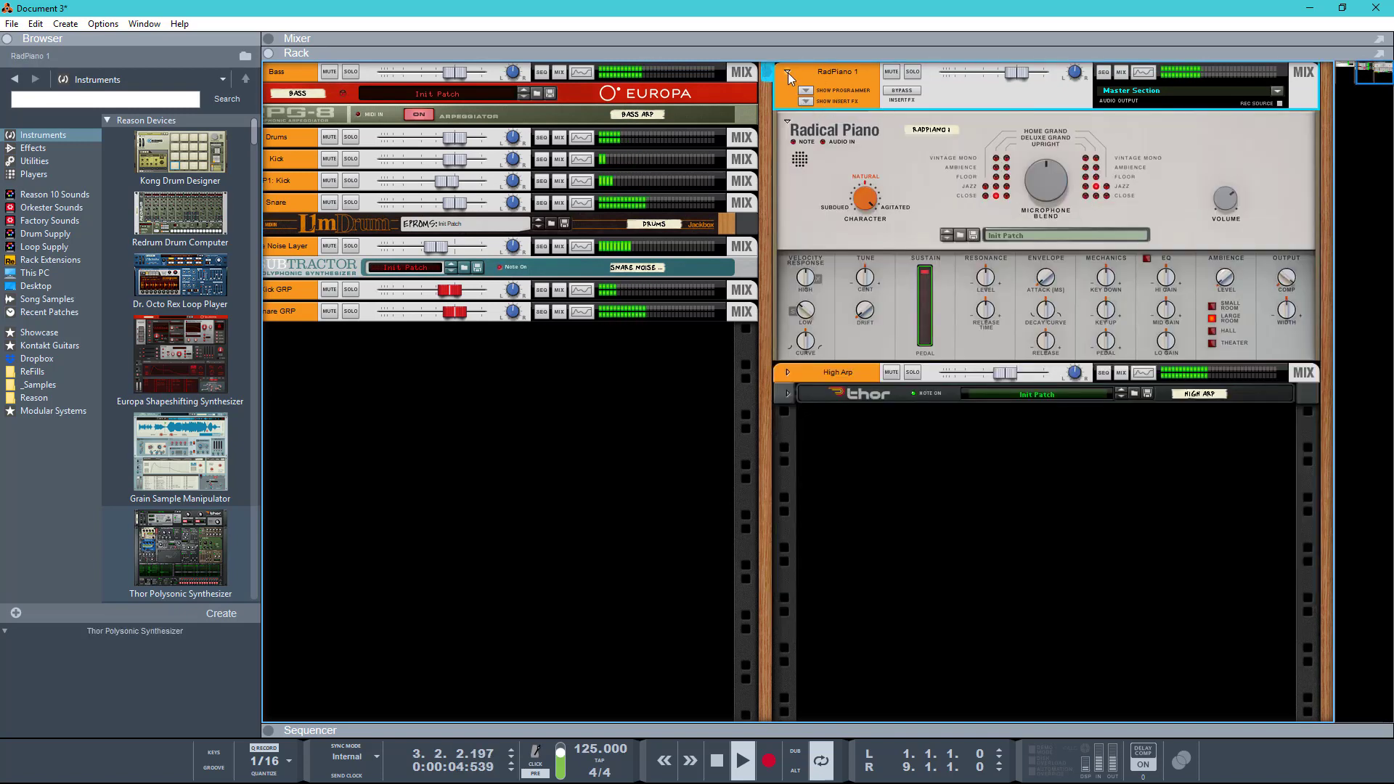
pyautogui.click(787, 72)
pyautogui.click(787, 97)
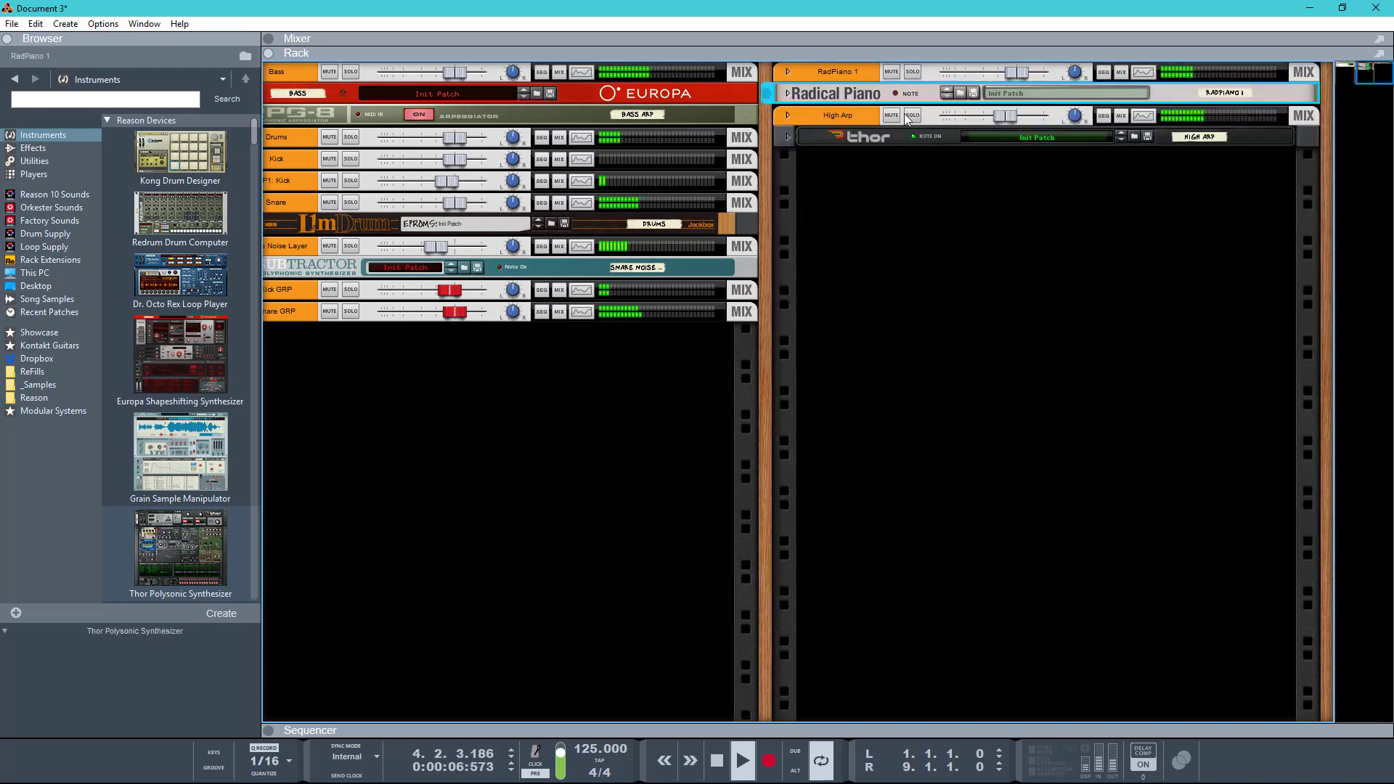
# Rename the Radical Piano device as 80s Piano
pyautogui.doubleClick(1226, 92)
pyautogui.write('80s Piano')
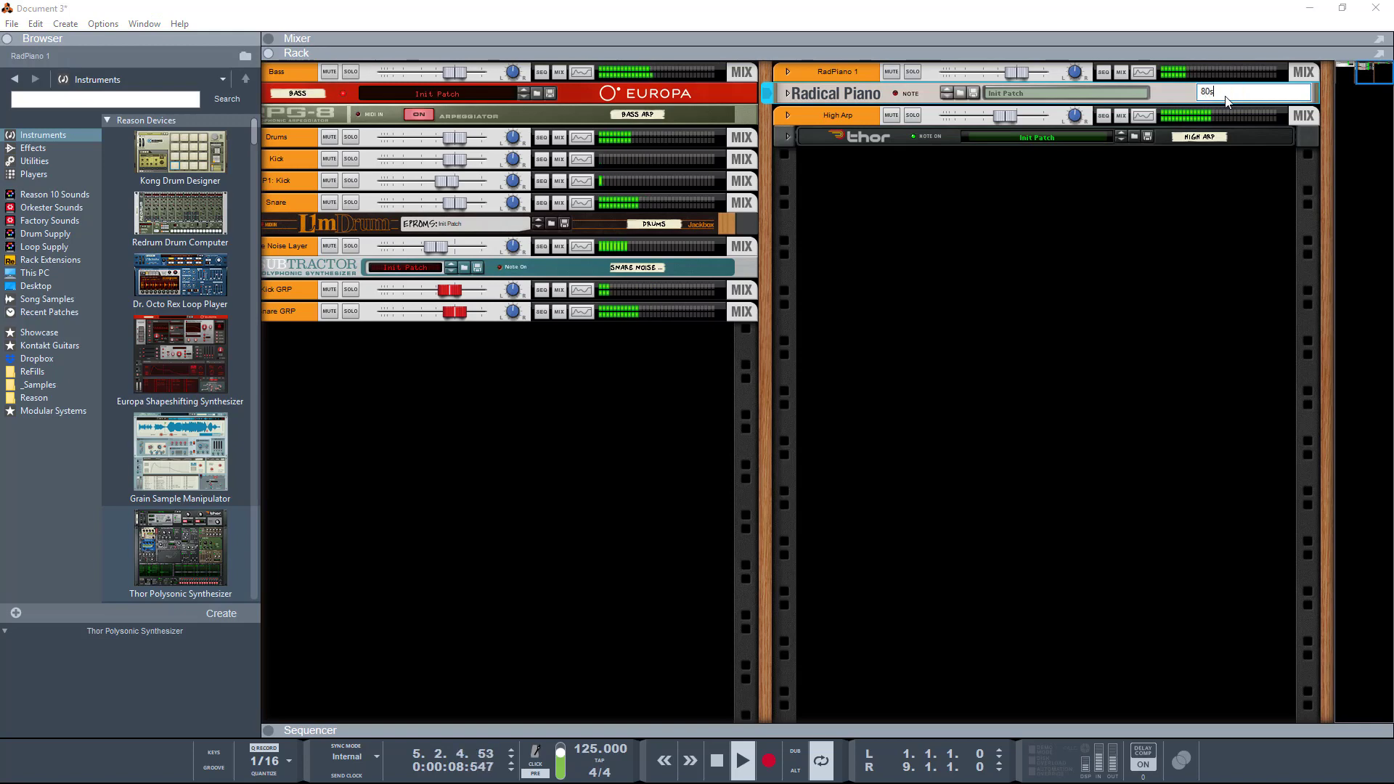
pyautogui.press('Return')
pyautogui.click(1157, 250)
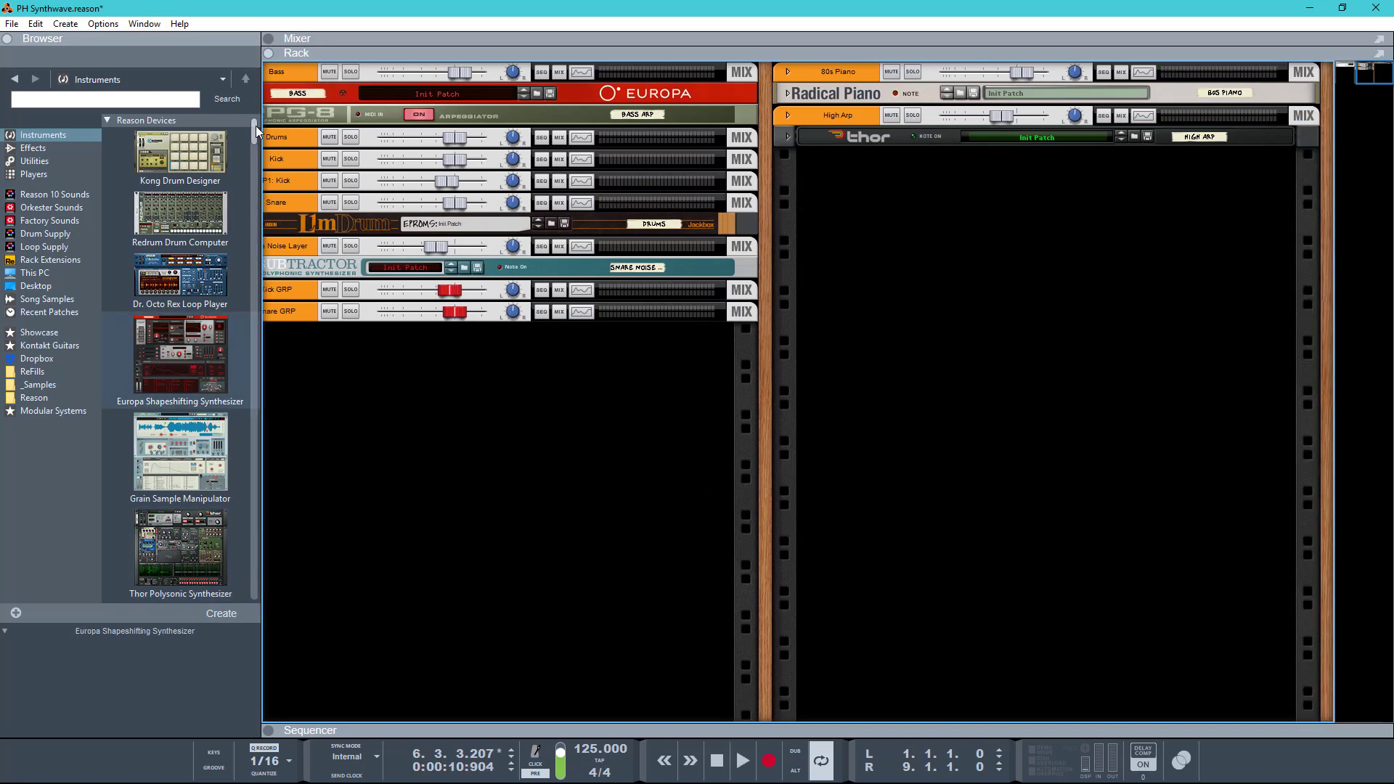
# Add a Re-Tron instrument below Thor in the rack and load the Combined Choir tape bank into Layer A
pyautogui.moveTo(255, 125); pyautogui.dragTo(236, 262)
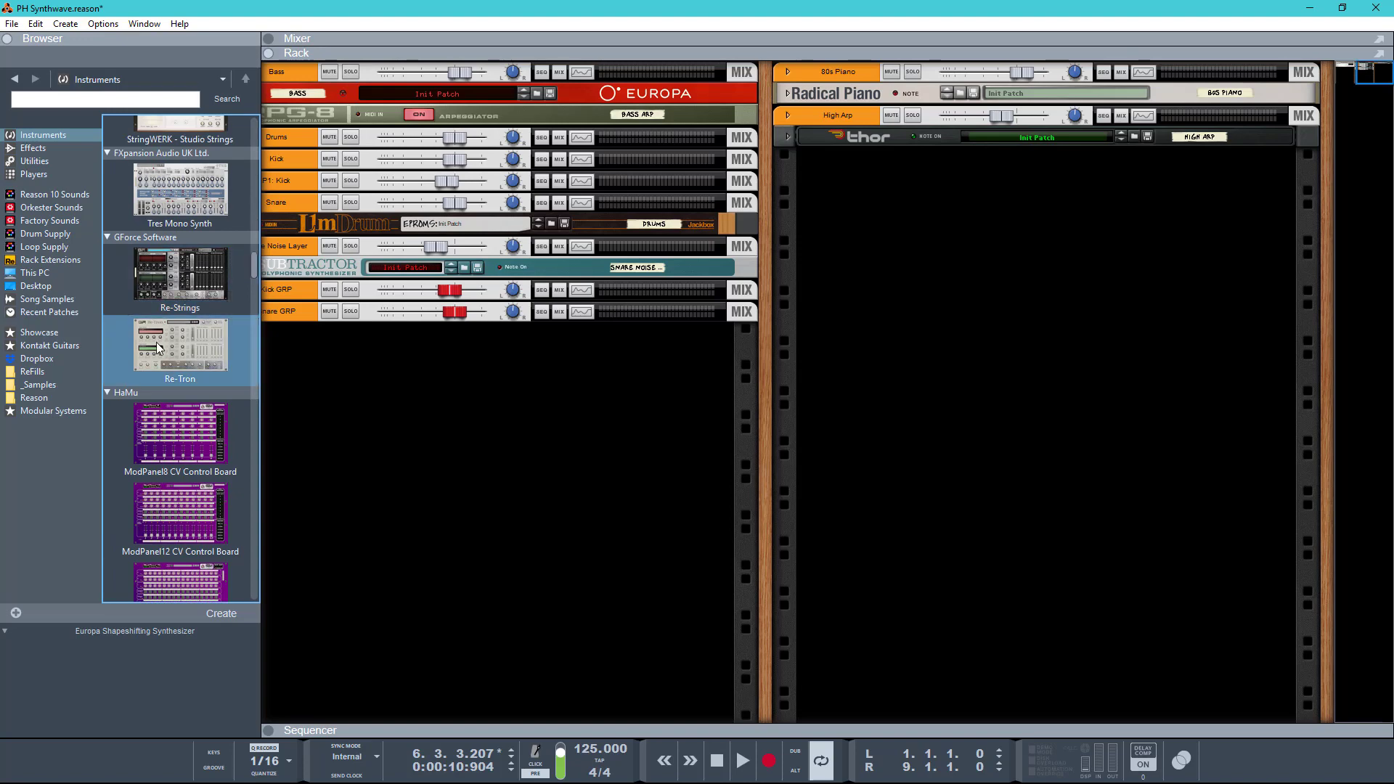
pyautogui.moveTo(158, 346); pyautogui.dragTo(949, 317)
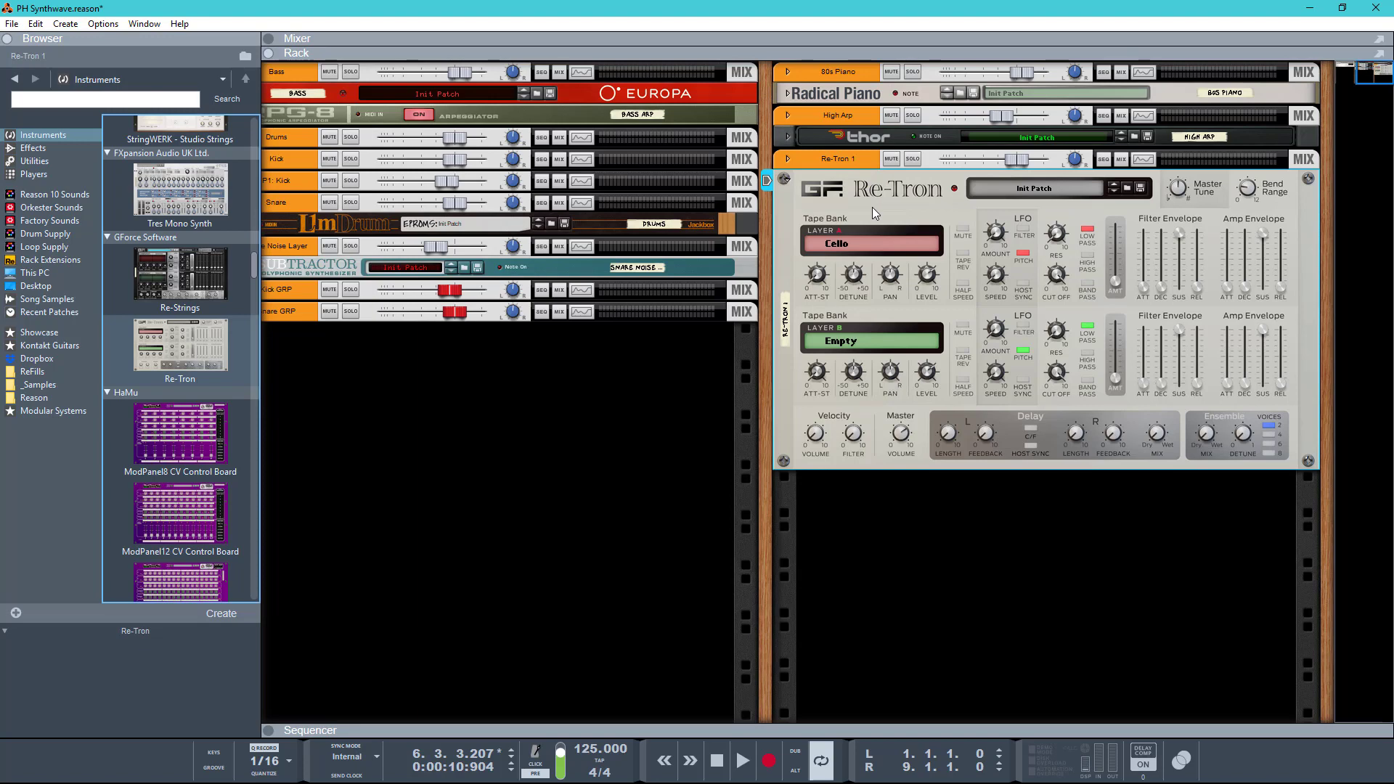
pyautogui.click(830, 258)
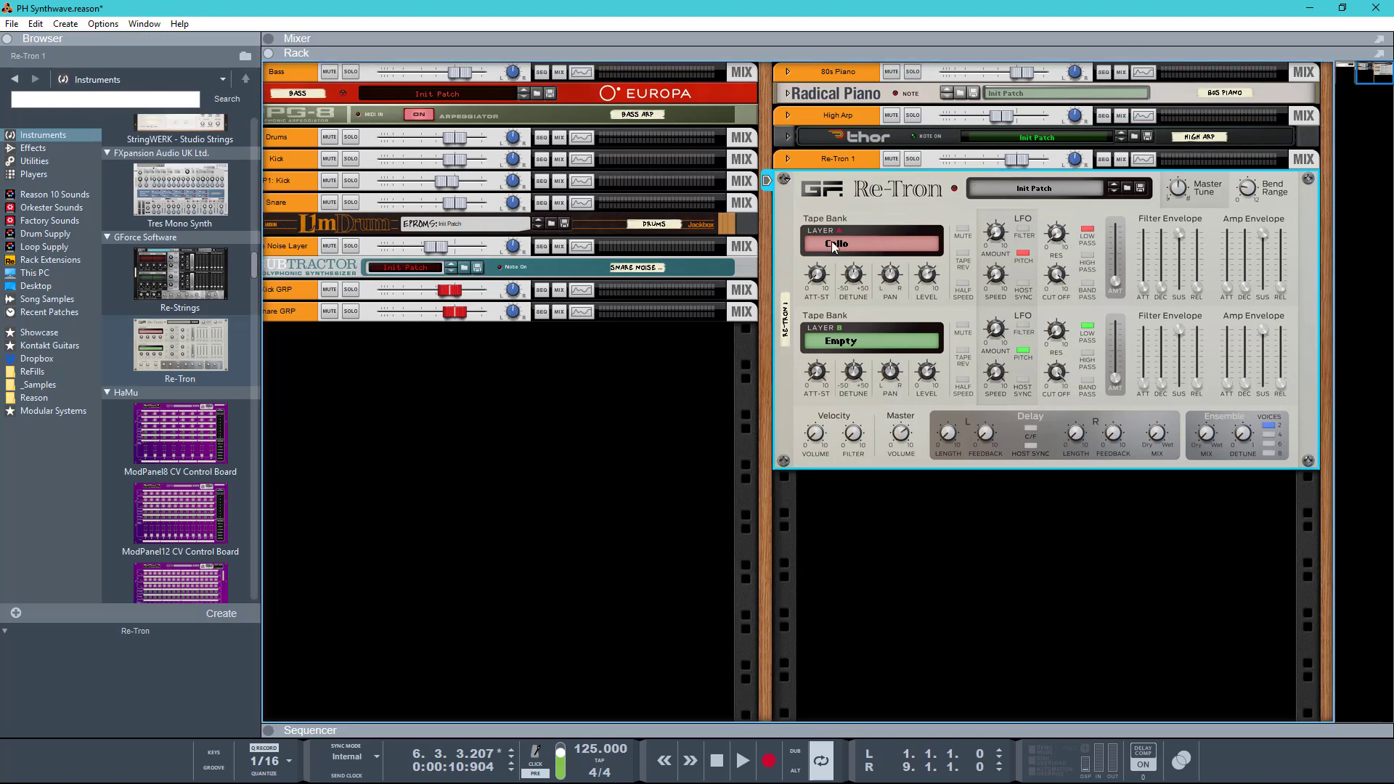
pyautogui.click(831, 241)
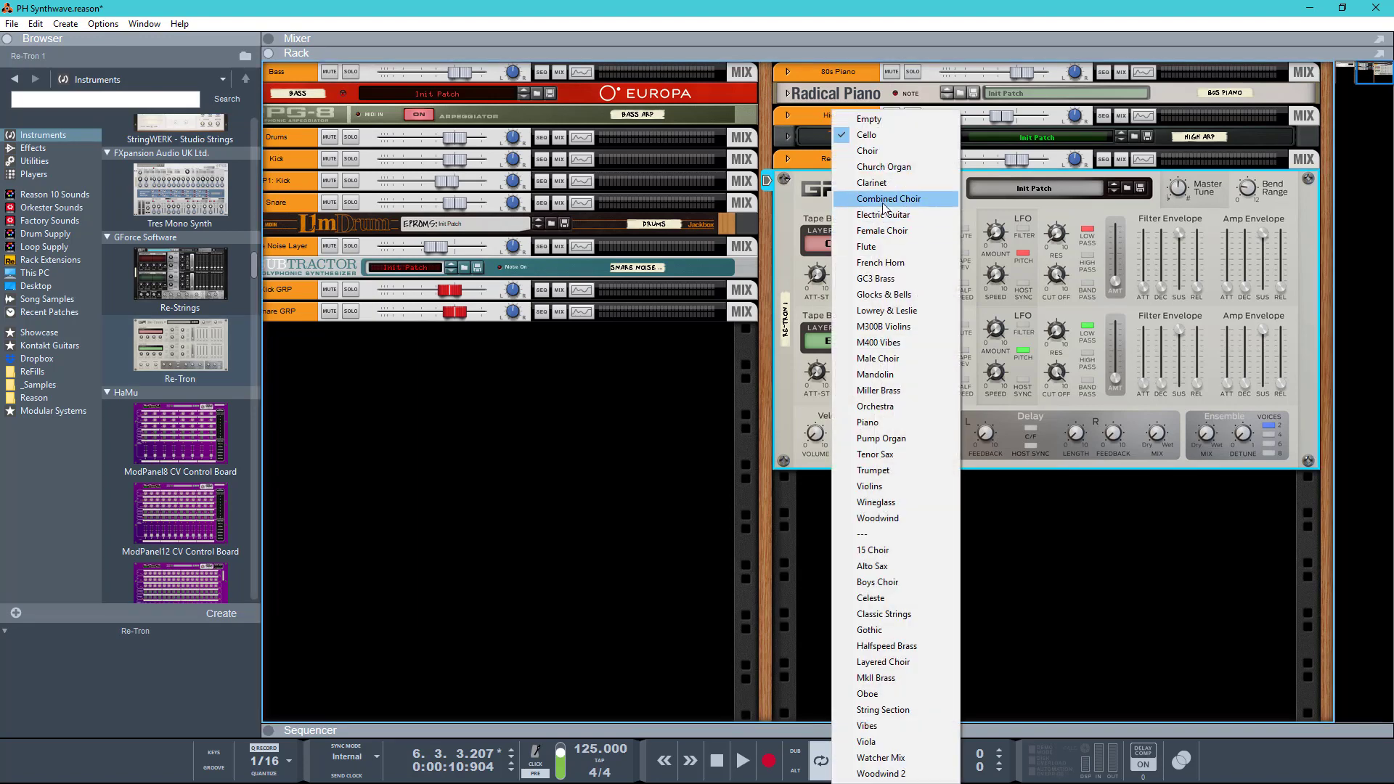
pyautogui.click(884, 202)
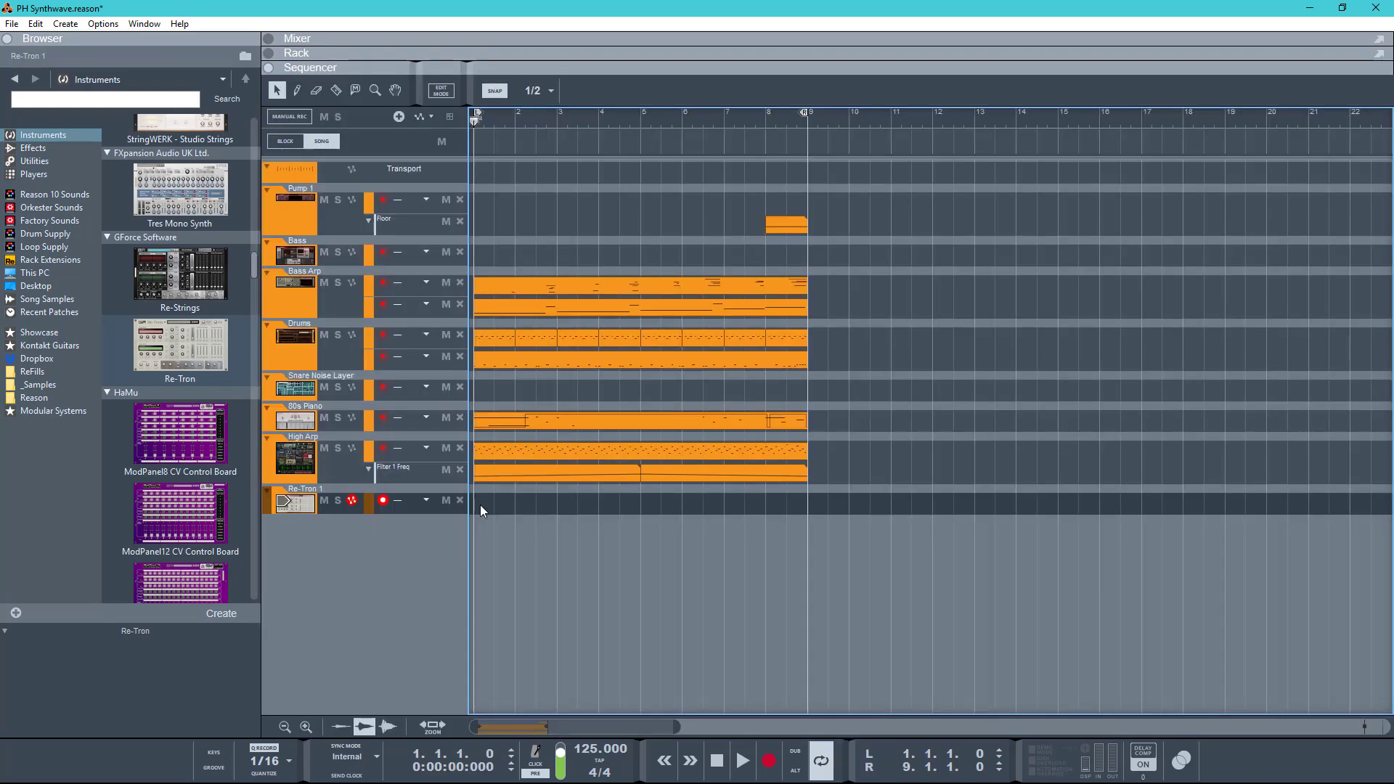
# Record a held chord on the Re-Tron track from bar 1 and trim the clip to one bar
pyautogui.hotkey('ctrl', 'Return')
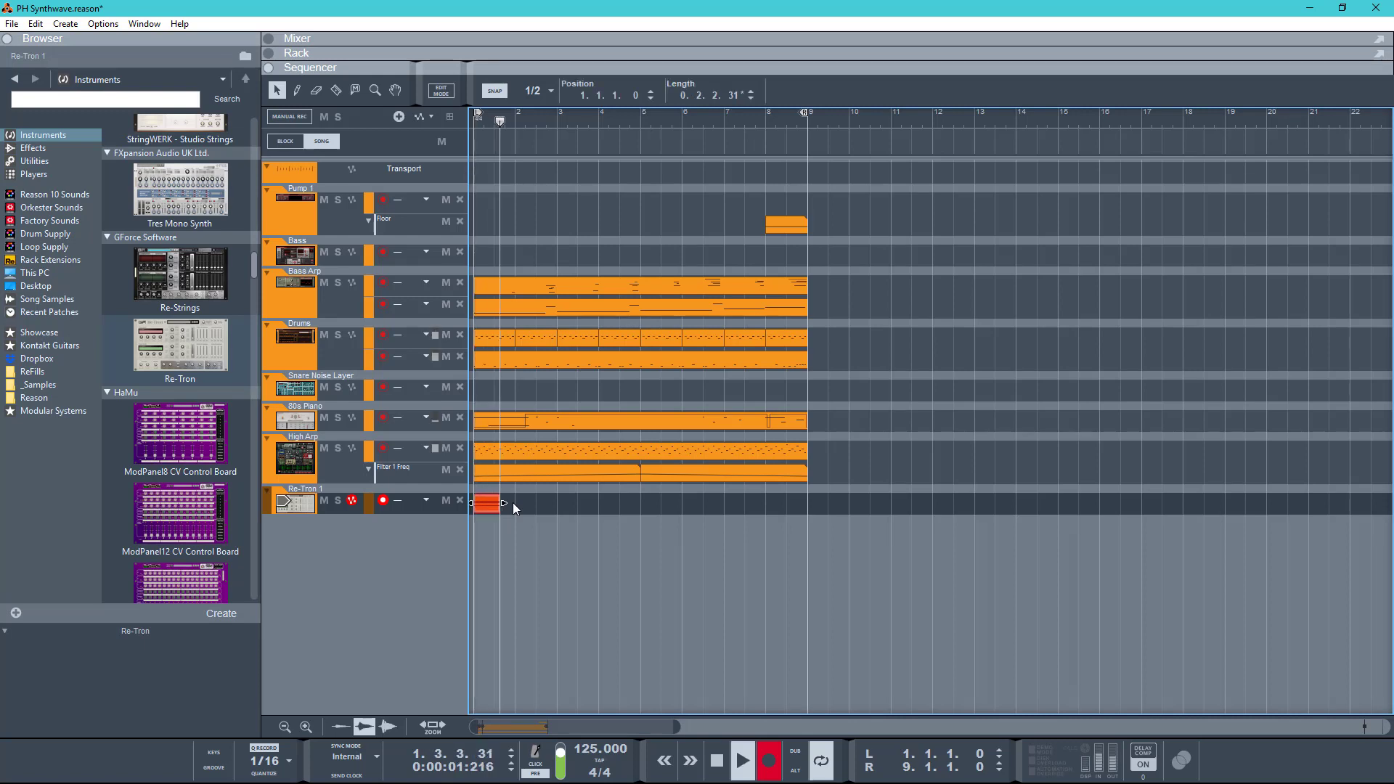
pyautogui.press('space')
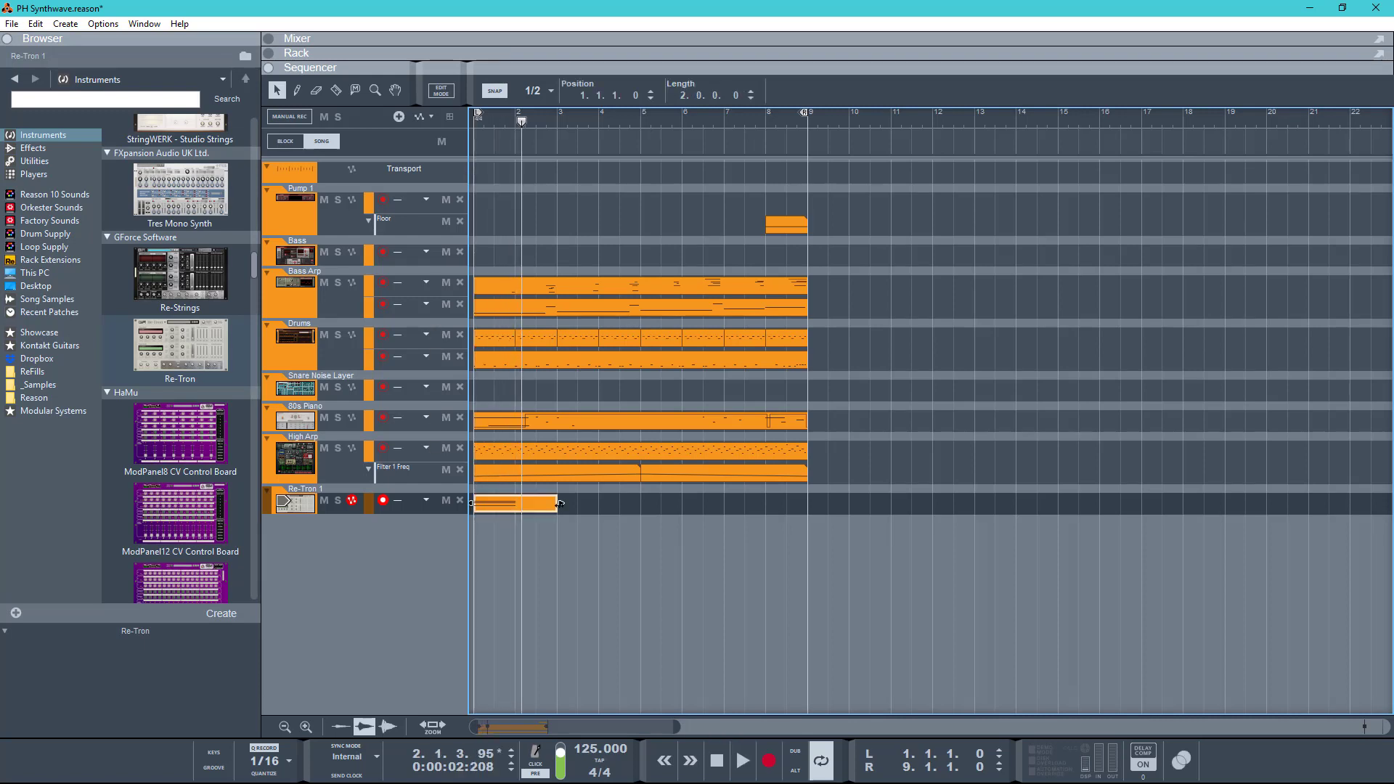
pyautogui.moveTo(546, 504); pyautogui.dragTo(512, 505)
# Select all notes in the Re-Tron chord clip and apply a fixed note length of one bar
pyautogui.doubleClick(508, 505)
pyautogui.moveTo(615, 342); pyautogui.dragTo(612, 377)
pyautogui.moveTo(601, 320); pyautogui.dragTo(598, 377)
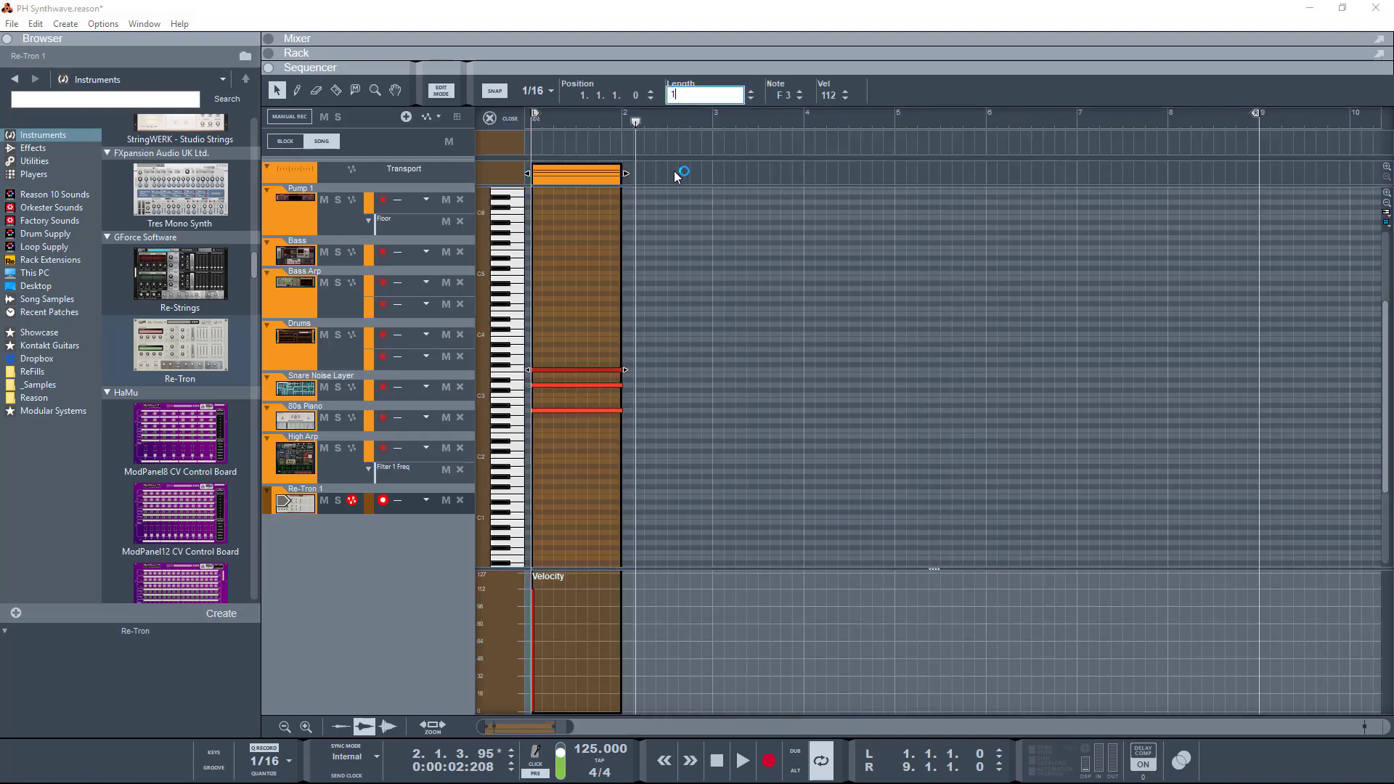
pyautogui.moveTo(579, 438); pyautogui.dragTo(602, 326)
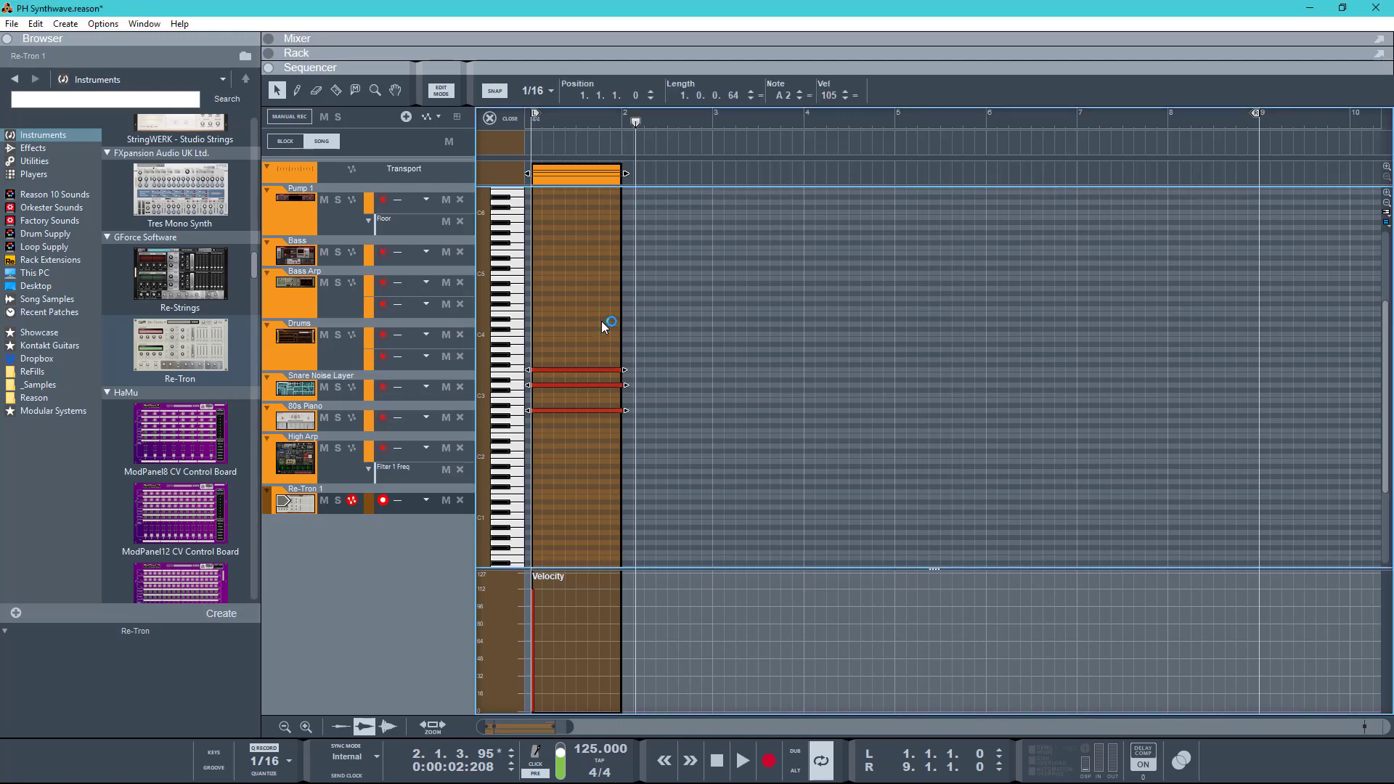
pyautogui.press('F8')
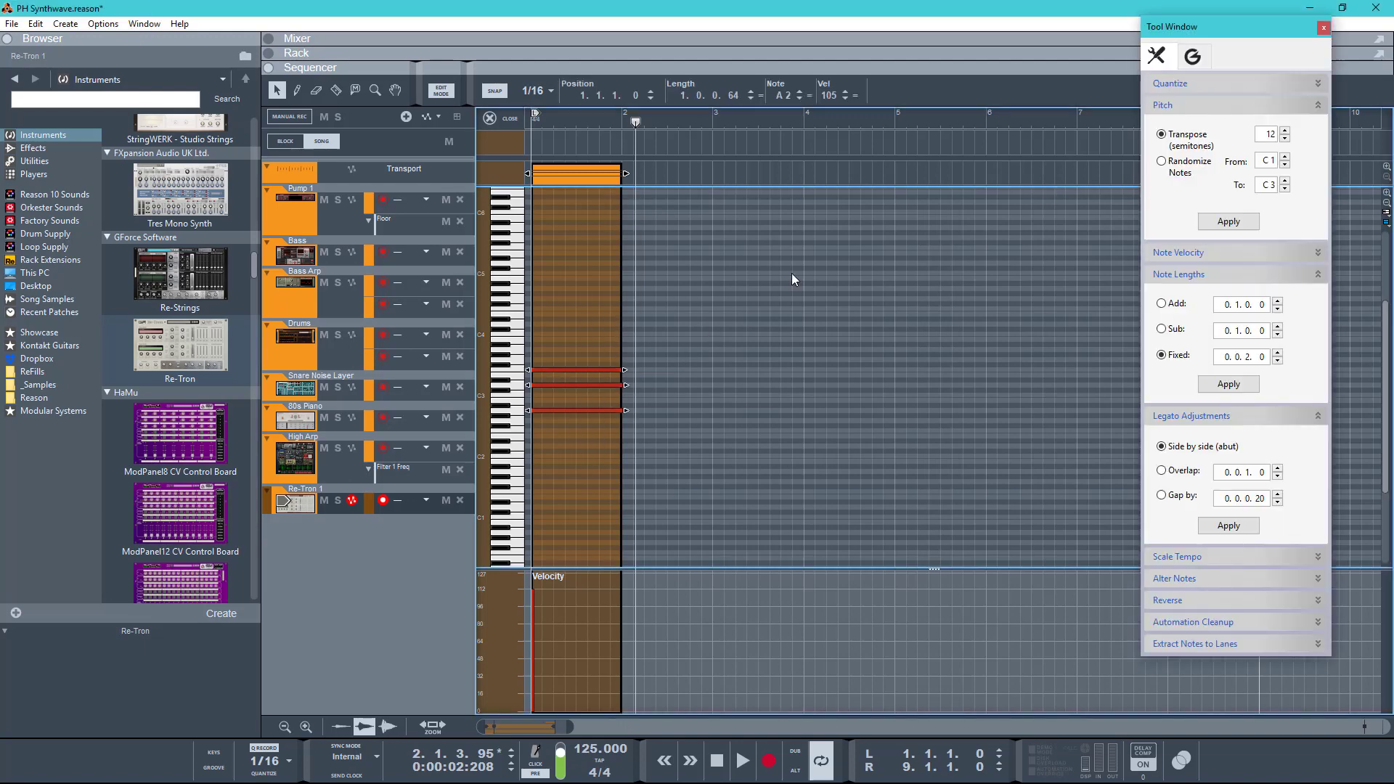
pyautogui.click(1230, 359)
pyautogui.click(1248, 359)
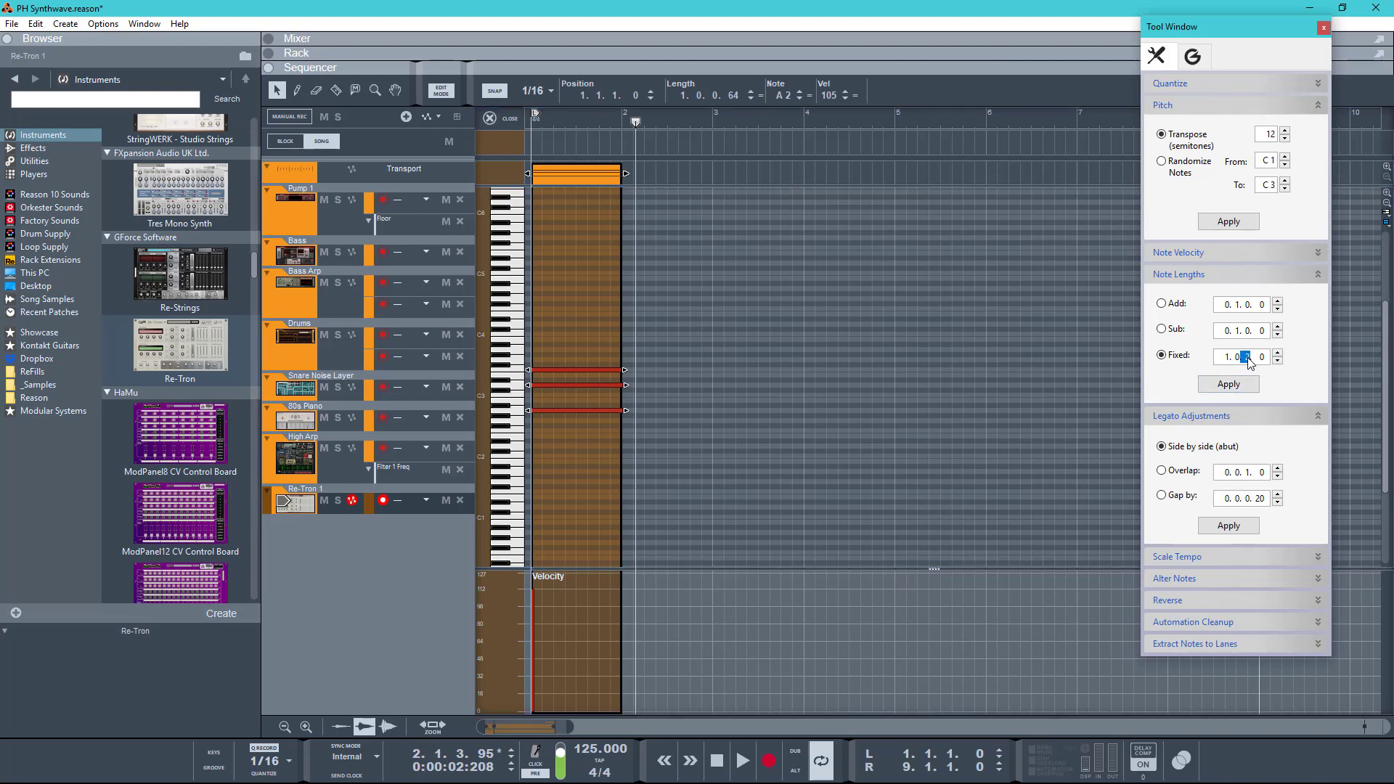
pyautogui.click(1236, 381)
pyautogui.press('F8')
pyautogui.press('Escape')
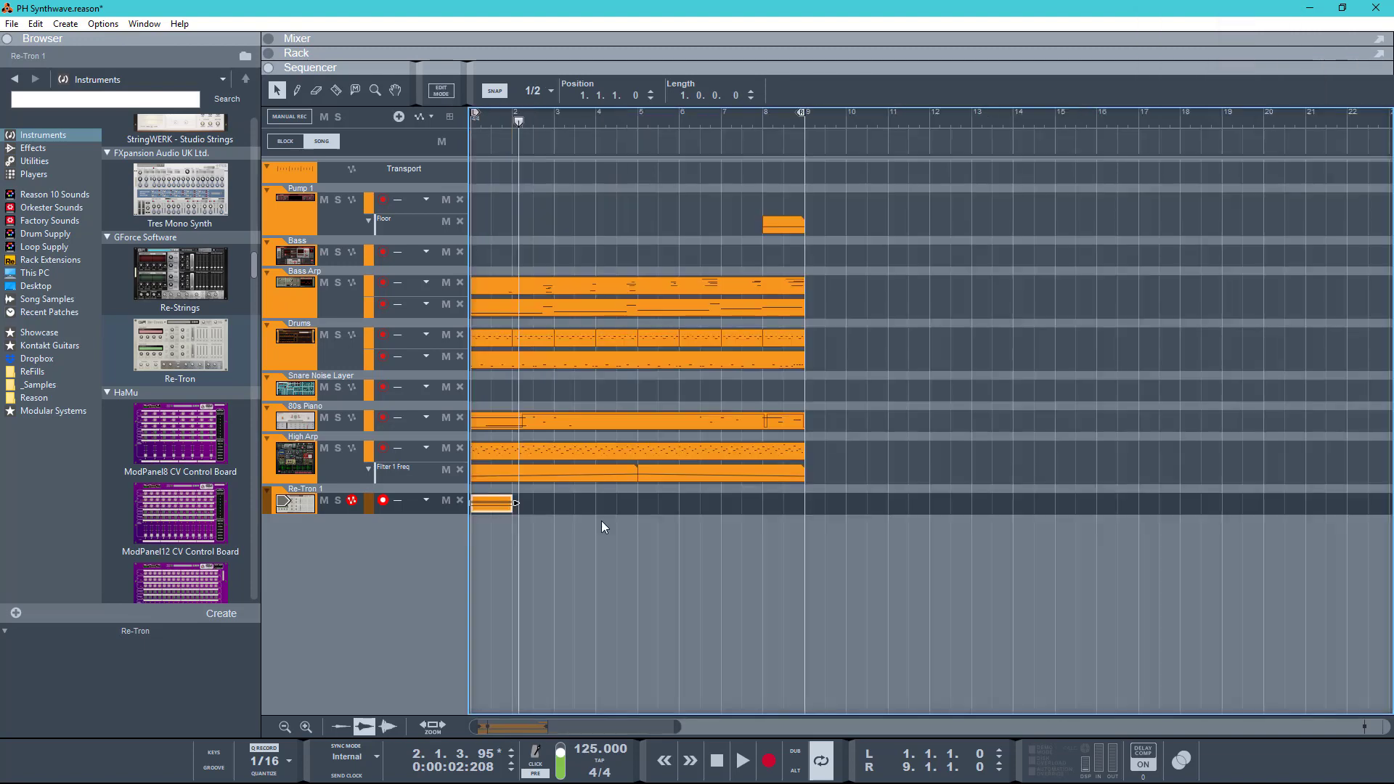
# Duplicate the one-bar Re-Tron clip seven times to fill the track through the end of bar 8
pyautogui.hotkey('ctrl', 'd')
pyautogui.hotkey('ctrl', 'd')
pyautogui.hotkey('ctrl', 'd')
pyautogui.hotkey('ctrl', 'd')
pyautogui.hotkey('ctrl', 'd')
pyautogui.hotkey('ctrl', 'd')
pyautogui.hotkey('ctrl', 'd')
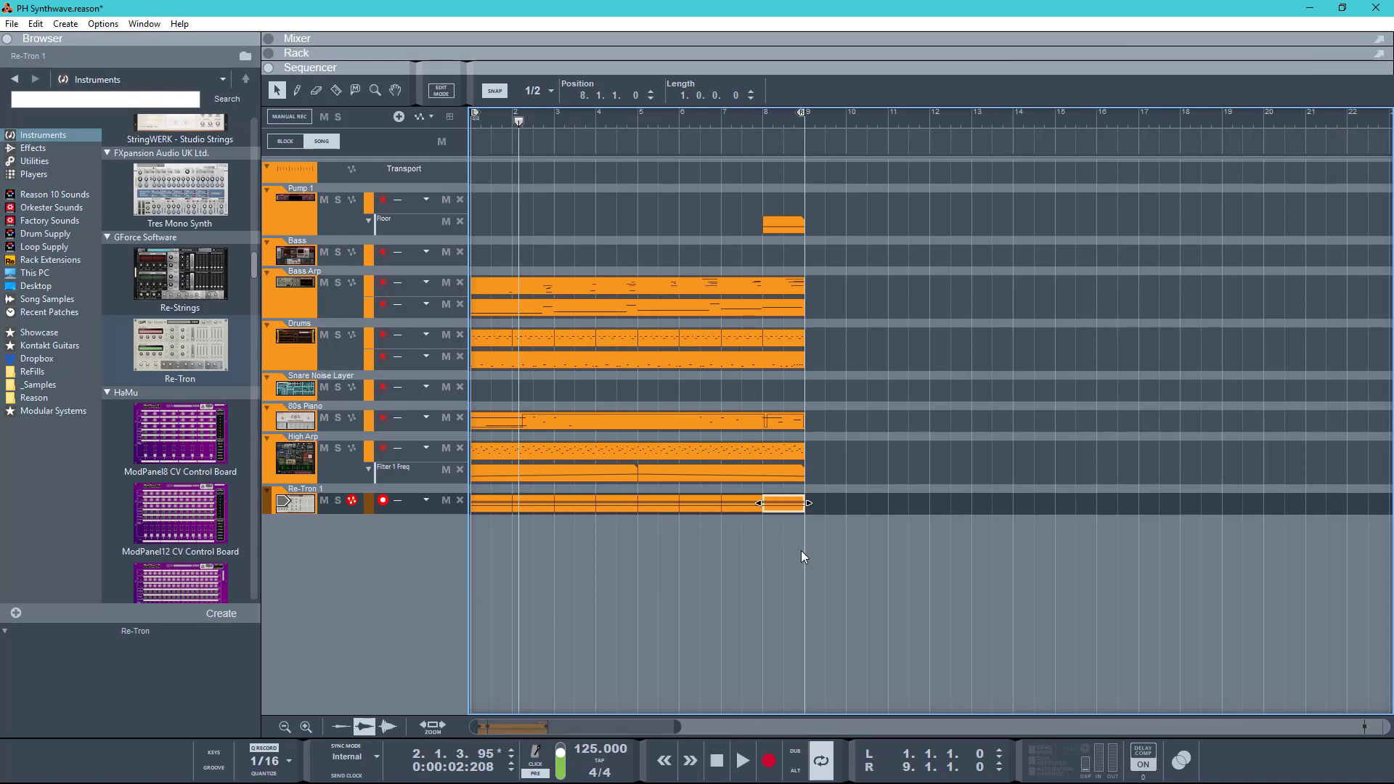
pyautogui.click(596, 559)
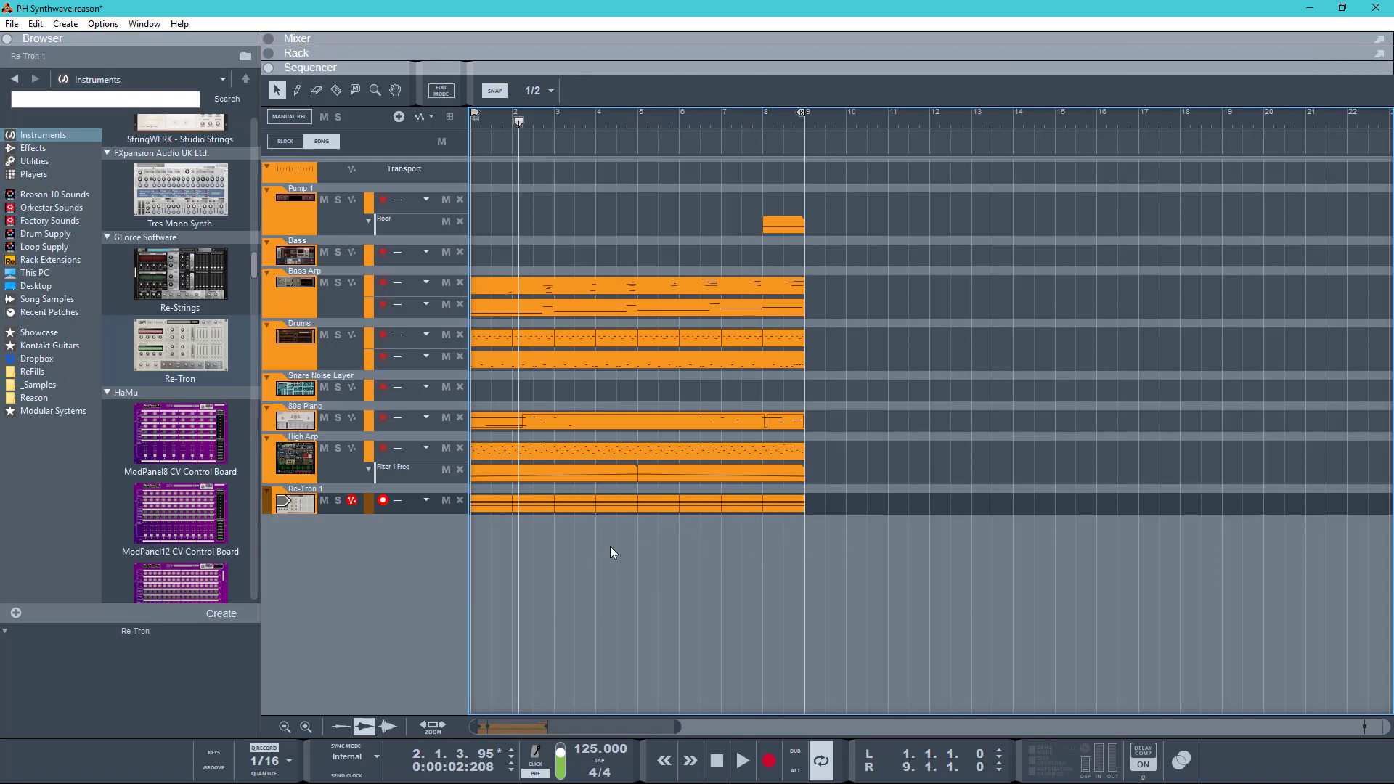
# Add a Pump Sidechain/Gate Effect as an insert on the Re-Tron 1 channel
pyautogui.press('F6')
pyautogui.click(33, 147)
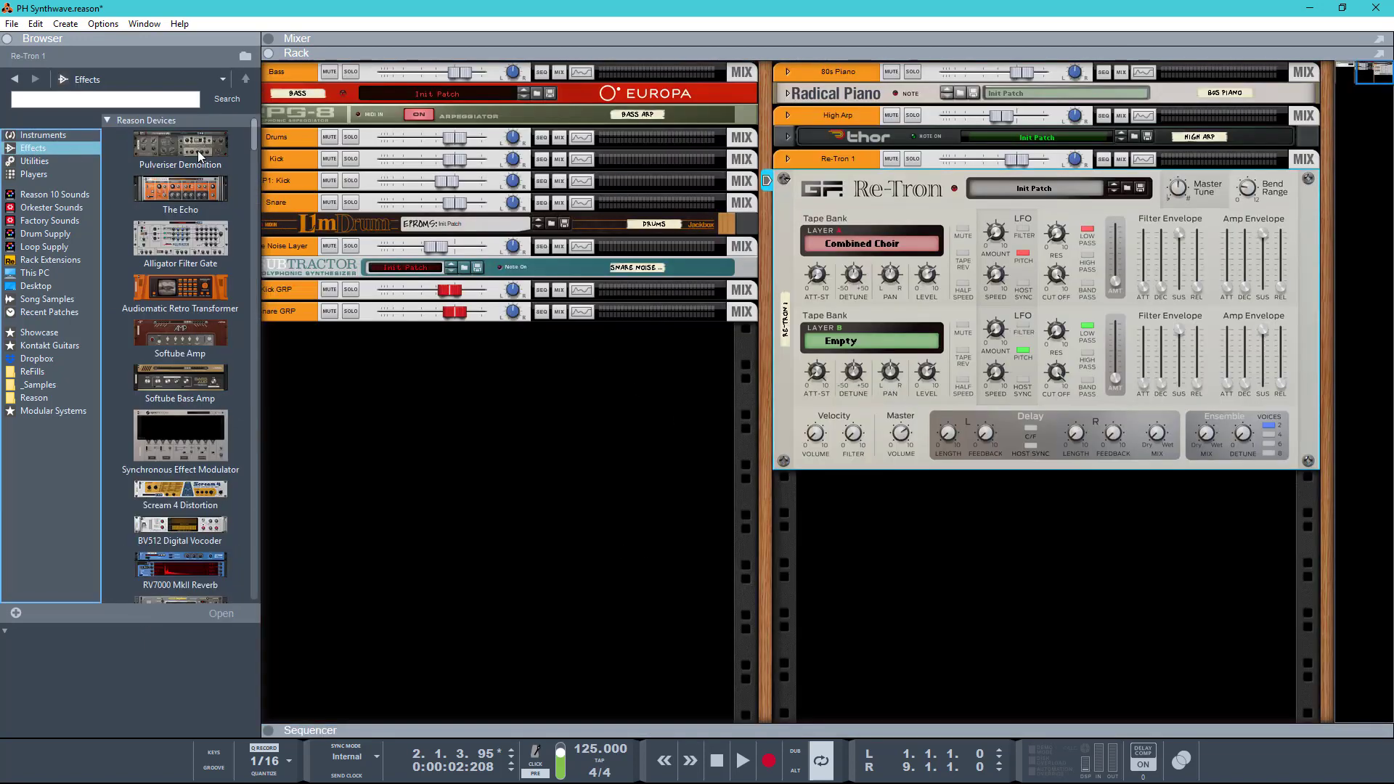
pyautogui.moveTo(253, 142); pyautogui.dragTo(247, 523)
pyautogui.moveTo(188, 251)
pyautogui.mouseDown()
pyautogui.moveTo(776, 208)
pyautogui.moveTo(882, 186)
pyautogui.mouseUp()
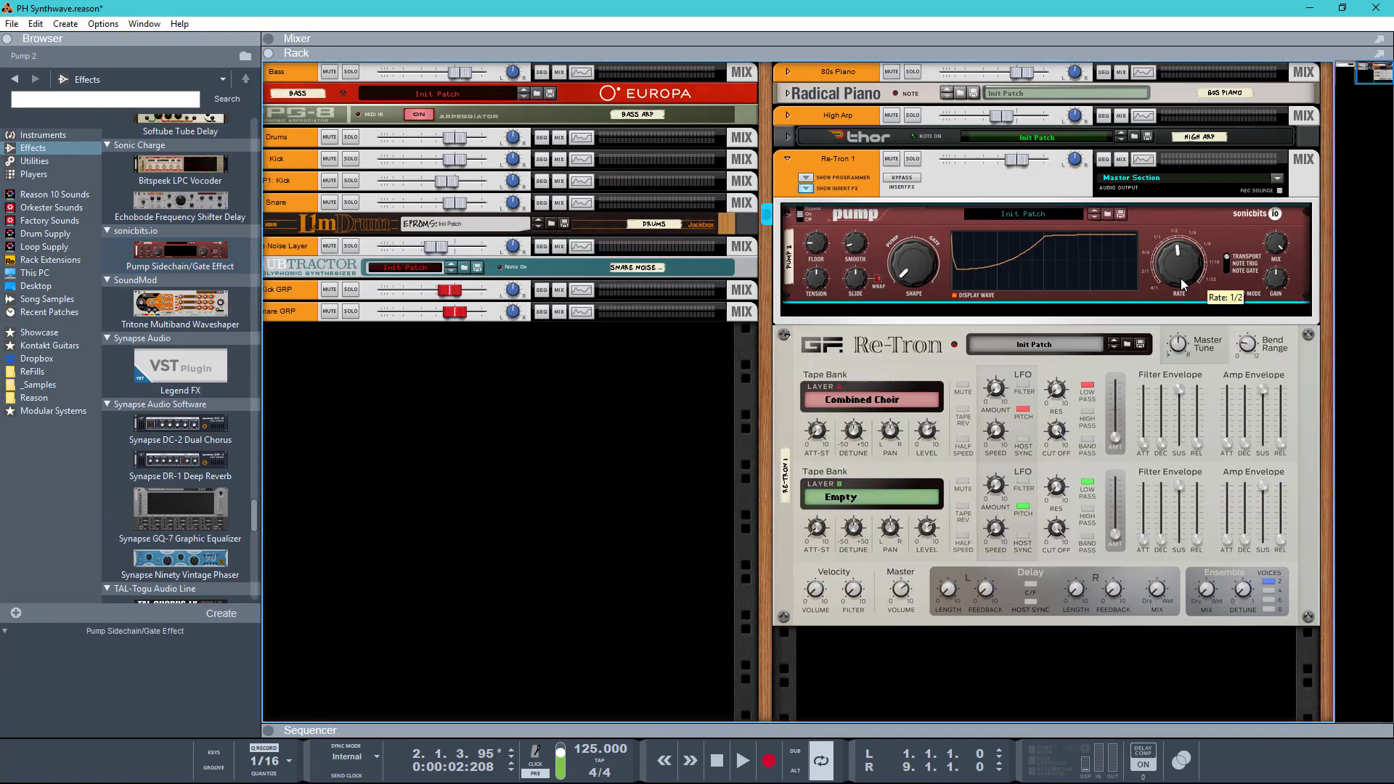
# Set the Re-Tron 1 channel level to -2.73 dB during playback, and fold its channel strip and device
pyautogui.press('space')
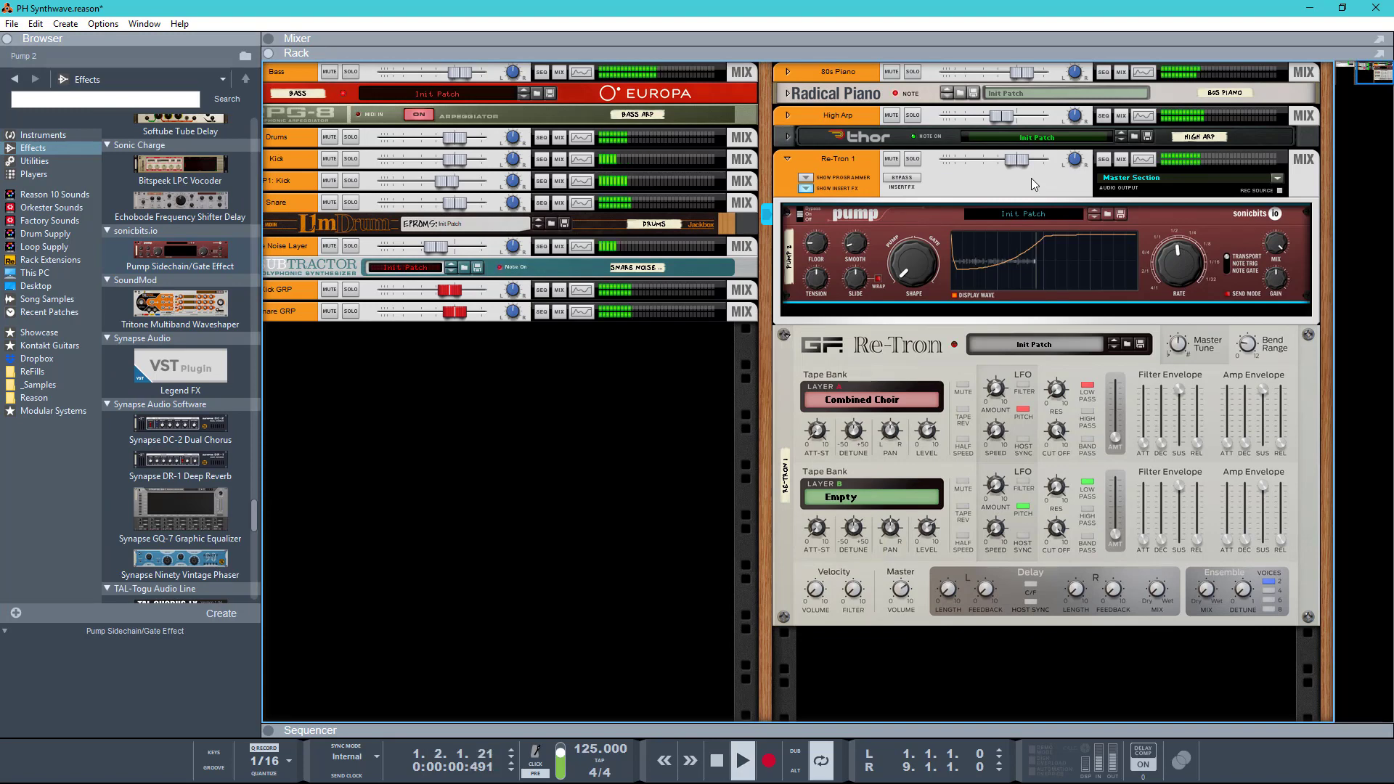
pyautogui.moveTo(1021, 162); pyautogui.dragTo(1014, 162)
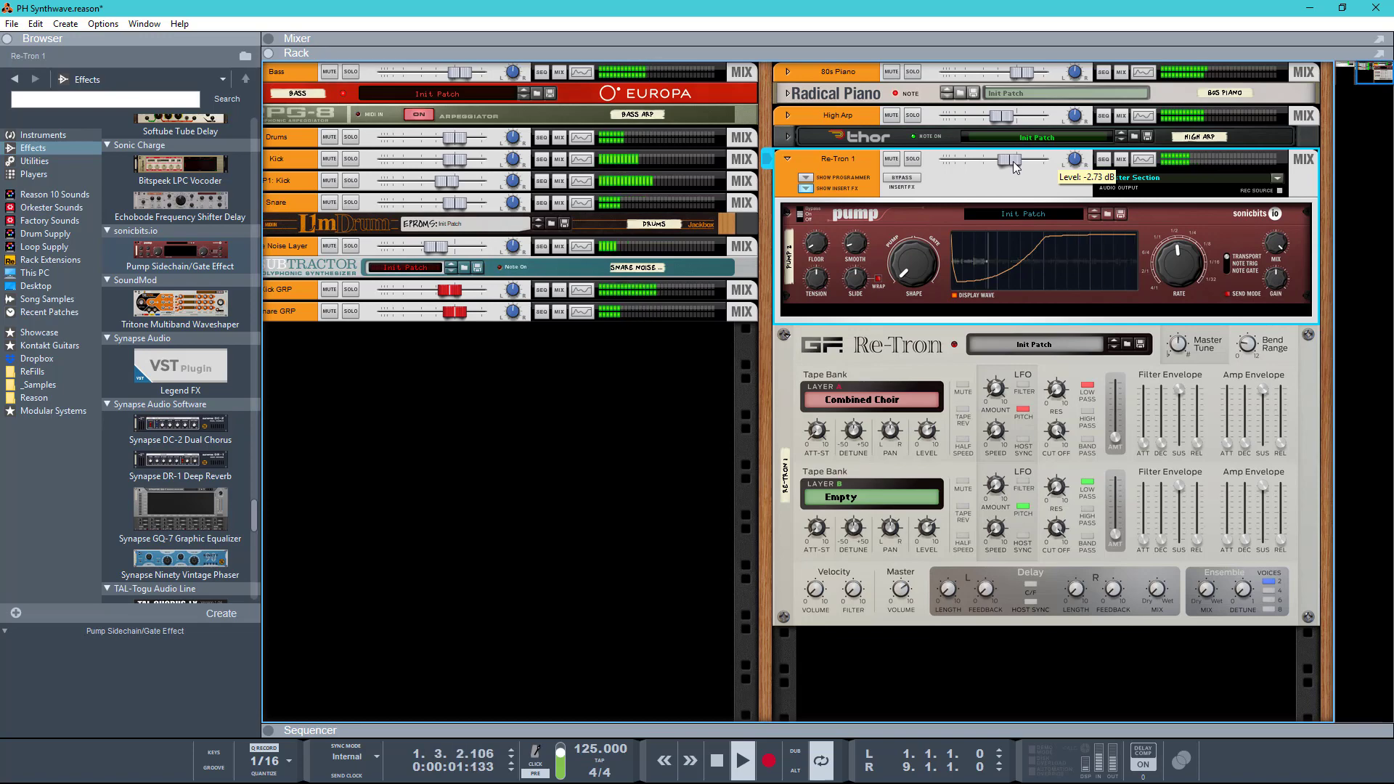
pyautogui.click(786, 158)
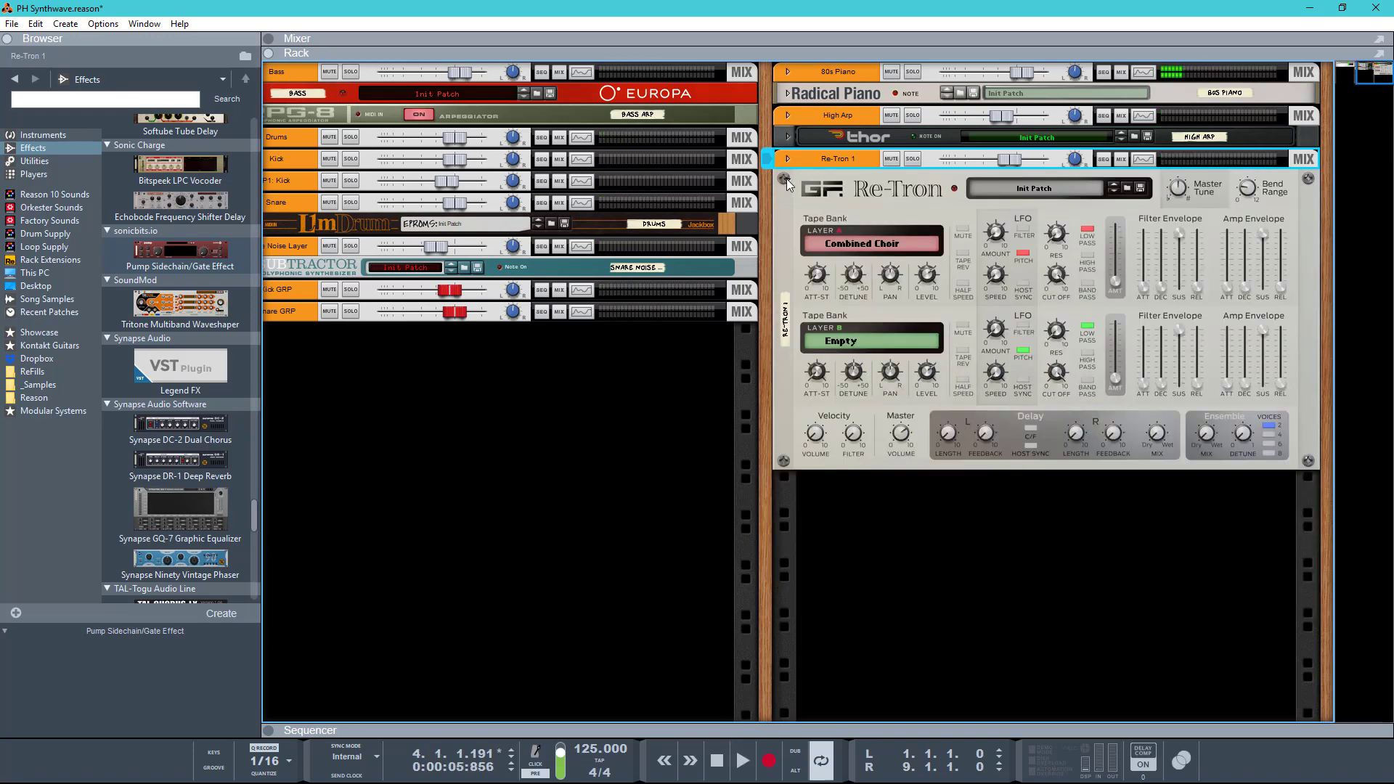
pyautogui.click(787, 178)
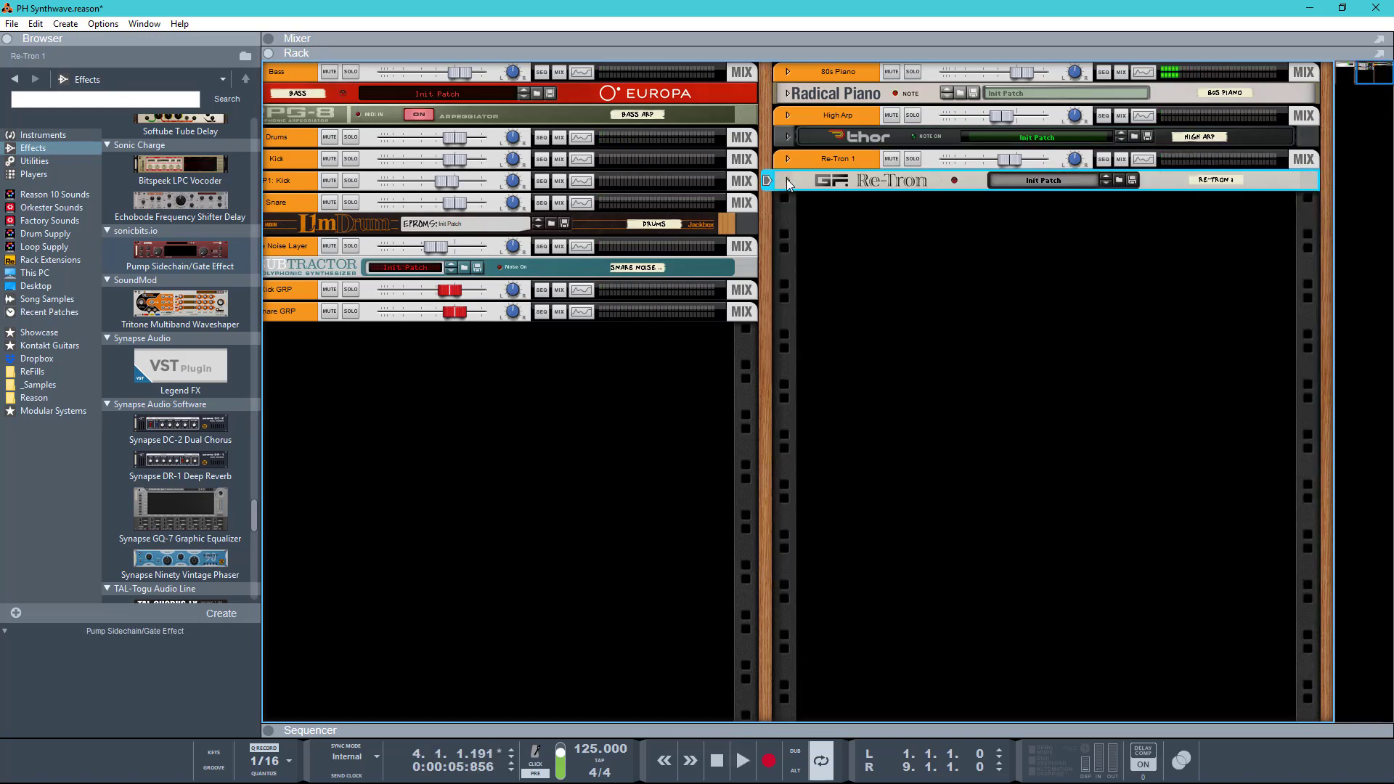
# Rename the Re-Tron device as Chord Pump
pyautogui.doubleClick(1215, 180)
pyautogui.write('Chor')
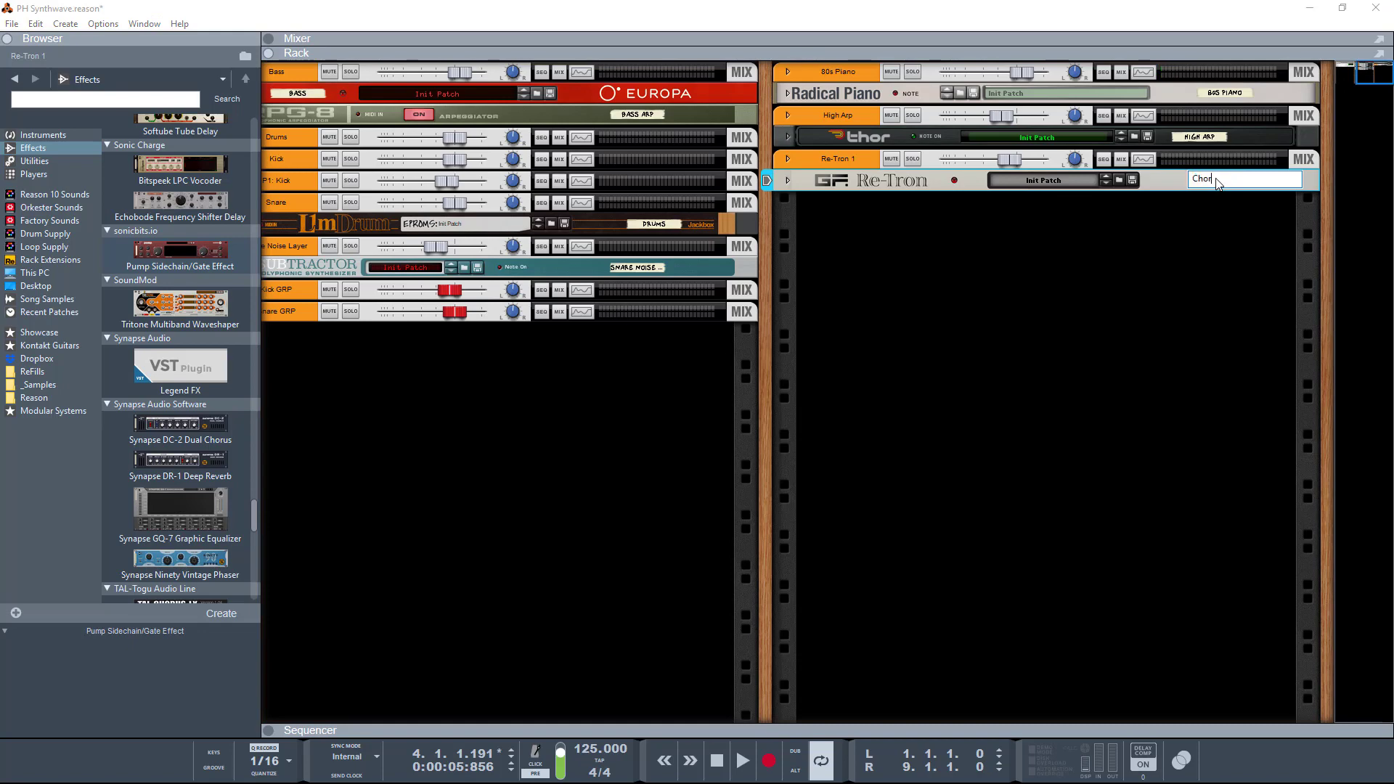
pyautogui.write('d Pump')
pyautogui.press('Return')
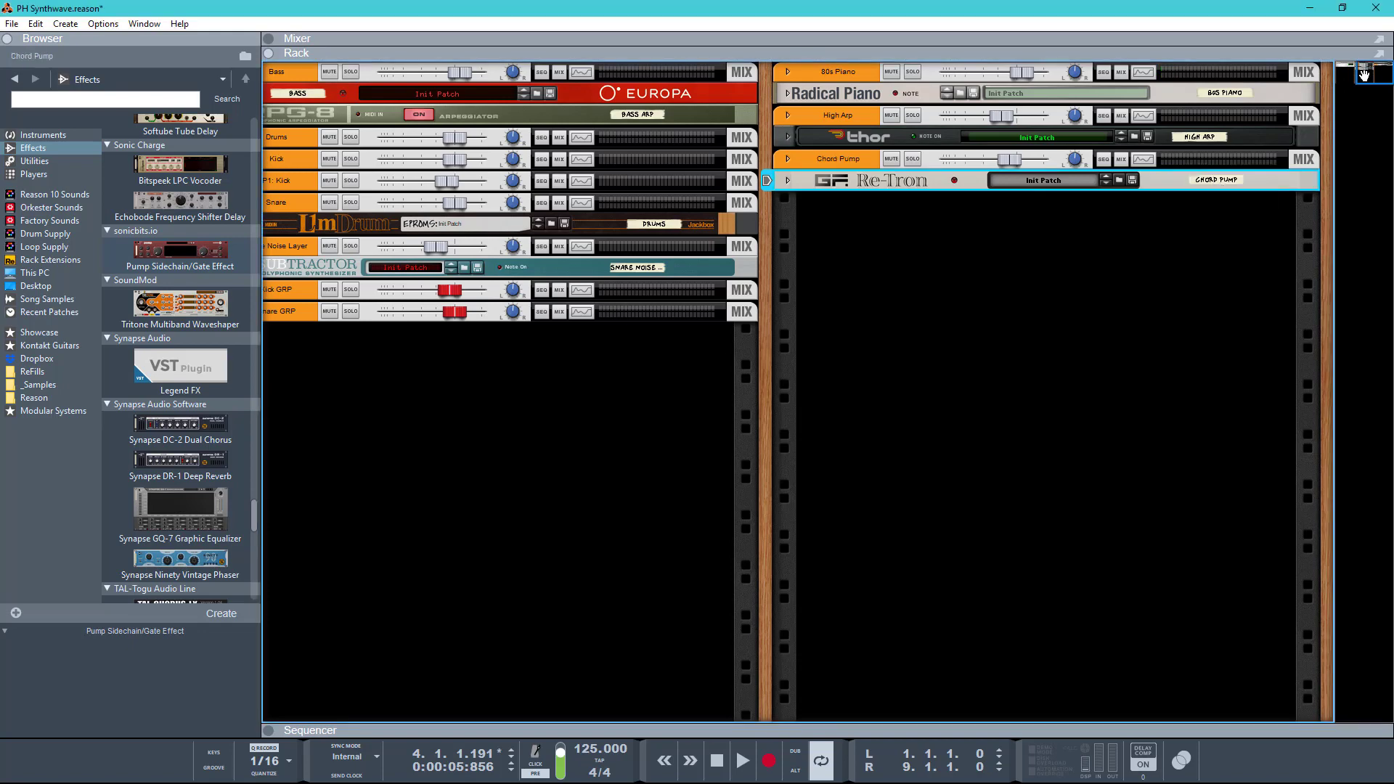
# Insert the OTT_x64 compressor into the Master Section's insert effects and open its plugin window
pyautogui.press('F7')
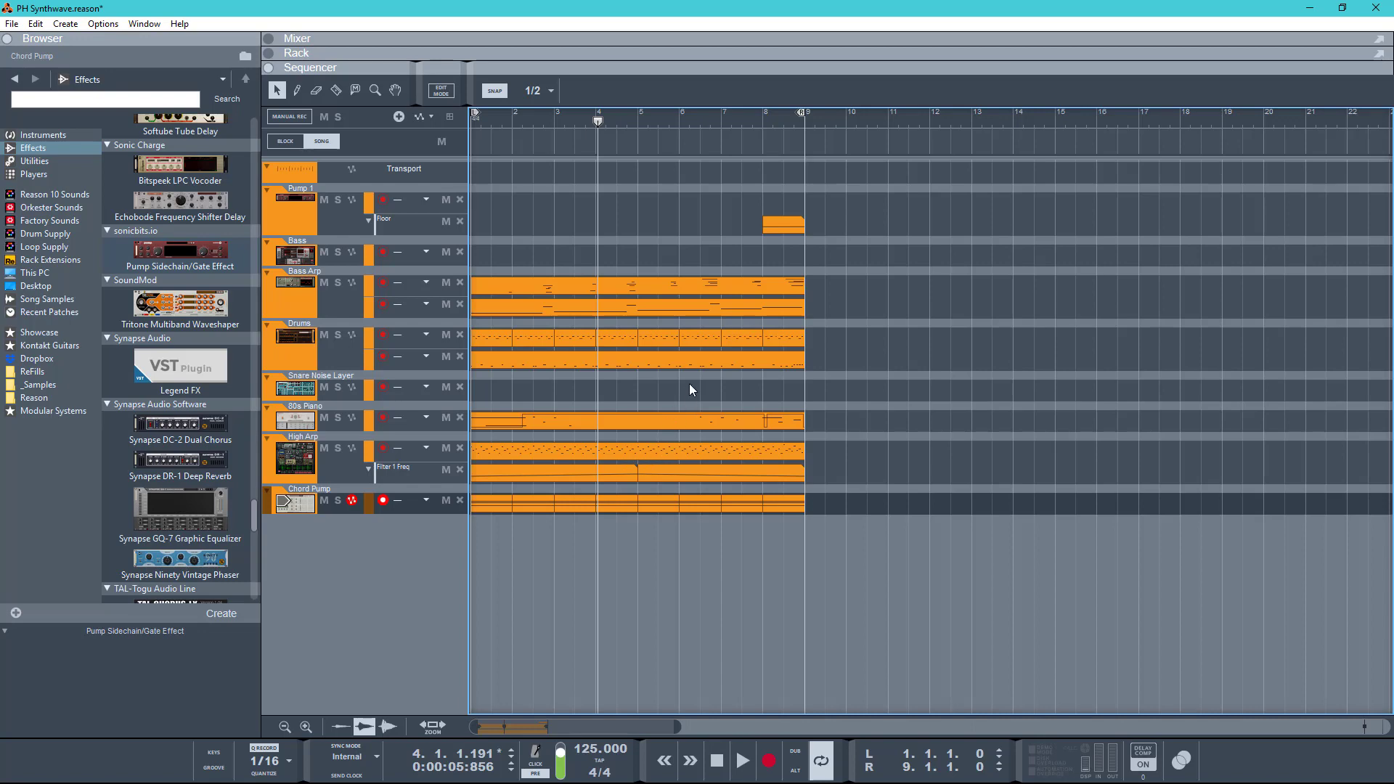
pyautogui.press('F6')
pyautogui.click(1349, 70)
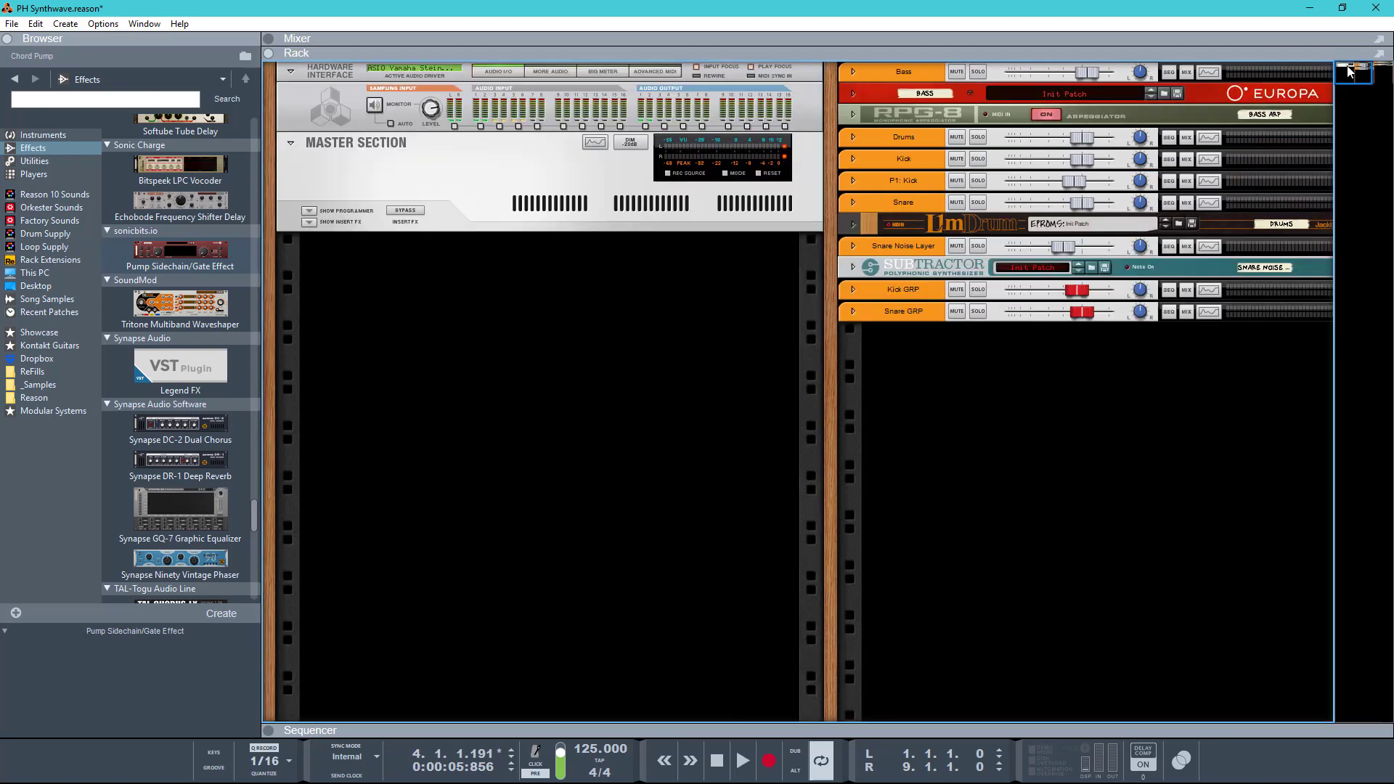
pyautogui.click(309, 223)
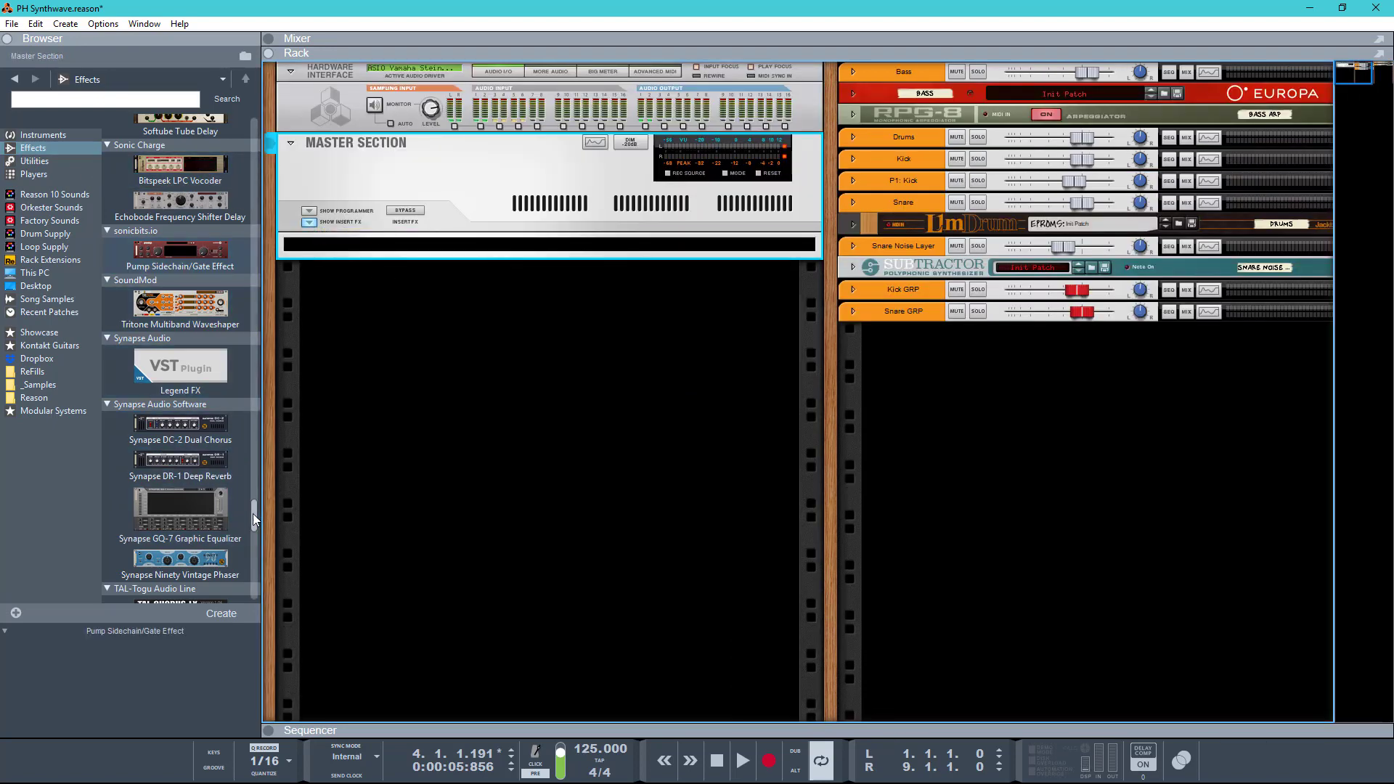
pyautogui.moveTo(254, 516); pyautogui.dragTo(255, 582)
pyautogui.moveTo(180, 472); pyautogui.dragTo(485, 260)
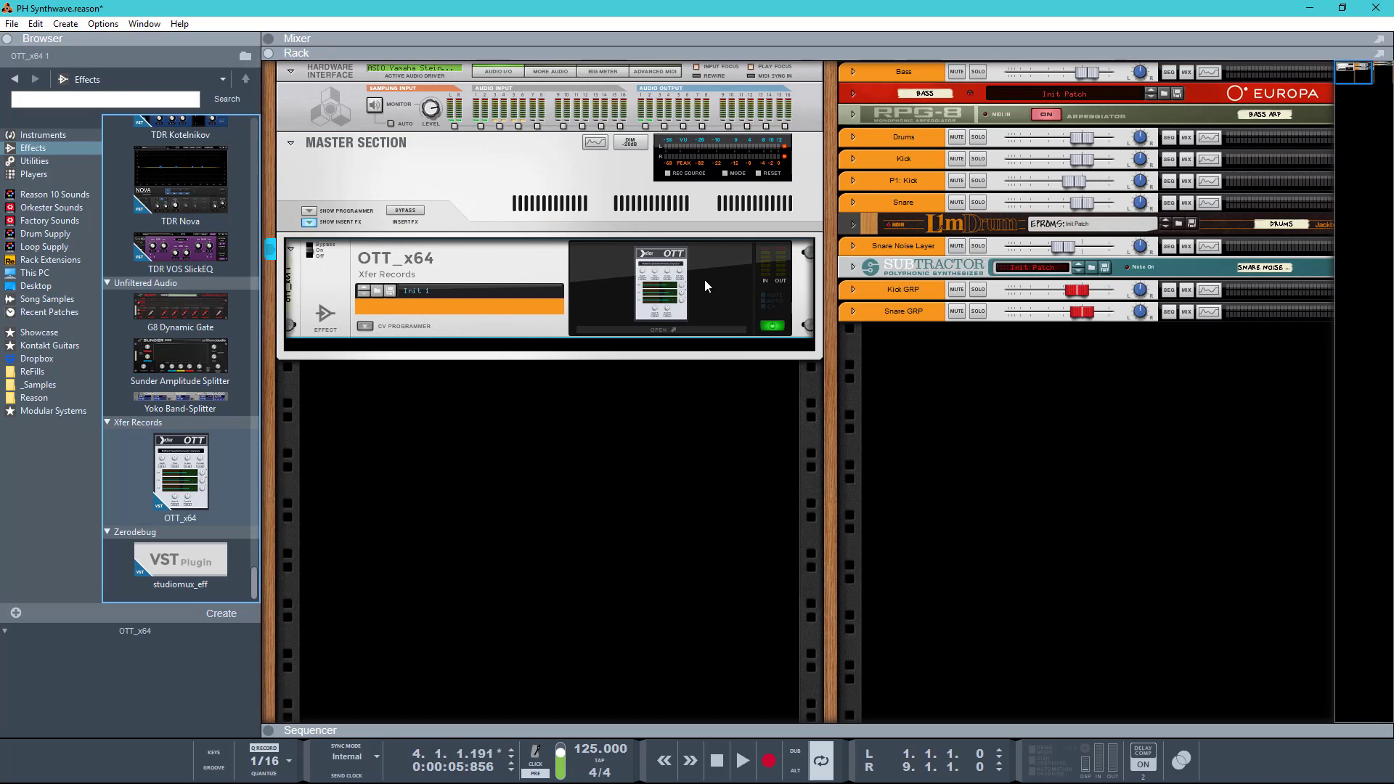
pyautogui.click(687, 290)
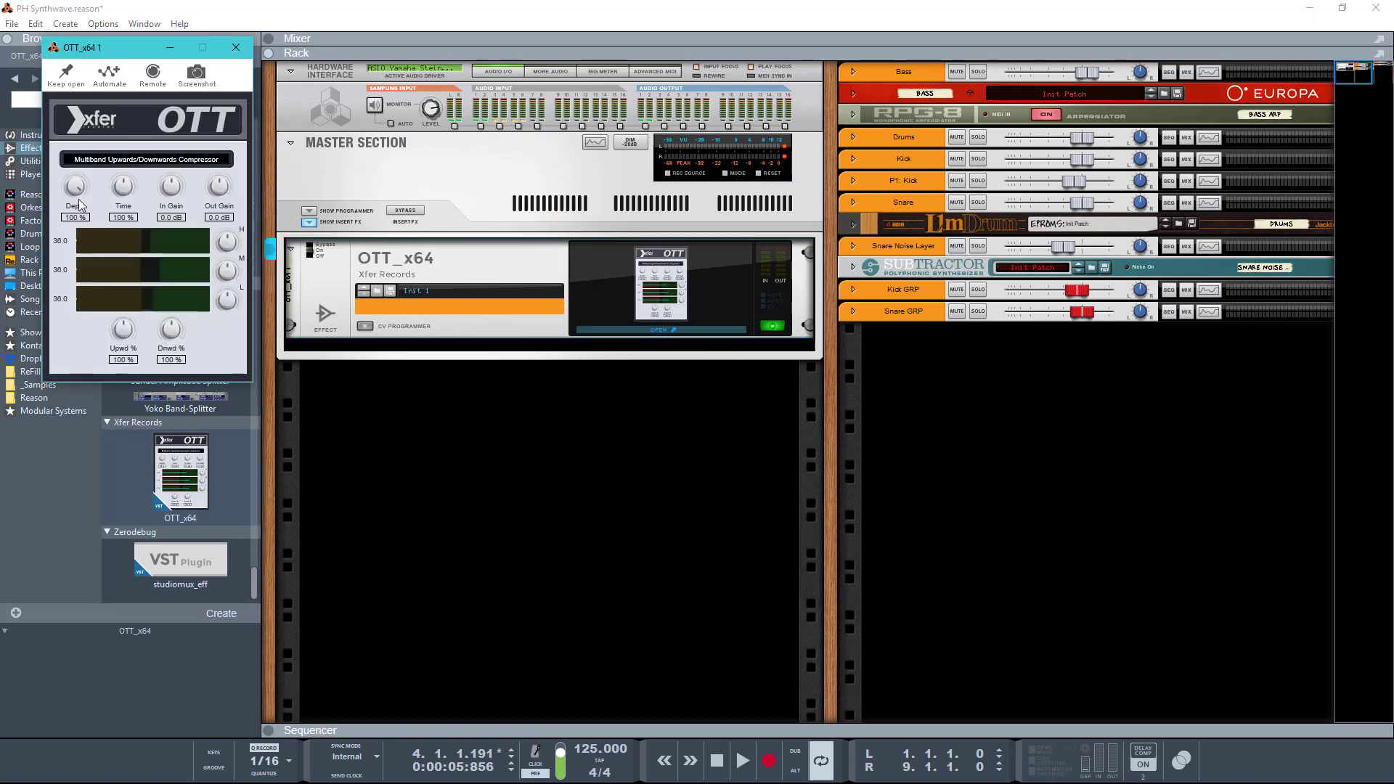
# Set the OTT depth to 27 % during playback and raise its low band gain slightly
pyautogui.moveTo(80, 196); pyautogui.dragTo(86, 283)
pyautogui.press('space')
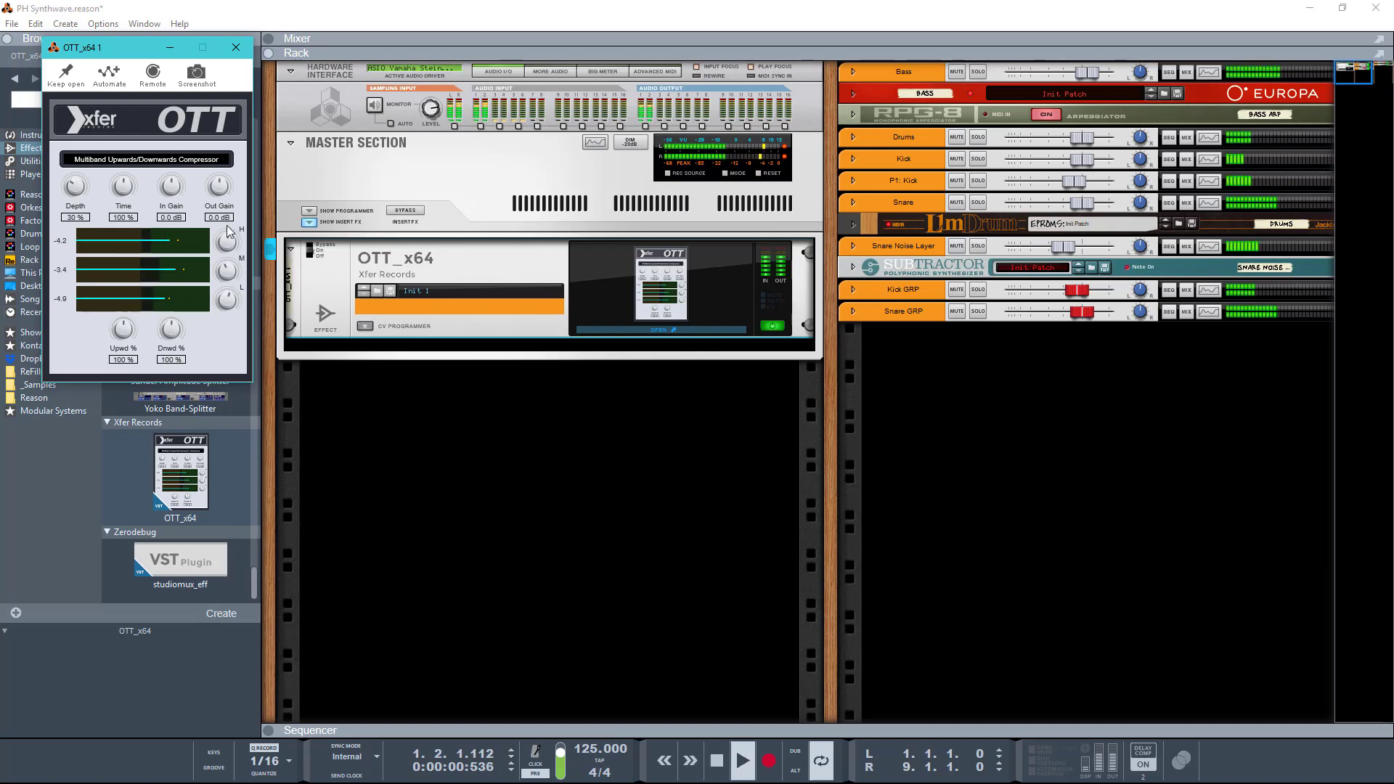
pyautogui.moveTo(81, 191)
pyautogui.mouseDown()
pyautogui.moveTo(85, 209)
pyautogui.moveTo(81, 192)
pyautogui.mouseUp()
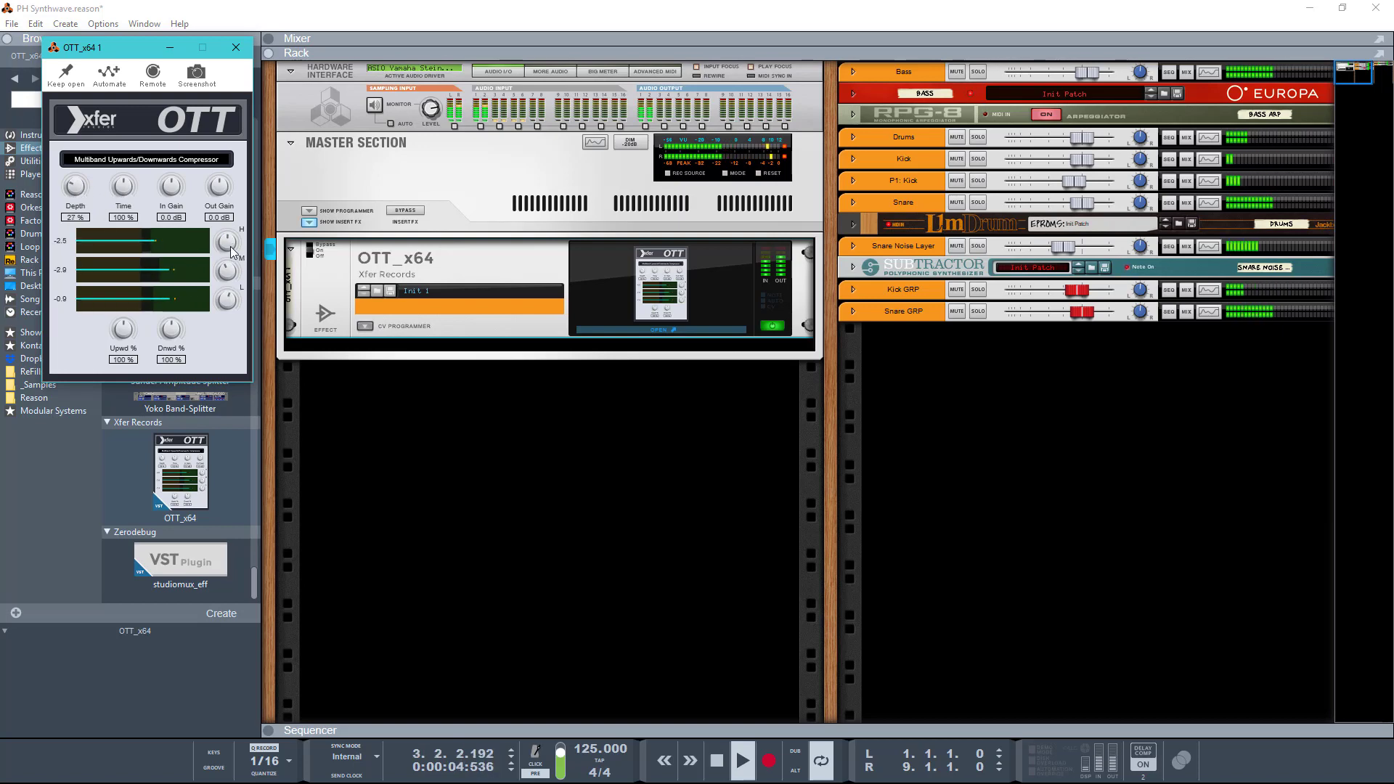
pyautogui.moveTo(236, 293); pyautogui.dragTo(239, 287)
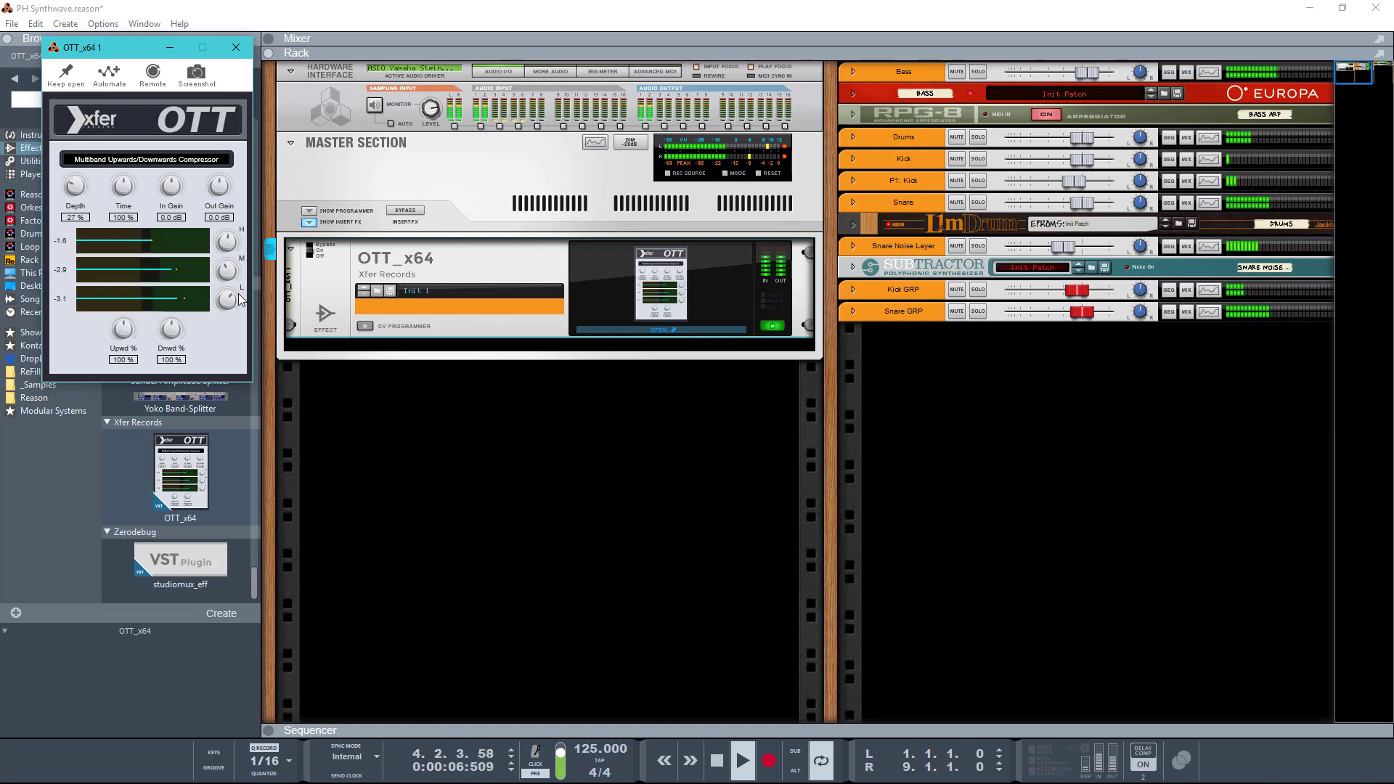
# Compare the mix with the master insert effects bypassed and active during playback
pyautogui.click(396, 221)
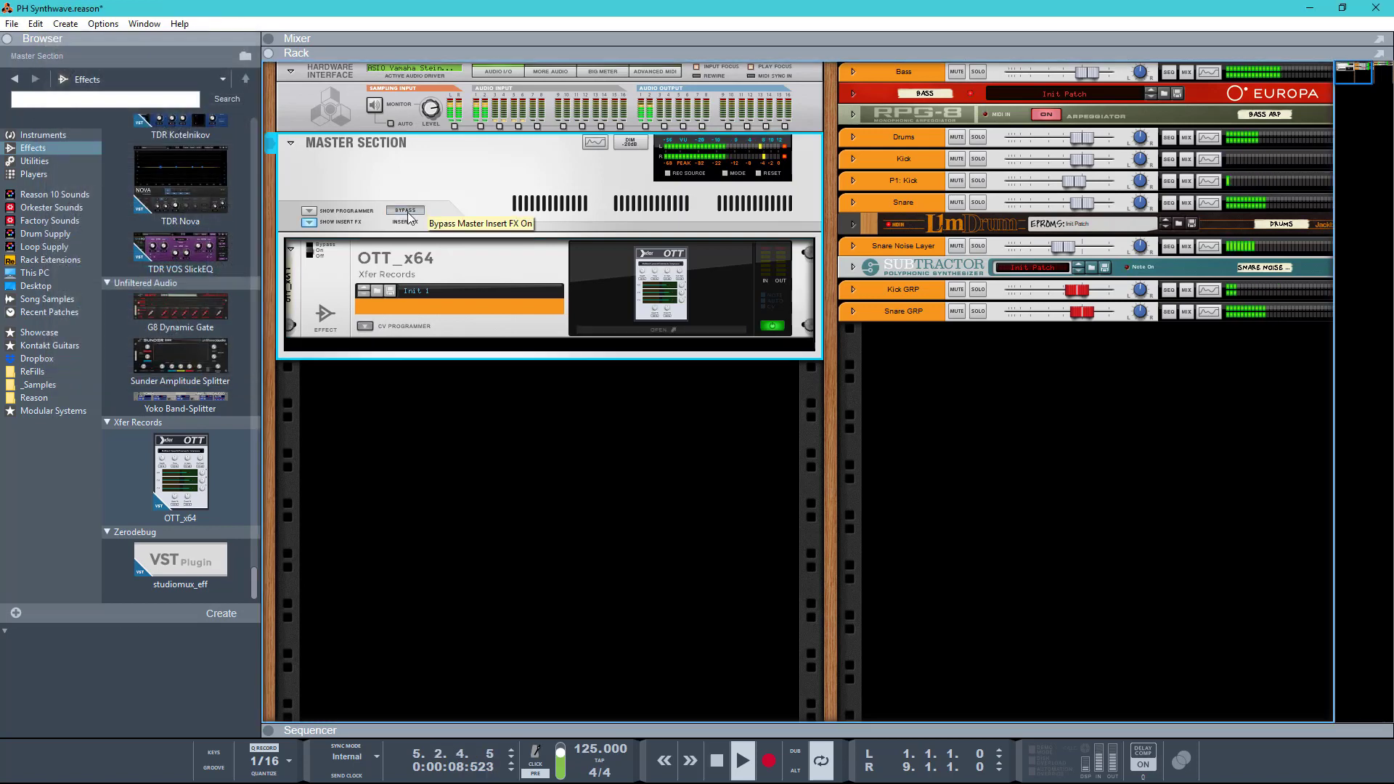
pyautogui.click(405, 212)
pyautogui.click(406, 213)
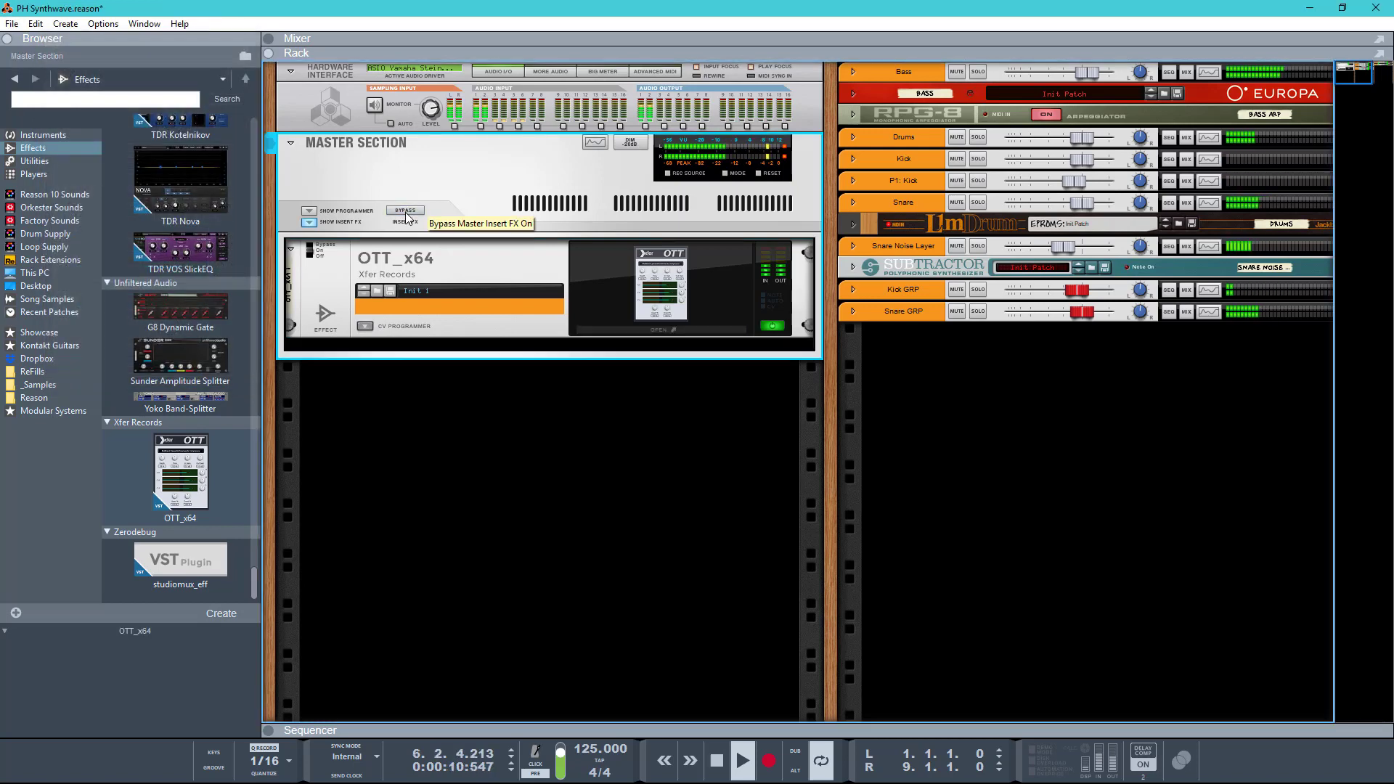
# Lower the Snare Noise Layer channel level slightly and stop playback
pyautogui.moveTo(1061, 247); pyautogui.dragTo(1055, 250)
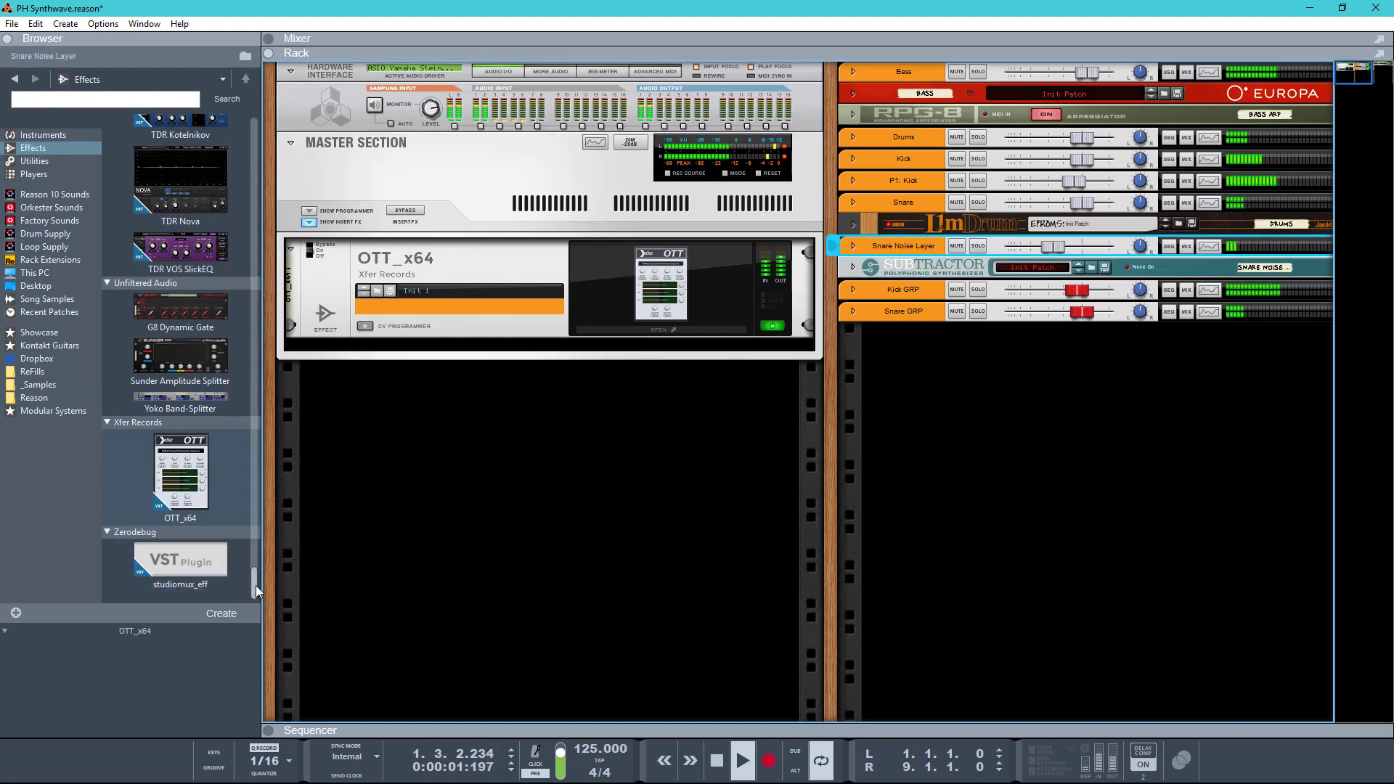
pyautogui.press('space')
# Insert an MClass Maximizer after OTT_x64 in the Master Section's insert effects and play the track through it
pyautogui.moveTo(256, 585); pyautogui.dragTo(254, 135)
pyautogui.scroll(-5, 141, 508)
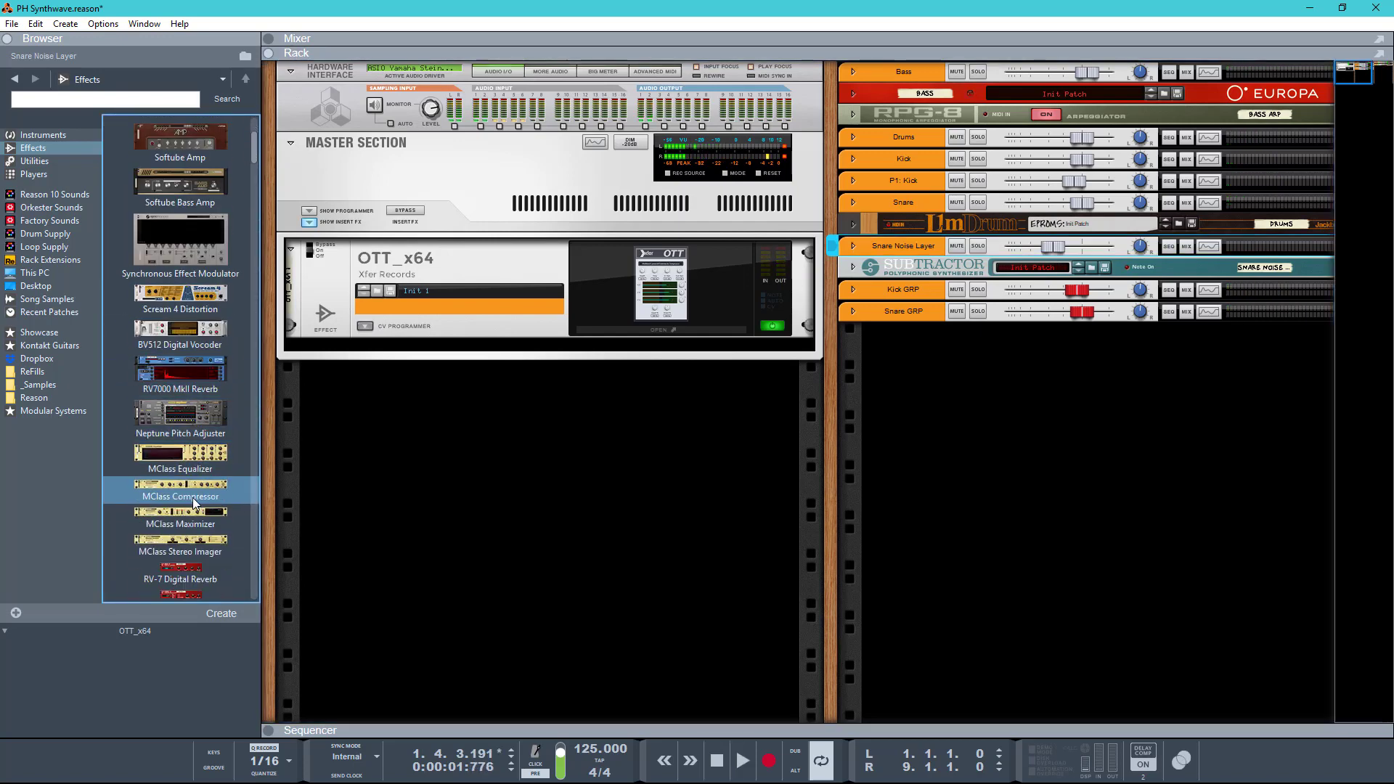
pyautogui.scroll(-1, 193, 499)
pyautogui.moveTo(188, 481)
pyautogui.mouseDown()
pyautogui.moveTo(431, 333)
pyautogui.moveTo(442, 346)
pyautogui.moveTo(429, 365)
pyautogui.moveTo(451, 321)
pyautogui.mouseUp()
pyautogui.press('space')
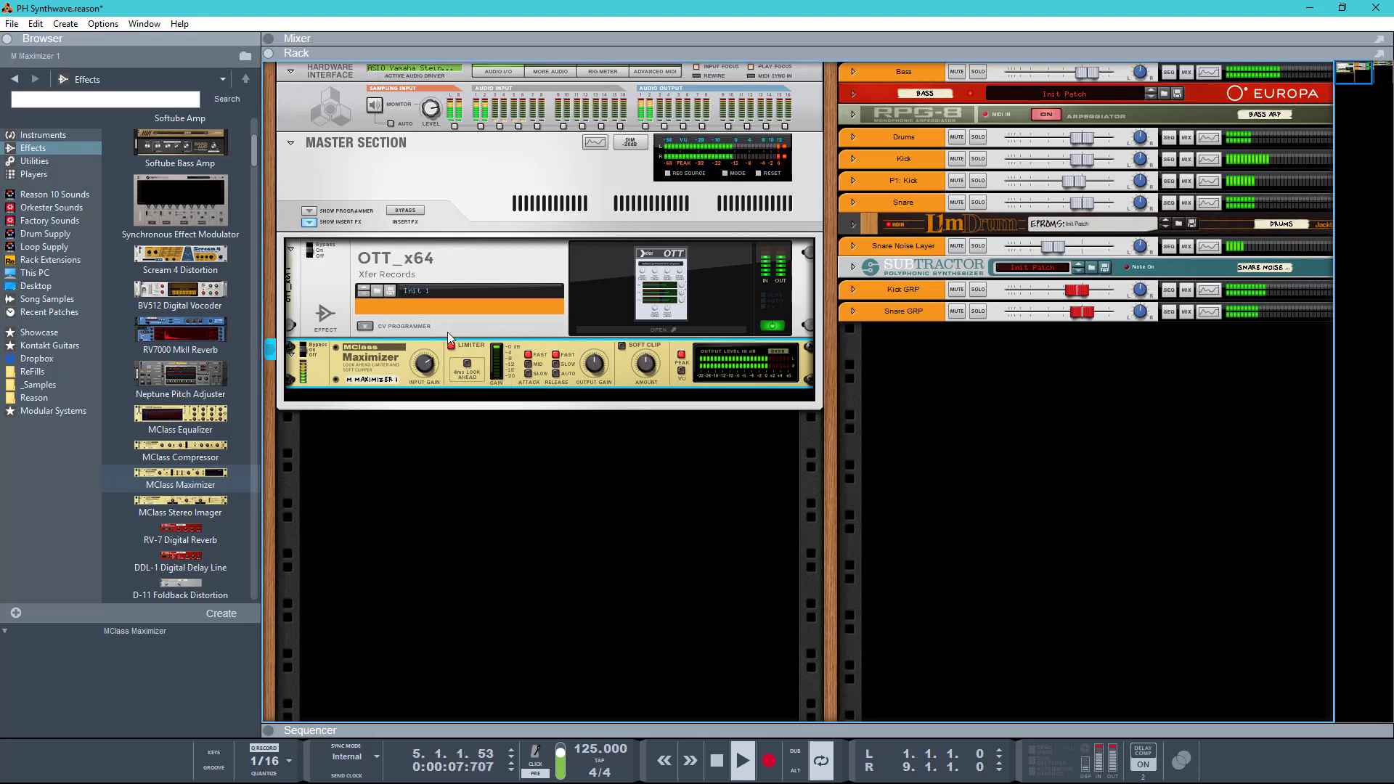
# Enable look-ahead on the MClass Maximizer's limiter and play the track again
pyautogui.press('space')
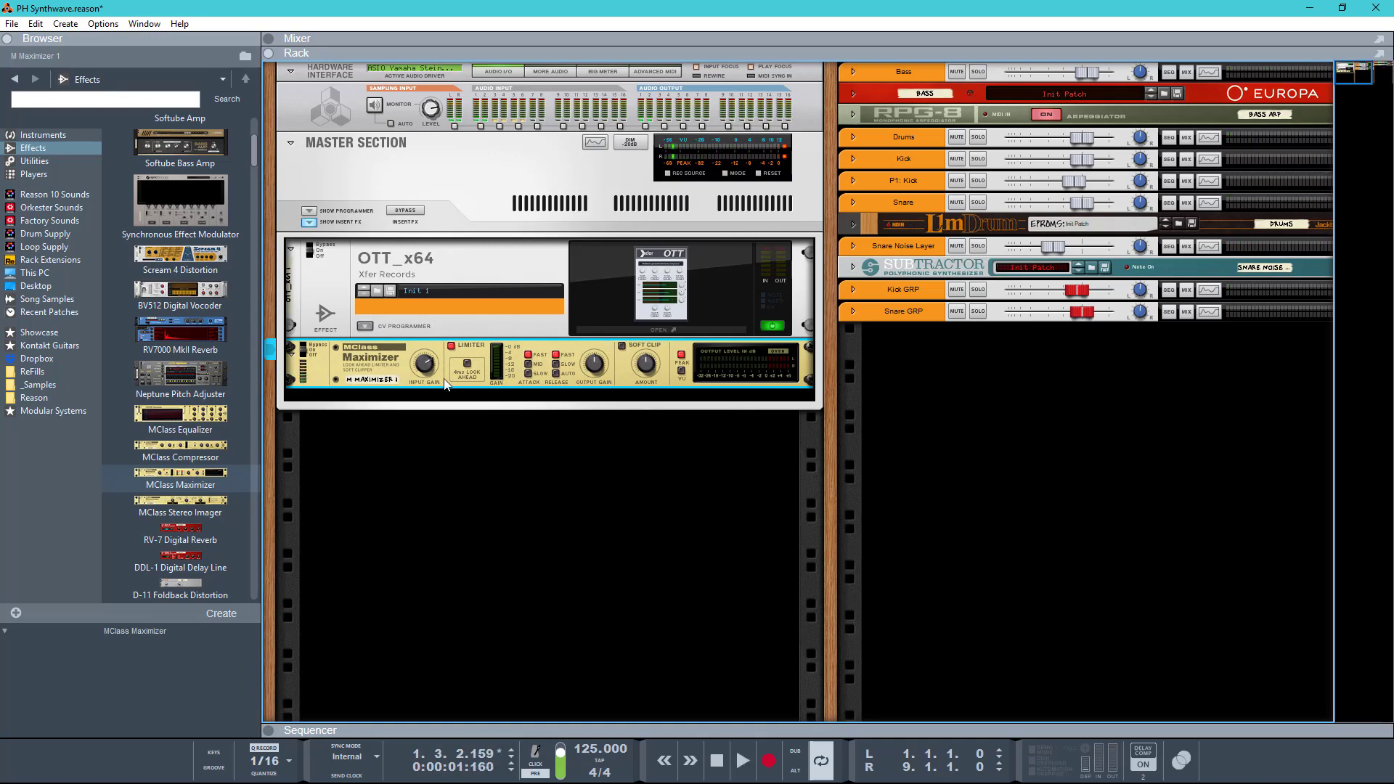
pyautogui.click(464, 364)
pyautogui.press('space')
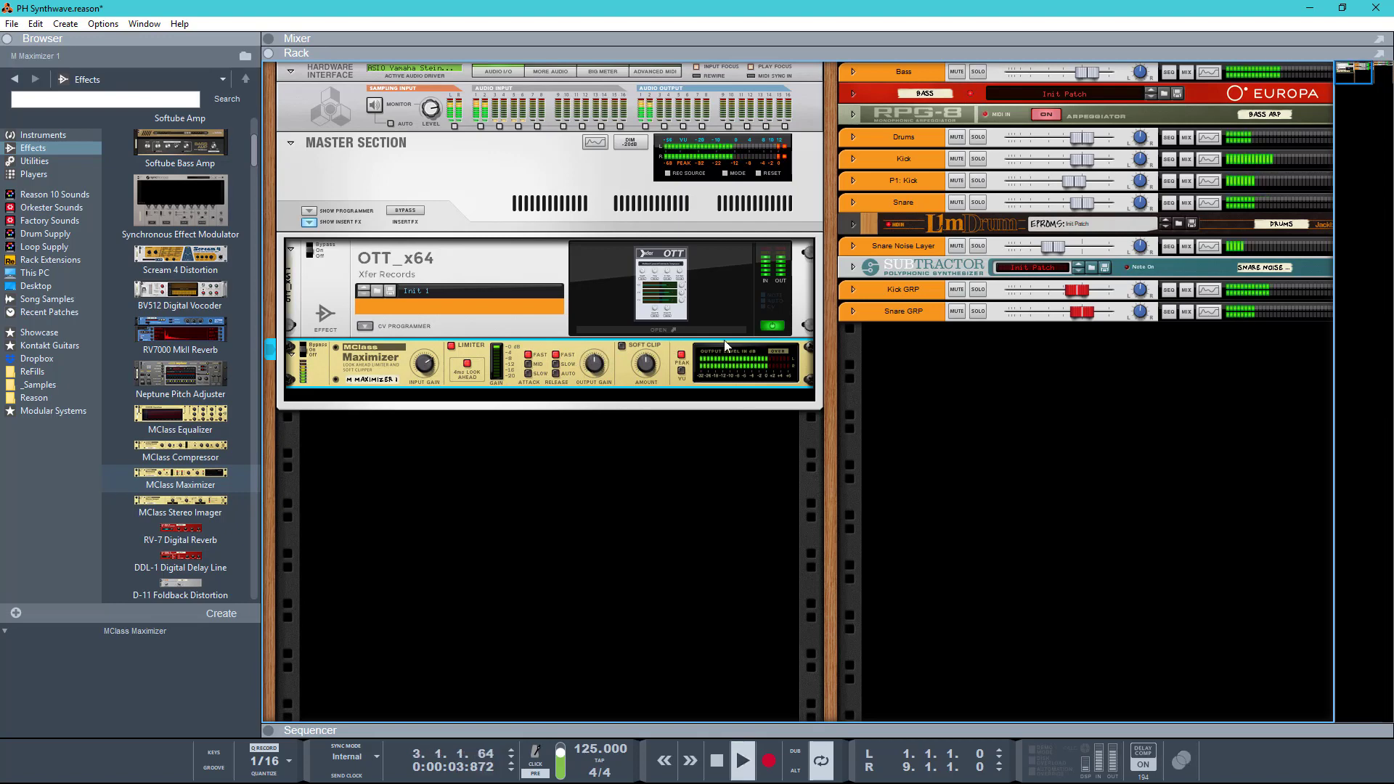
# Reduce the Snare Noise Layer channel level a little further and deselect the channel
pyautogui.click(1051, 247)
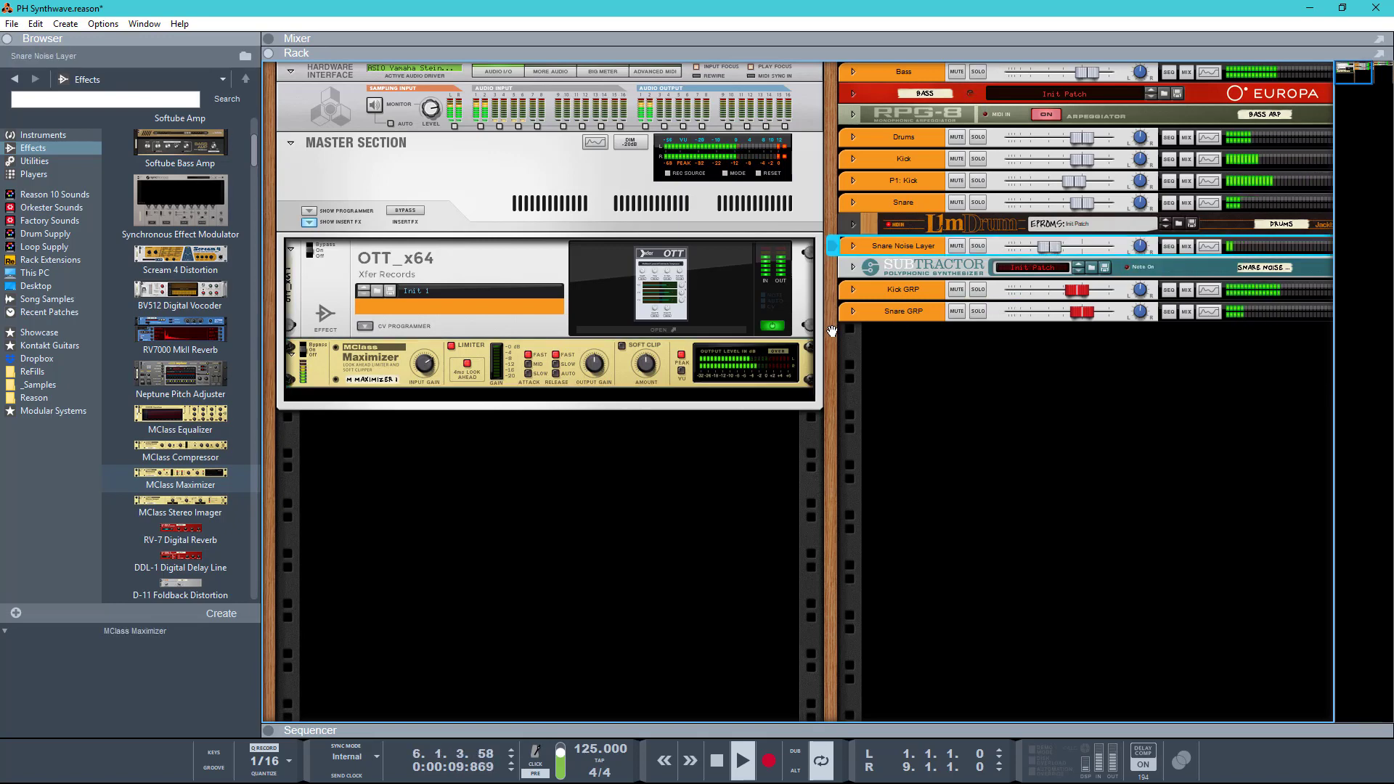
pyautogui.moveTo(832, 331); pyautogui.dragTo(718, 331)
pyautogui.moveTo(1273, 233); pyautogui.dragTo(1025, 233)
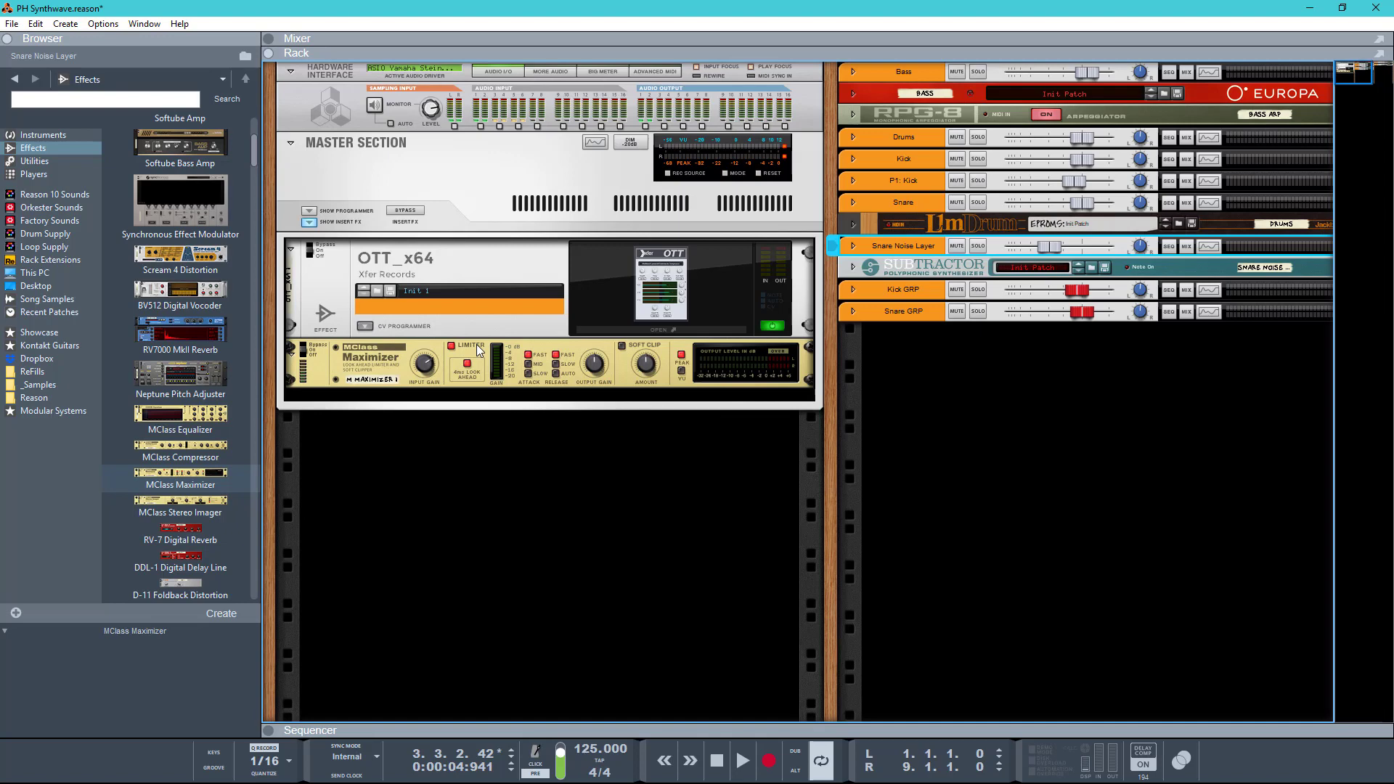
pyautogui.click(771, 505)
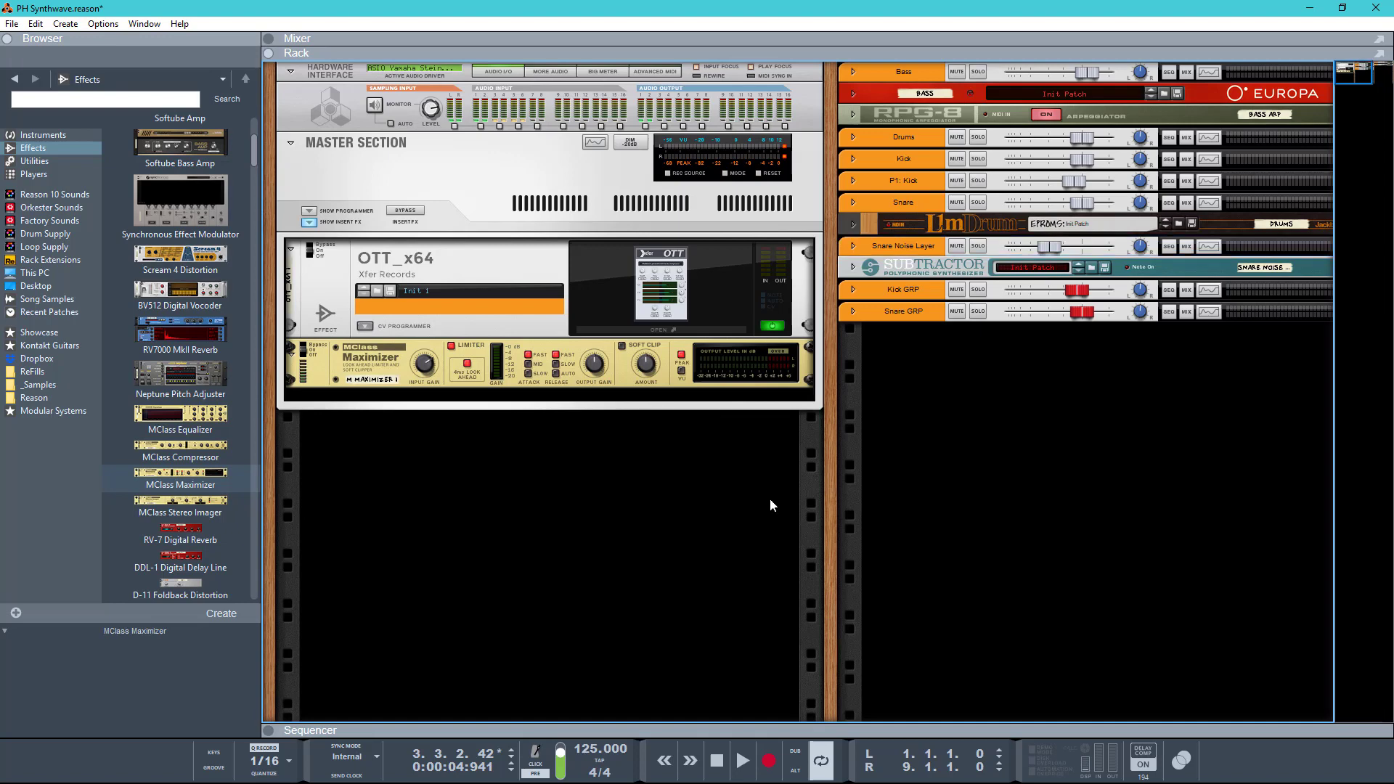